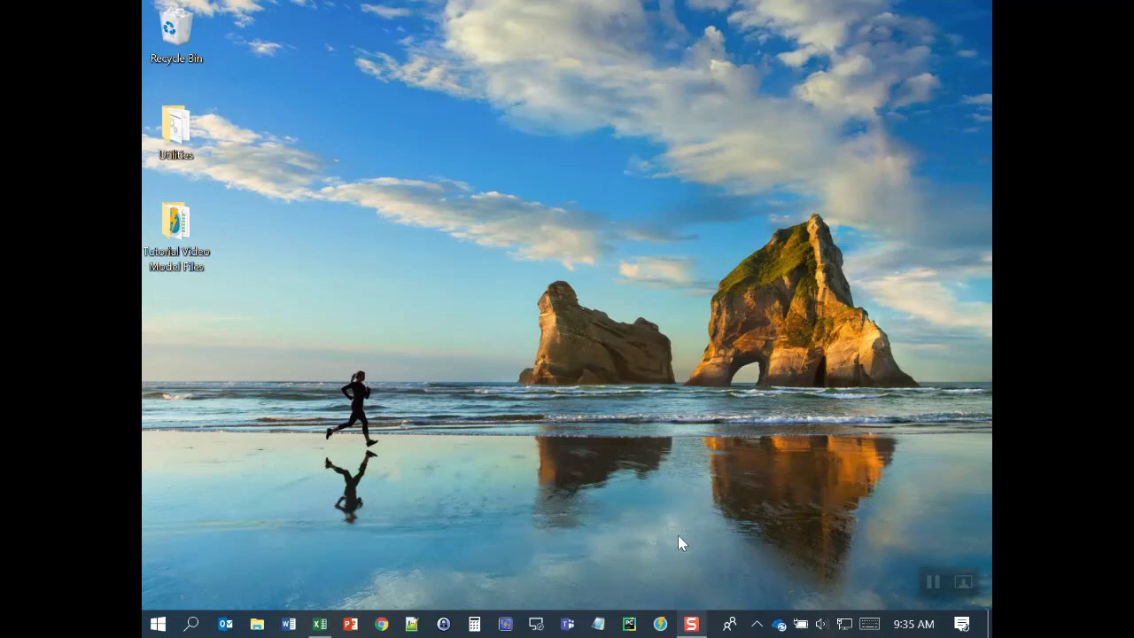
# Start a new model in GoldSim and widen the browser pane slightly
pyautogui.click(660, 622)
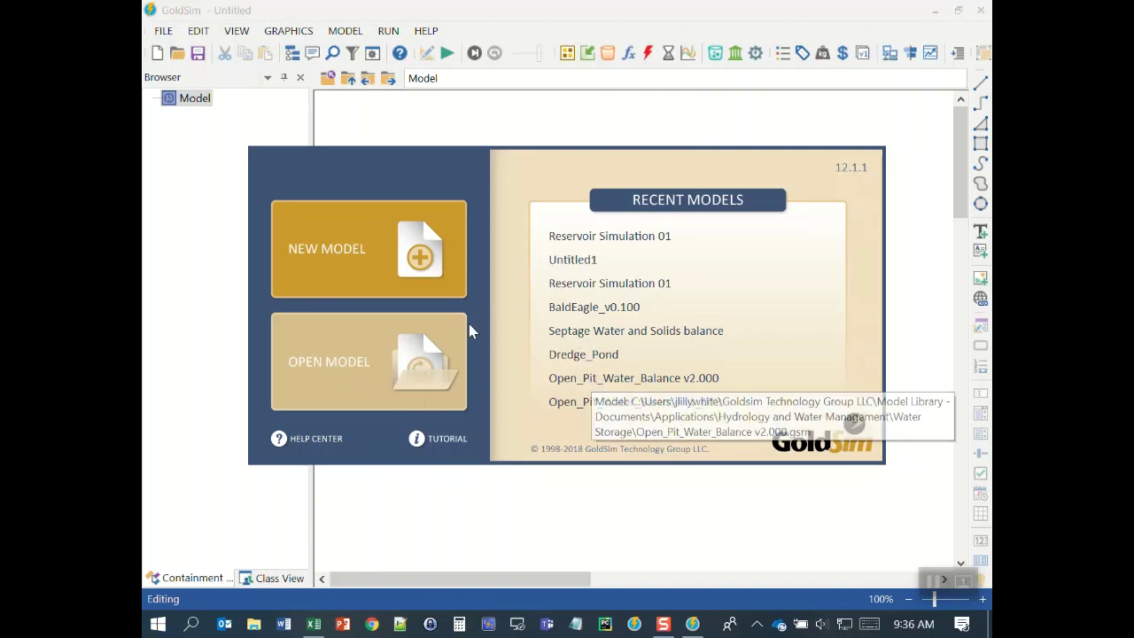
pyautogui.click(333, 257)
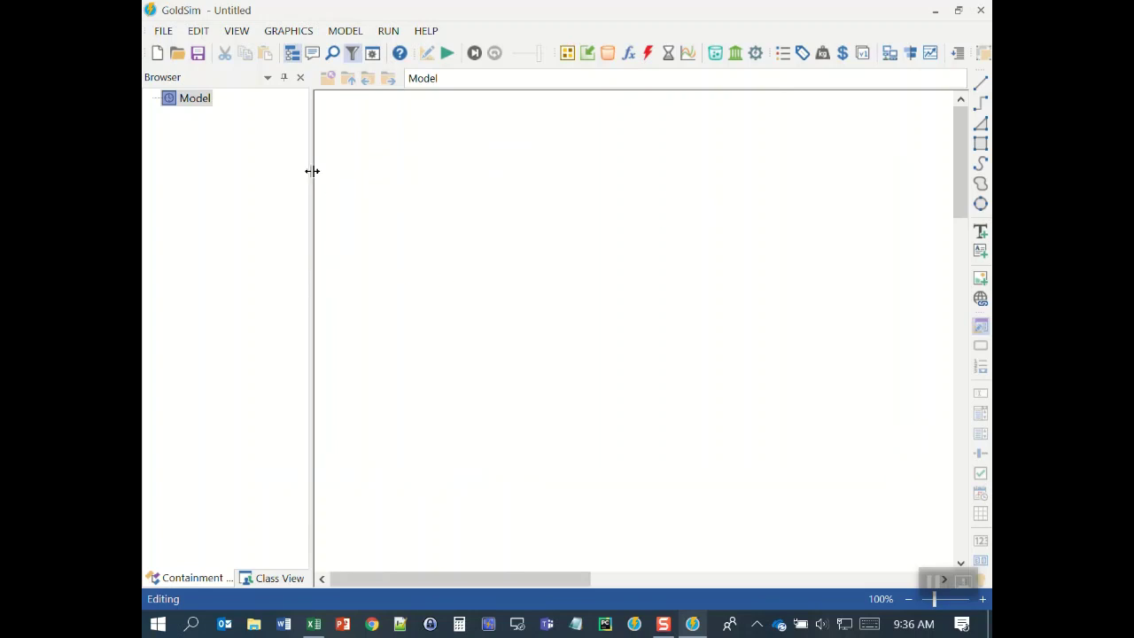
pyautogui.moveTo(312, 169); pyautogui.dragTo(340, 172)
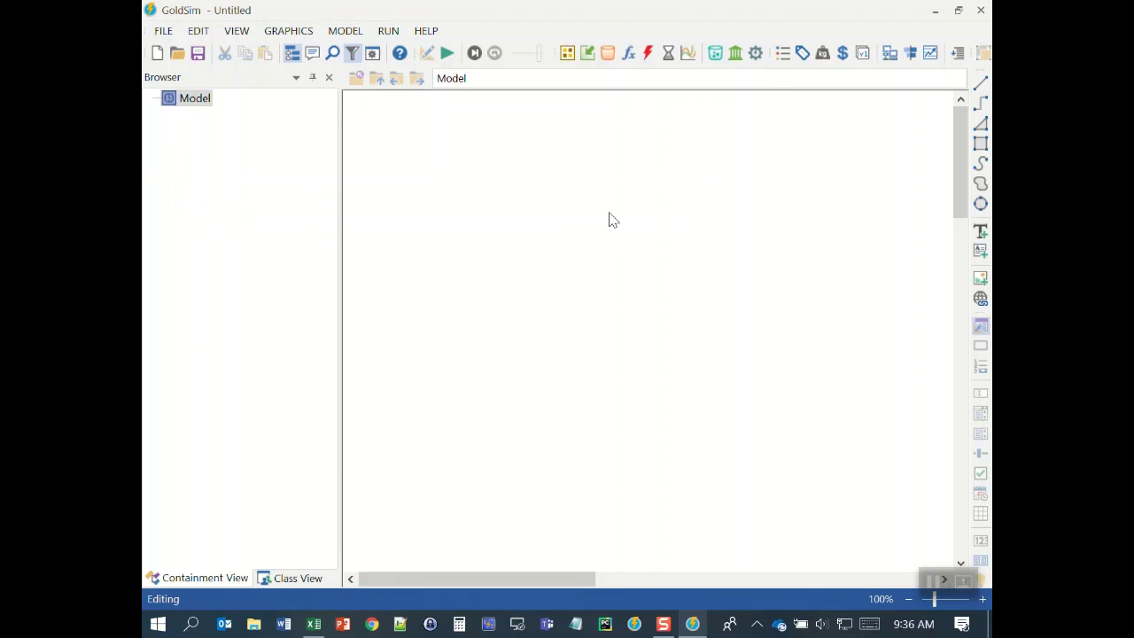
pyautogui.moveTo(340, 218); pyautogui.dragTo(323, 218)
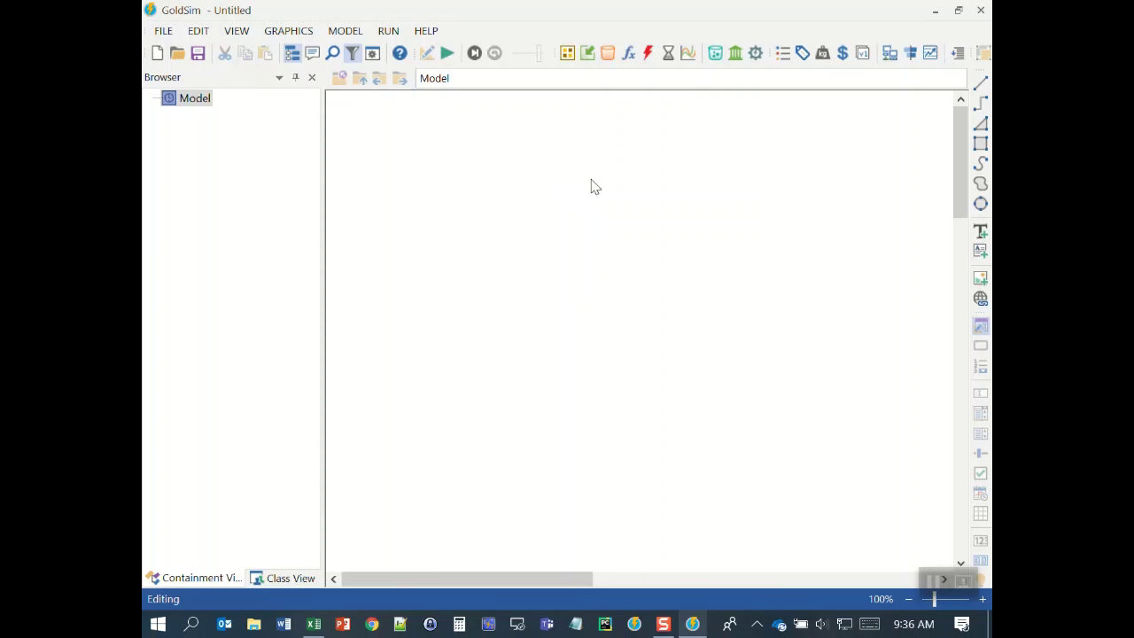
# Insert a Pool element on the blank model canvas and move its properties dialog clear of it
pyautogui.click(607, 55)
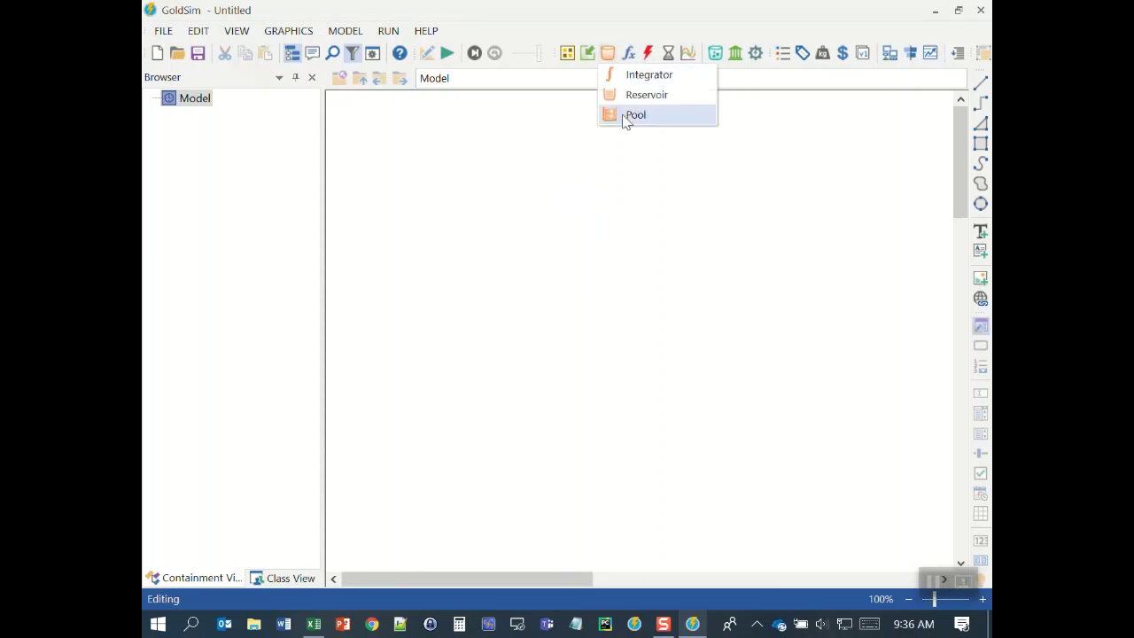
pyautogui.click(620, 34)
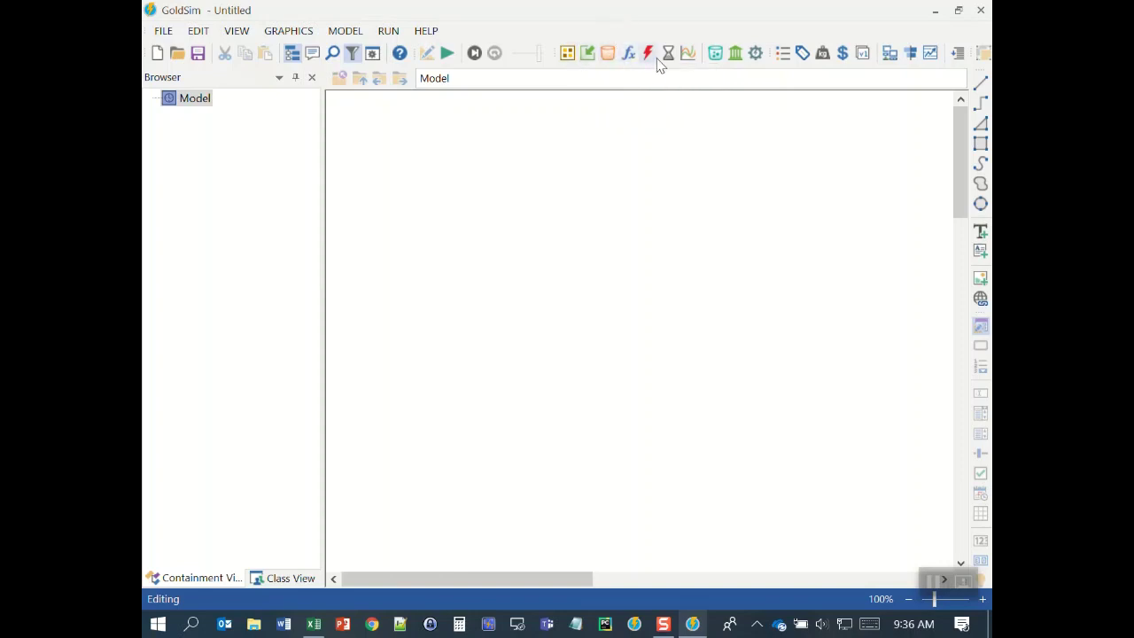
pyautogui.click(610, 56)
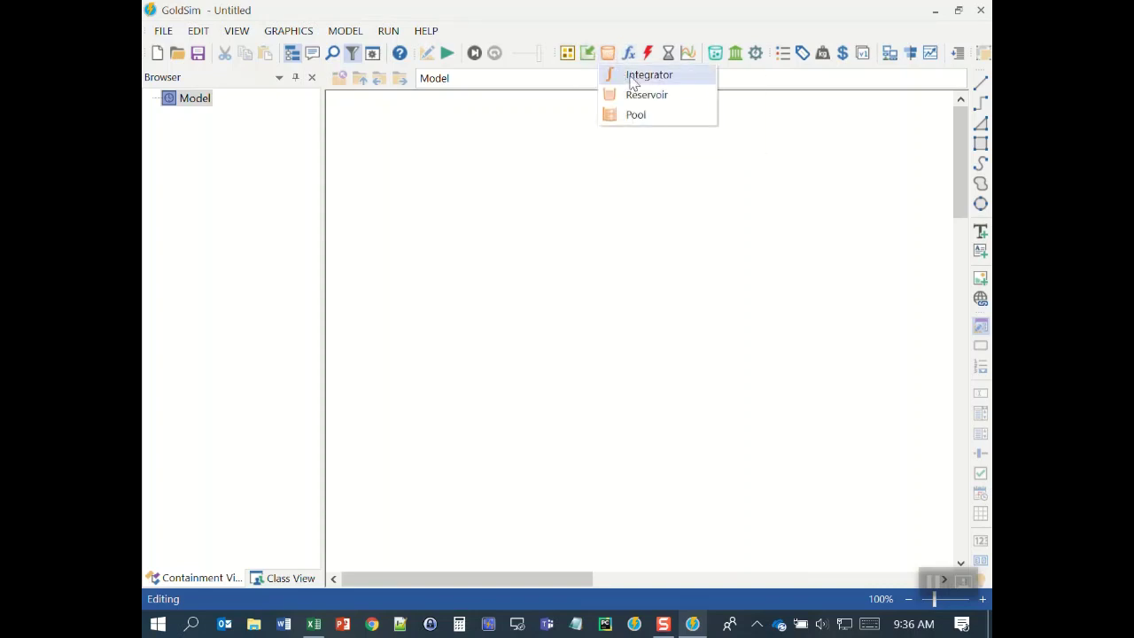
pyautogui.click(676, 118)
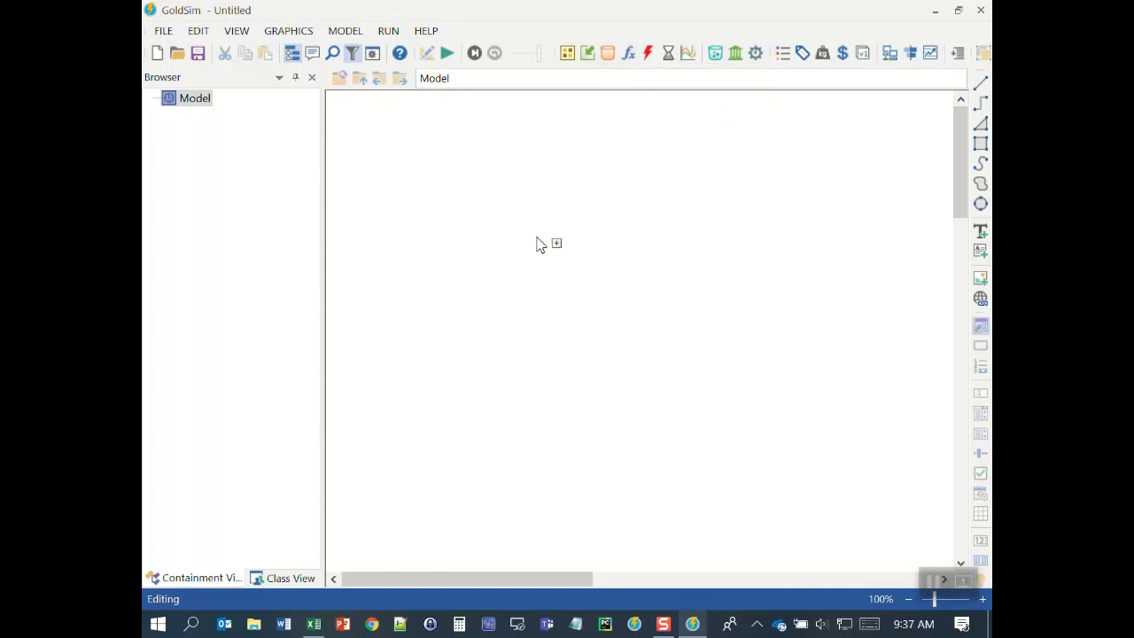
pyautogui.click(488, 220)
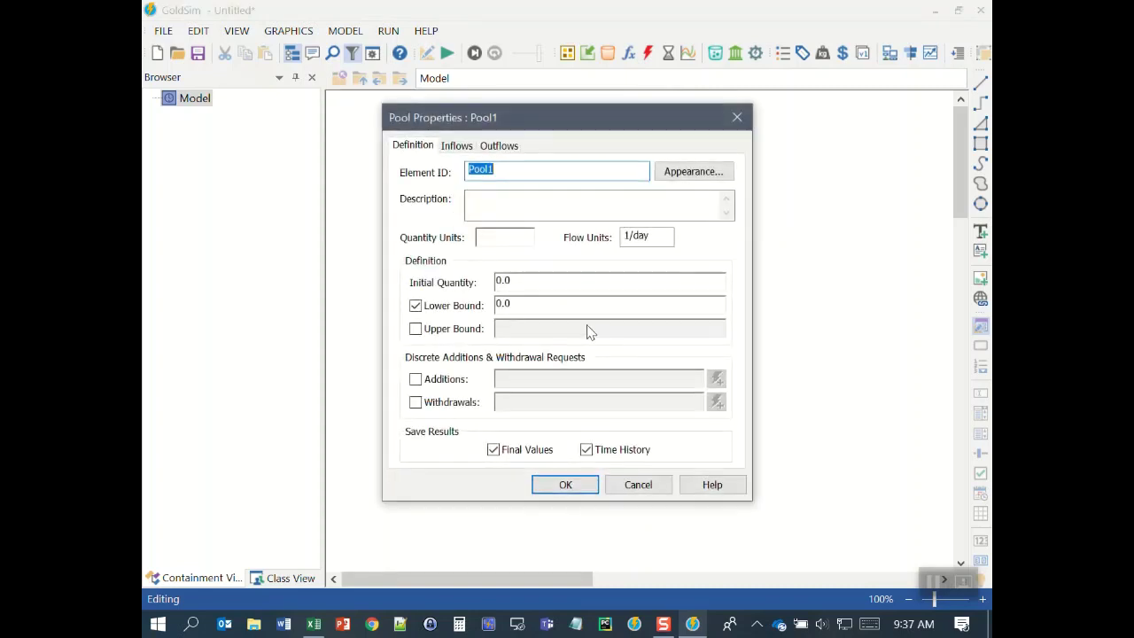
pyautogui.moveTo(516, 124); pyautogui.dragTo(669, 118)
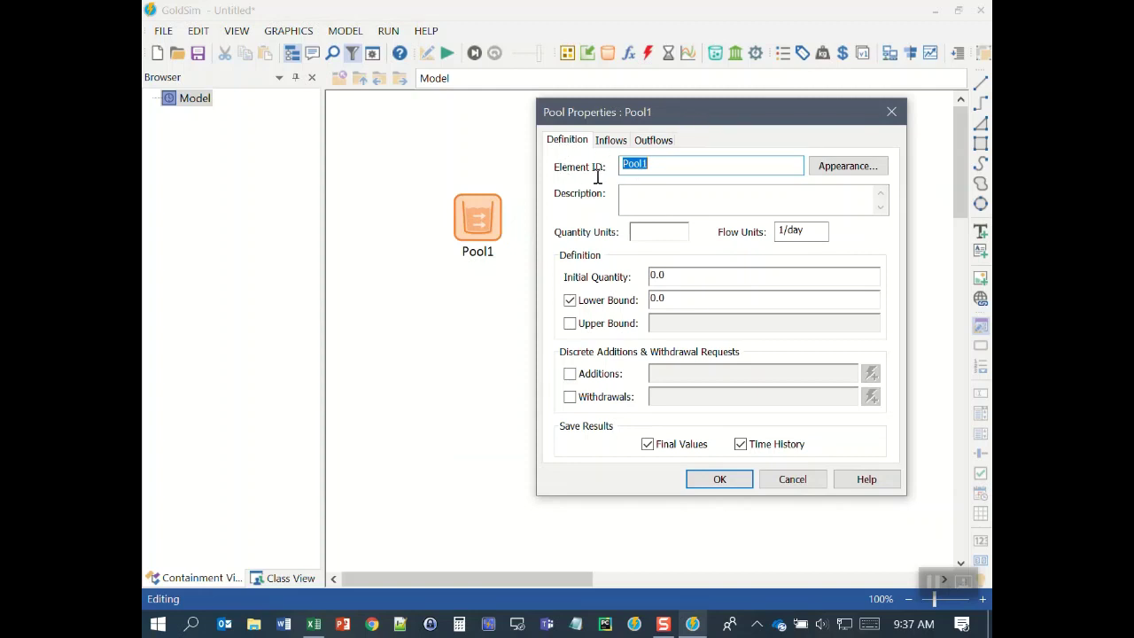
# Name the pool element Reservoir and describe it as "Represents the water stored in the reservoir"
pyautogui.click(658, 165)
pyautogui.doubleClick(659, 165)
pyautogui.write('R')
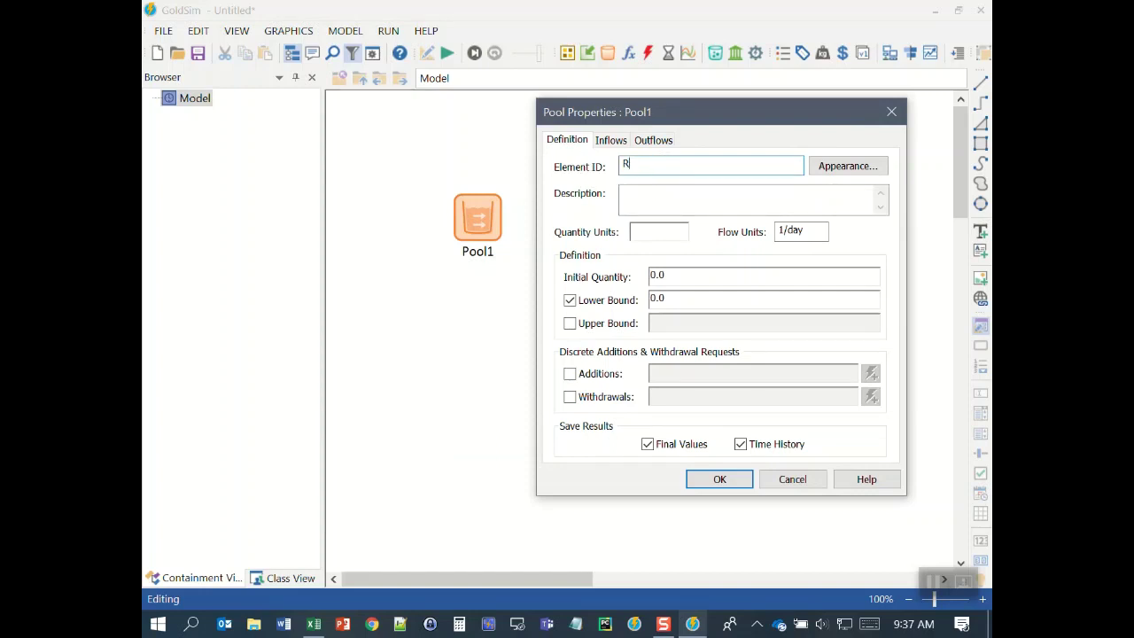
pyautogui.write('eservoir')
pyautogui.click(643, 197)
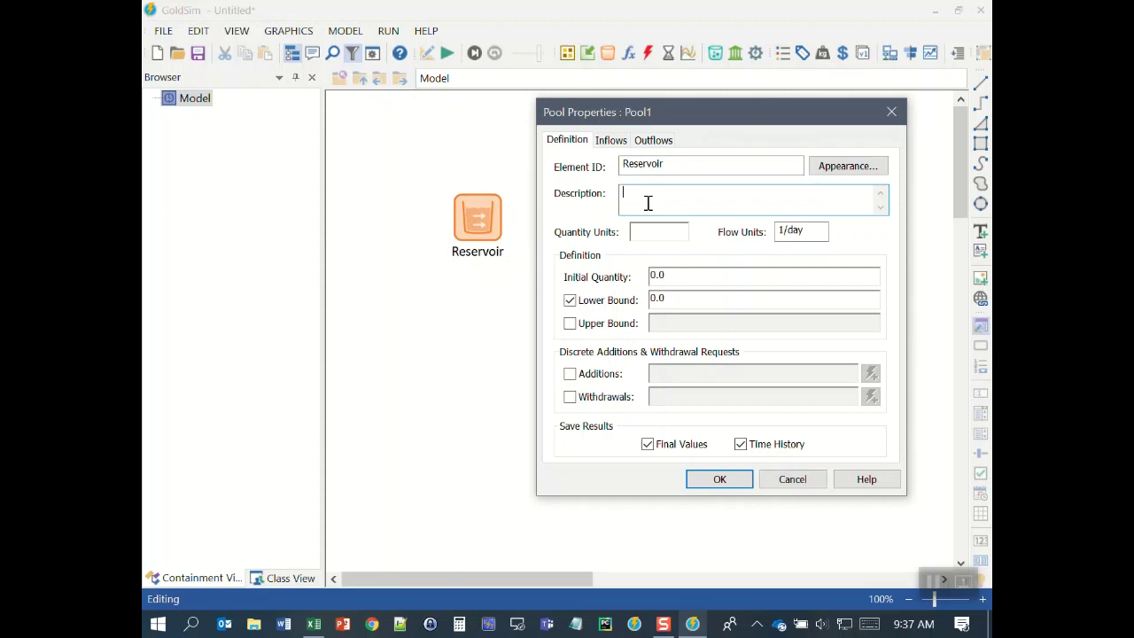
pyautogui.write('Represents the water stored in the reservoir')
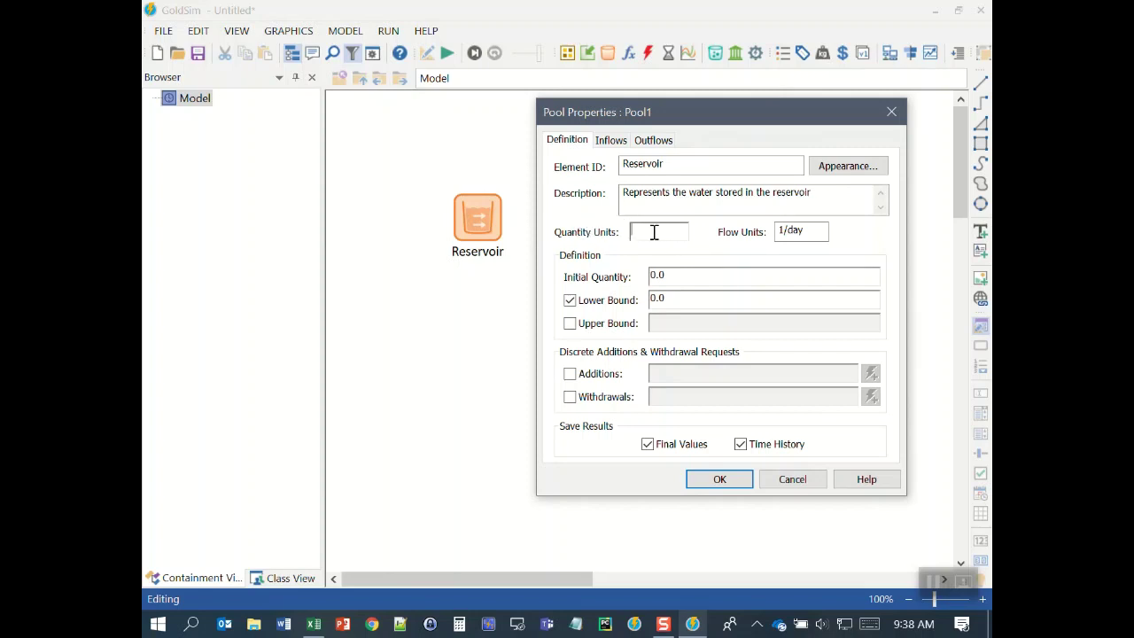
# Set the Reservoir's quantity units to ML, edit its flow units, and move the element further right on the canvas
pyautogui.write('ML')
pyautogui.click(816, 231)
pyautogui.press('BackSpace')
pyautogui.click(716, 477)
pyautogui.moveTo(524, 222); pyautogui.dragTo(578, 223)
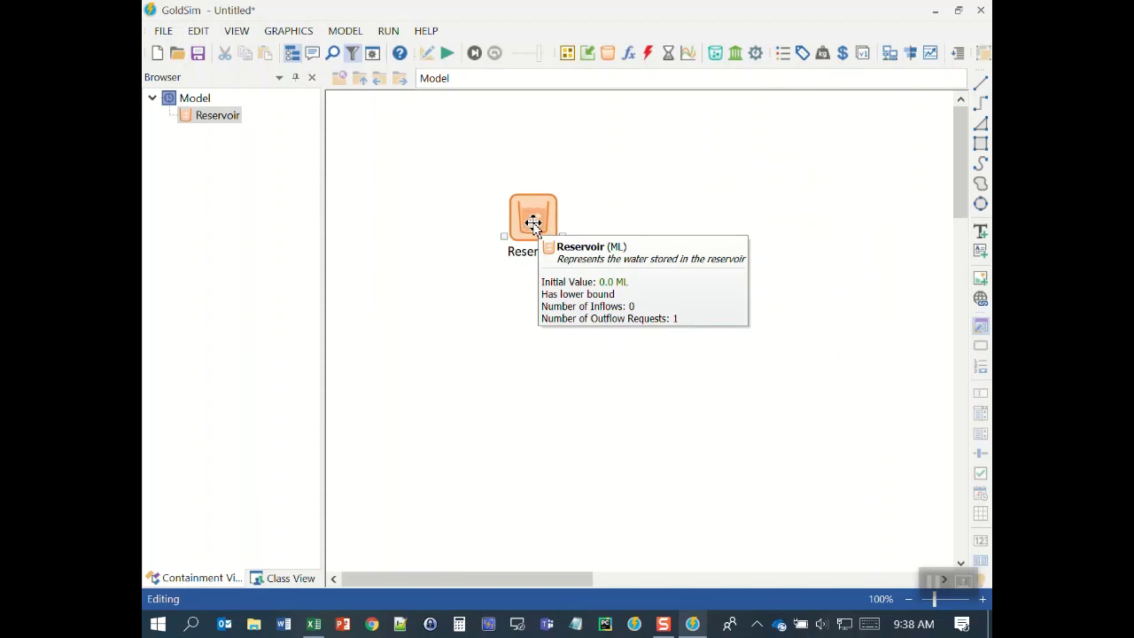
pyautogui.moveTo(520, 215); pyautogui.dragTo(630, 228)
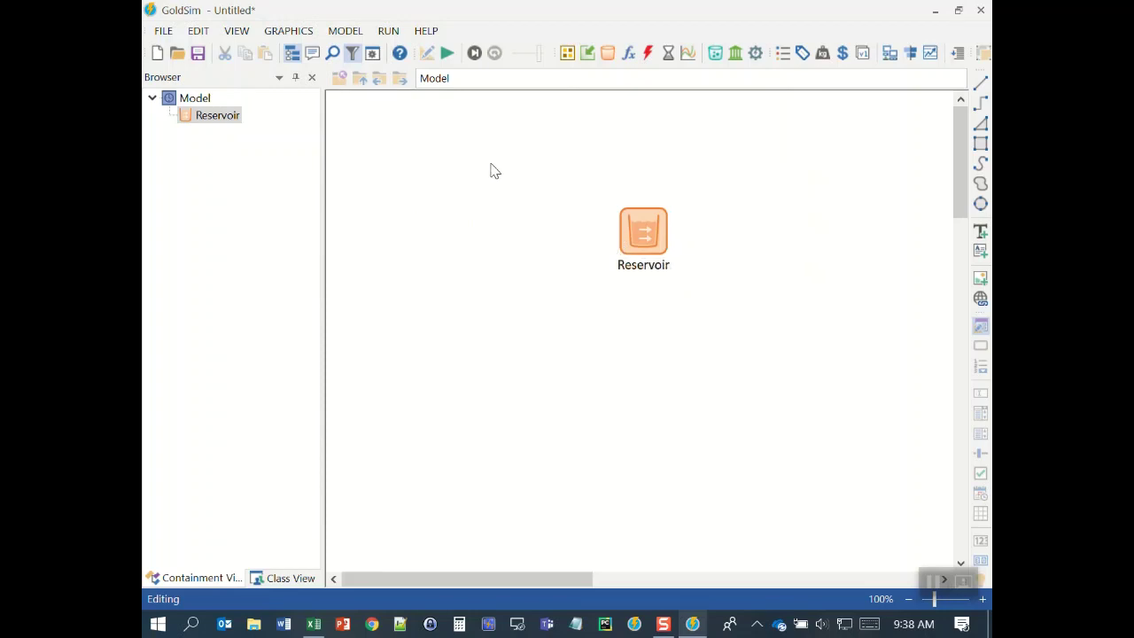
# Insert a Time Series element to the left of Reservoir and move its properties dialog clear of it
pyautogui.click(587, 55)
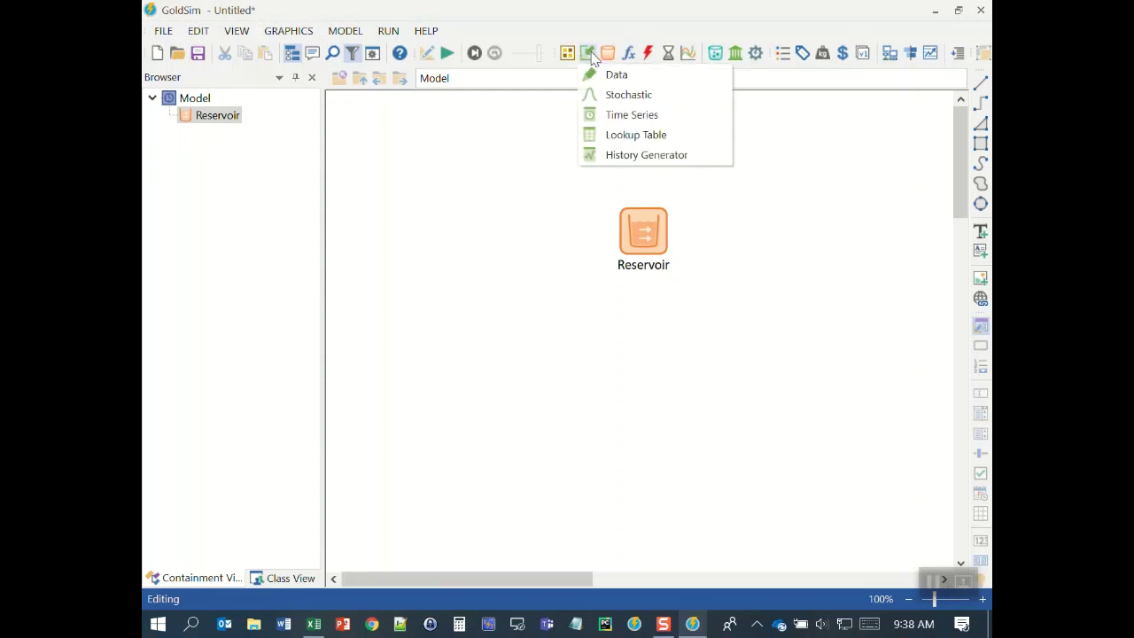
pyautogui.click(696, 118)
pyautogui.click(453, 240)
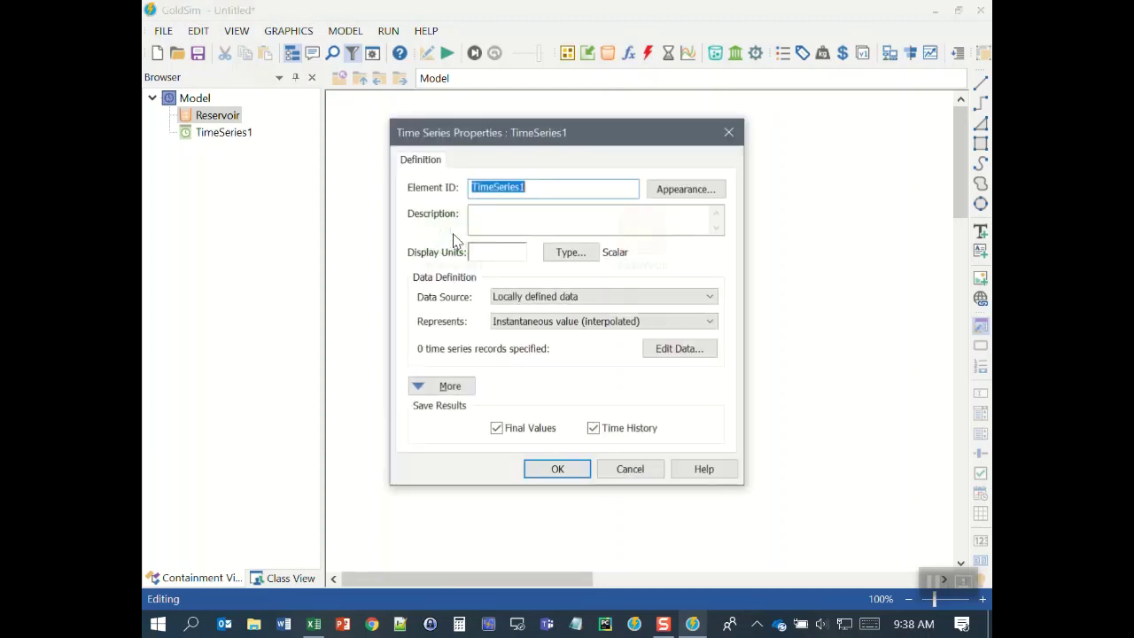
pyautogui.moveTo(499, 132); pyautogui.dragTo(624, 107)
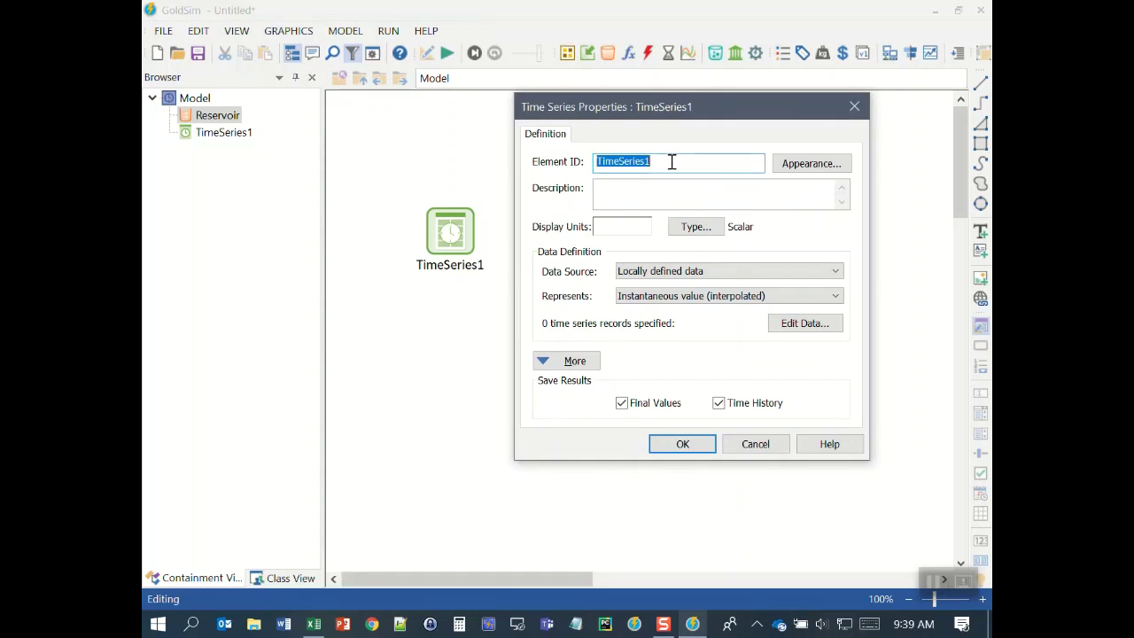
pyautogui.moveTo(665, 110)
pyautogui.mouseDown()
pyautogui.moveTo(690, 120)
pyautogui.moveTo(658, 105)
pyautogui.mouseUp()
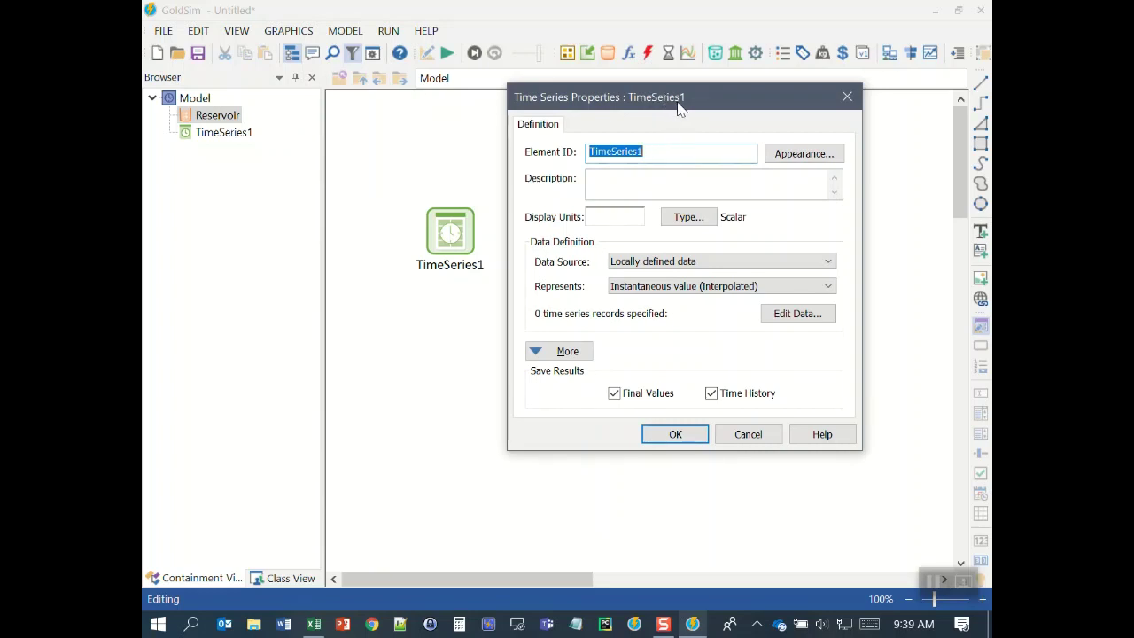
pyautogui.moveTo(661, 106)
pyautogui.mouseDown()
pyautogui.moveTo(655, 177)
pyautogui.moveTo(660, 126)
pyautogui.mouseUp()
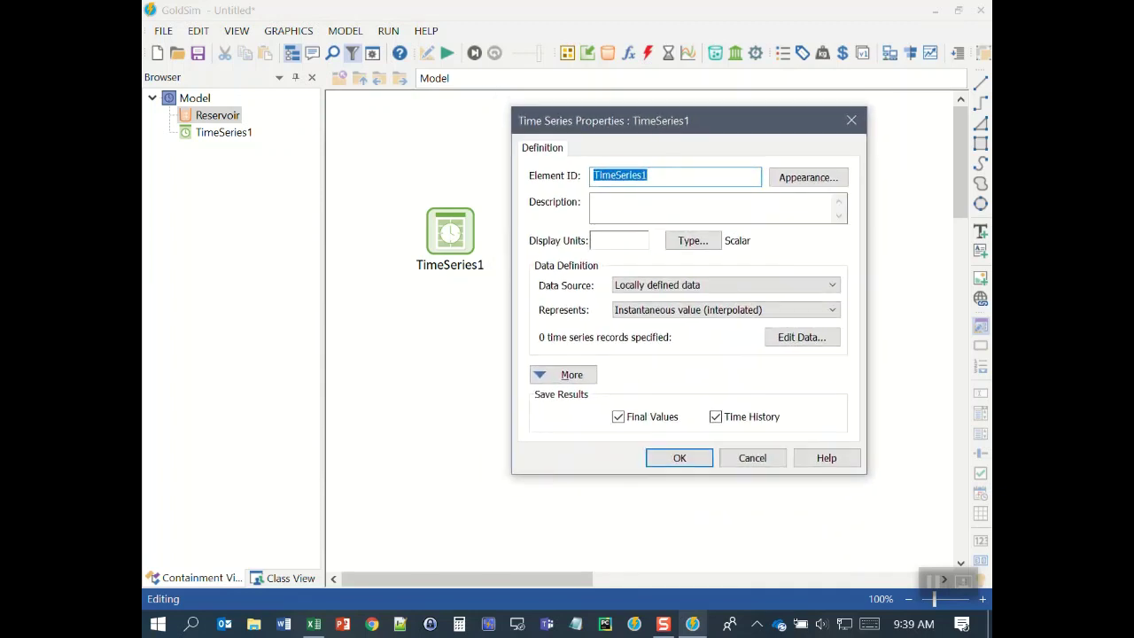
# Name the time series Inflow_TS, describe it as "The inflow to the reservoir", and set its display units to l/s
pyautogui.write('Inflow_TS')
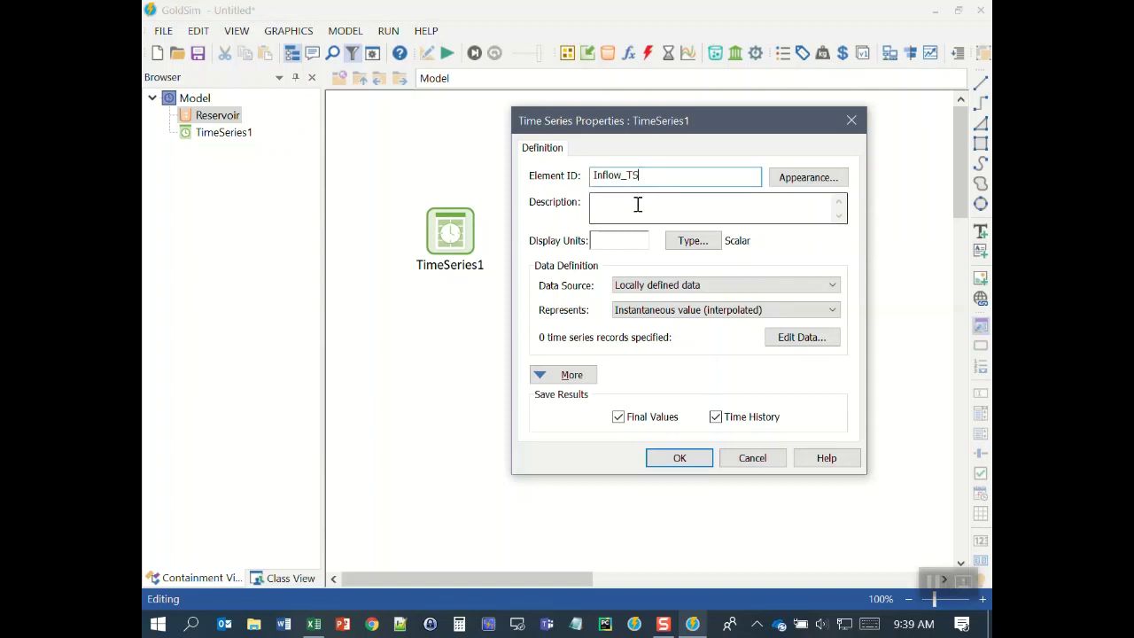
pyautogui.click(642, 196)
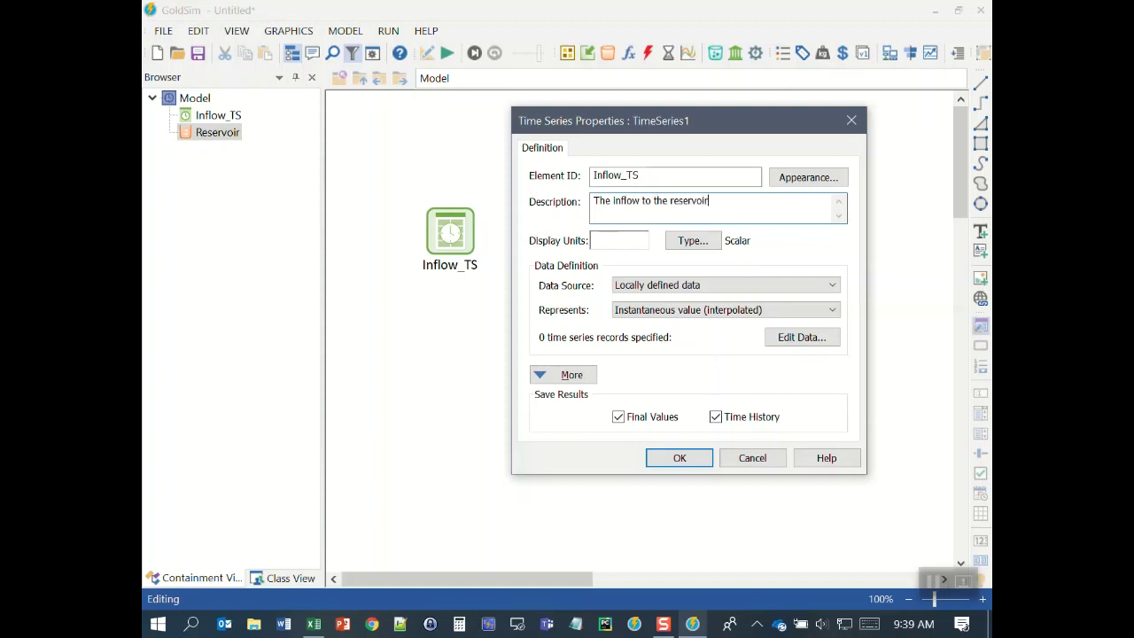
pyautogui.click(611, 237)
pyautogui.write('m')
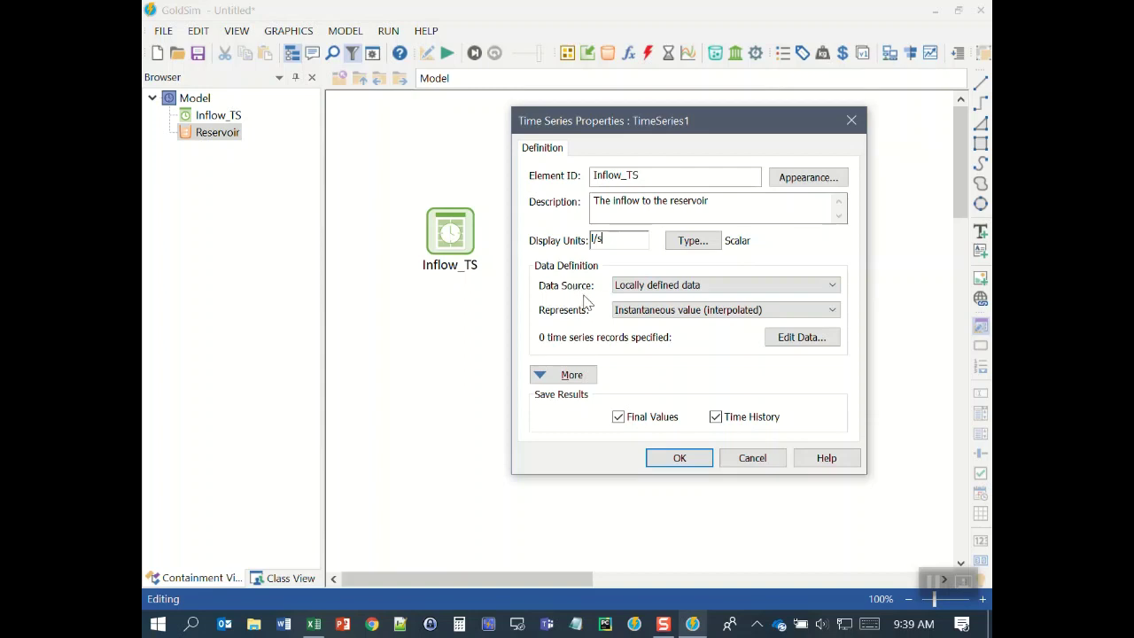
# Keep Inflow_TS on locally defined data, view its data table, and accept the element's properties
pyautogui.click(647, 286)
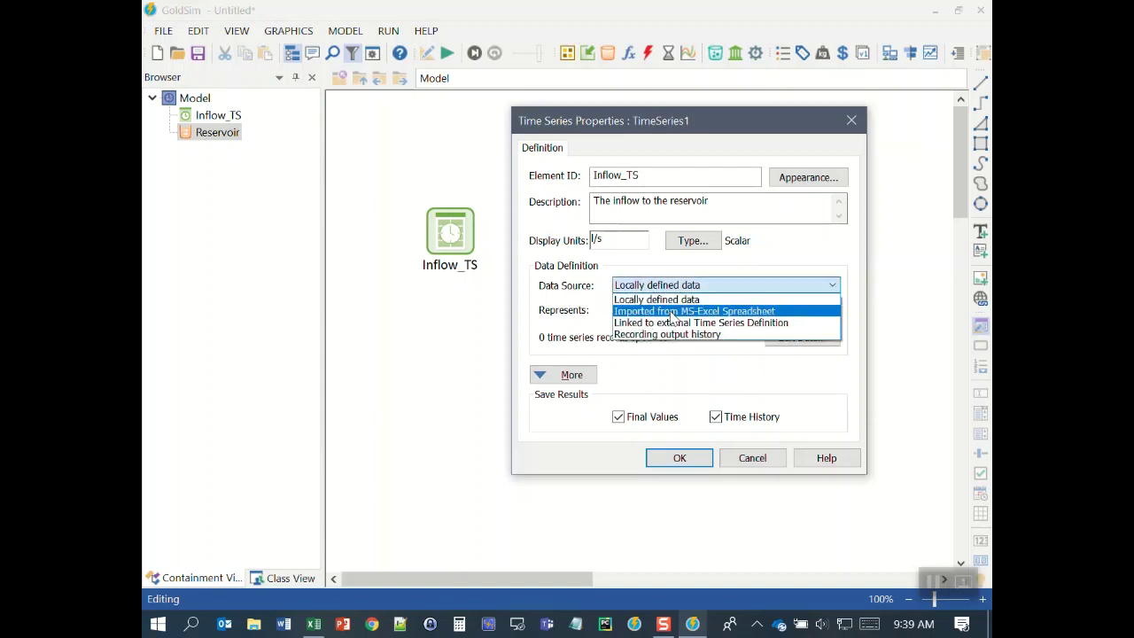
pyautogui.click(645, 299)
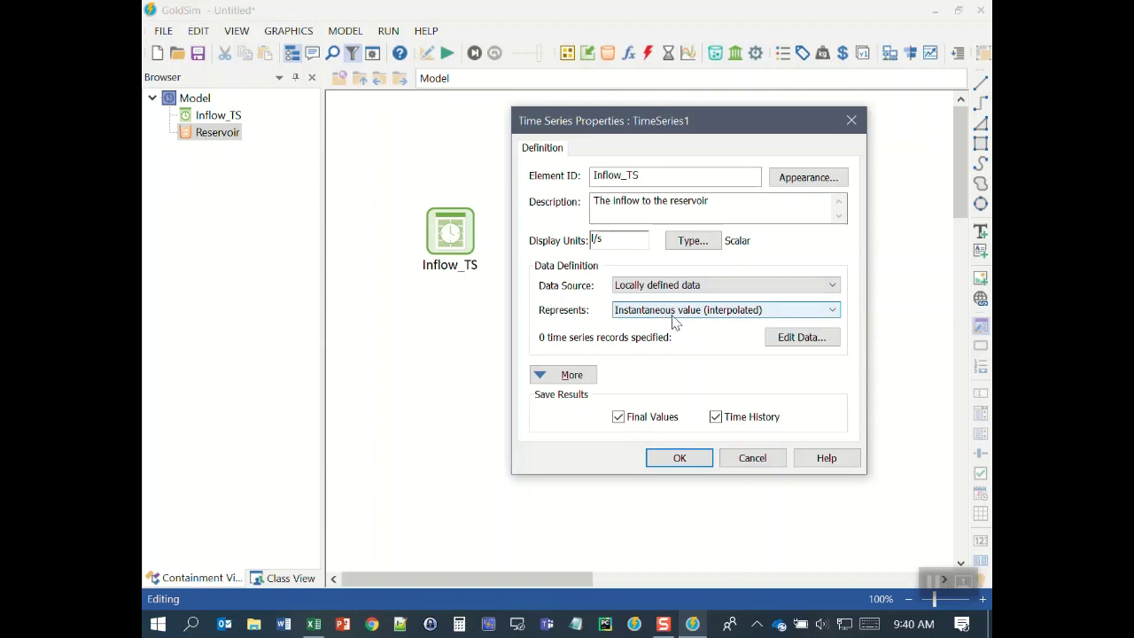
pyautogui.click(803, 336)
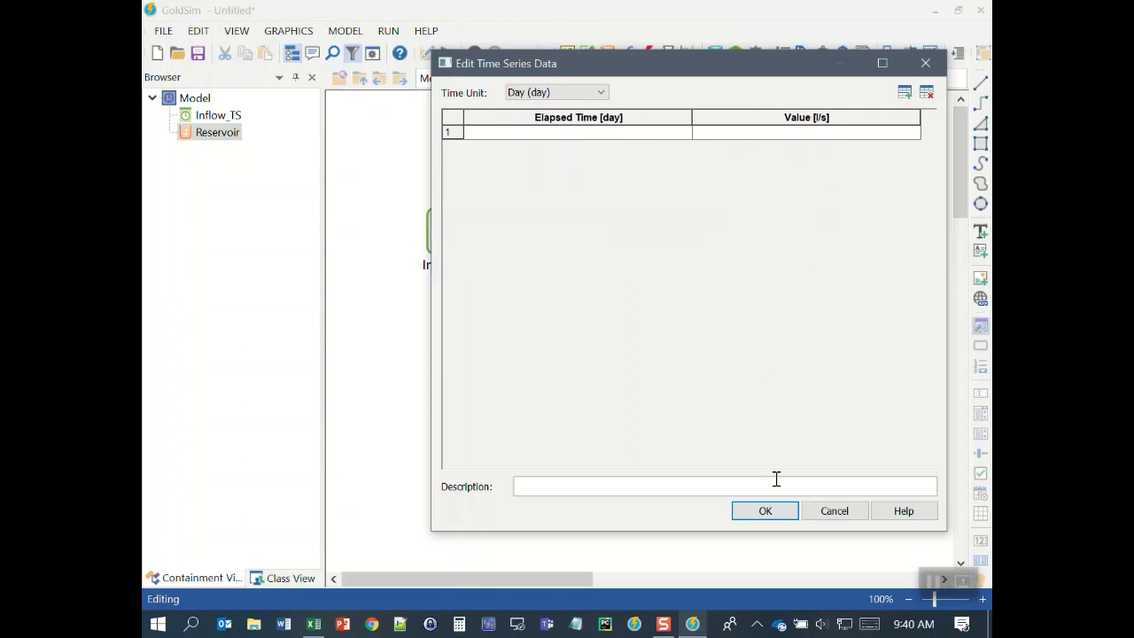
pyautogui.click(762, 511)
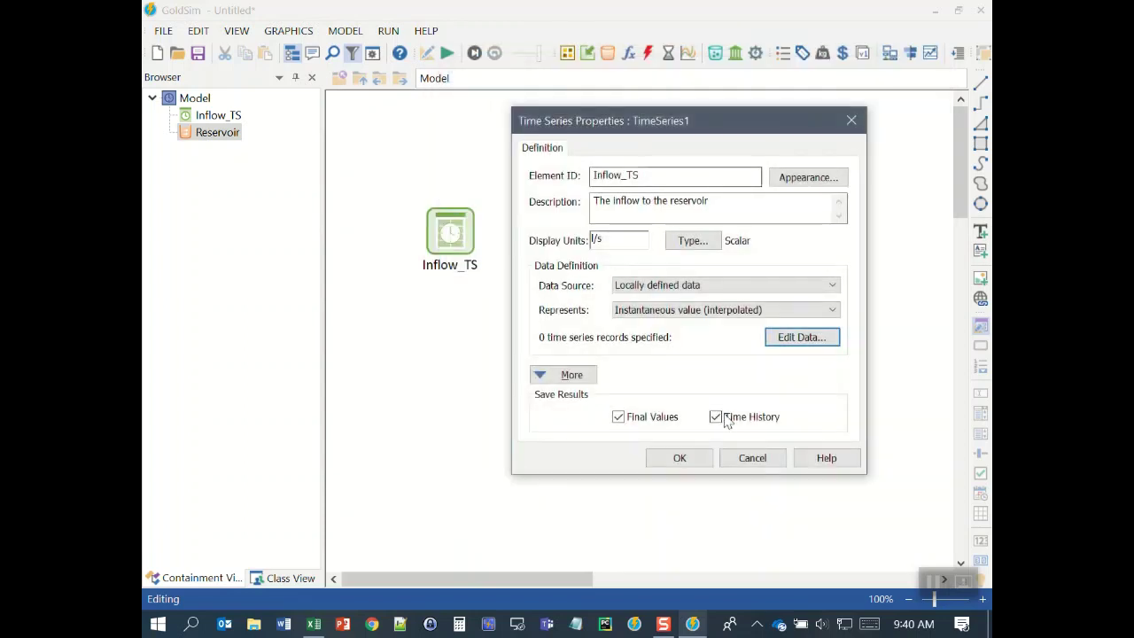
pyautogui.click(680, 458)
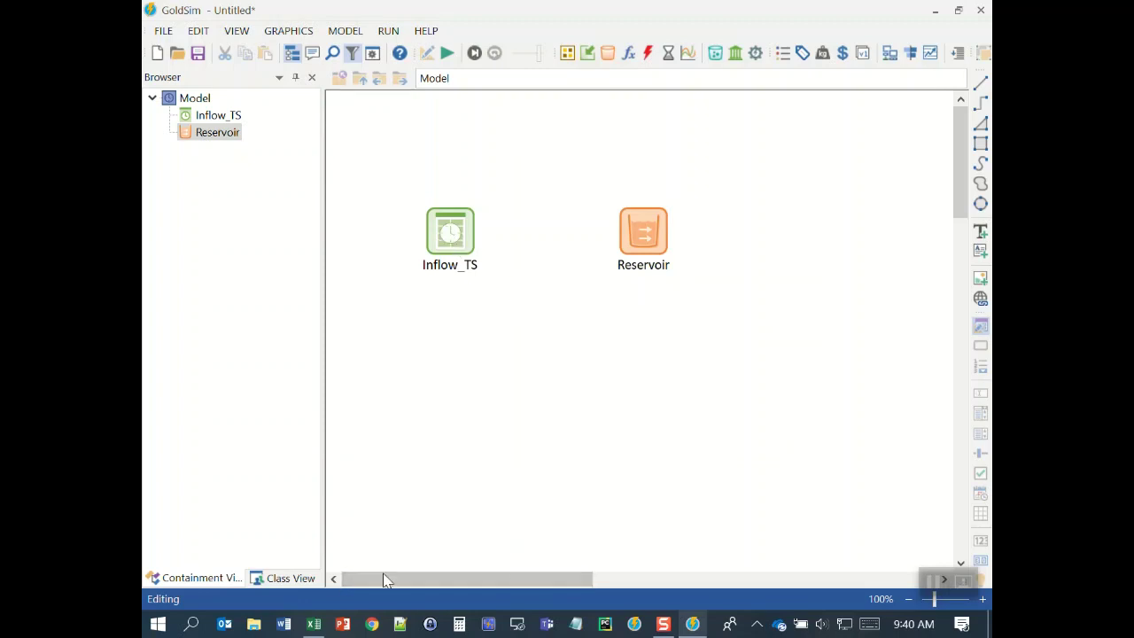
# Switch to the Reservoir Data.xlsx workbook in Excel and examine the first and last dates of the daily inflow record
pyautogui.click(315, 626)
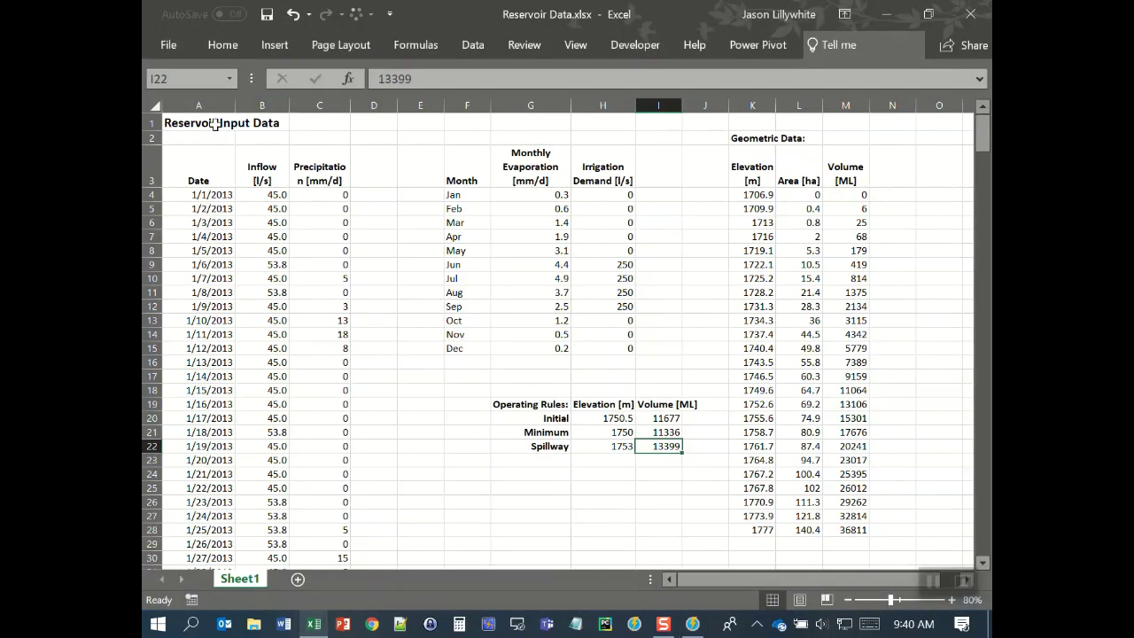
pyautogui.click(209, 169)
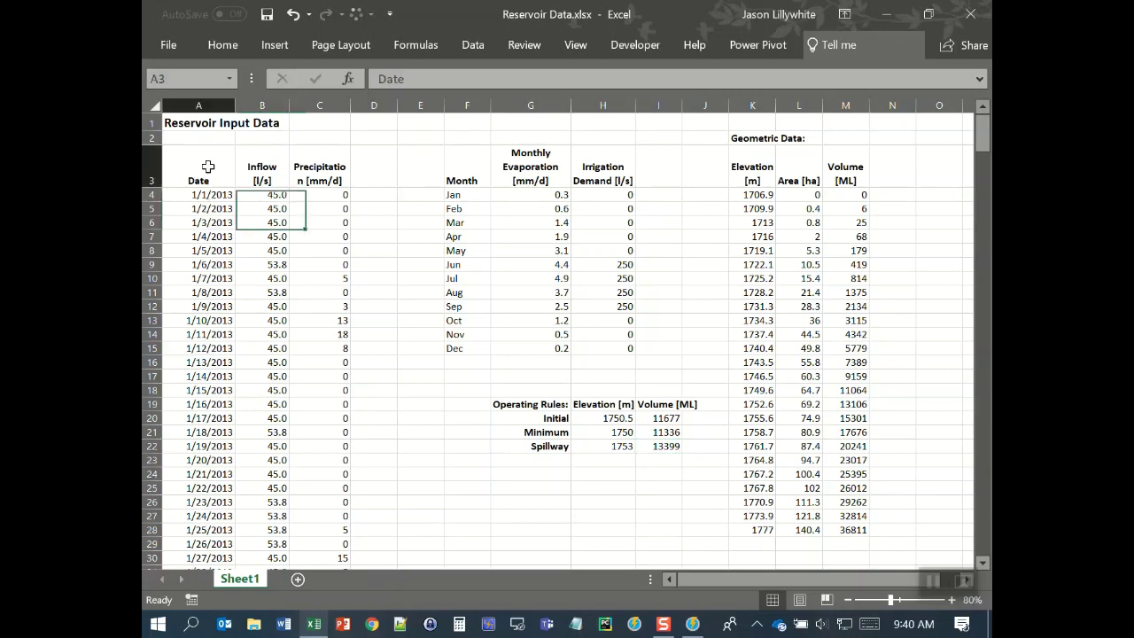
pyautogui.click(213, 195)
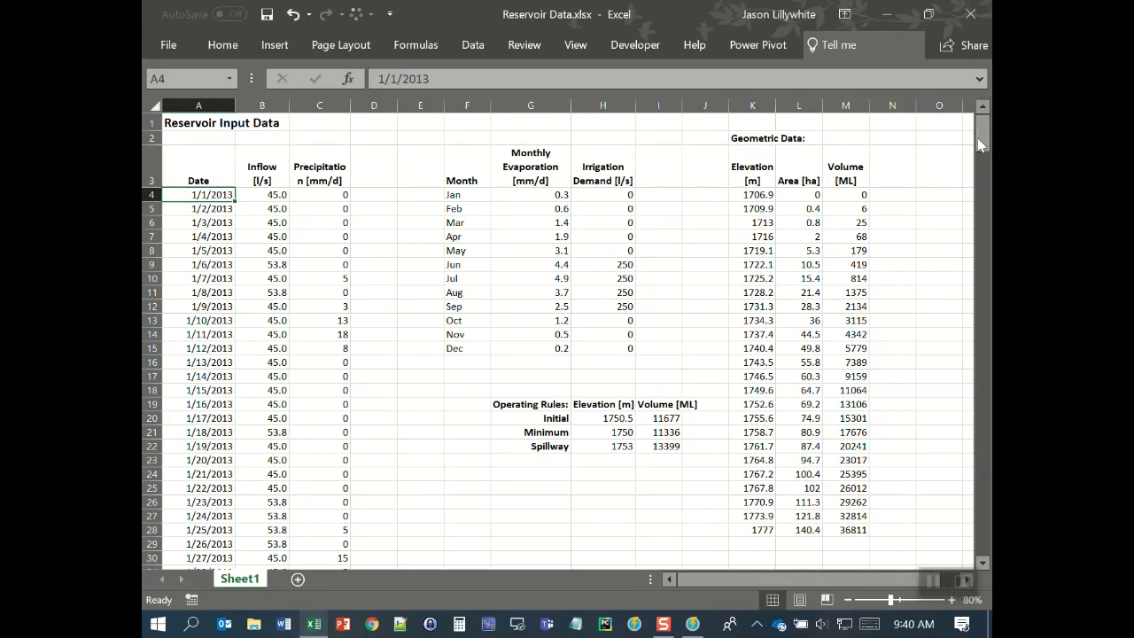
pyautogui.moveTo(980, 137); pyautogui.dragTo(980, 537)
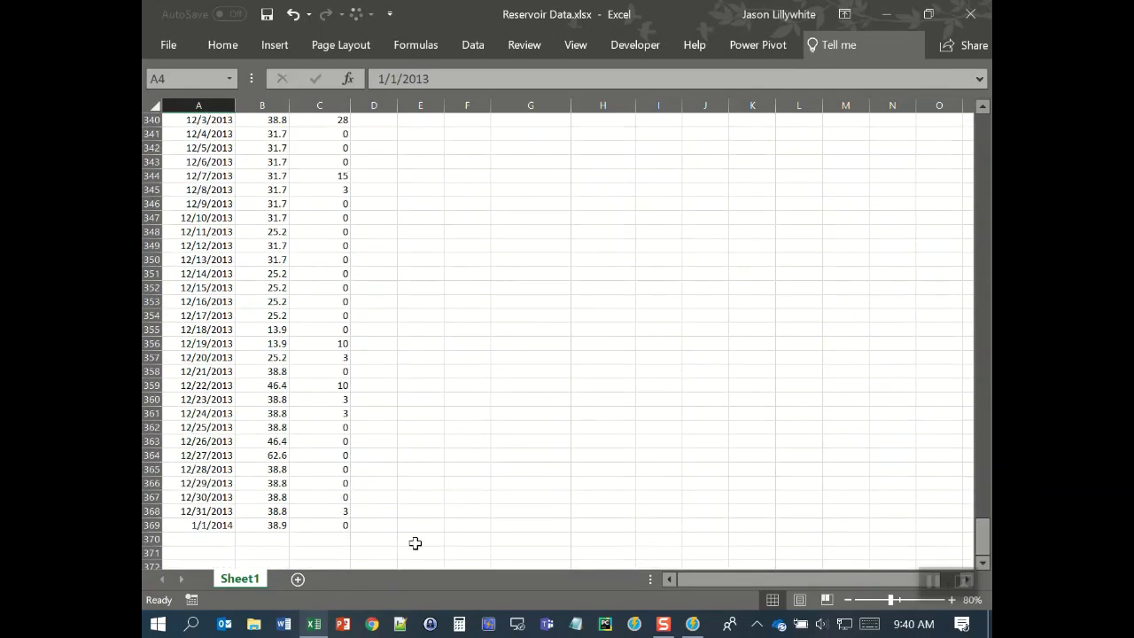
pyautogui.click(201, 524)
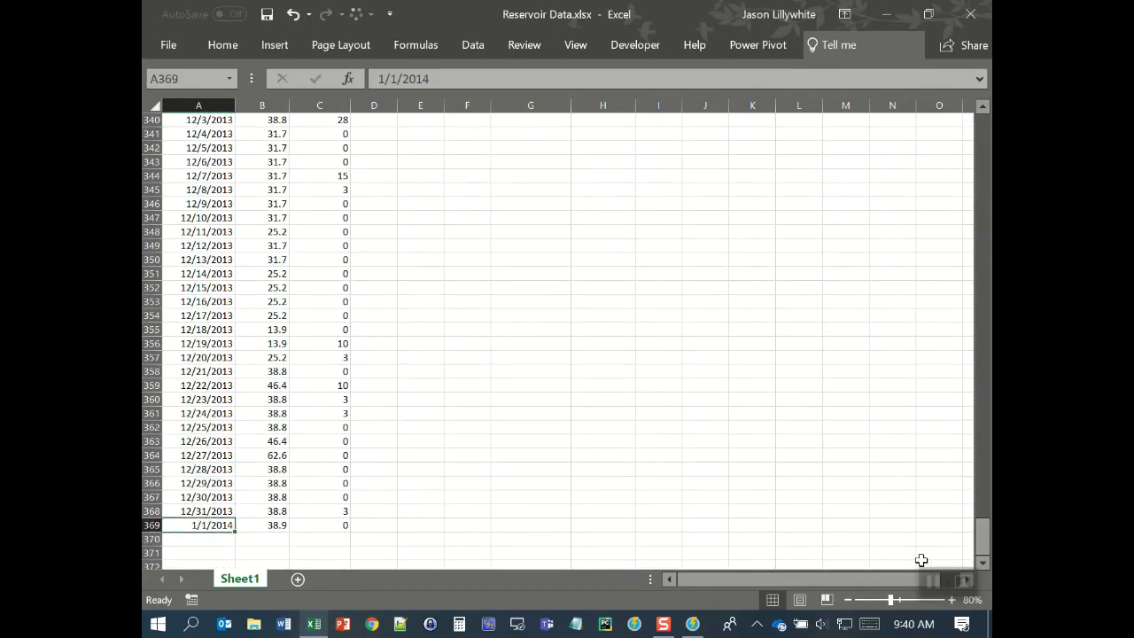
pyautogui.moveTo(981, 542); pyautogui.dragTo(979, 124)
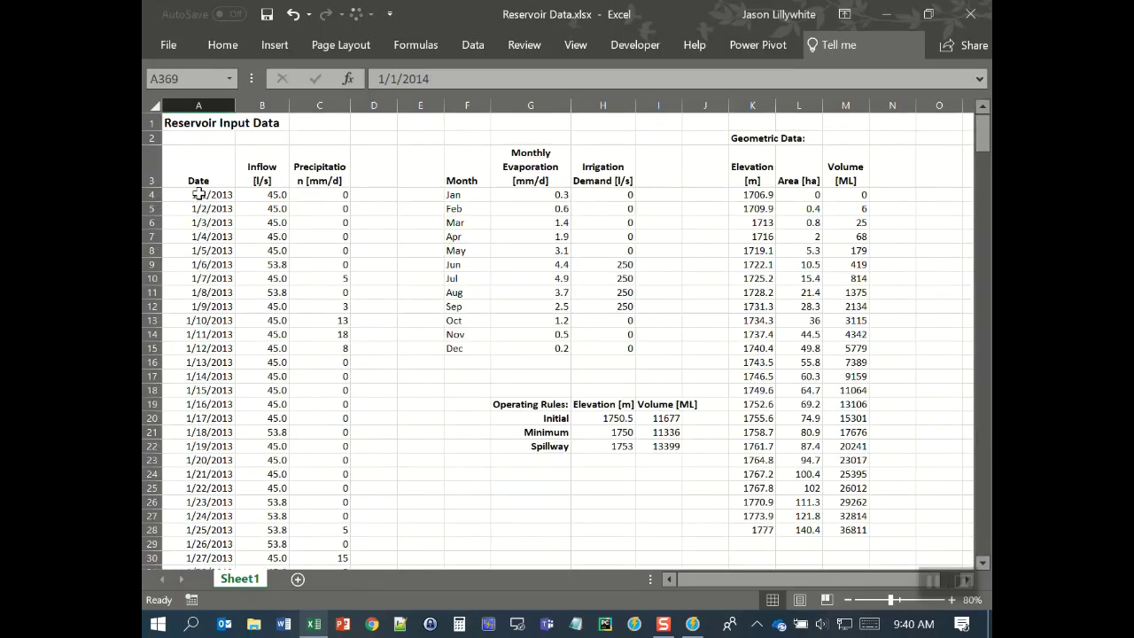
pyautogui.moveTo(202, 195); pyautogui.dragTo(202, 362)
pyautogui.click(407, 481)
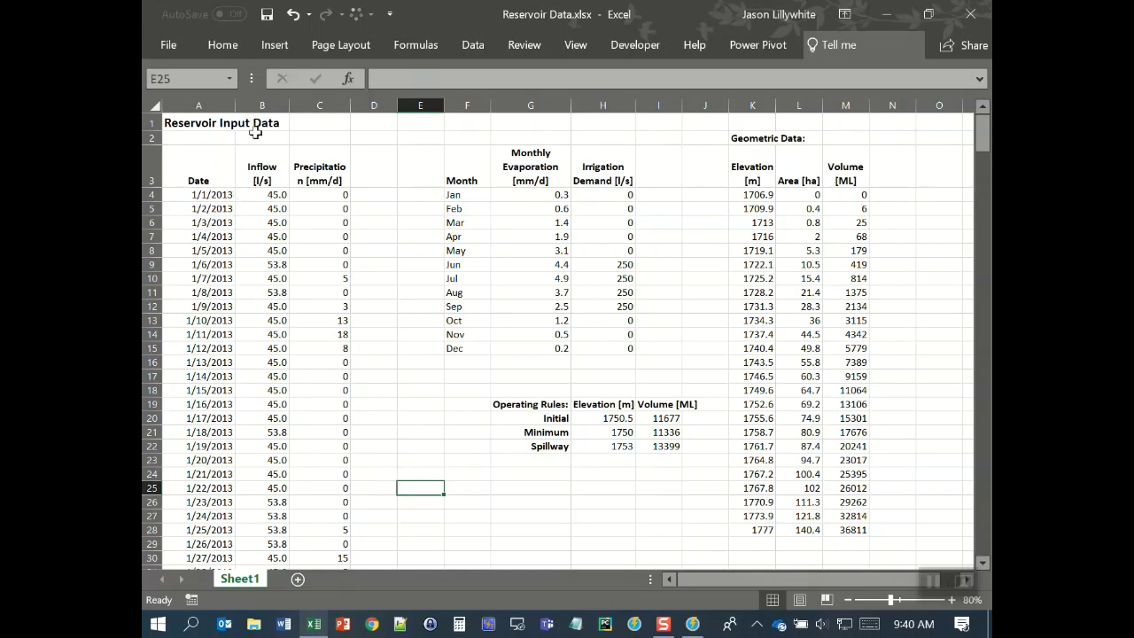
# Examine the inflow column's units and the first daily date and inflow rows in the Reservoir Input Data sheet
pyautogui.moveTo(254, 189); pyautogui.dragTo(258, 158)
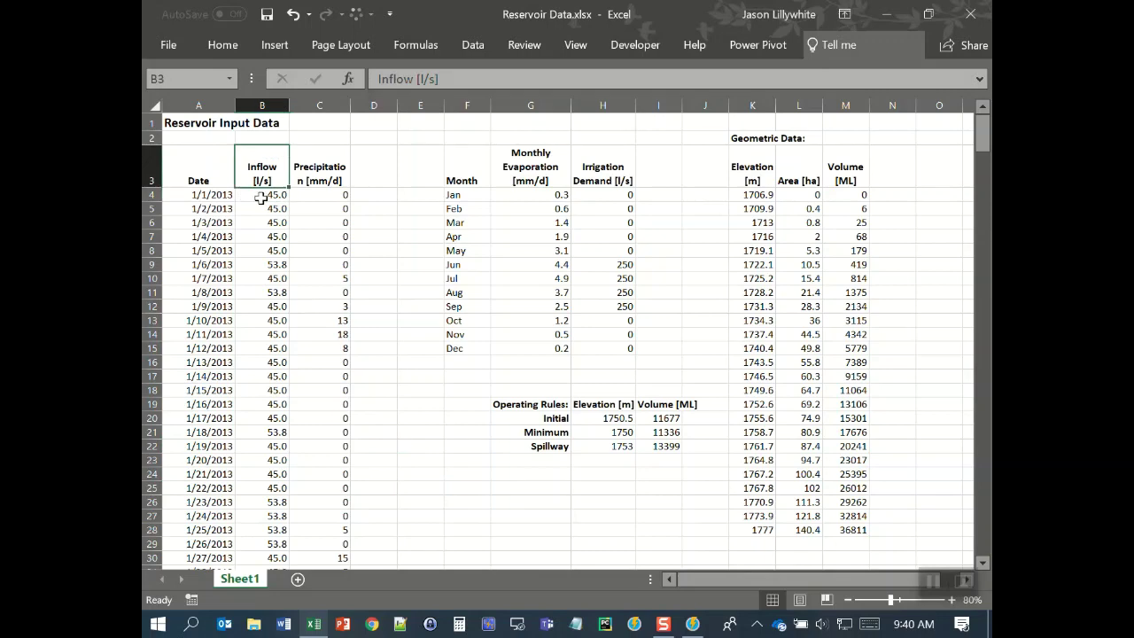
pyautogui.click(257, 194)
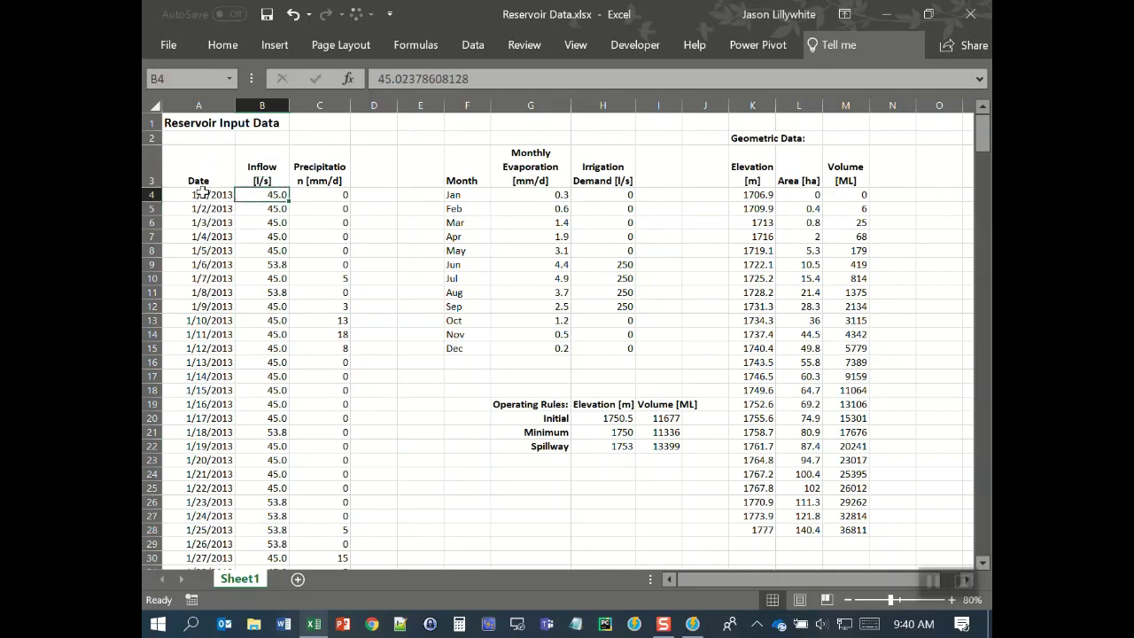
pyautogui.moveTo(202, 191); pyautogui.dragTo(265, 320)
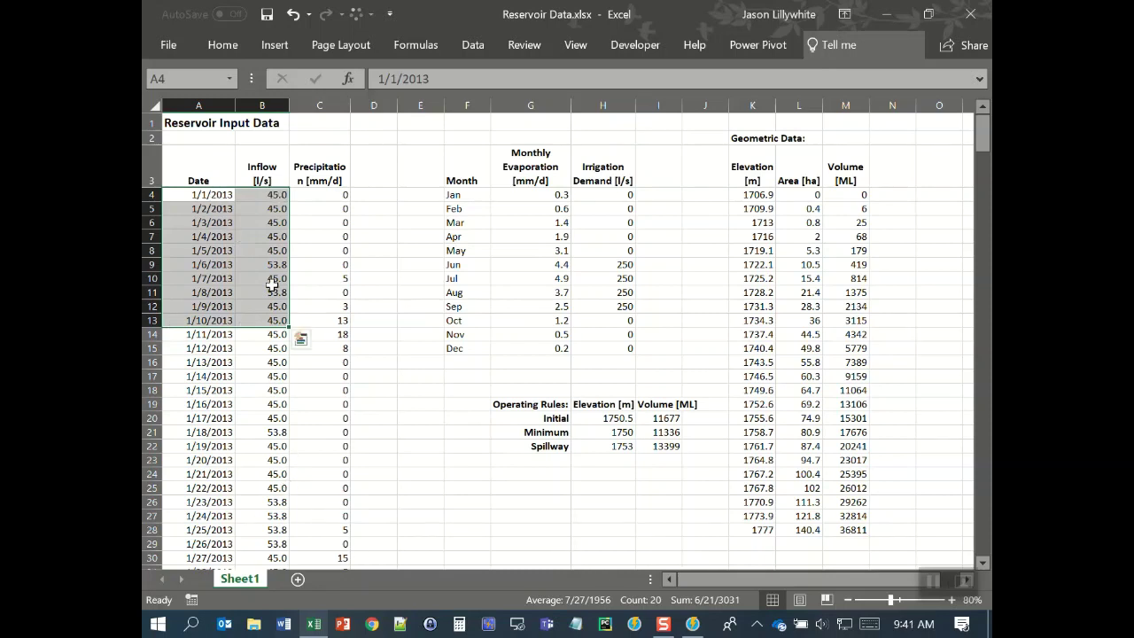
pyautogui.click(255, 195)
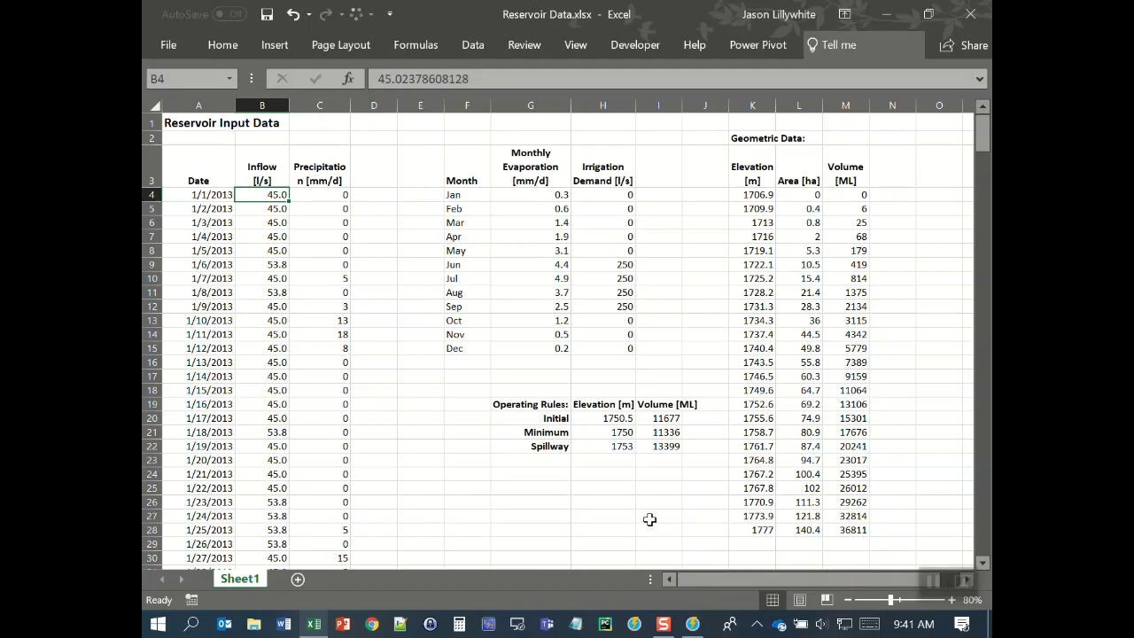
# Switch back to GoldSim and set the time basis in the simulation settings to Calendar Time
pyautogui.click(692, 624)
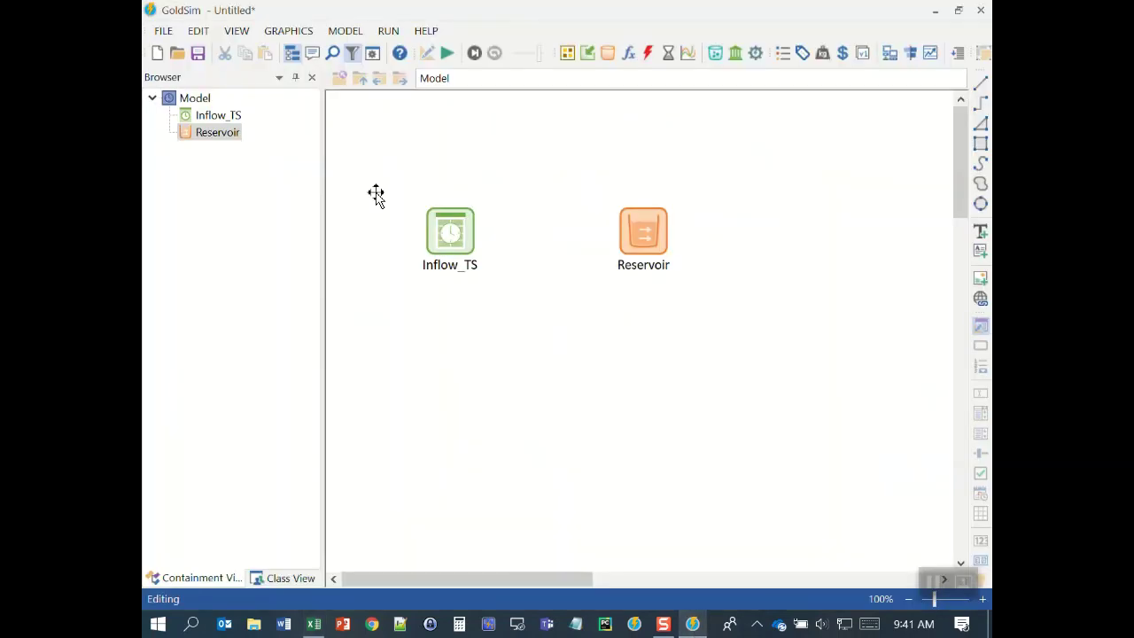
pyautogui.click(372, 55)
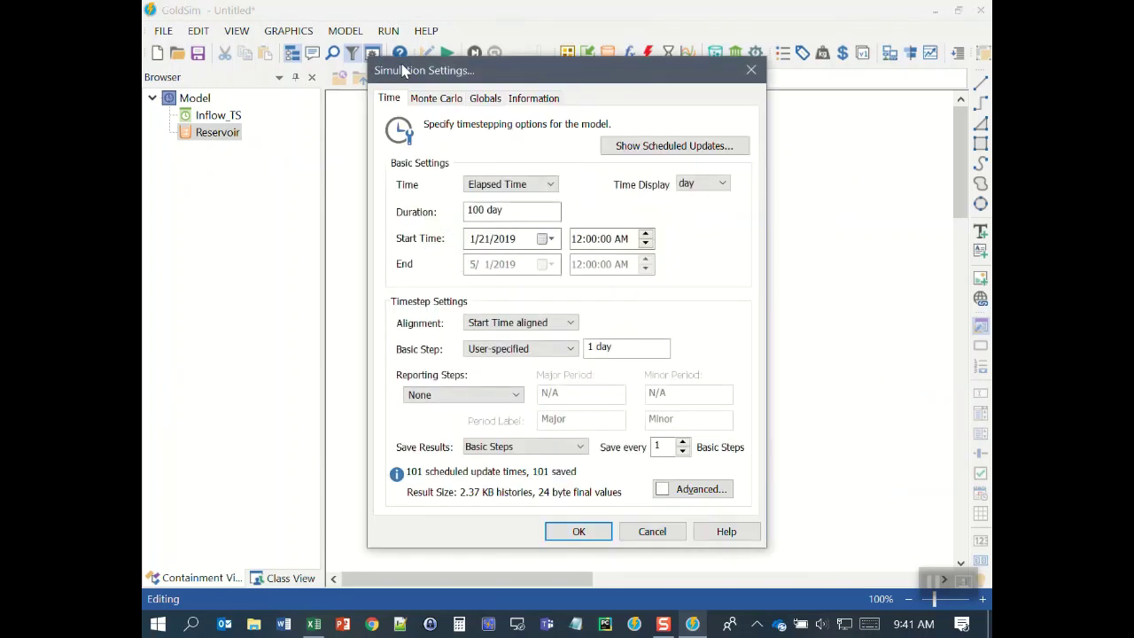
pyautogui.moveTo(381, 60); pyautogui.dragTo(420, 46)
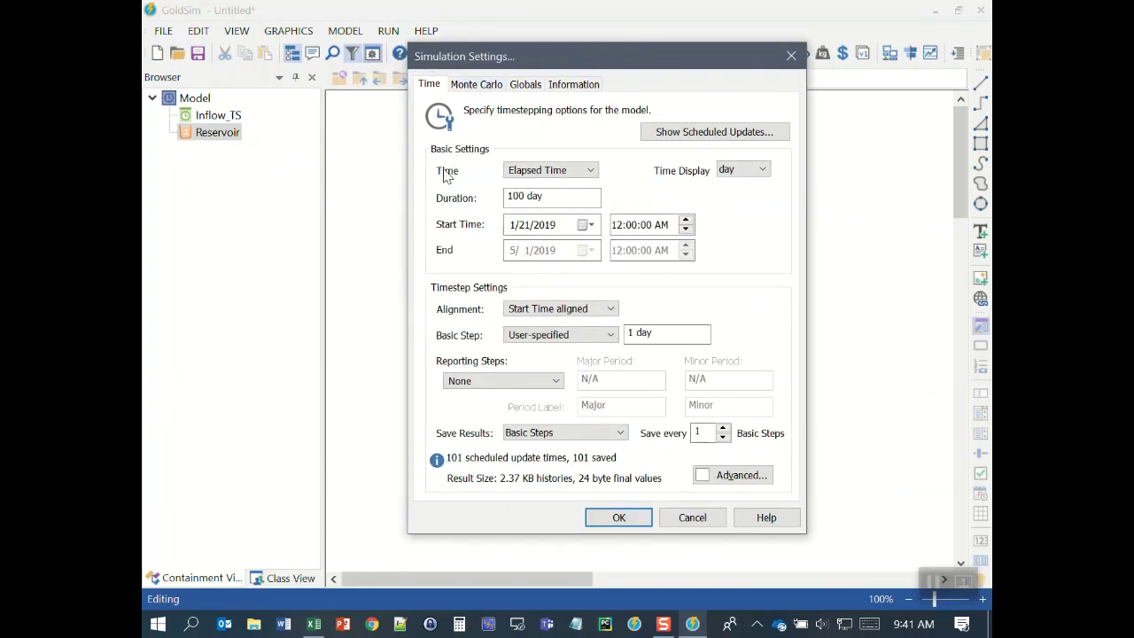
pyautogui.click(590, 172)
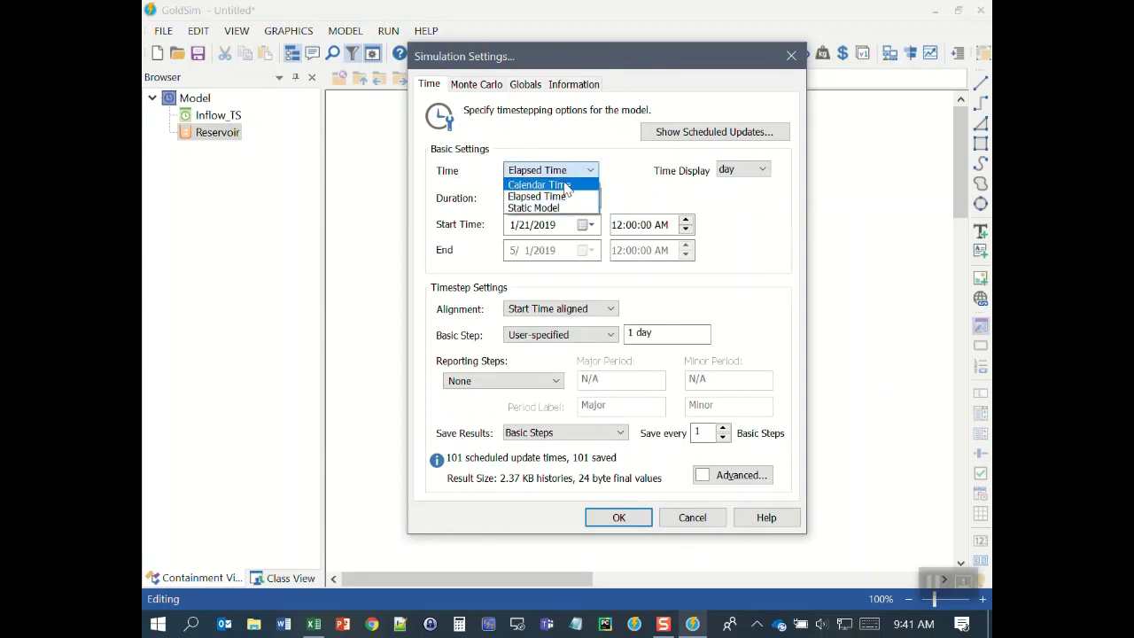
pyautogui.click(567, 186)
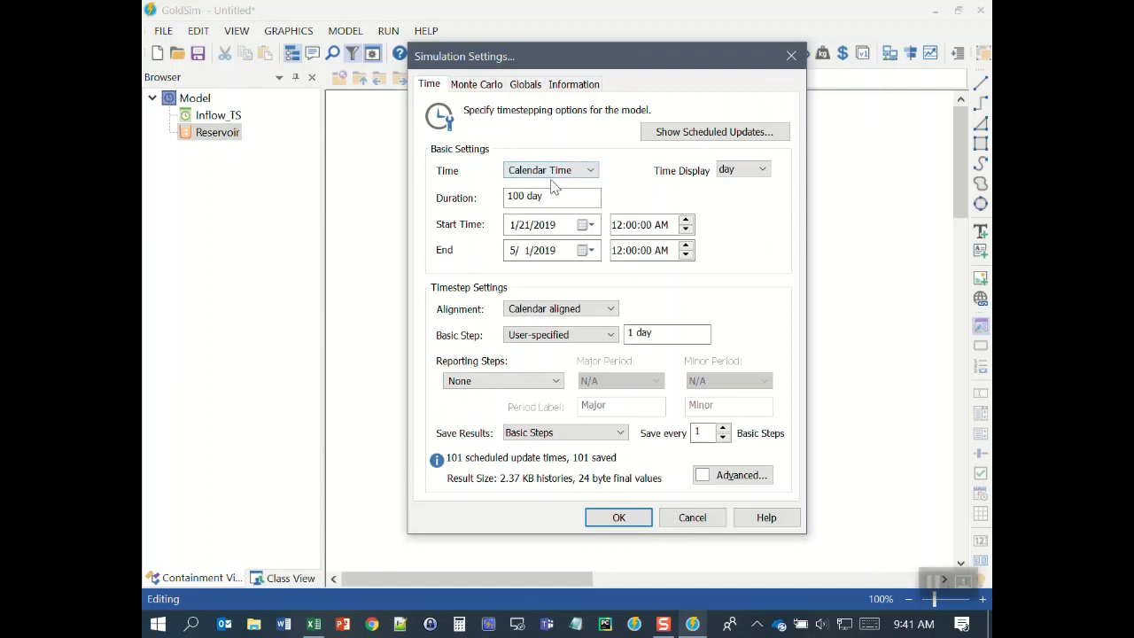
# Set the simulation's start date to 1/1/2013
pyautogui.click(507, 197)
pyautogui.click(524, 225)
pyautogui.write('1')
pyautogui.click(543, 228)
pyautogui.write('20162013')
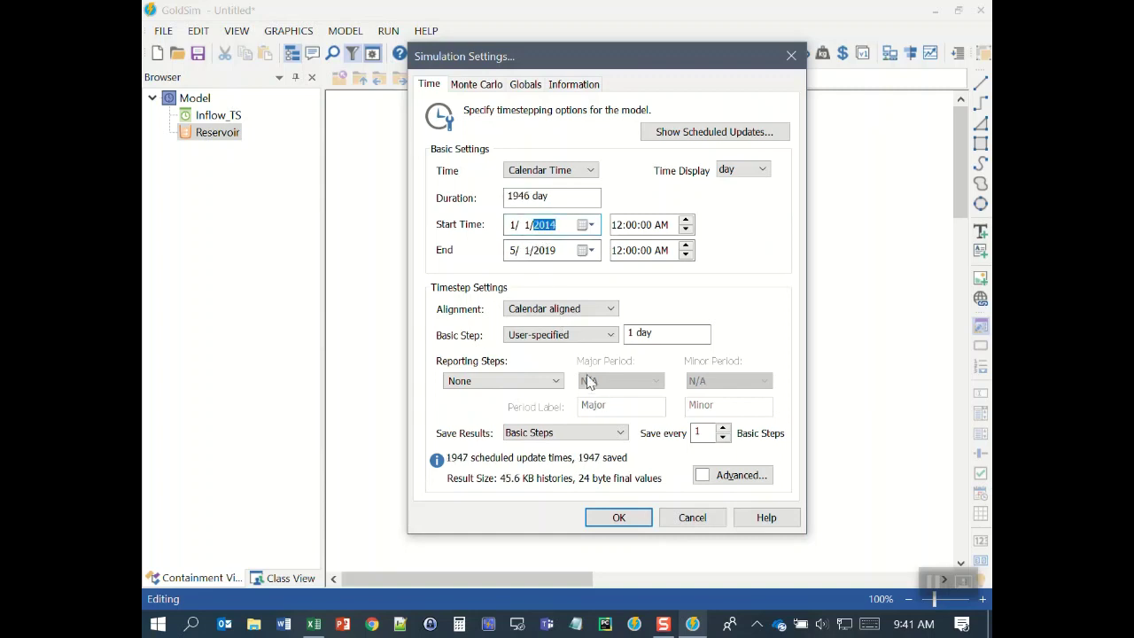
# Set the simulation's end date to 1/1/2014
pyautogui.click(510, 252)
pyautogui.write('1')
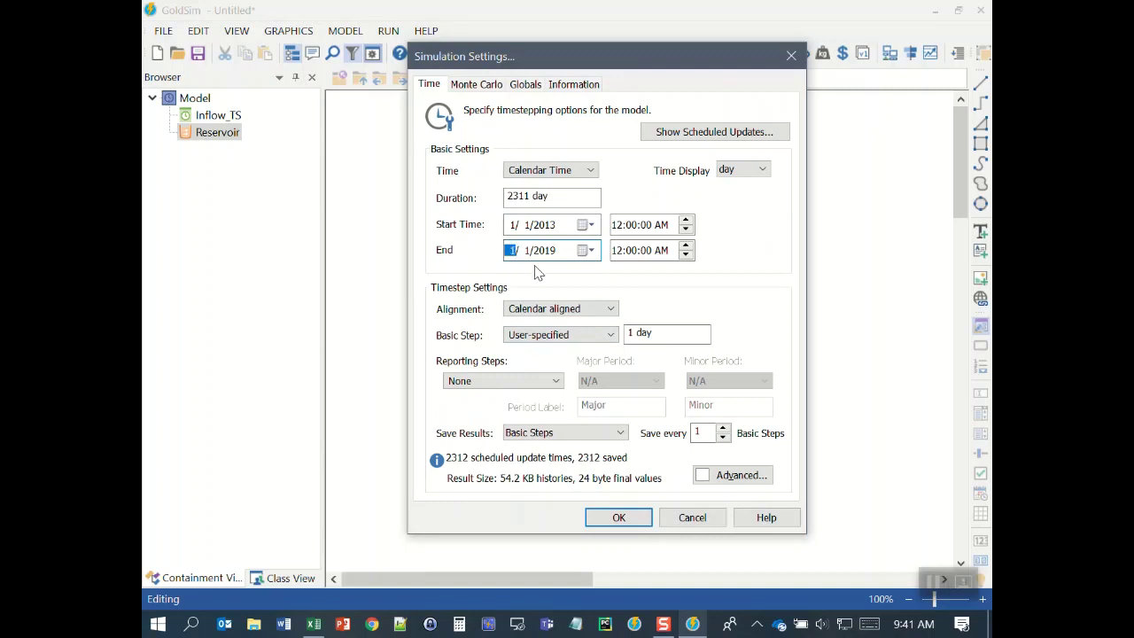
pyautogui.click(542, 251)
pyautogui.write('2018')
pyautogui.press('Down')
pyautogui.press('Down')
pyautogui.press('Down')
pyautogui.press('Down')
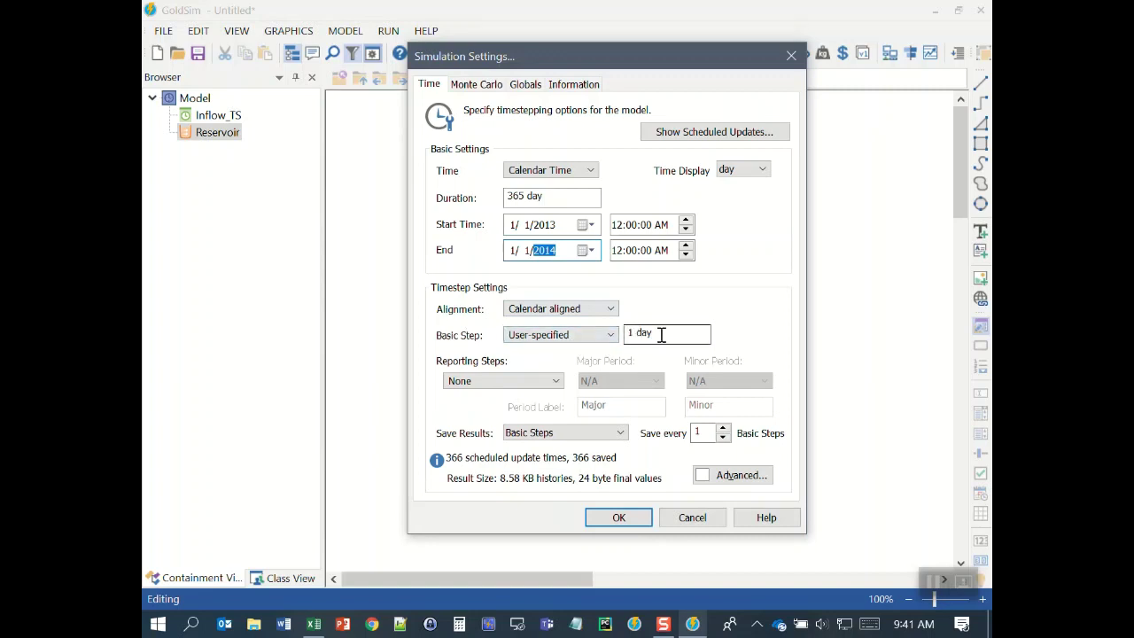
# Define the simulation's basic step in Days, with a length of 1 day
pyautogui.click(660, 335)
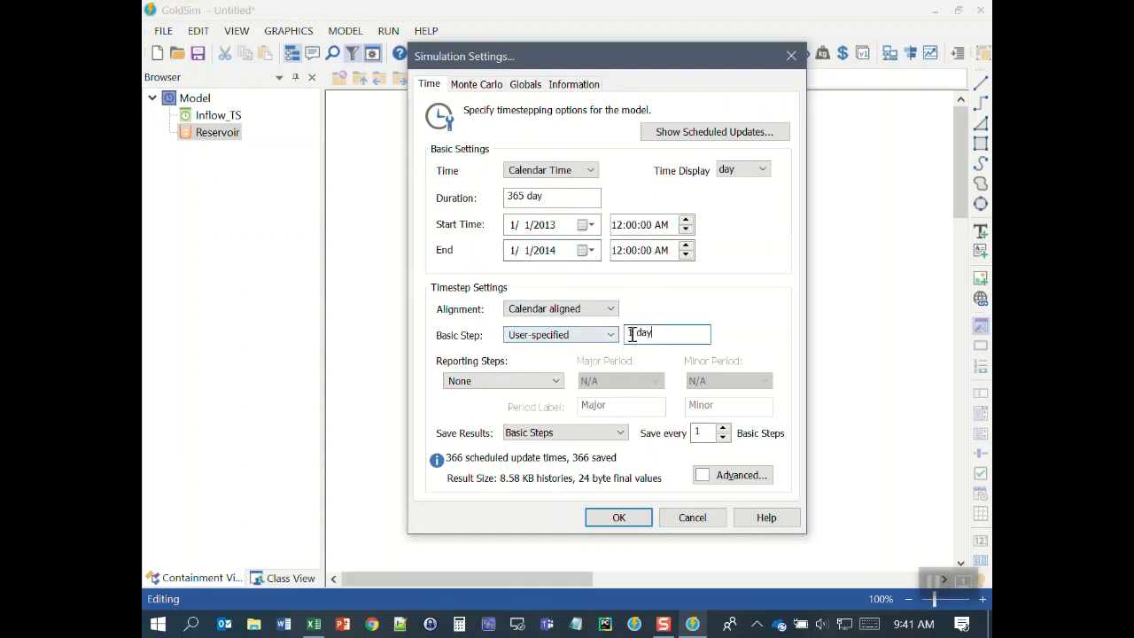
pyautogui.moveTo(632, 334); pyautogui.dragTo(670, 347)
pyautogui.write('1 day')
pyautogui.click(609, 337)
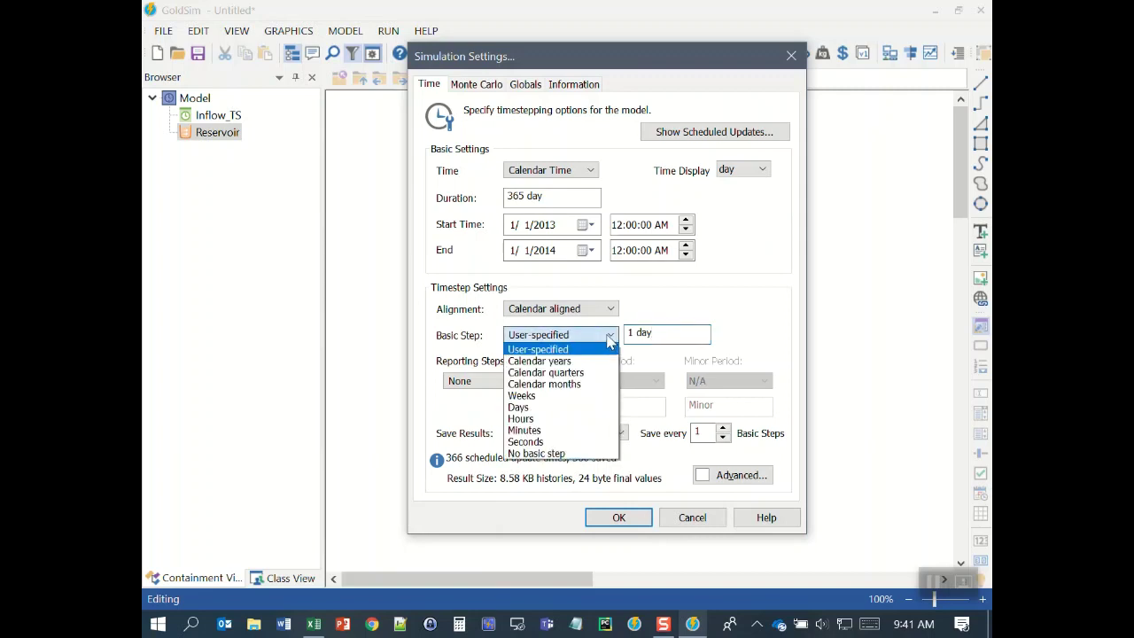
pyautogui.click(546, 410)
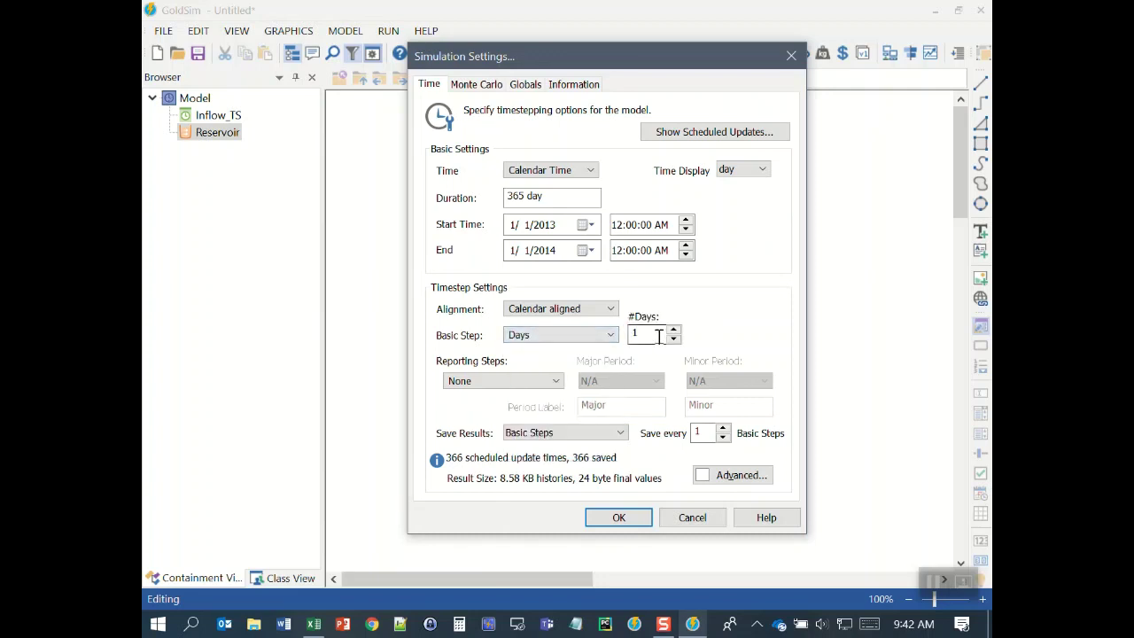
pyautogui.click(611, 337)
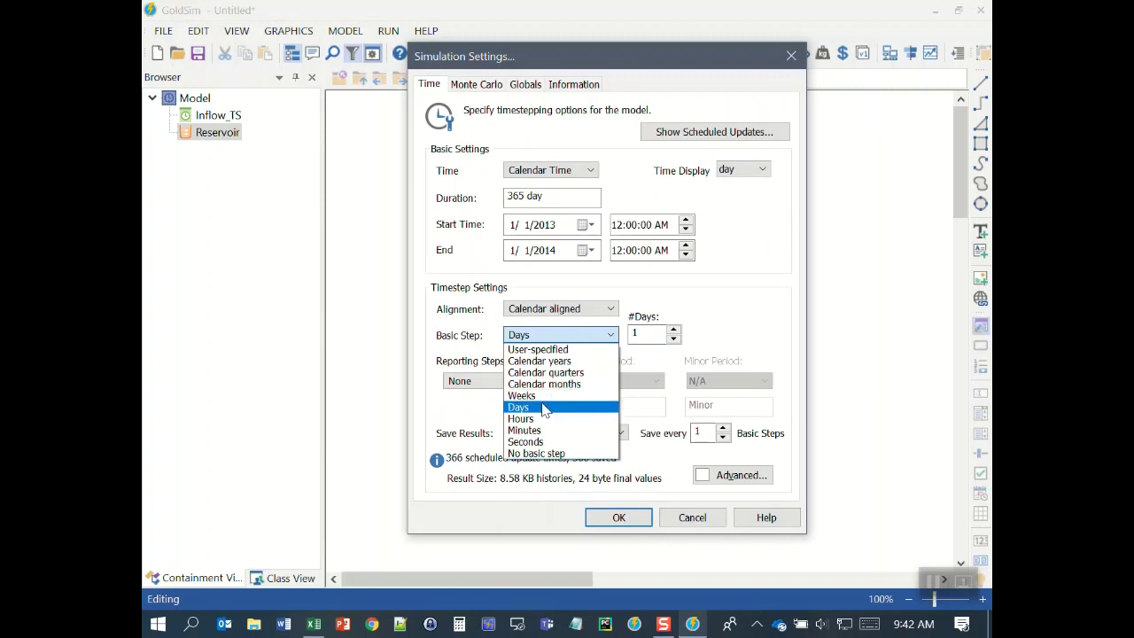
pyautogui.click(544, 407)
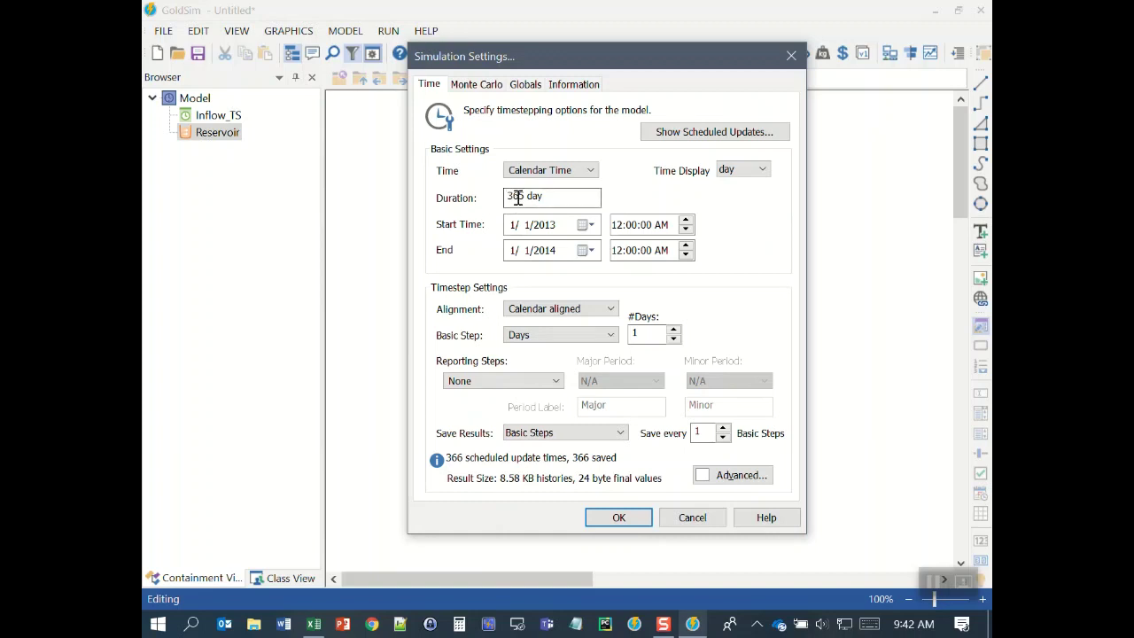
# Try ending the simulation on 12/31/2013 instead of the first day of the following year
pyautogui.click(547, 198)
pyautogui.click(509, 251)
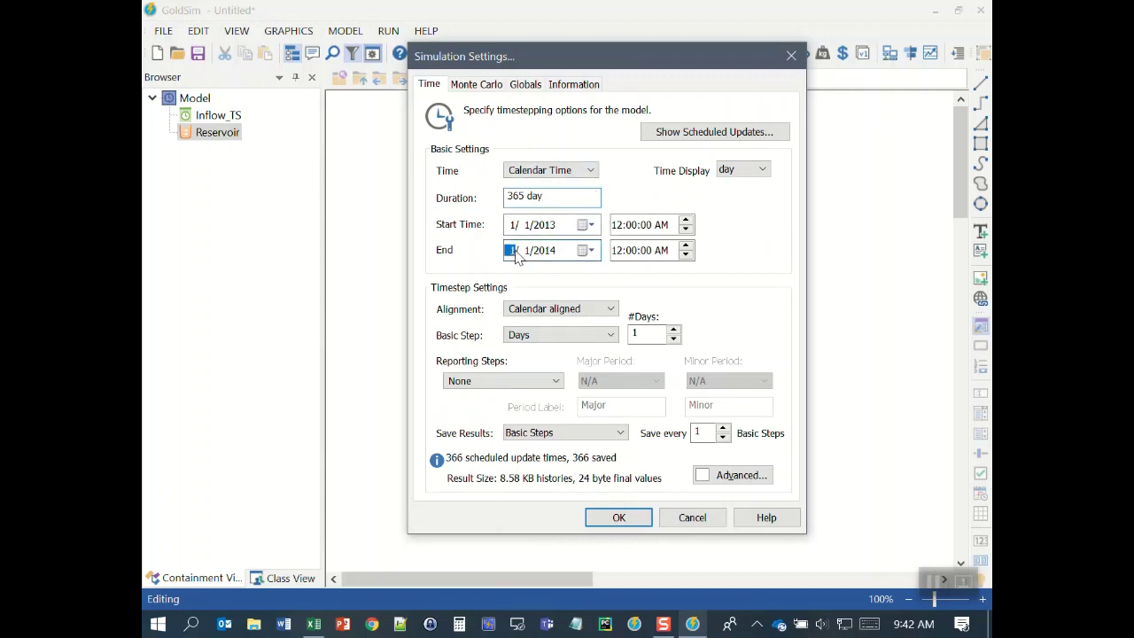
pyautogui.write('12')
pyautogui.press('Right')
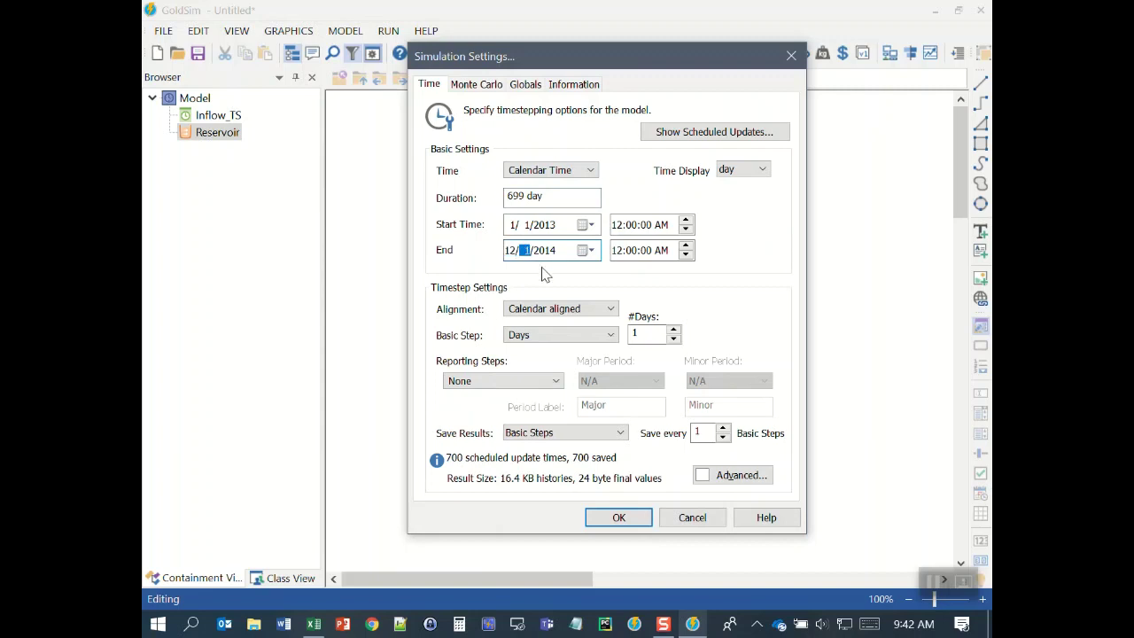
pyautogui.write('31')
pyautogui.press('Right')
pyautogui.write('2013')
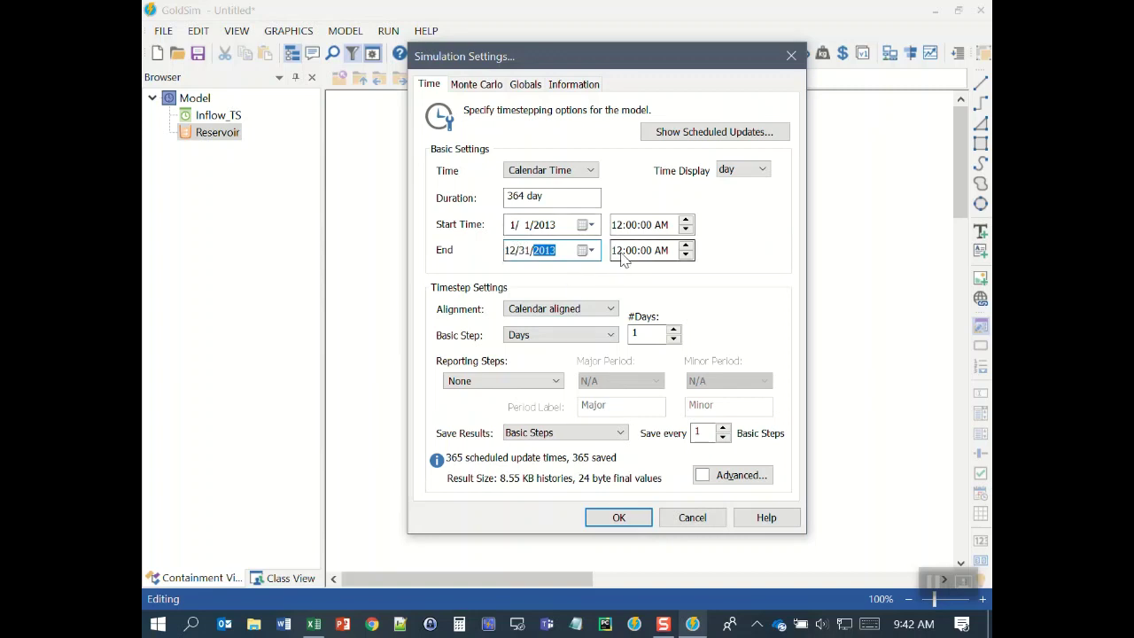
# Return the simulation's end date to 1/1/2014 and accept the simulation settings
pyautogui.click(510, 251)
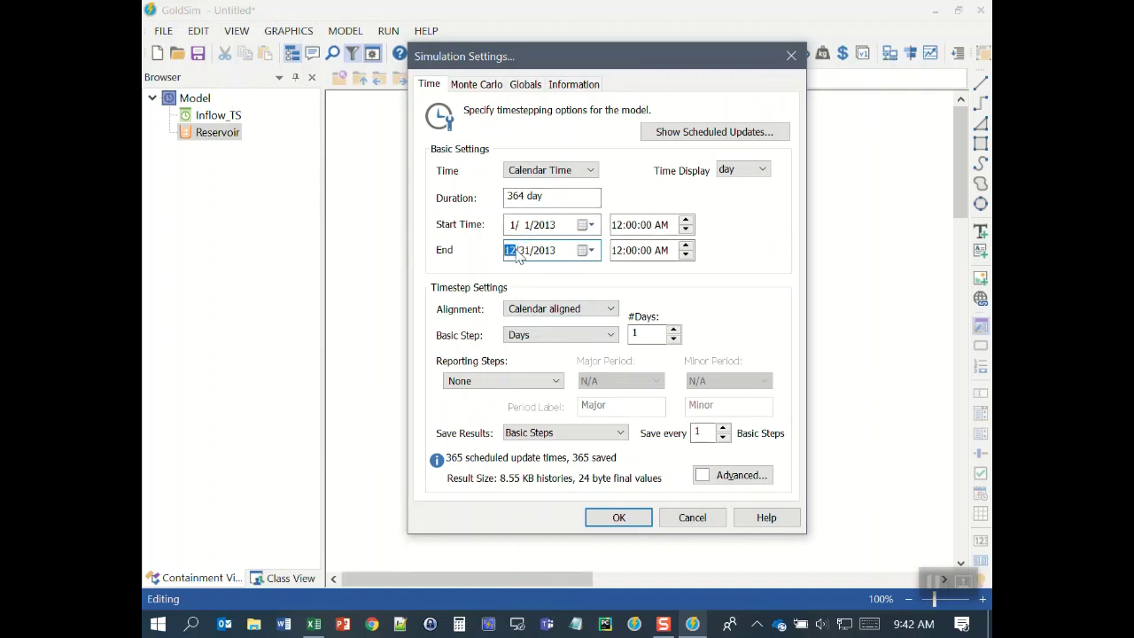
pyautogui.write('1')
pyautogui.click(537, 254)
pyautogui.write('1')
pyautogui.click(543, 252)
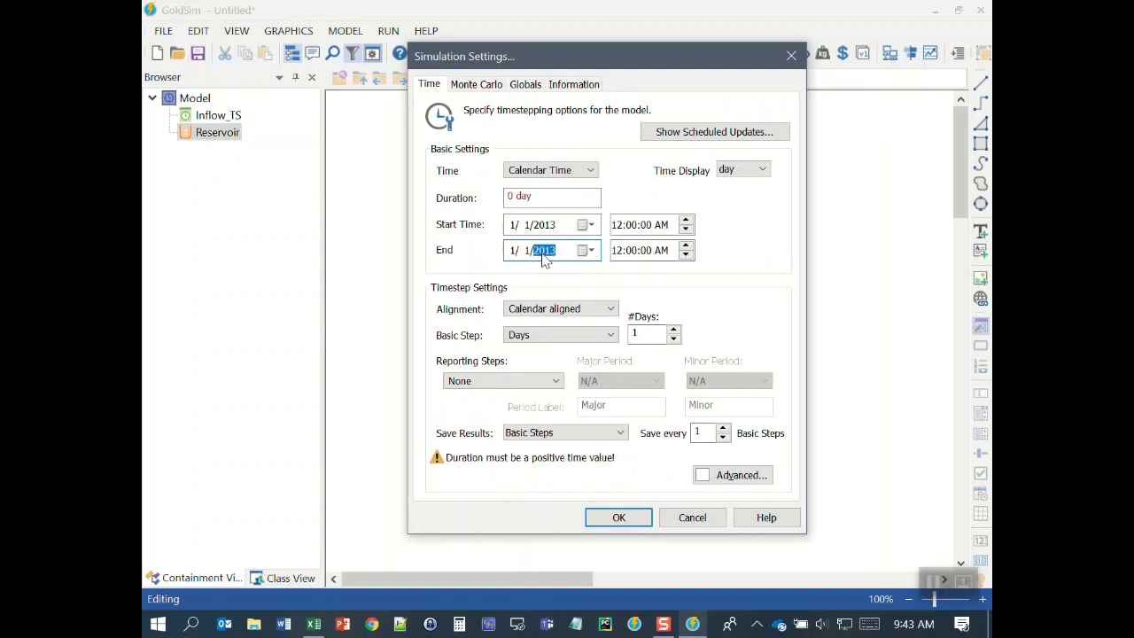
pyautogui.press('Up')
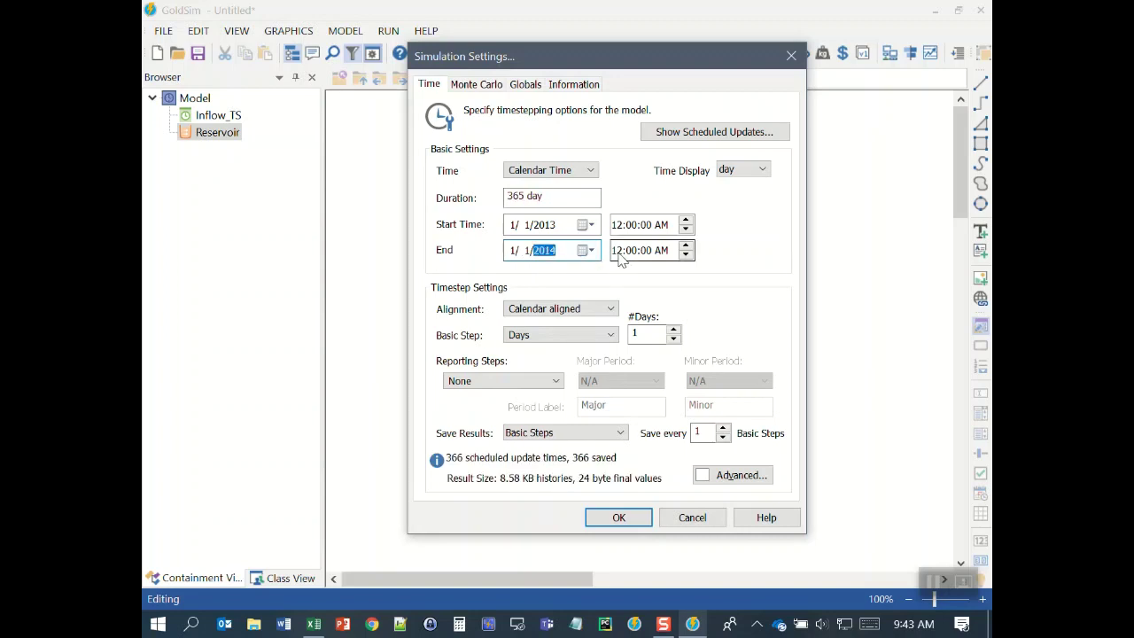
pyautogui.click(543, 225)
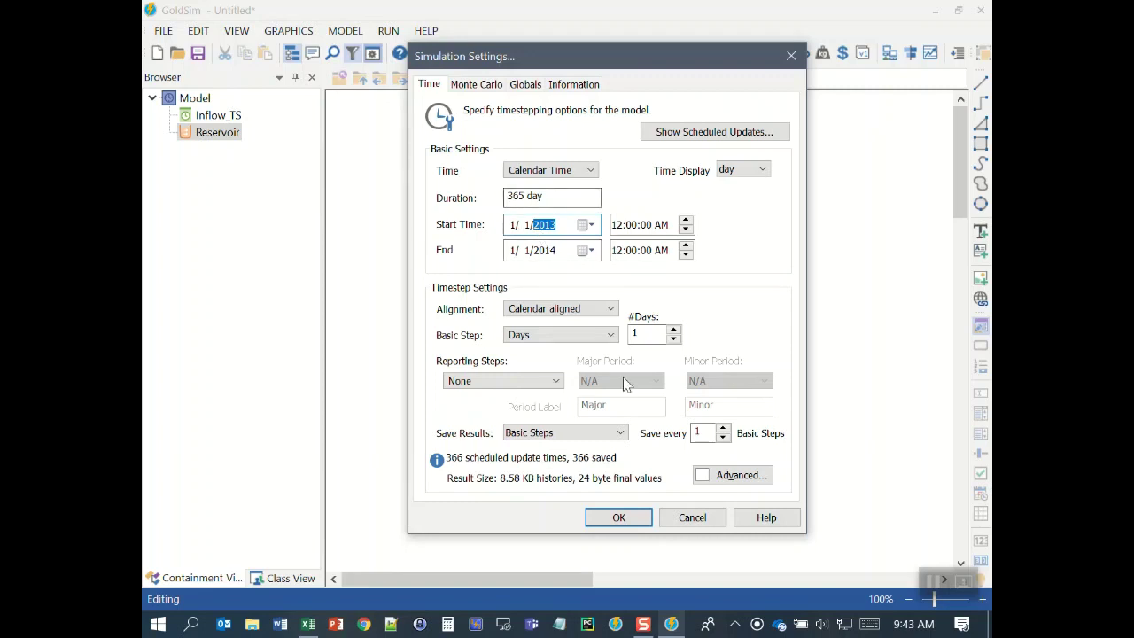
pyautogui.click(617, 519)
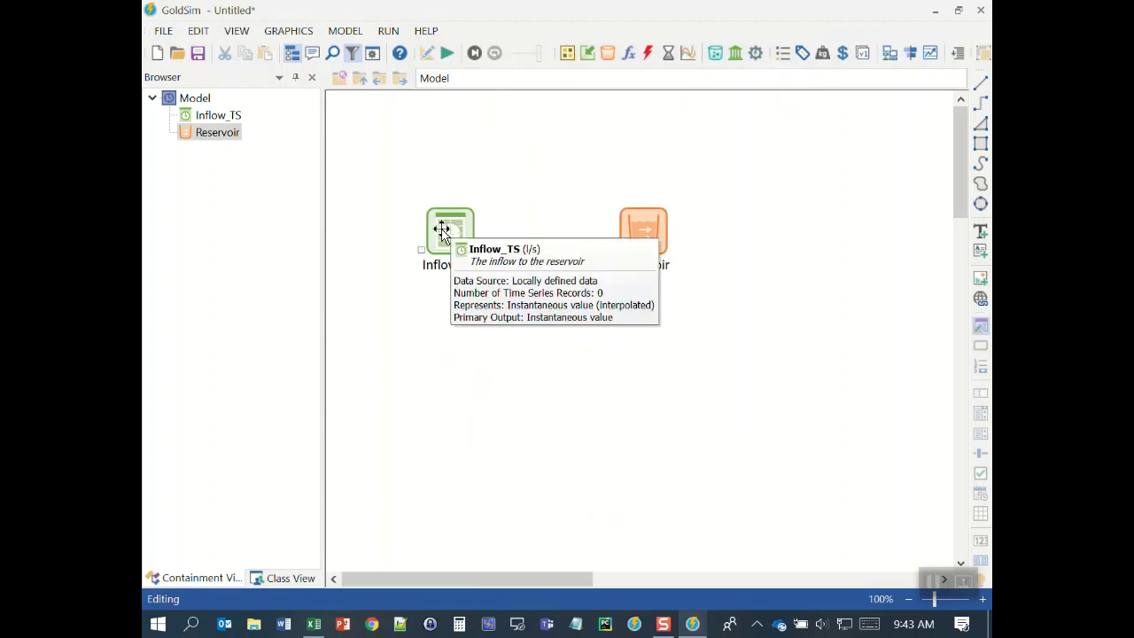
# Open the data table of Inflow_TS and set its time unit to Calendar Time
pyautogui.doubleClick(441, 230)
pyautogui.moveTo(502, 130); pyautogui.dragTo(627, 86)
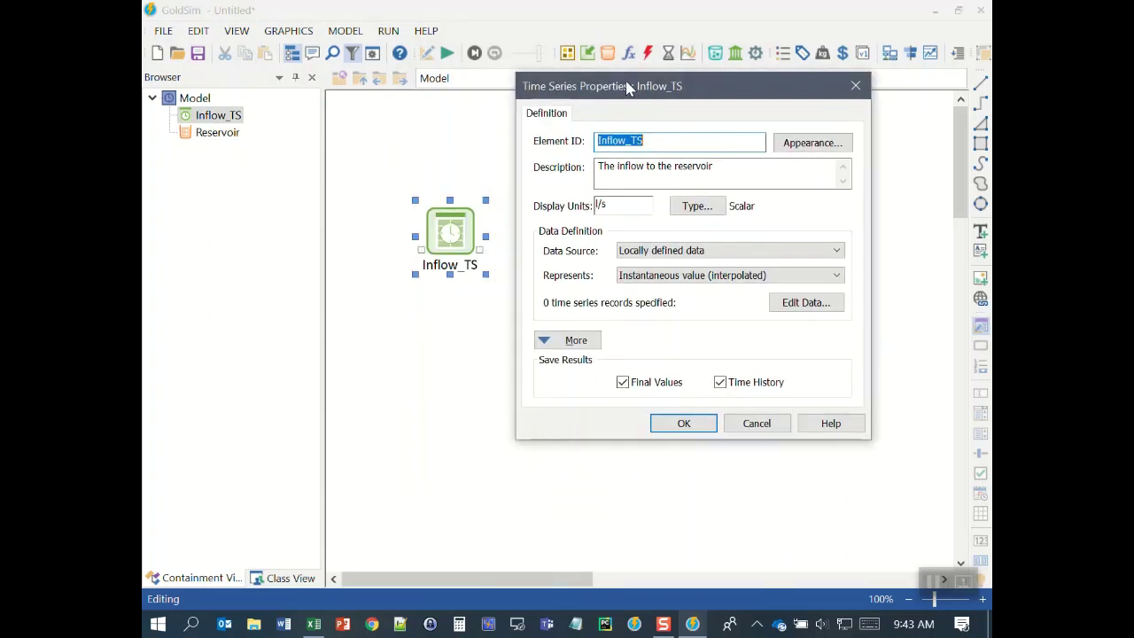
pyautogui.click(804, 304)
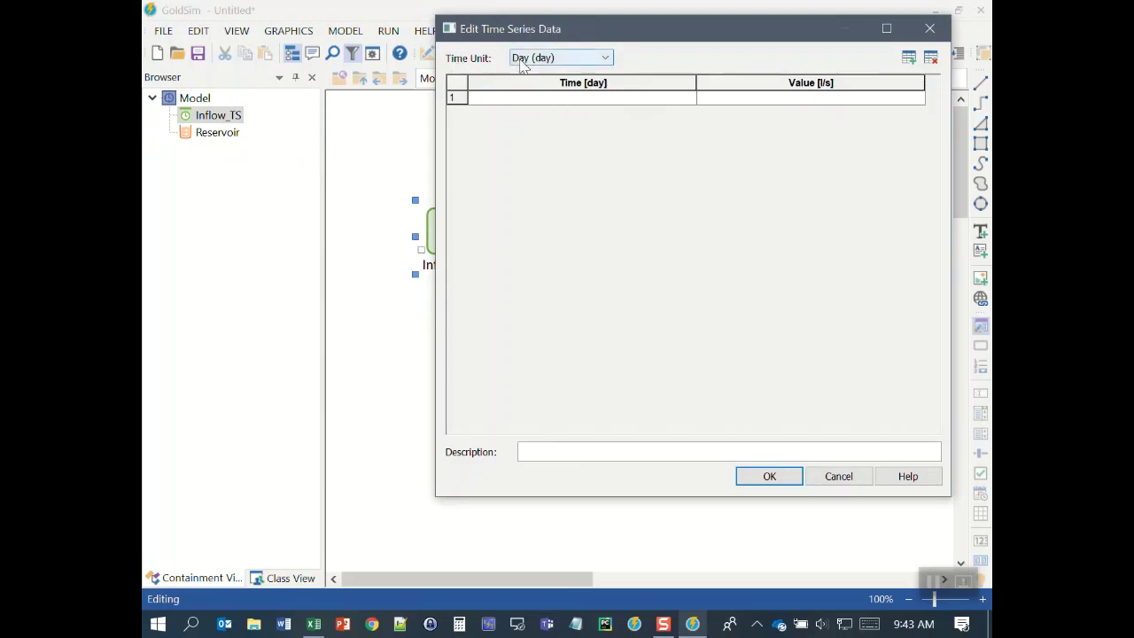
pyautogui.click(591, 58)
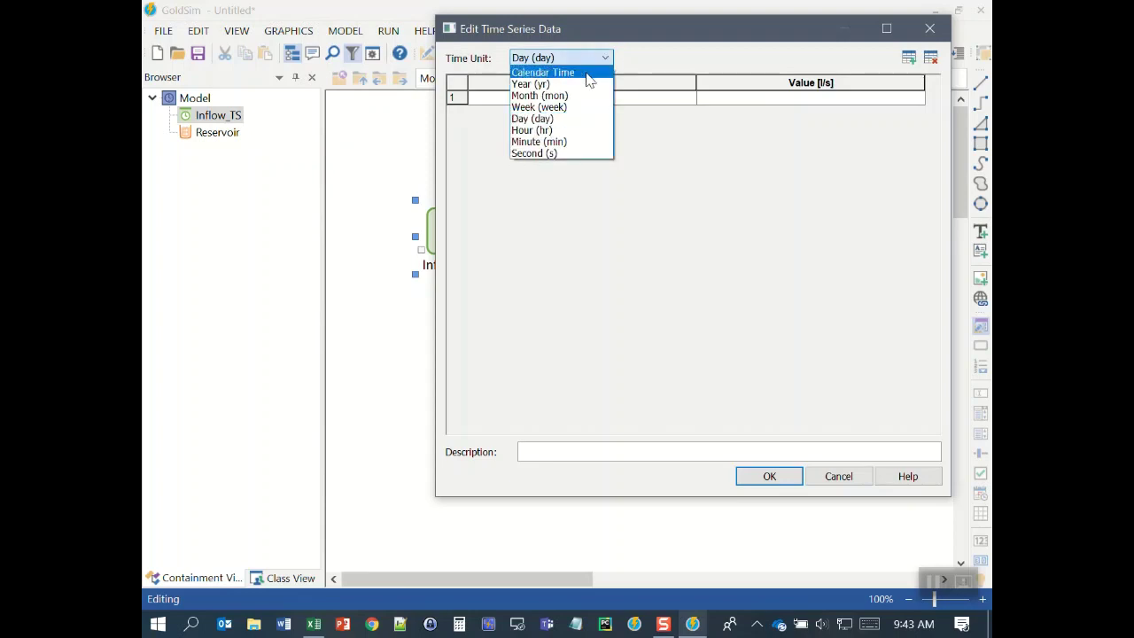
pyautogui.click(587, 73)
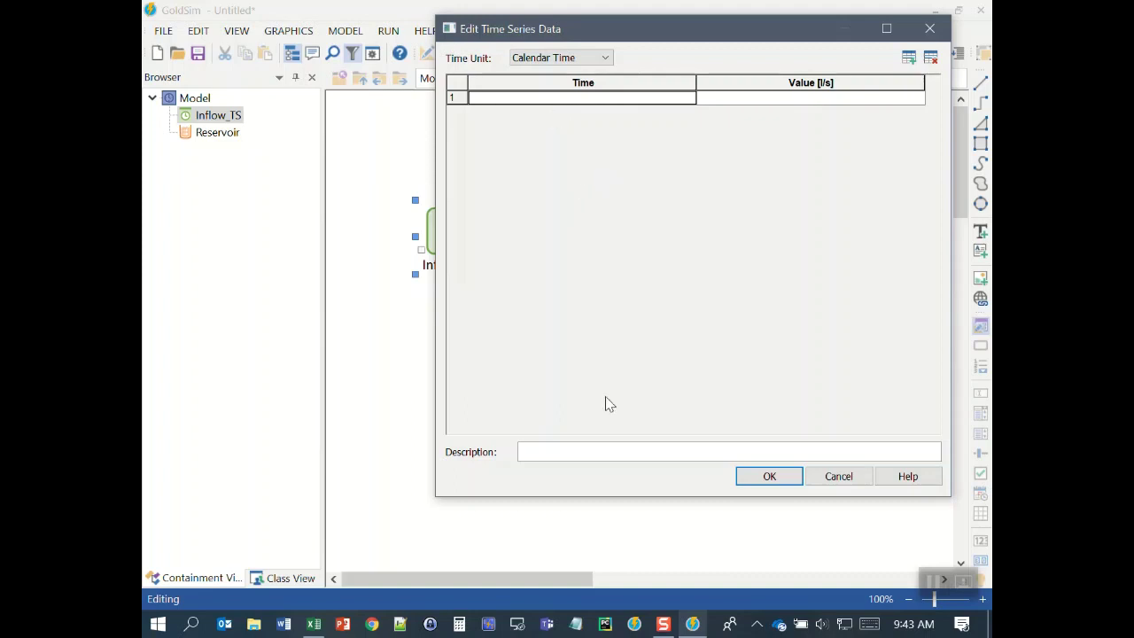
# Copy all dates and inflows from A4:B369 of Reservoir Data.xlsx in Excel and paste them into the Inflow_TS data table in GoldSim
pyautogui.click(313, 625)
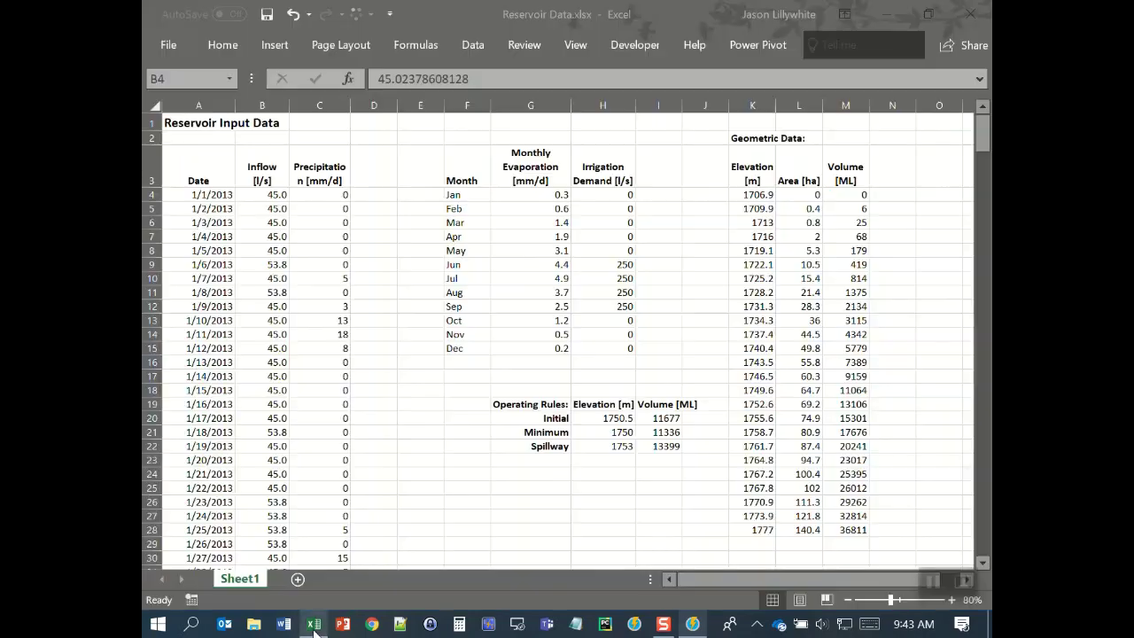
pyautogui.click(219, 197)
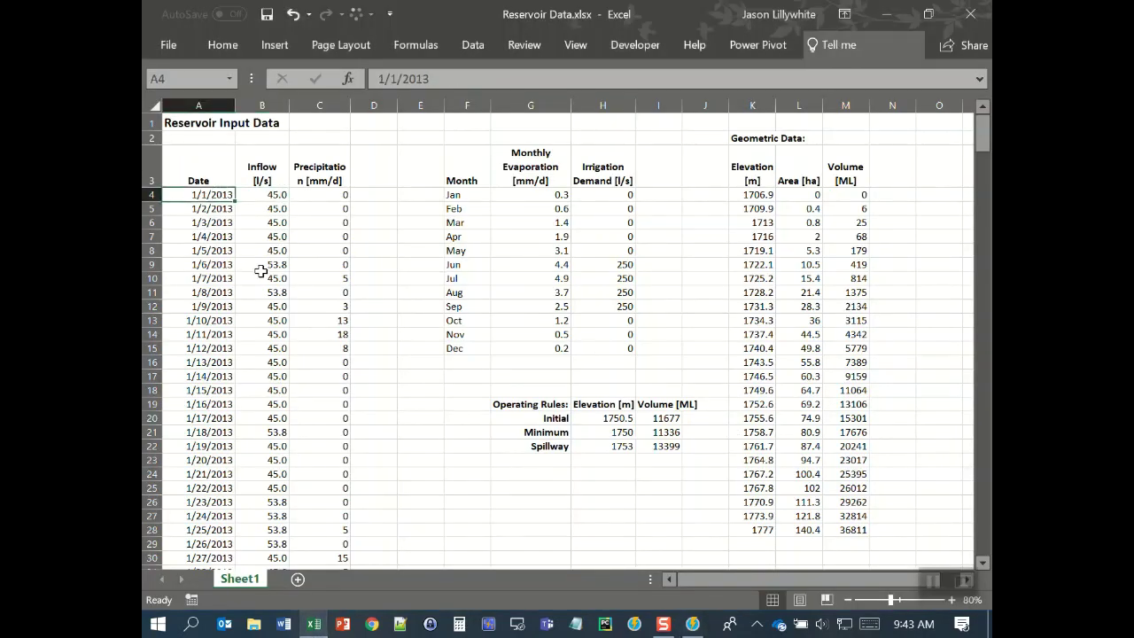
pyautogui.hotkey('ctrl', 'shift', 'Down')
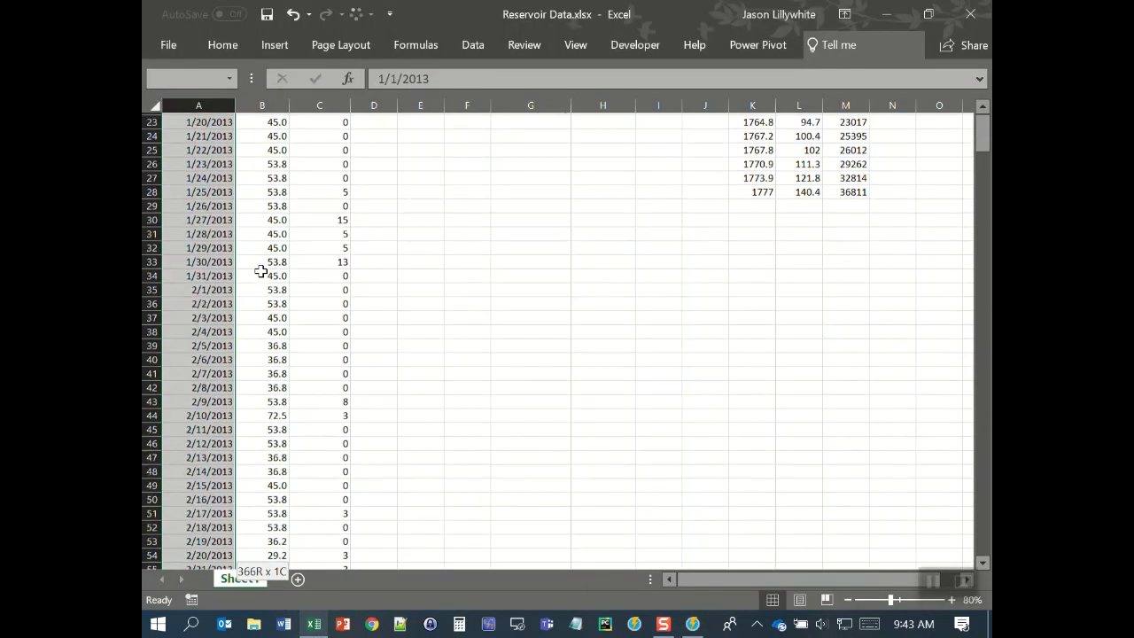
pyautogui.hotkey('shift', 'Right')
pyautogui.hotkey('ctrl', 'c')
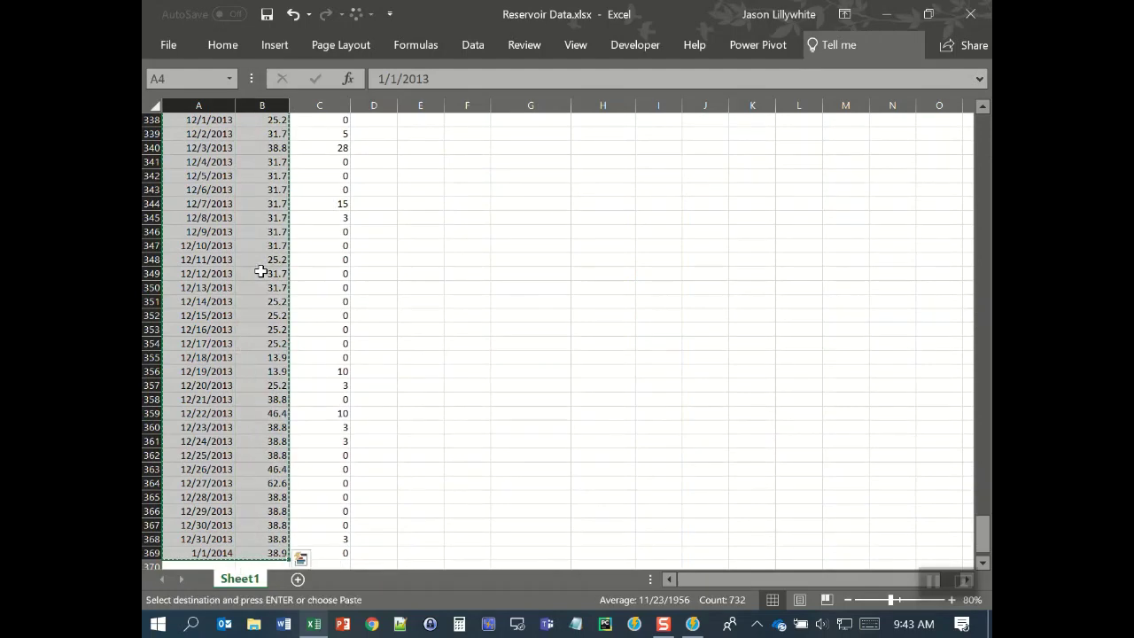
pyautogui.click(693, 624)
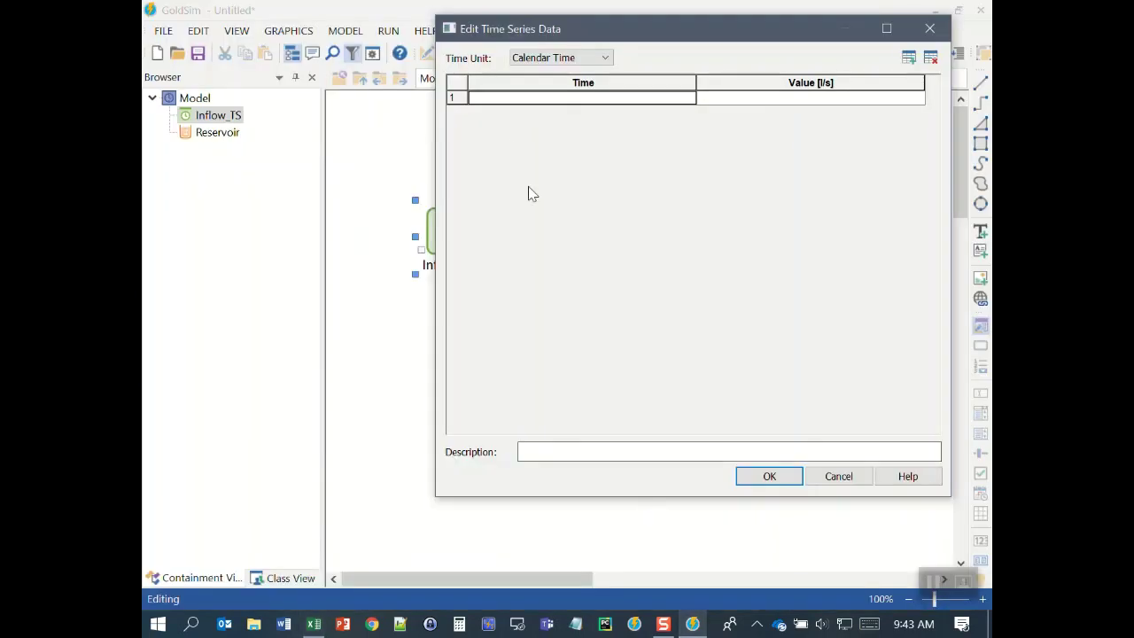
pyautogui.hotkey('ctrl', 'v')
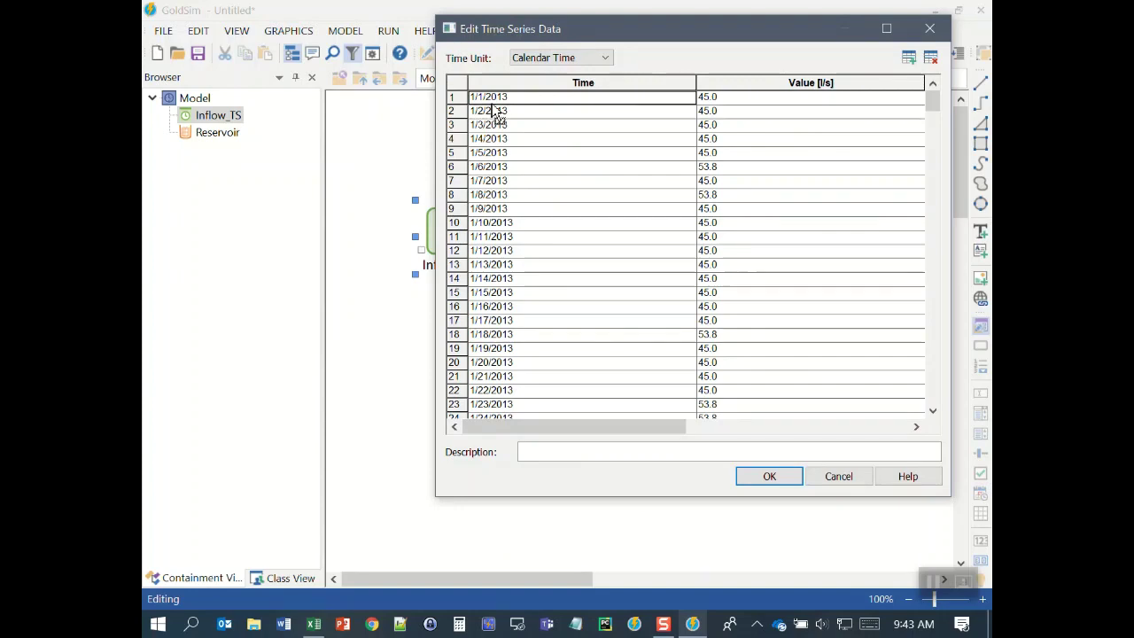
# Accept the pasted data and the properties of Inflow_TS and run the simulation
pyautogui.click(762, 477)
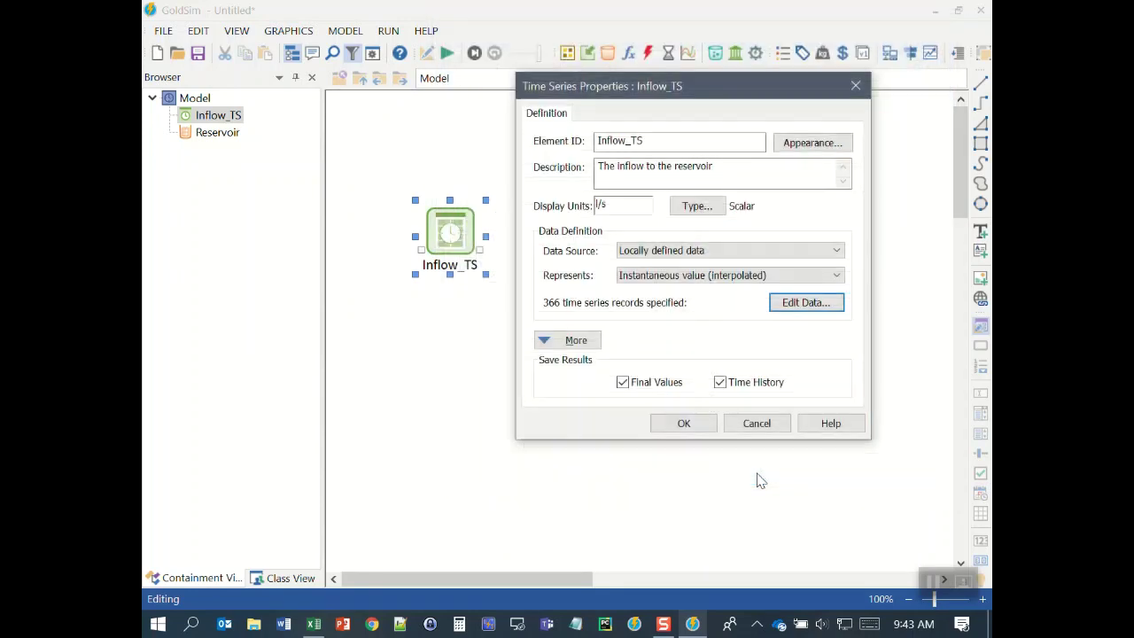
pyautogui.click(657, 427)
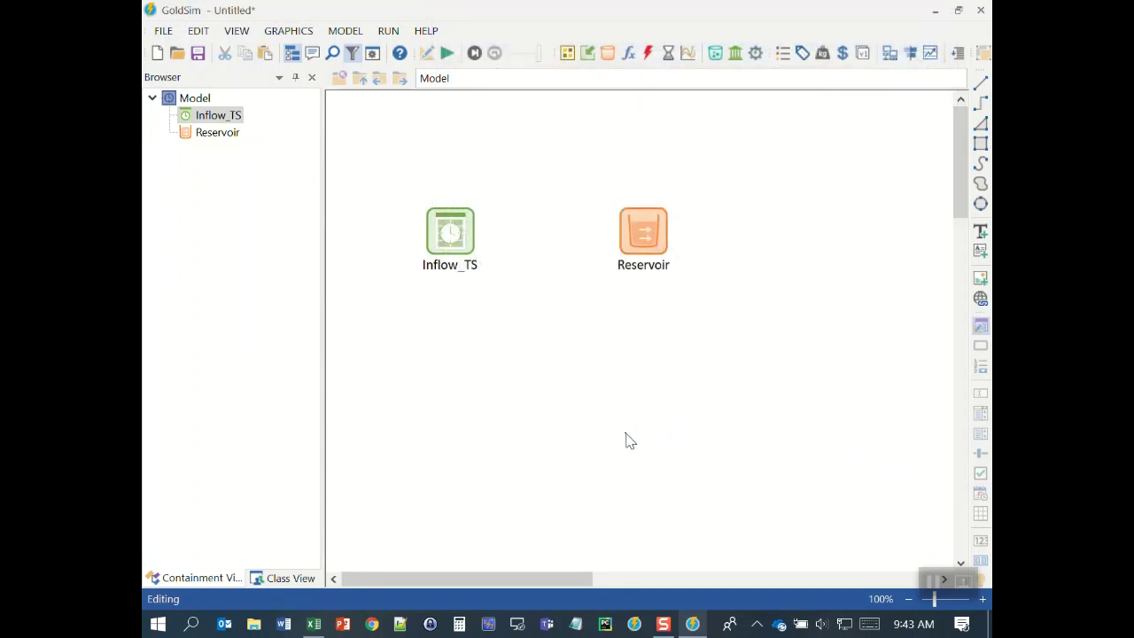
pyautogui.moveTo(456, 230)
pyautogui.click(447, 55)
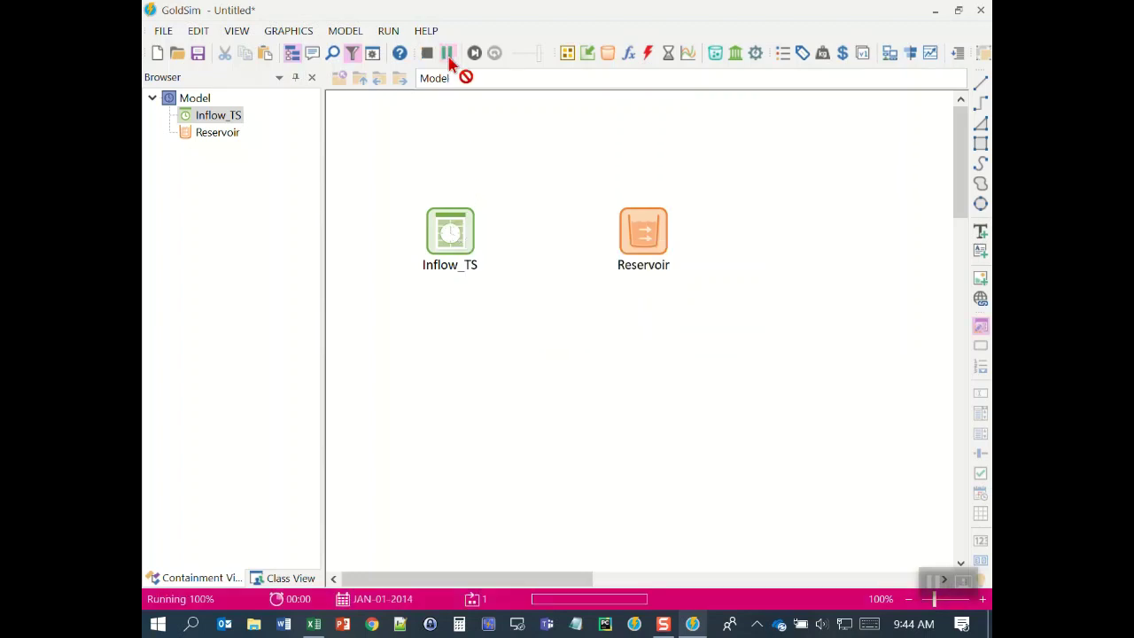
pyautogui.click(567, 337)
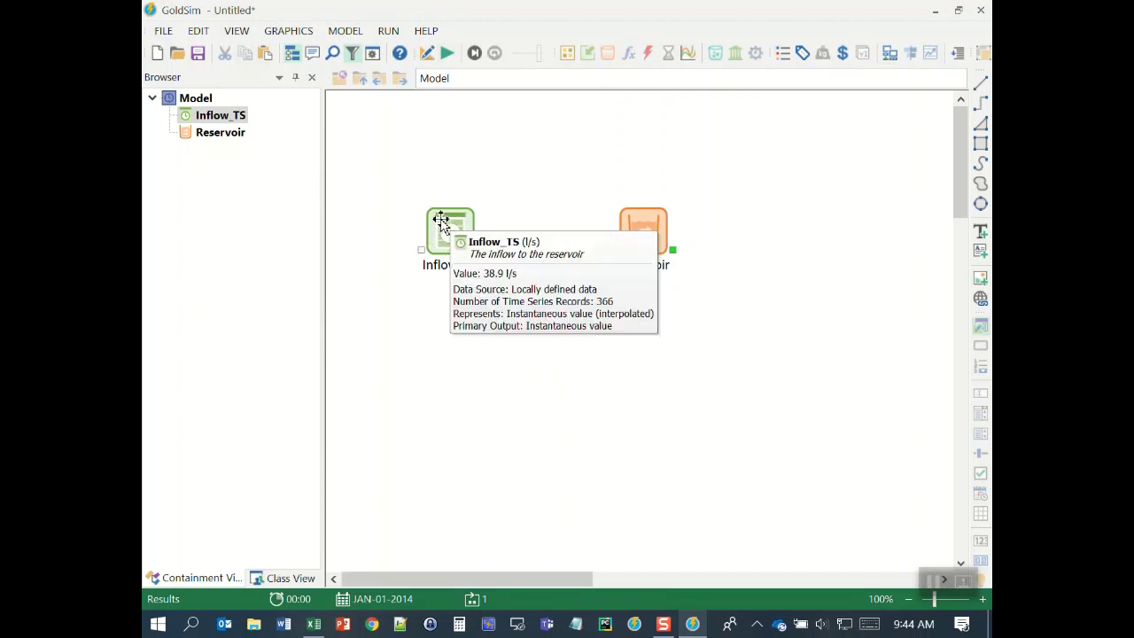
# View the time history chart of Inflow_TS and close it
pyautogui.rightClick(440, 226)
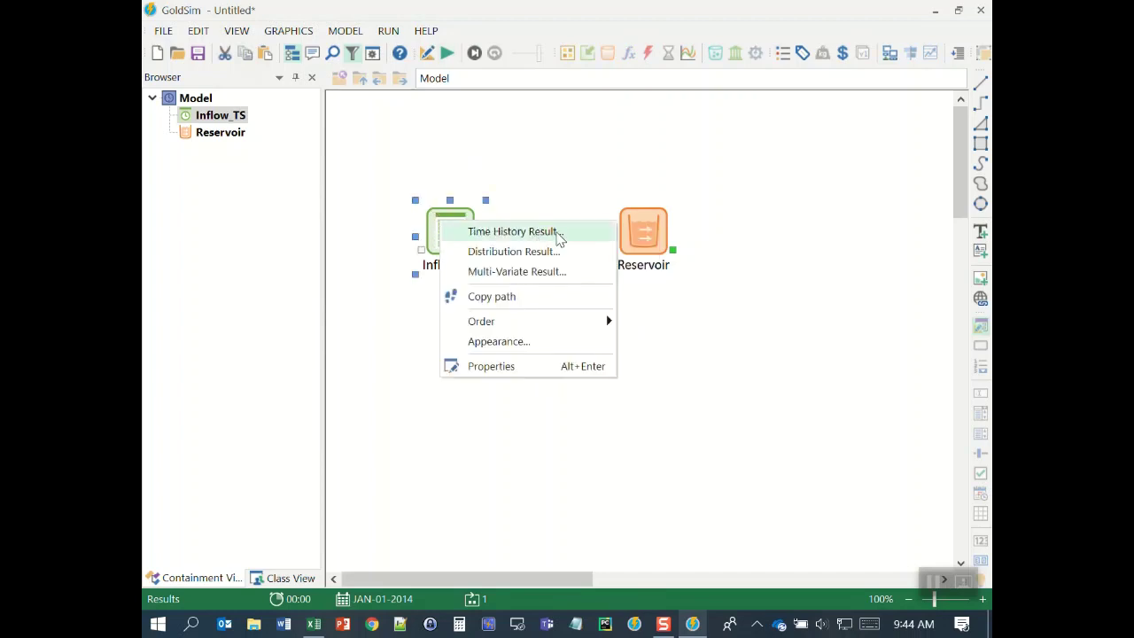
pyautogui.click(536, 199)
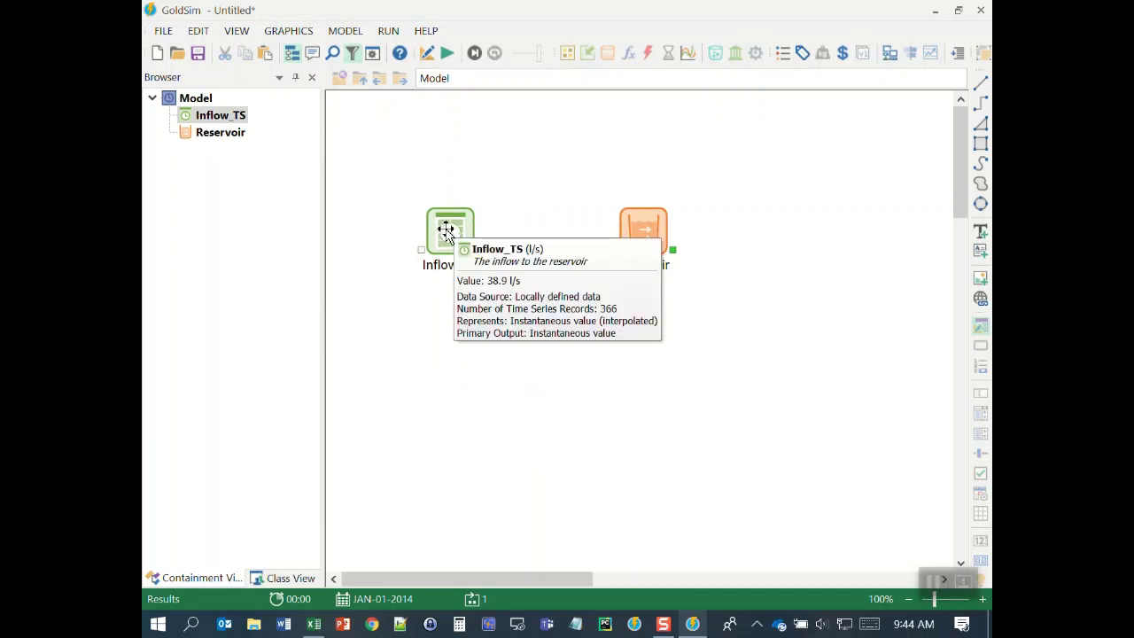
pyautogui.rightClick(446, 232)
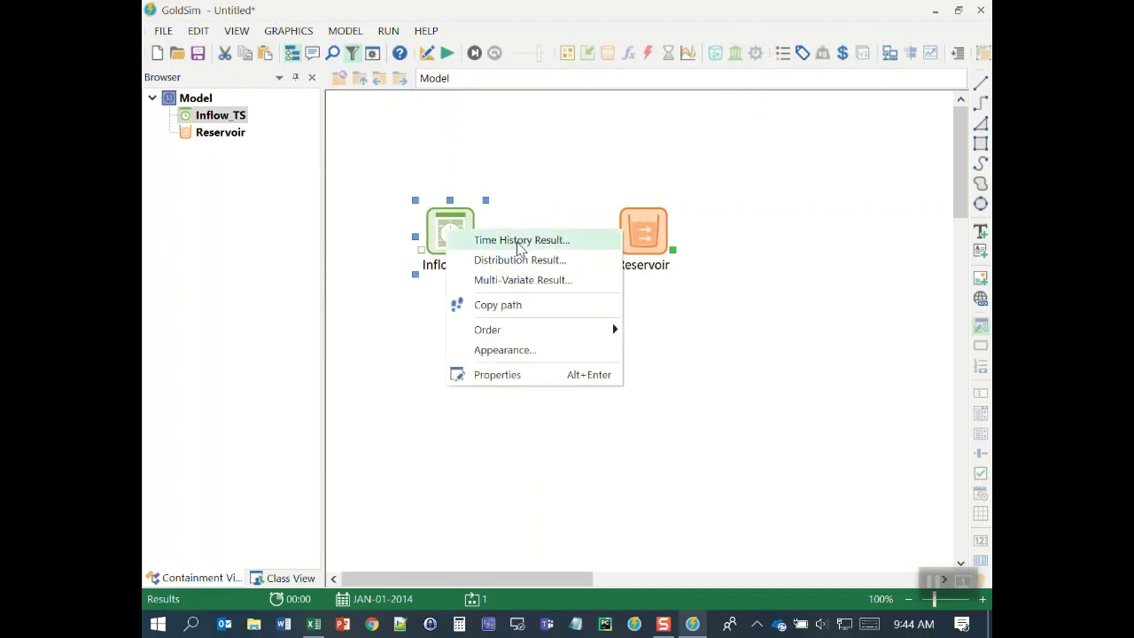
pyautogui.click(565, 243)
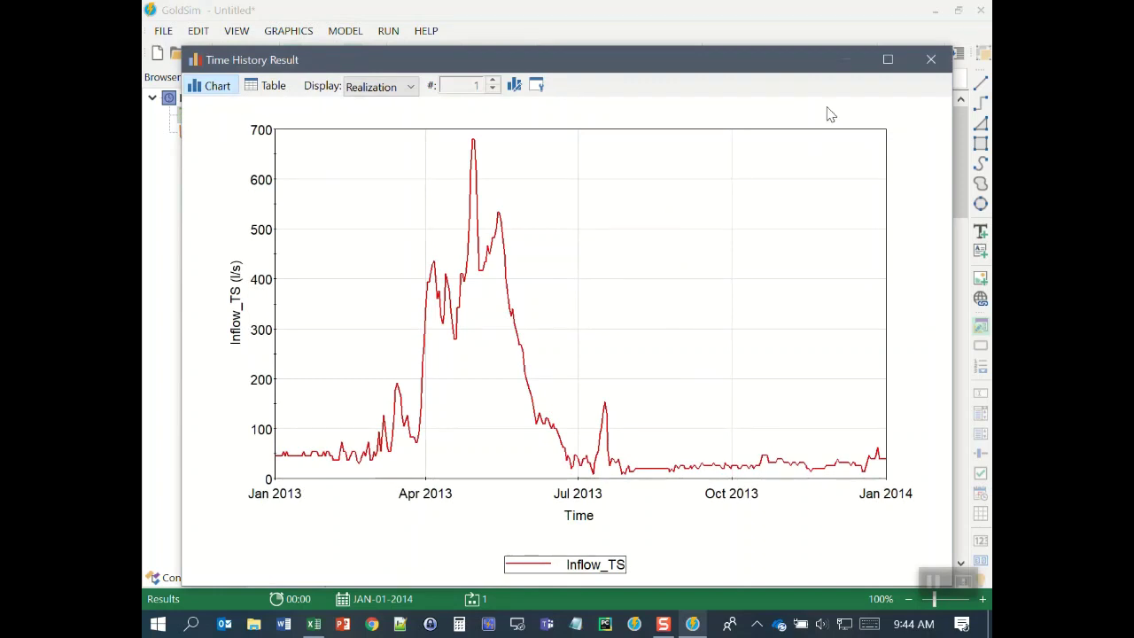
pyautogui.click(931, 59)
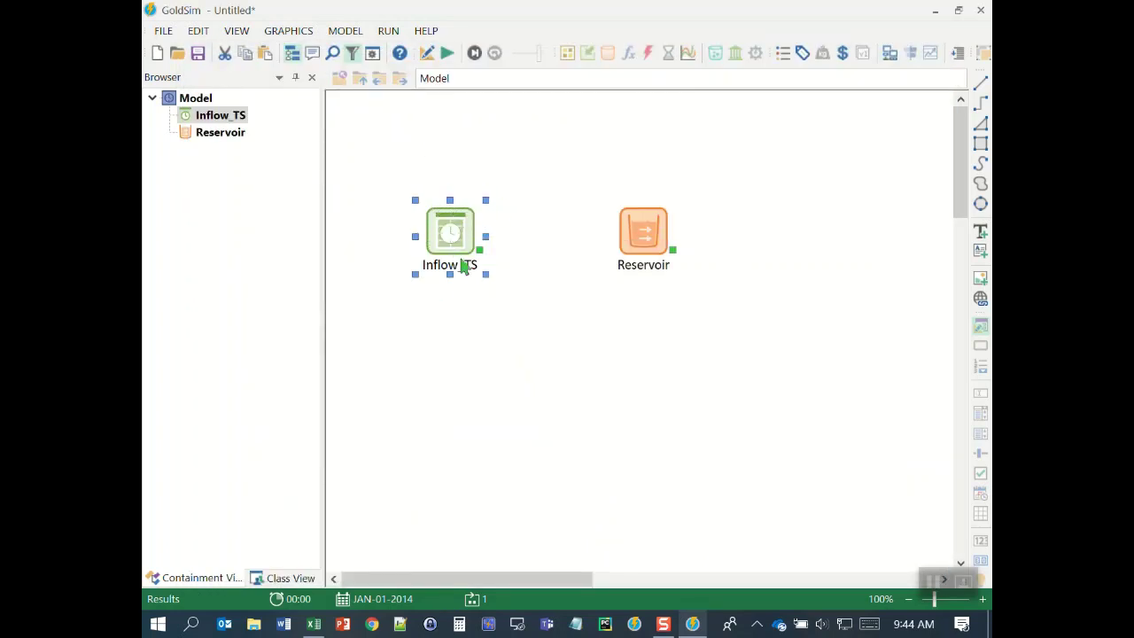
# View the time history chart of the Reservoir element and close it
pyautogui.moveTo(657, 226)
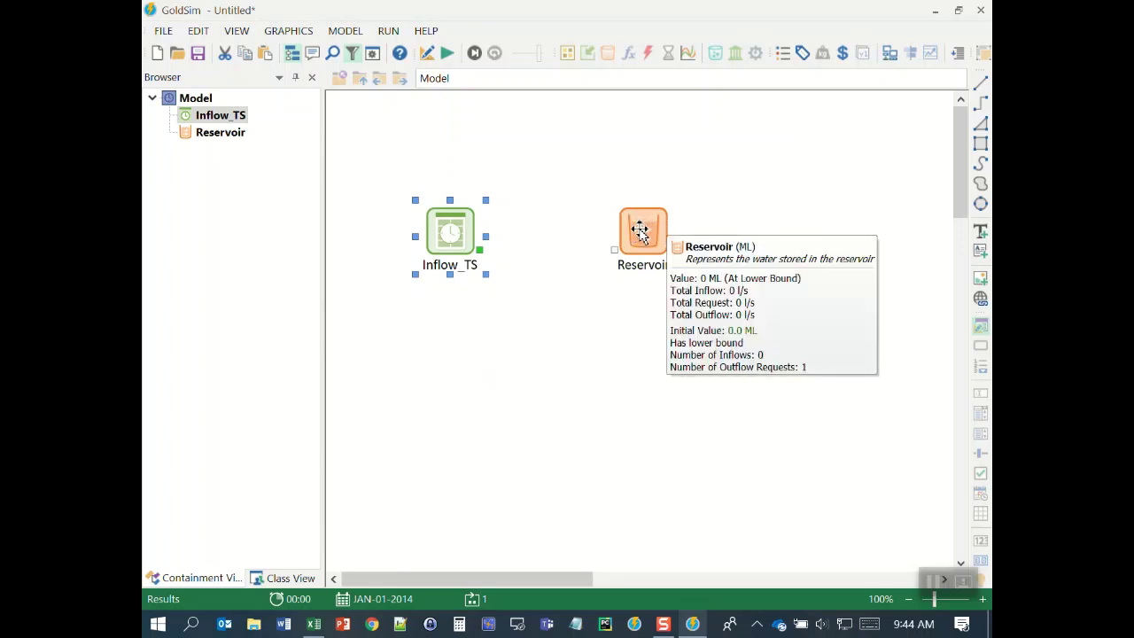
pyautogui.rightClick(639, 226)
pyautogui.click(759, 241)
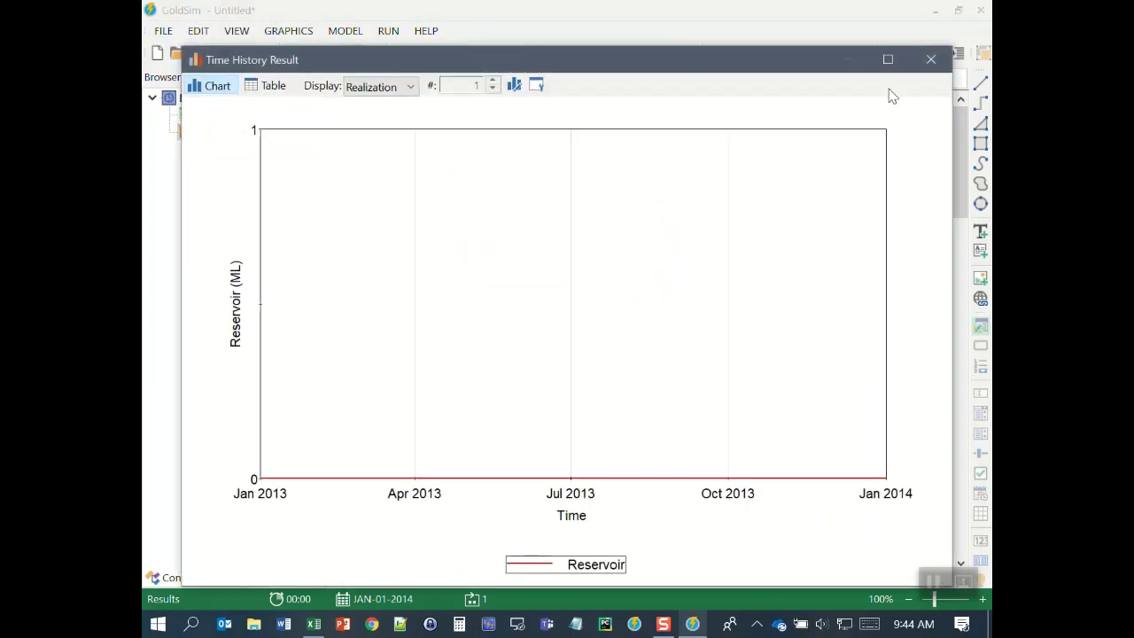
pyautogui.click(930, 60)
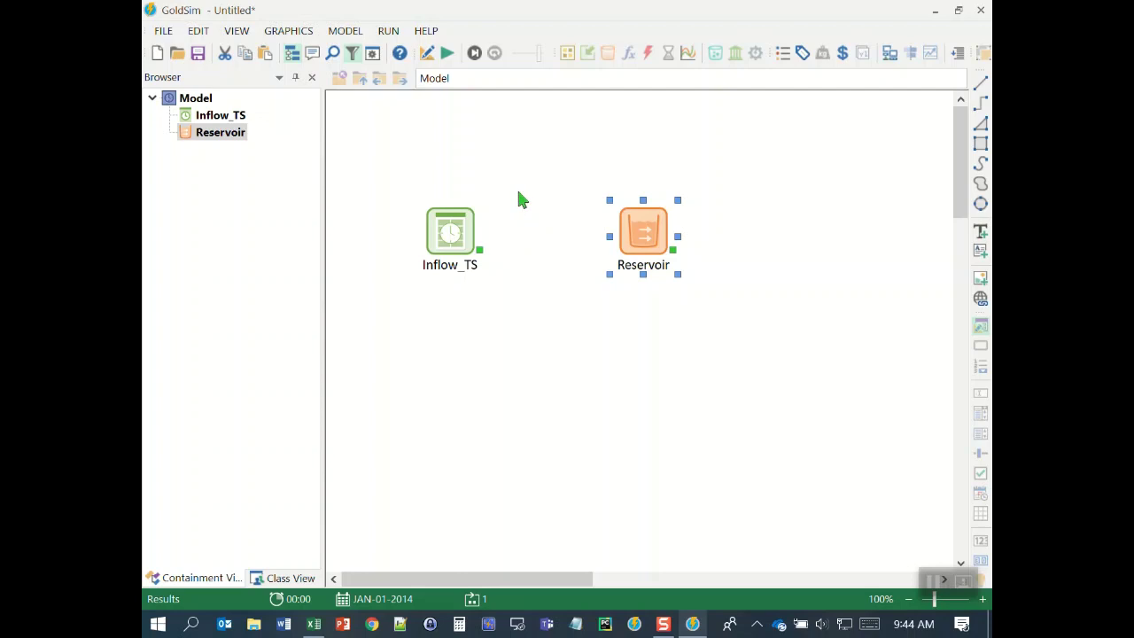
# Delete all results to return to Edit Mode and add Inflow_TS as an inflow of the Reservoir pool
pyautogui.click(427, 54)
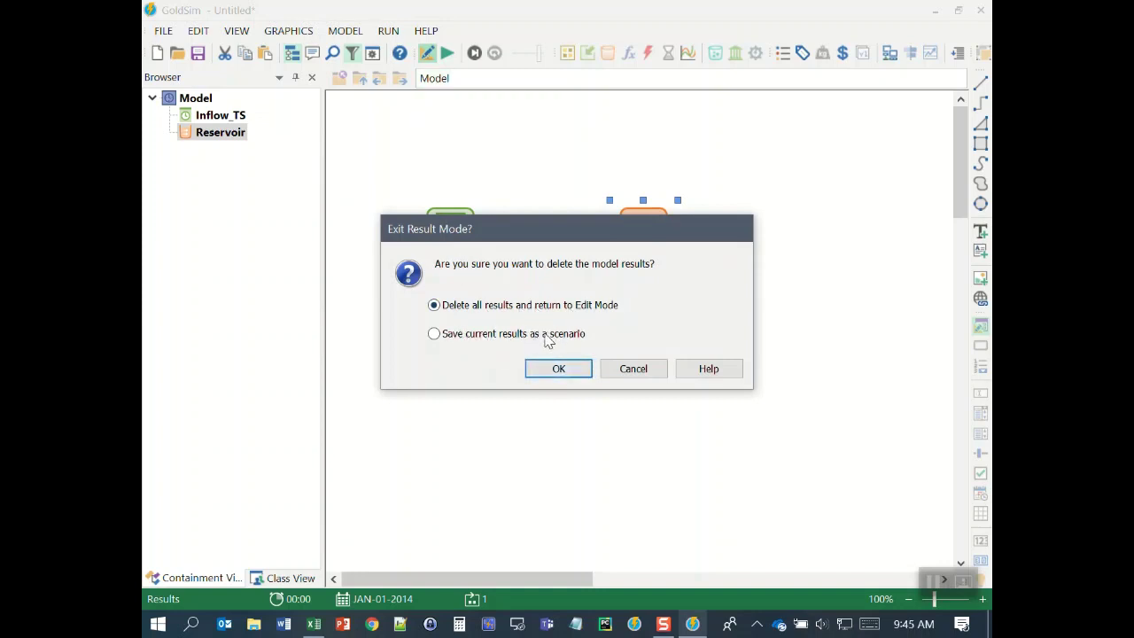
pyautogui.click(551, 370)
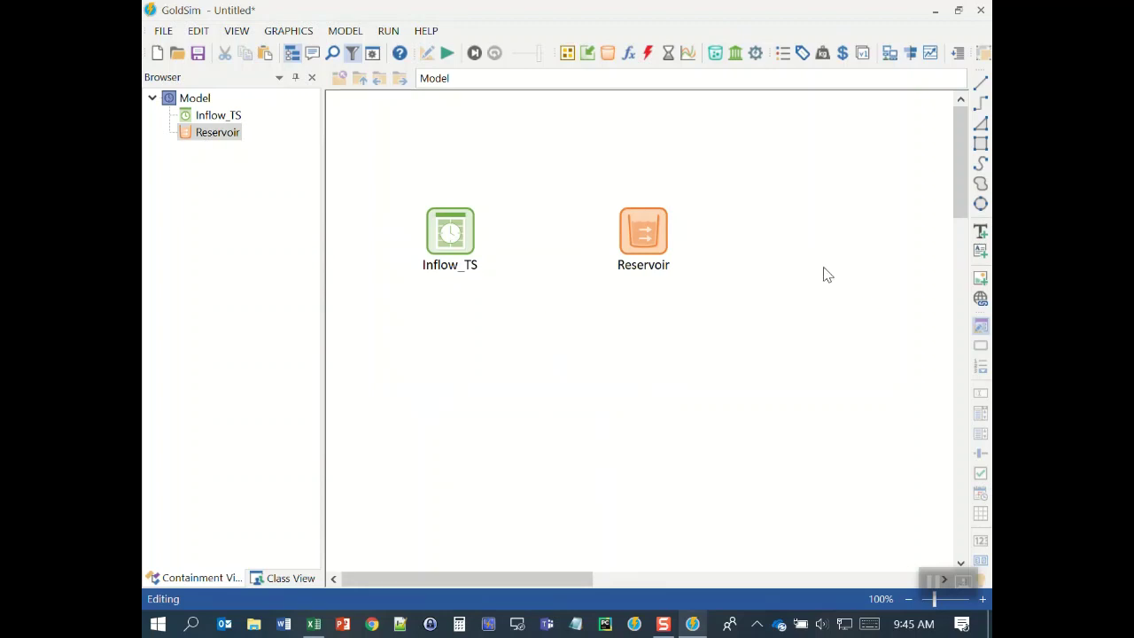
pyautogui.doubleClick(641, 223)
pyautogui.moveTo(580, 124); pyautogui.dragTo(749, 111)
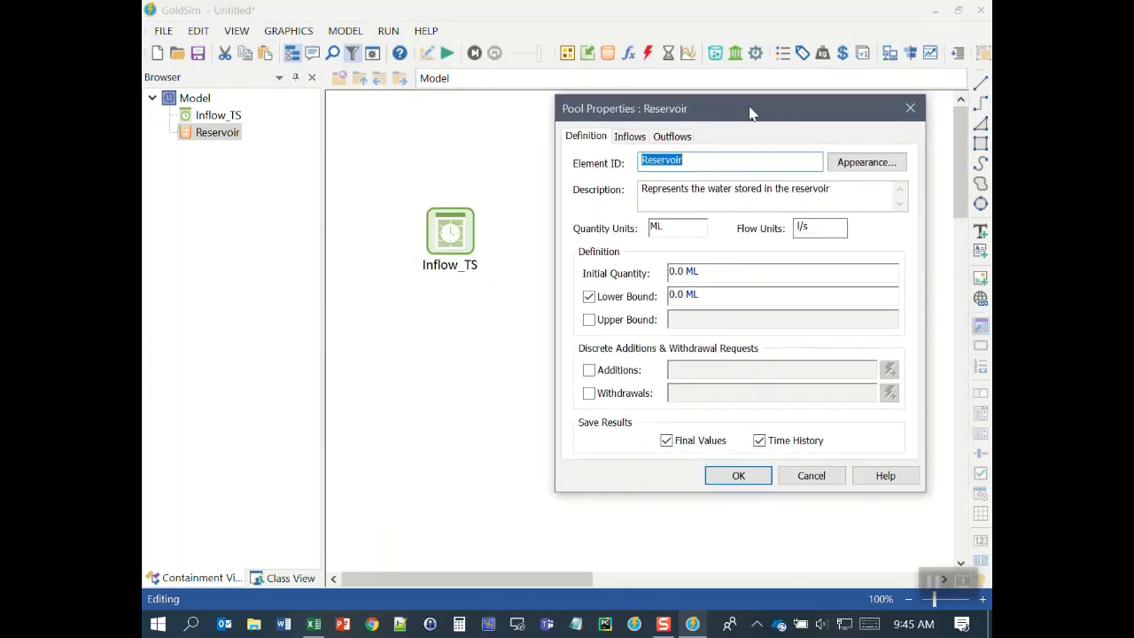
pyautogui.click(629, 137)
pyautogui.click(623, 408)
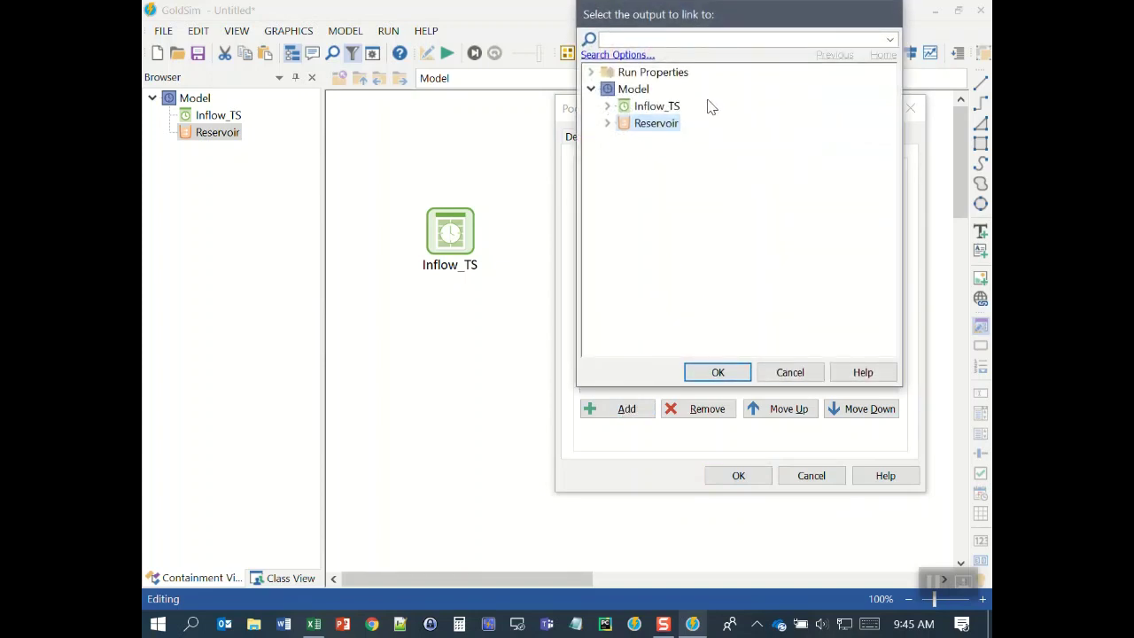
pyautogui.click(660, 106)
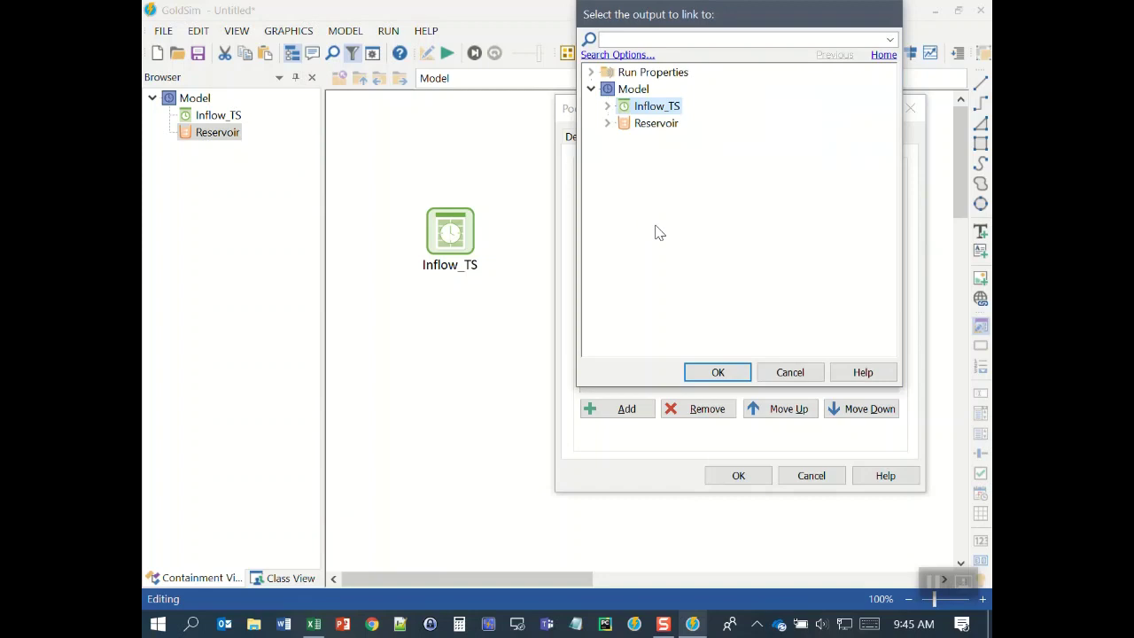
pyautogui.click(718, 372)
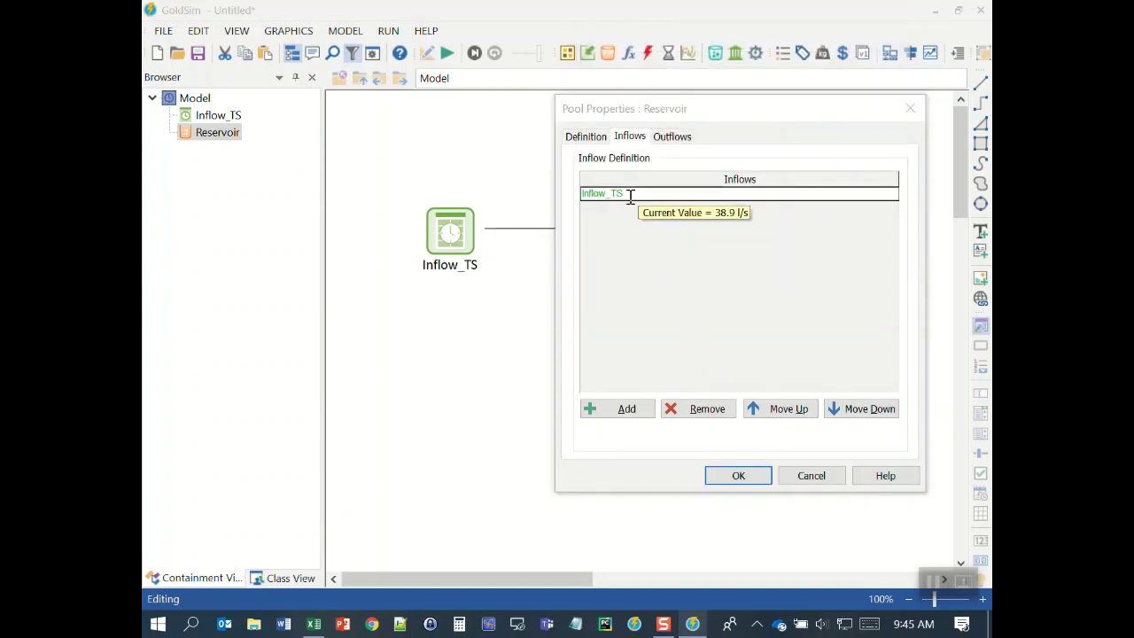
pyautogui.moveTo(758, 112); pyautogui.dragTo(825, 107)
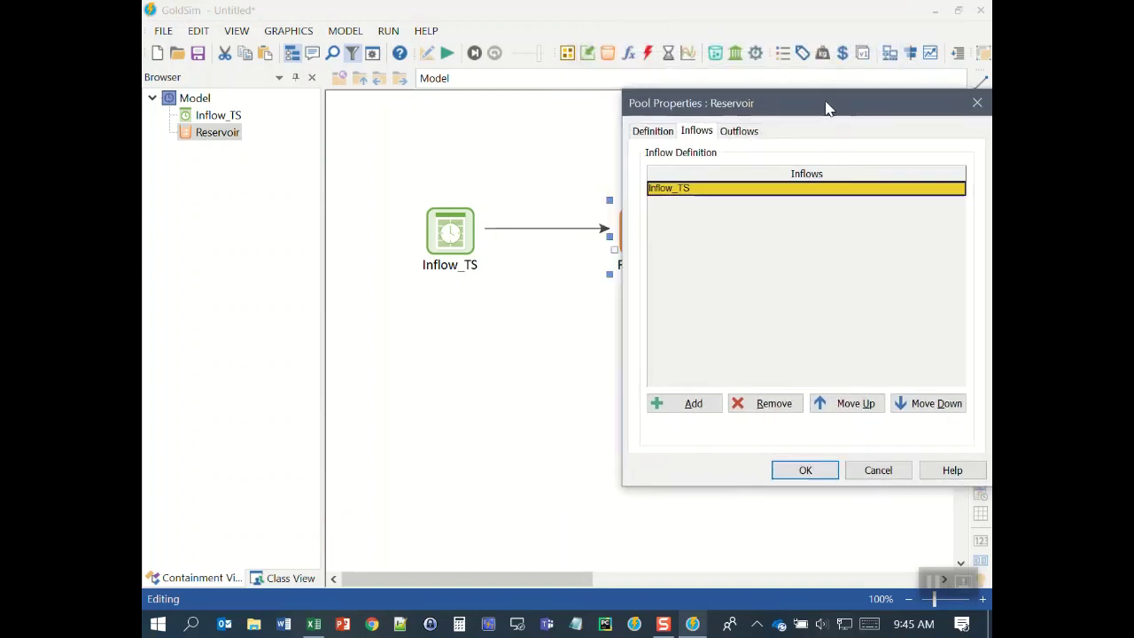
pyautogui.moveTo(705, 107); pyautogui.dragTo(771, 110)
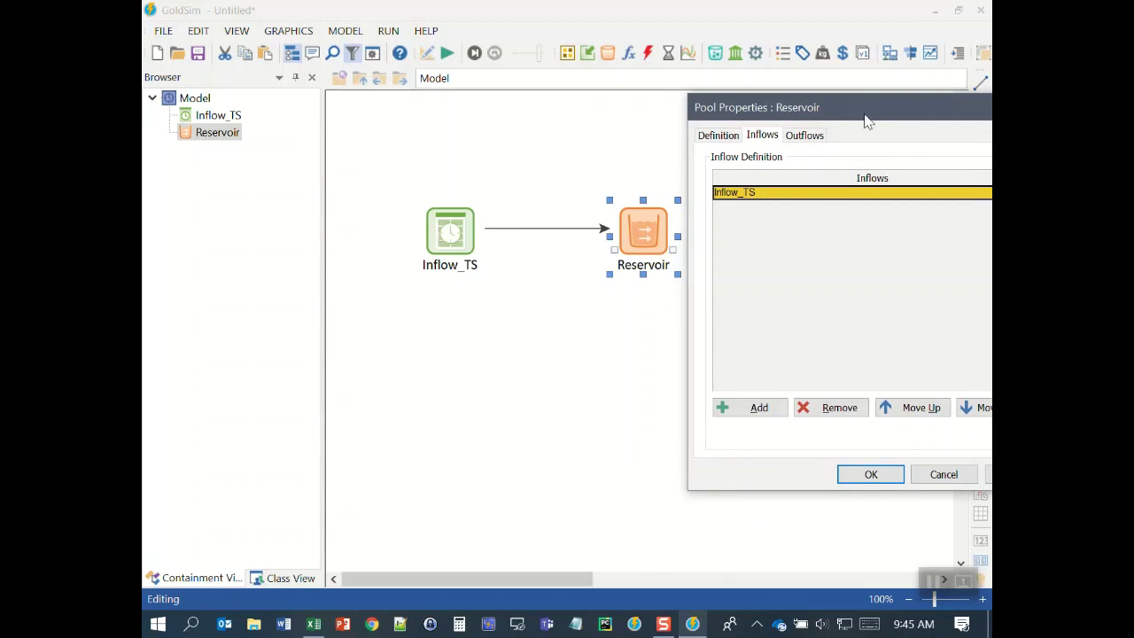
pyautogui.click(869, 474)
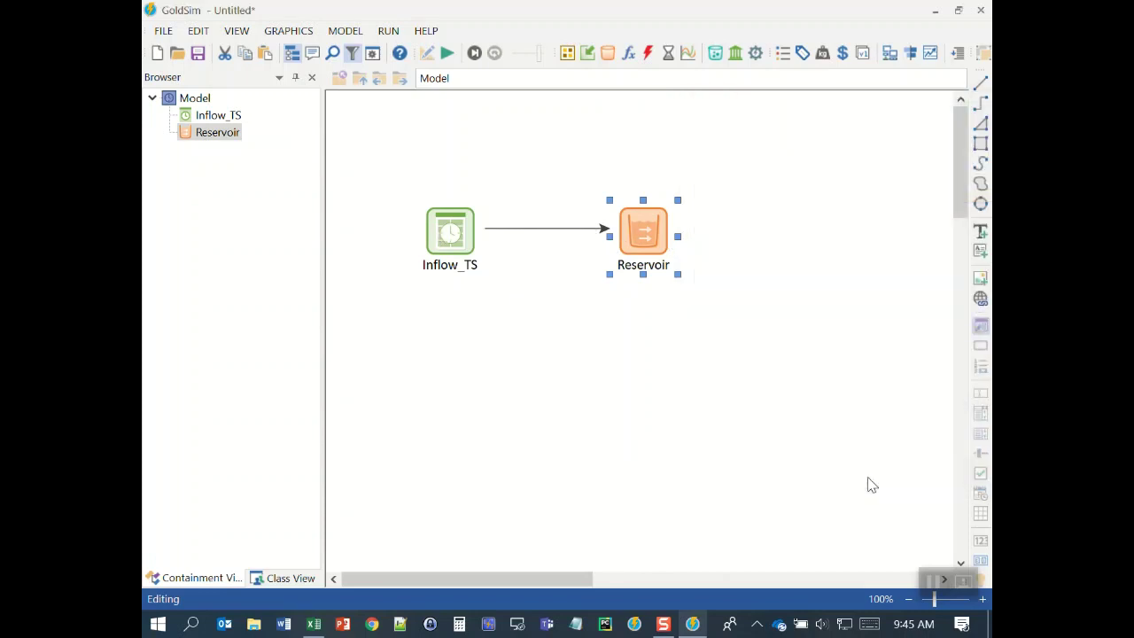
# Bend the influence arrow between Inflow_TS and Reservoir upward into a curve
pyautogui.click(546, 231)
pyautogui.moveTo(546, 228); pyautogui.dragTo(547, 202)
pyautogui.click(537, 289)
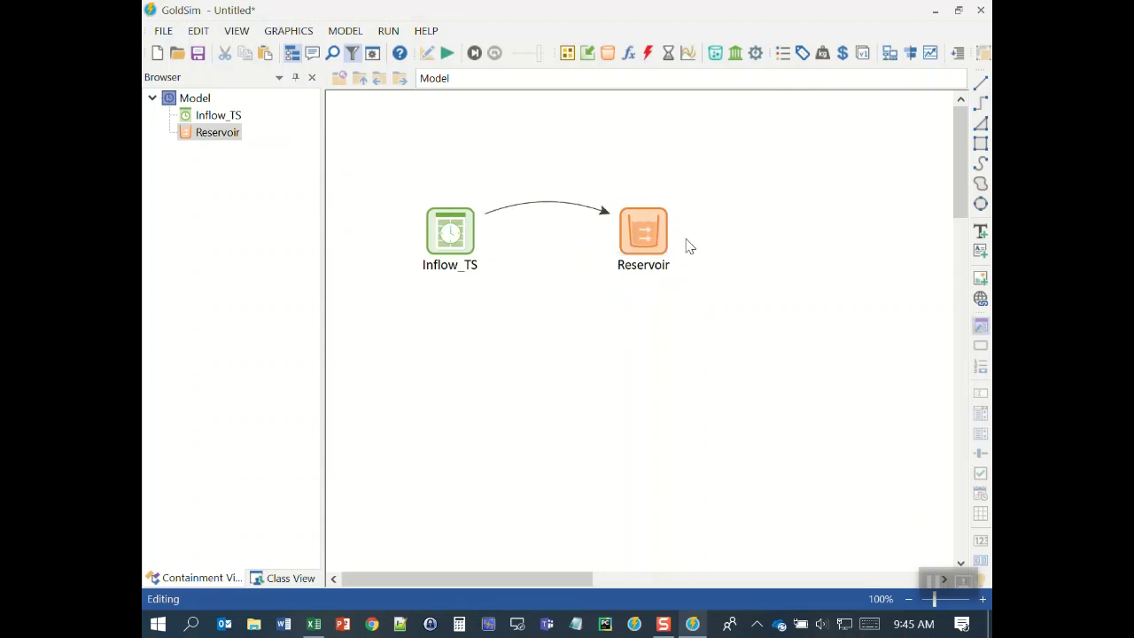
# Run the simulation and display the Reservoir's time history chart in a smaller window
pyautogui.click(447, 54)
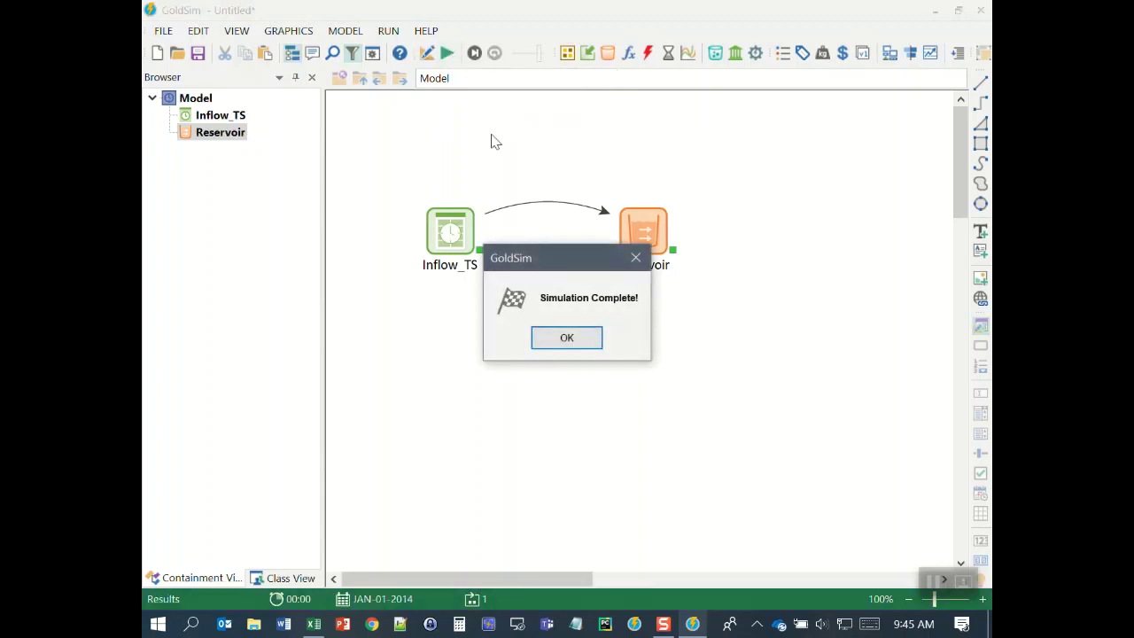
pyautogui.click(577, 336)
pyautogui.click(643, 221)
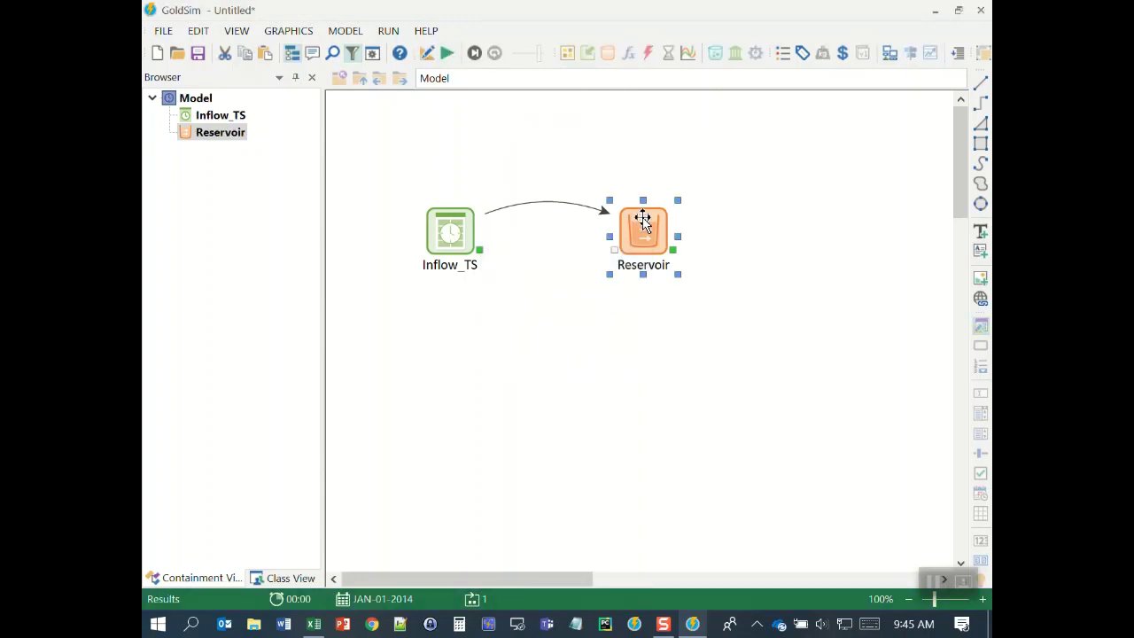
pyautogui.rightClick(644, 222)
pyautogui.click(677, 227)
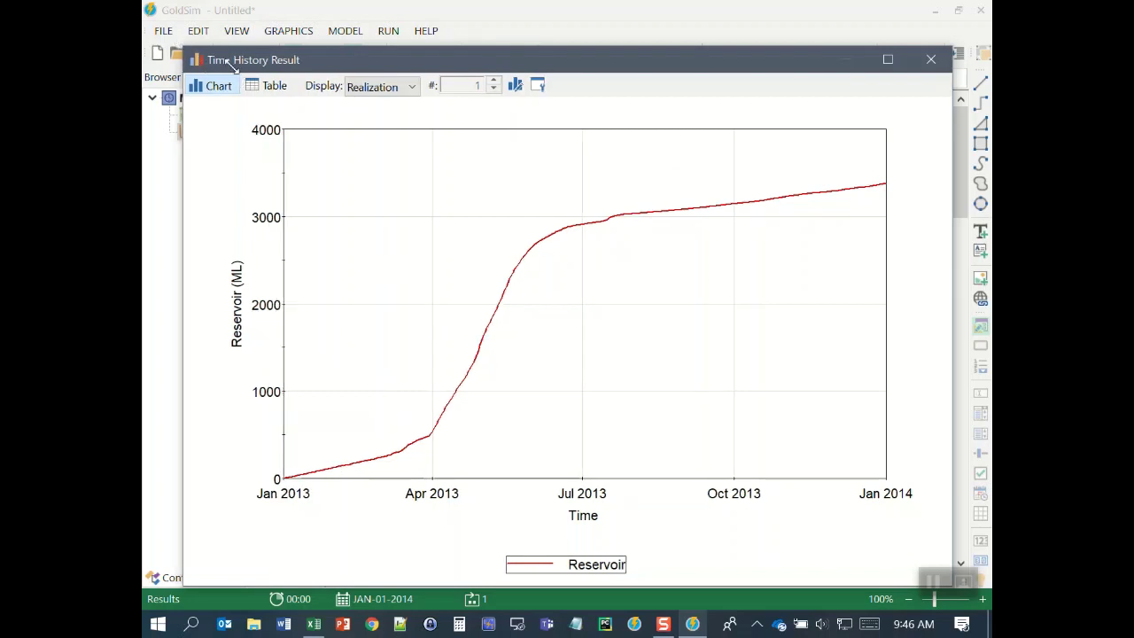
pyautogui.moveTo(251, 61); pyautogui.dragTo(496, 147)
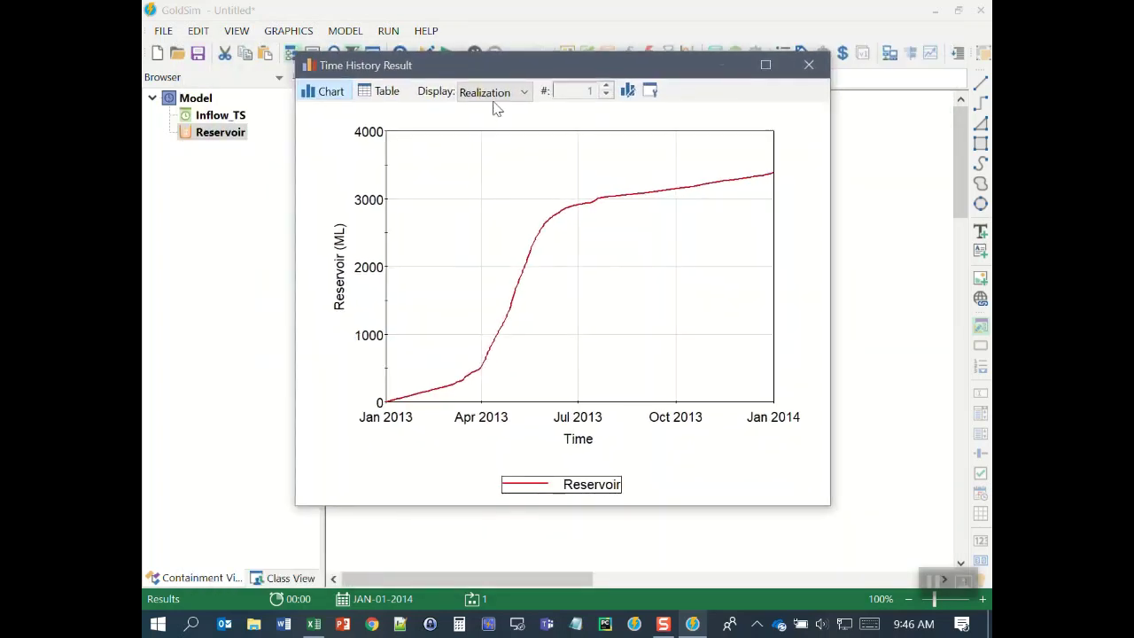
# Add Inflow_TS as a second result in the properties of the Reservoir time history chart and check the axis display units
pyautogui.click(651, 92)
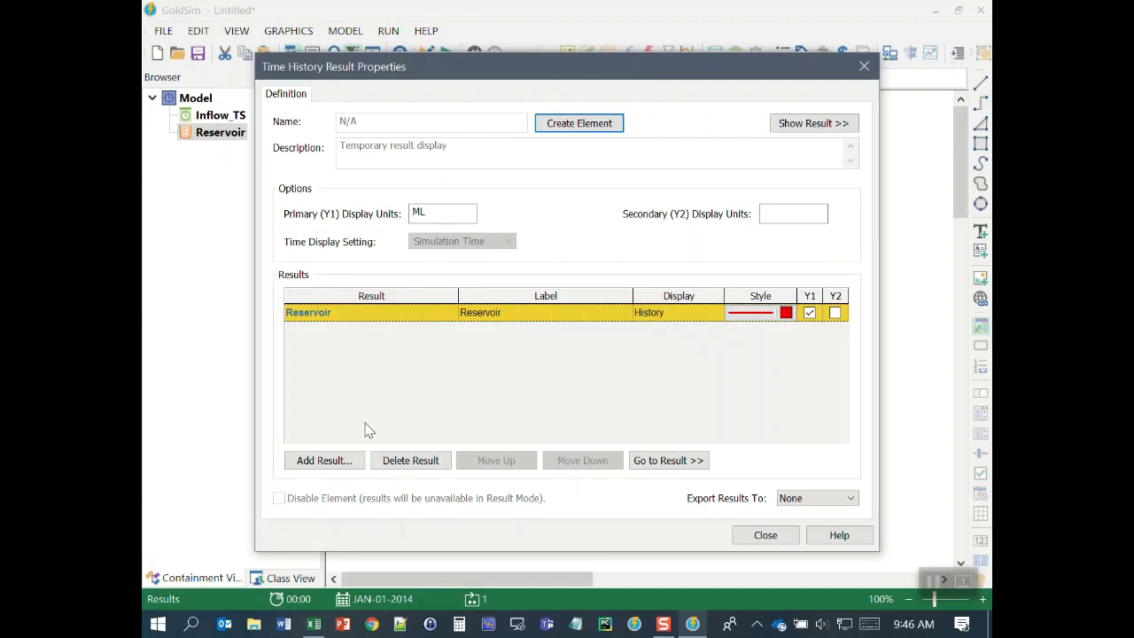
pyautogui.click(348, 467)
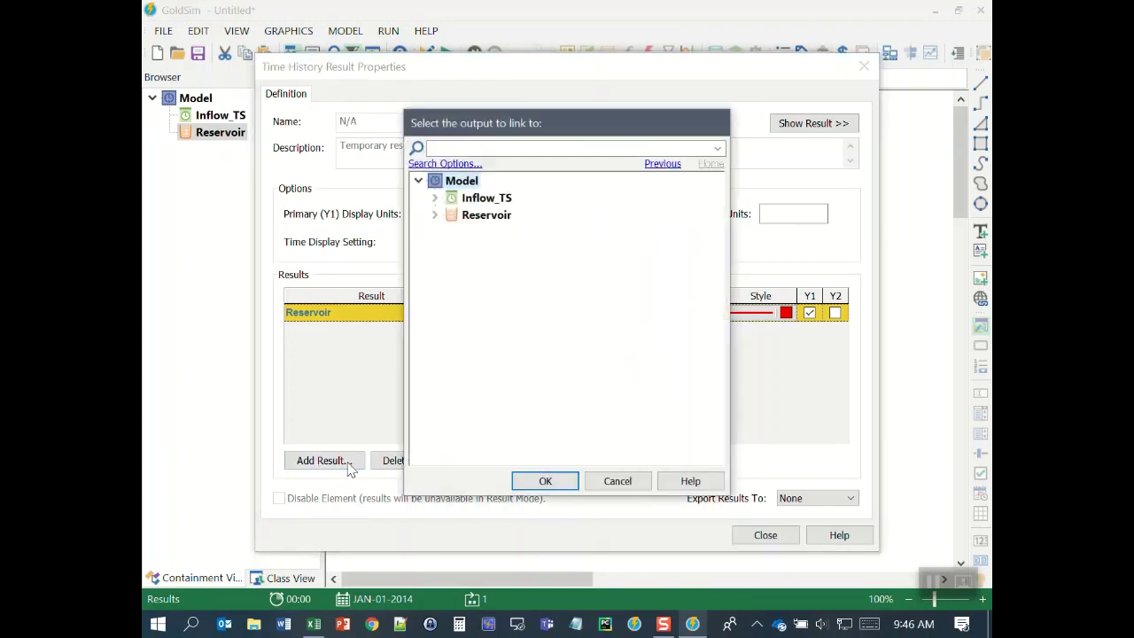
pyautogui.click(478, 199)
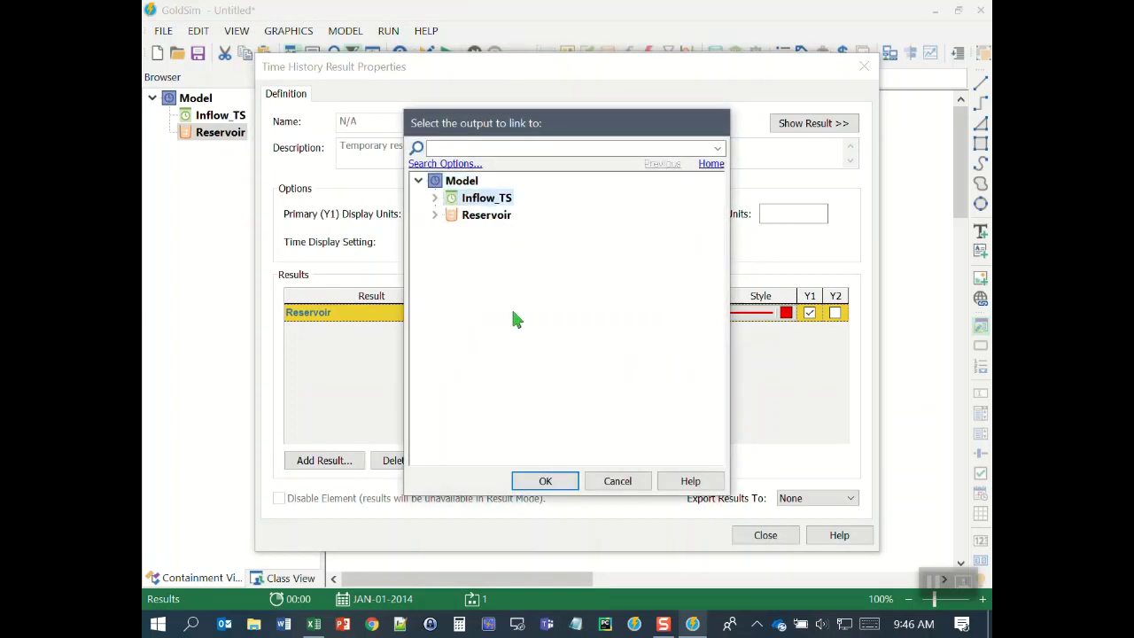
pyautogui.click(539, 480)
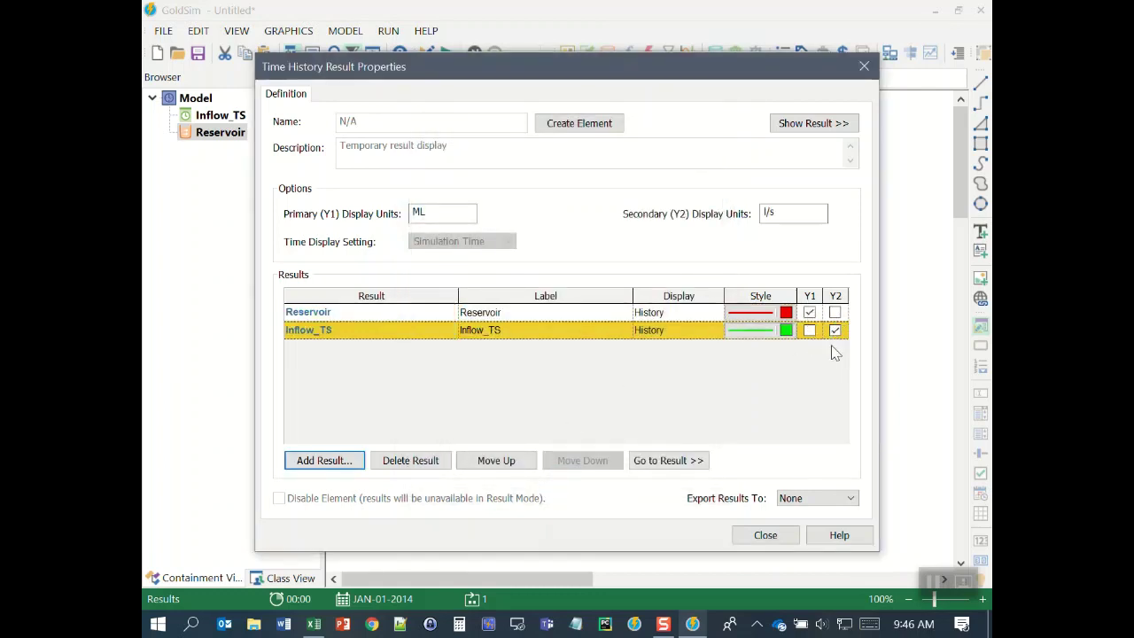
pyautogui.click(808, 312)
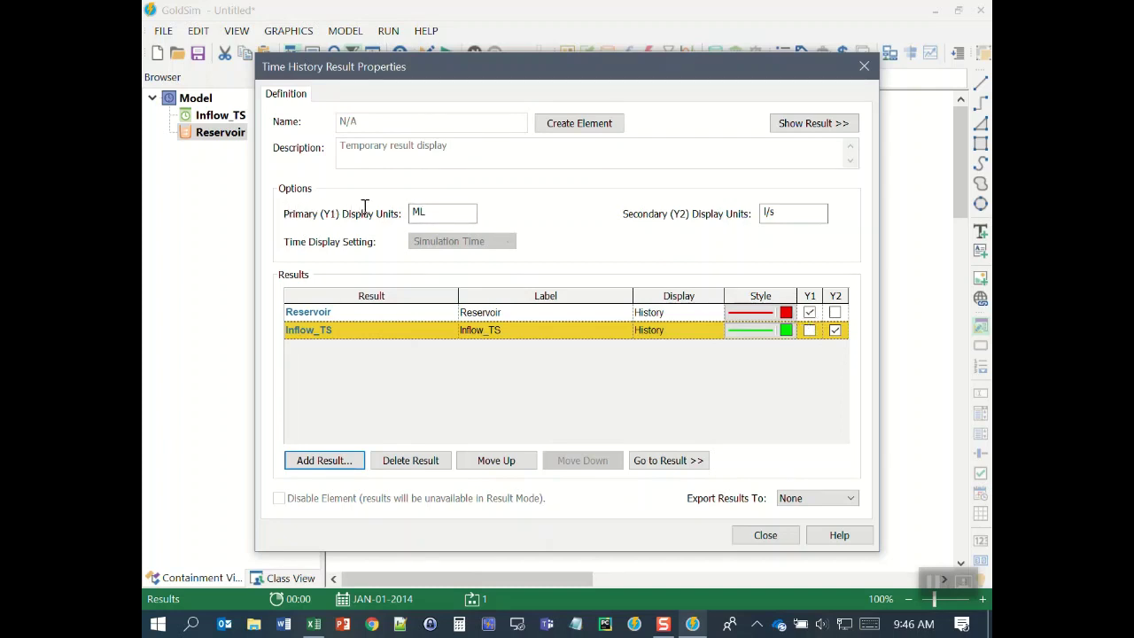
pyautogui.click(429, 212)
pyautogui.click(771, 213)
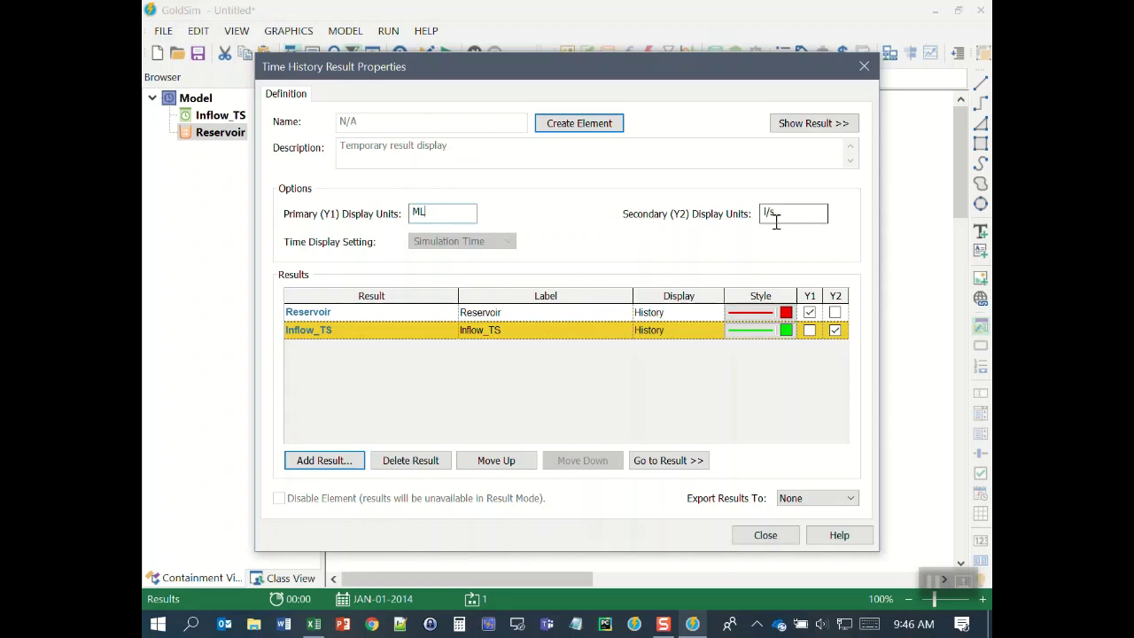
# Change the label of the Inflow_TS result to Inflow
pyautogui.click(496, 331)
pyautogui.click(496, 333)
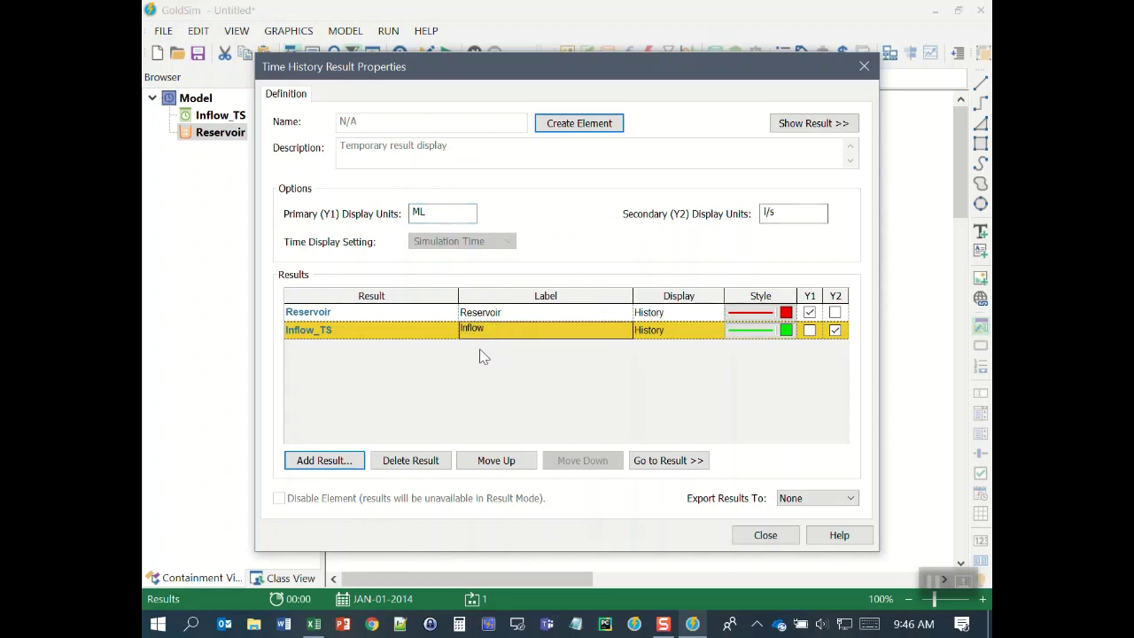
pyautogui.click(503, 315)
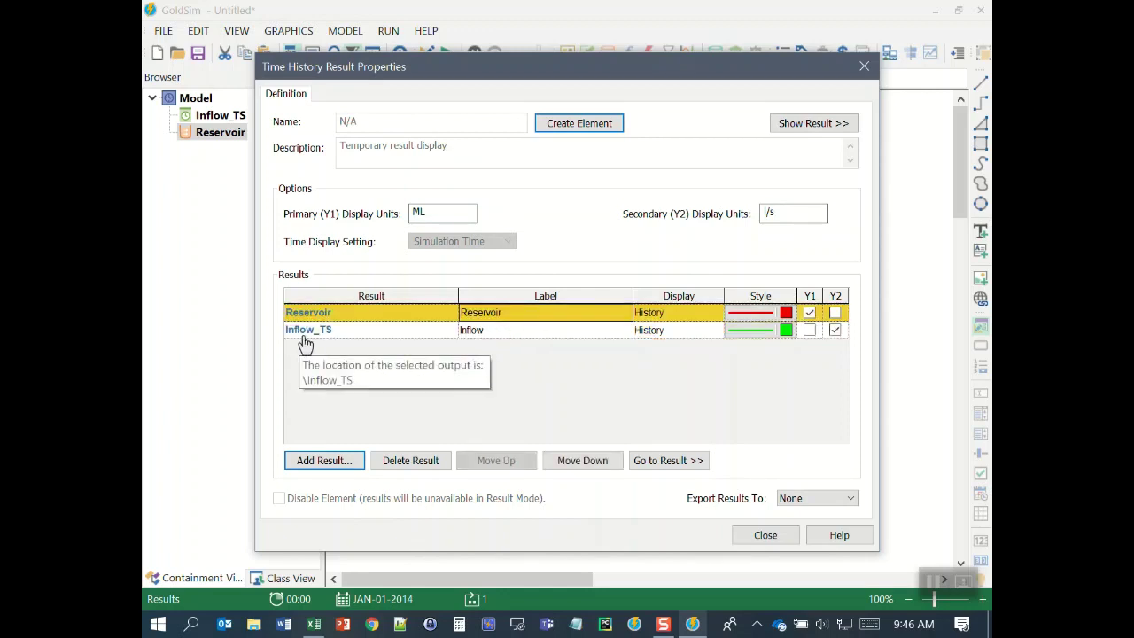
pyautogui.click(496, 336)
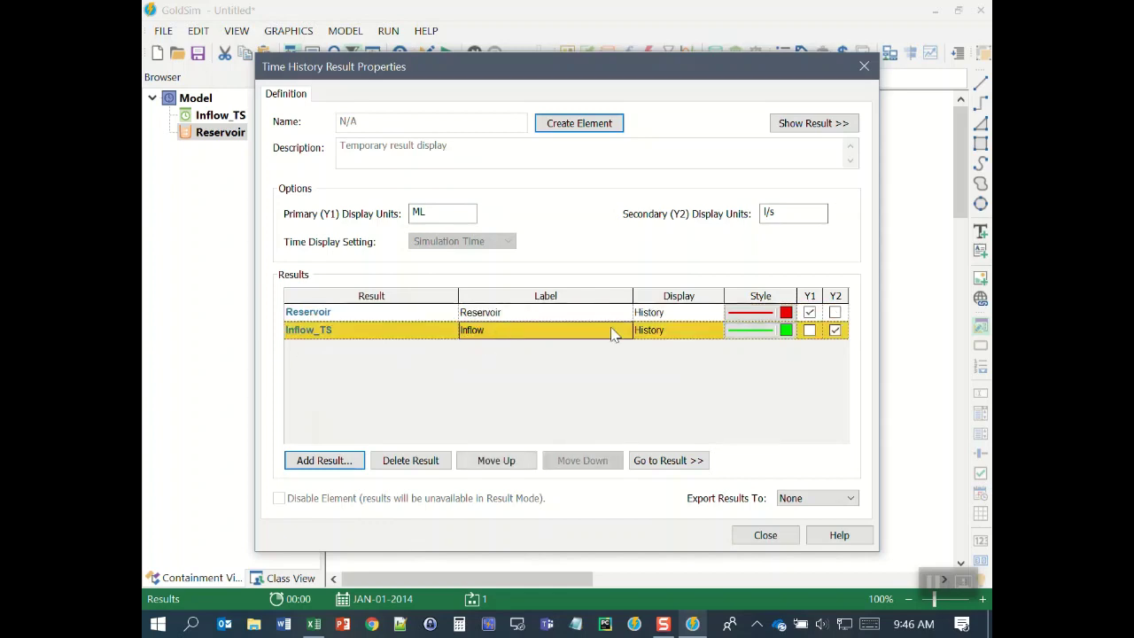
# Close the time history result properties, then widen the chart window and reposition it over the model
pyautogui.click(766, 535)
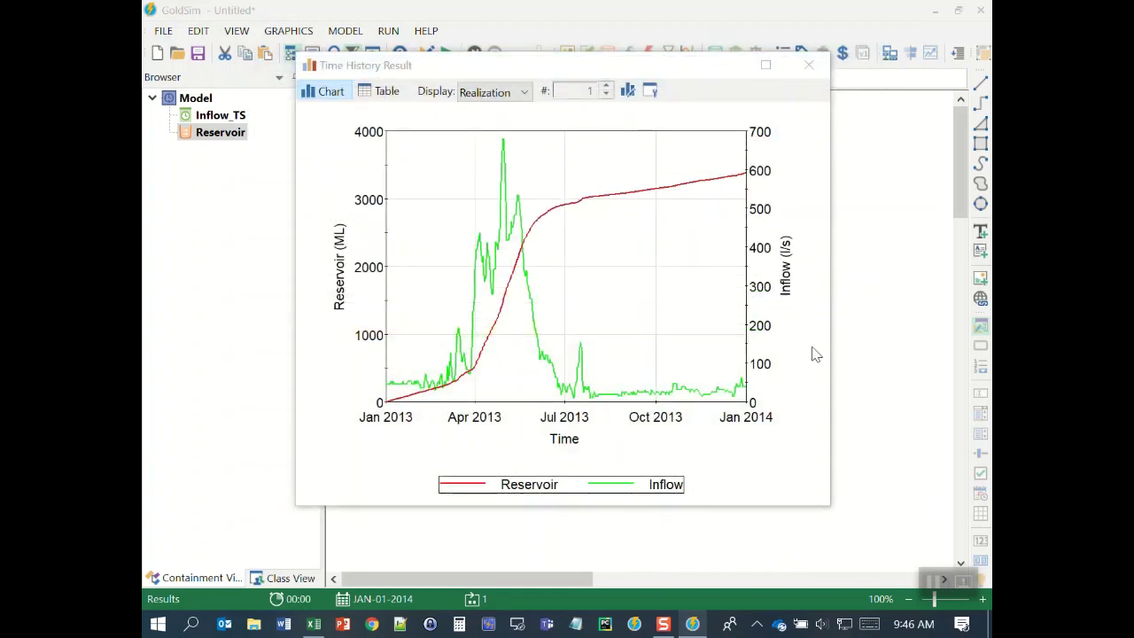
pyautogui.moveTo(831, 327); pyautogui.dragTo(891, 327)
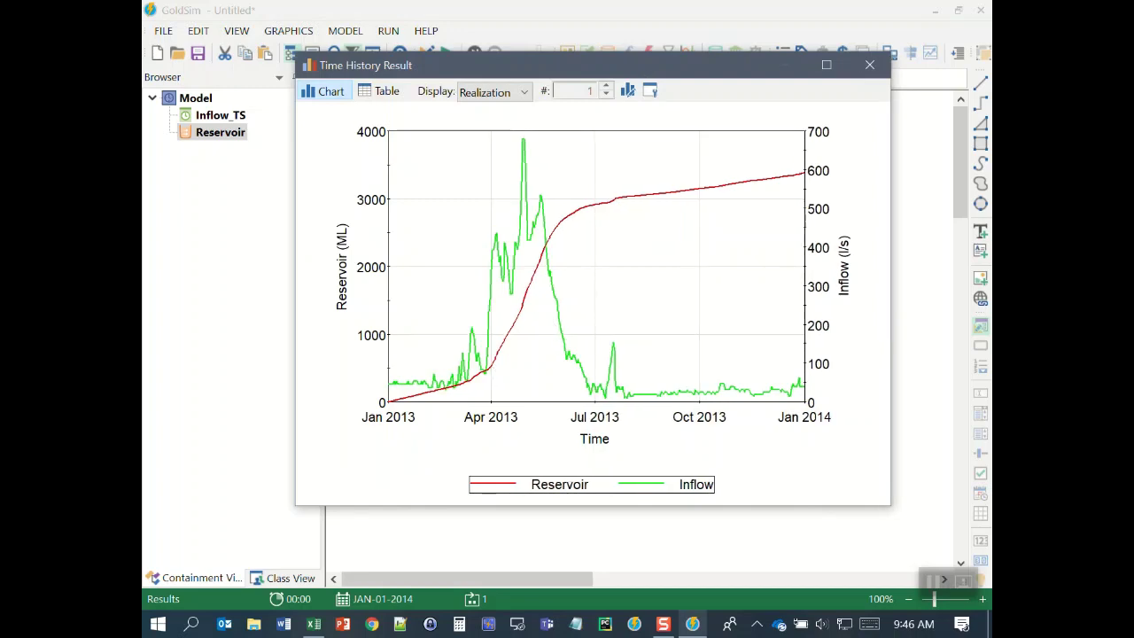
pyautogui.moveTo(644, 68); pyautogui.dragTo(590, 89)
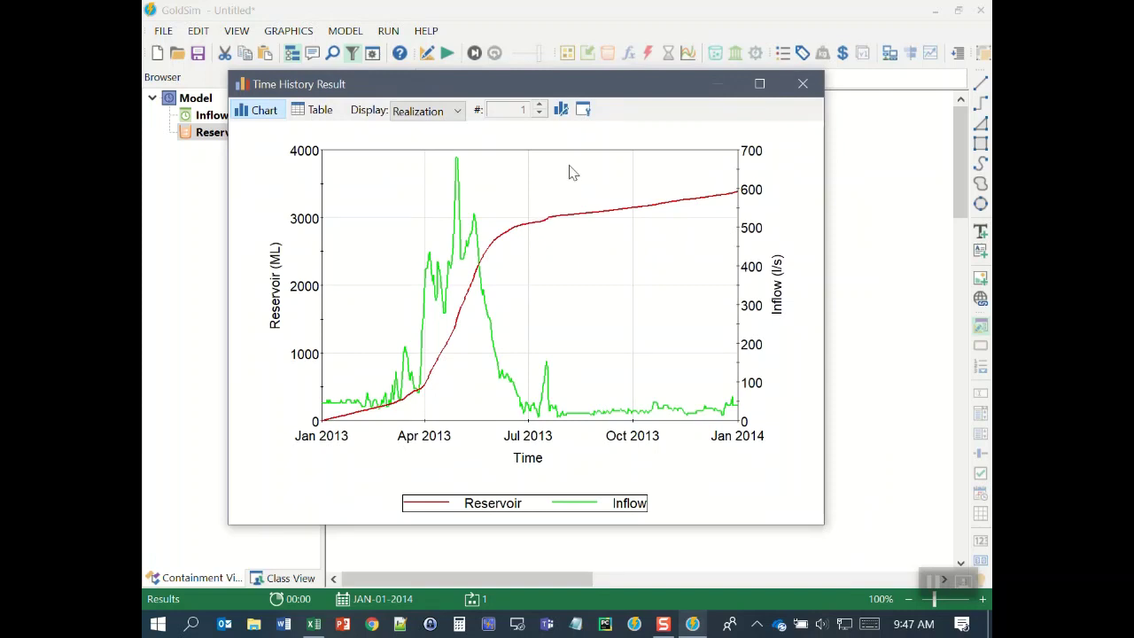
# Create a permanent result element from the temporary time history chart and name it Reservoir History
pyautogui.click(584, 110)
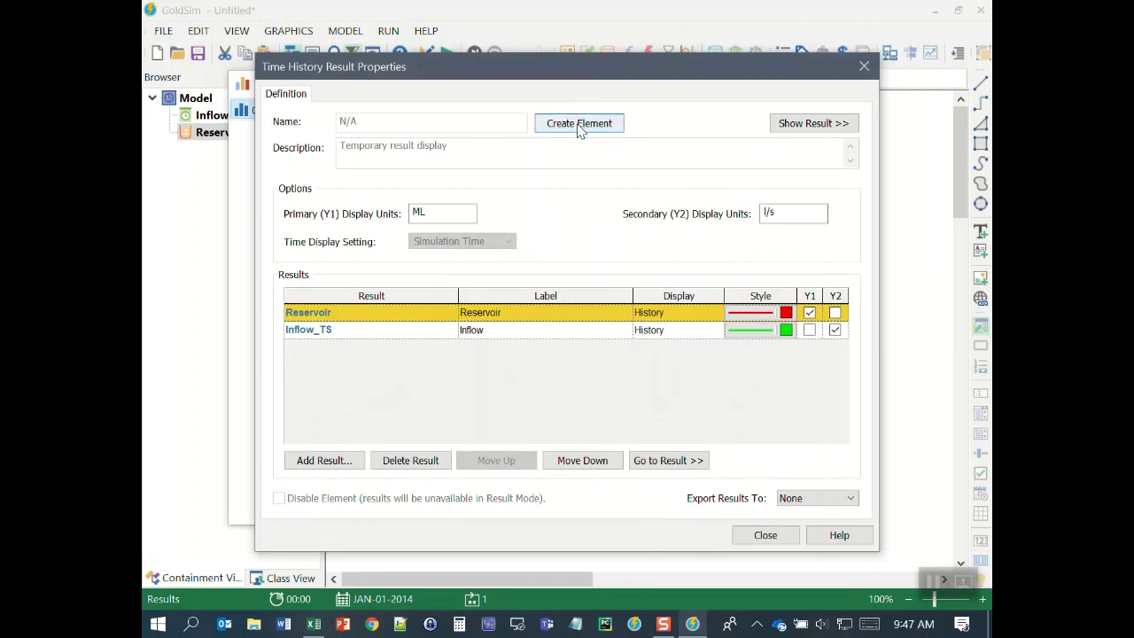
pyautogui.click(596, 127)
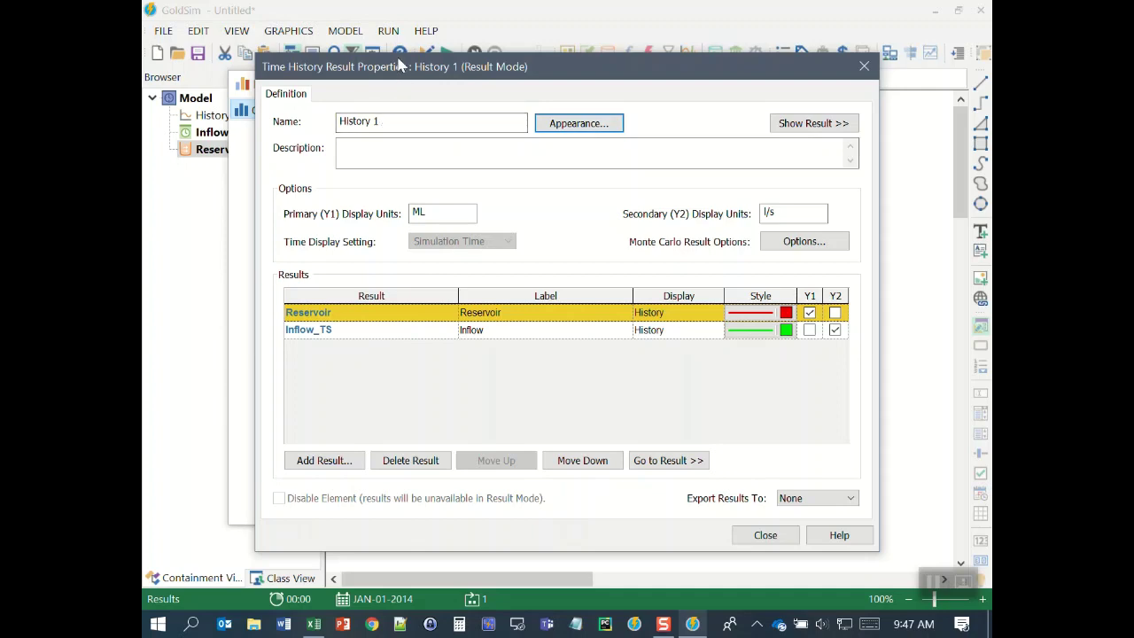
pyautogui.moveTo(359, 67); pyautogui.dragTo(404, 72)
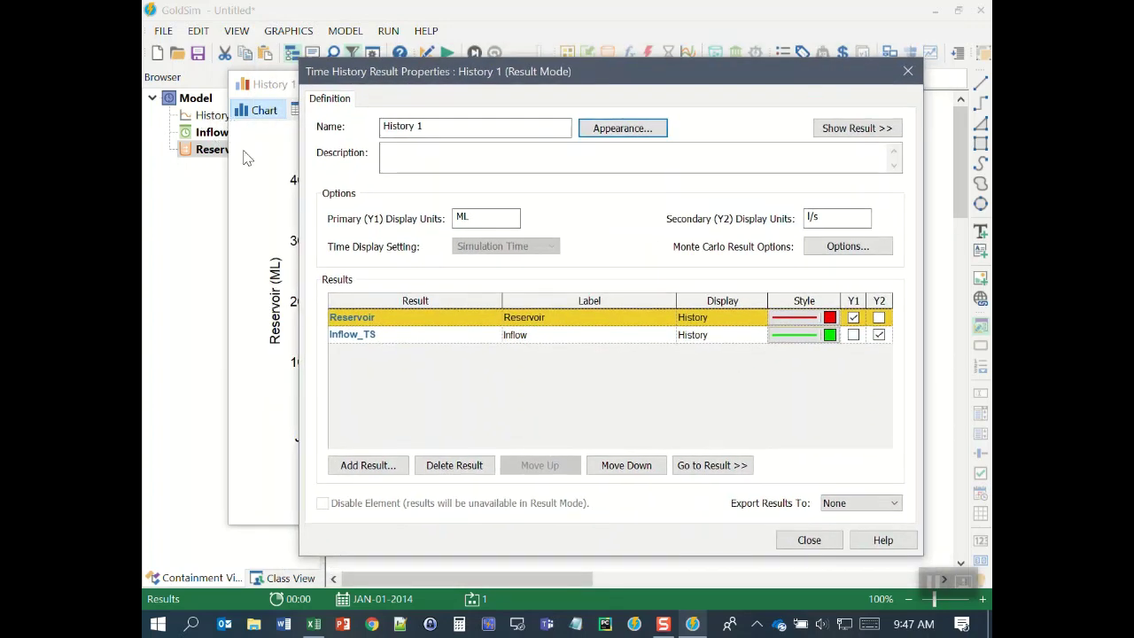
pyautogui.moveTo(443, 126); pyautogui.dragTo(343, 125)
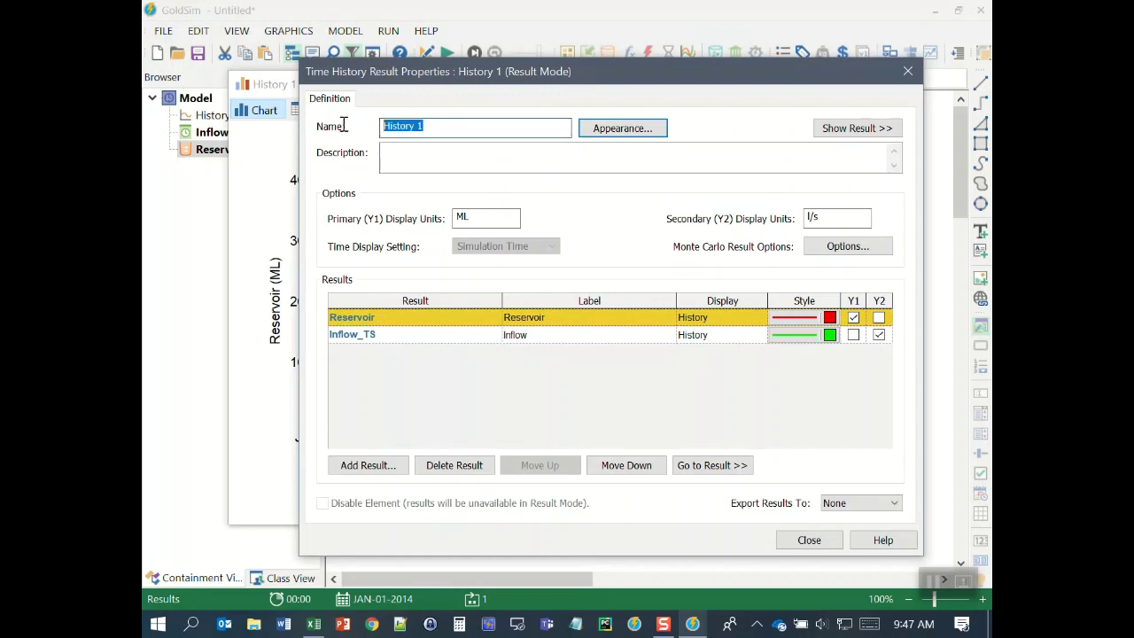
pyautogui.write('R')
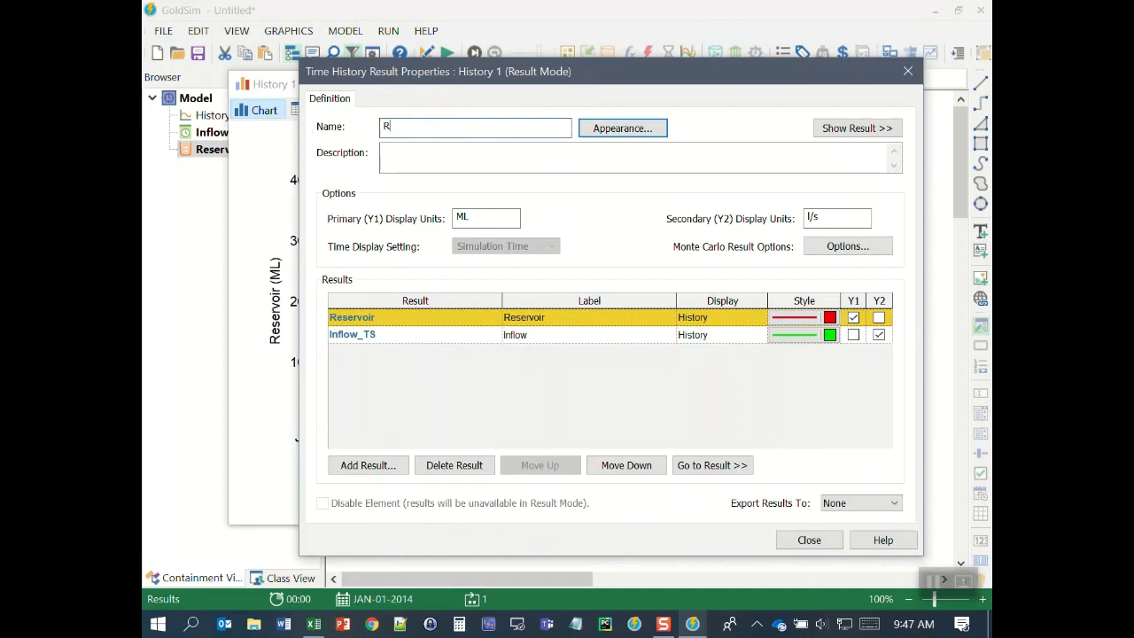
pyautogui.write('eservoir History')
pyautogui.click(808, 541)
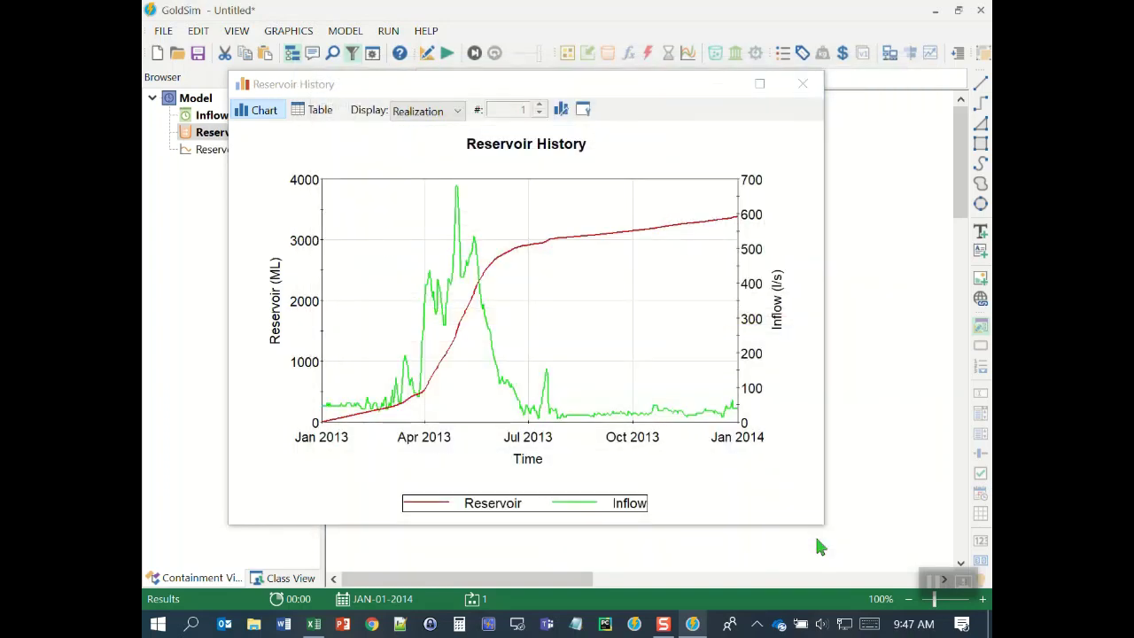
# Place the Reservoir History element to the right of Reservoir in the model and check that its chart opens from there
pyautogui.moveTo(578, 94); pyautogui.dragTo(659, 99)
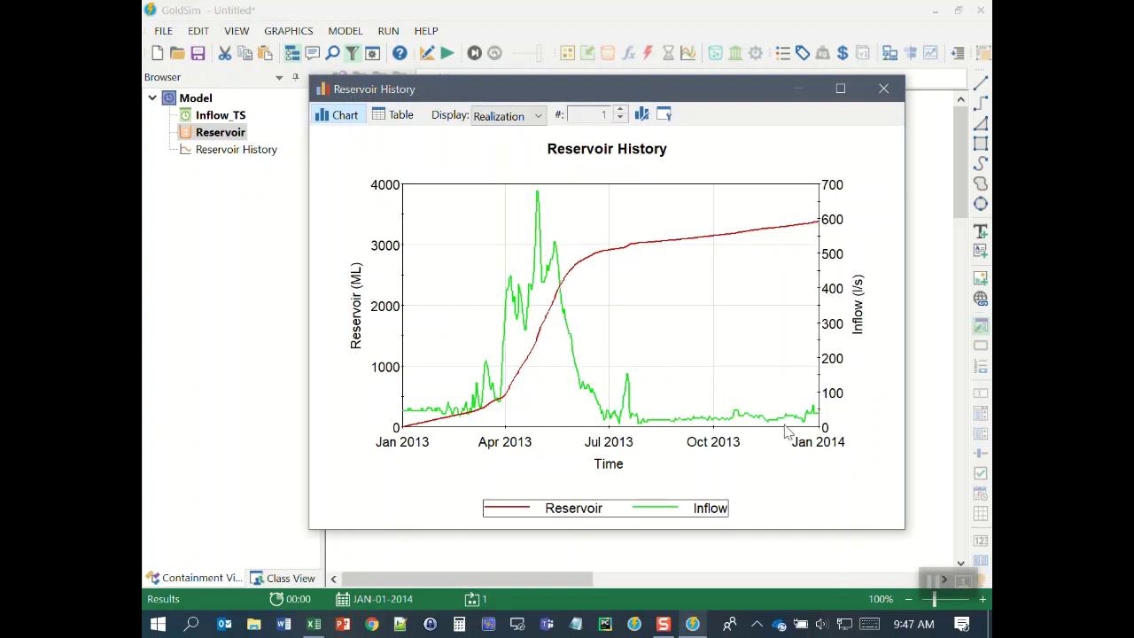
pyautogui.click(883, 89)
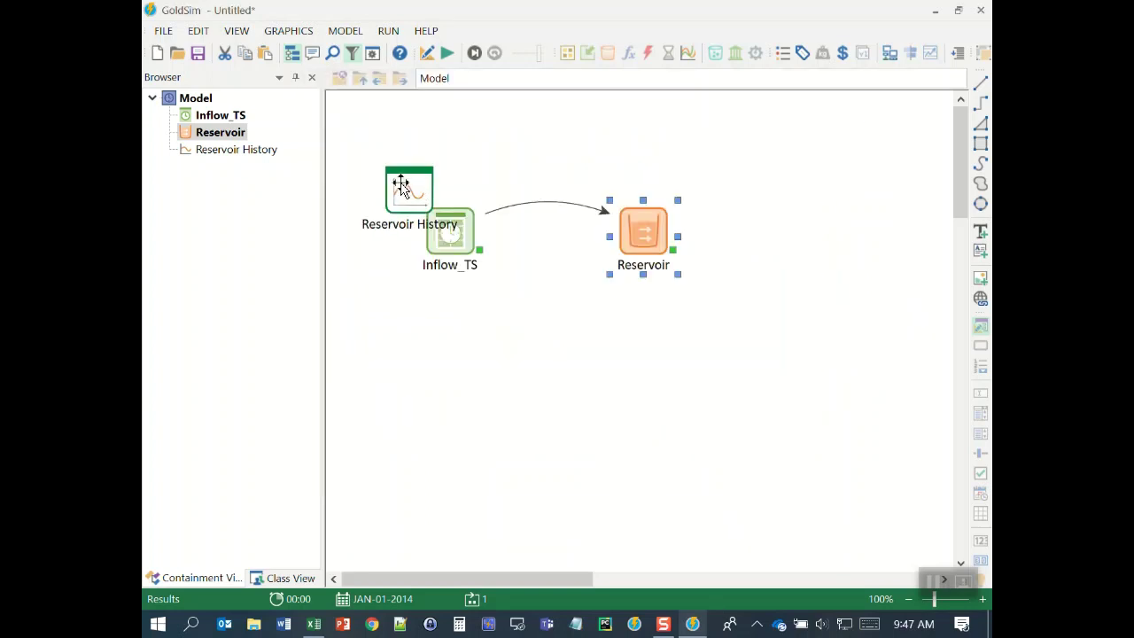
pyautogui.moveTo(408, 189); pyautogui.dragTo(846, 230)
pyautogui.click(767, 422)
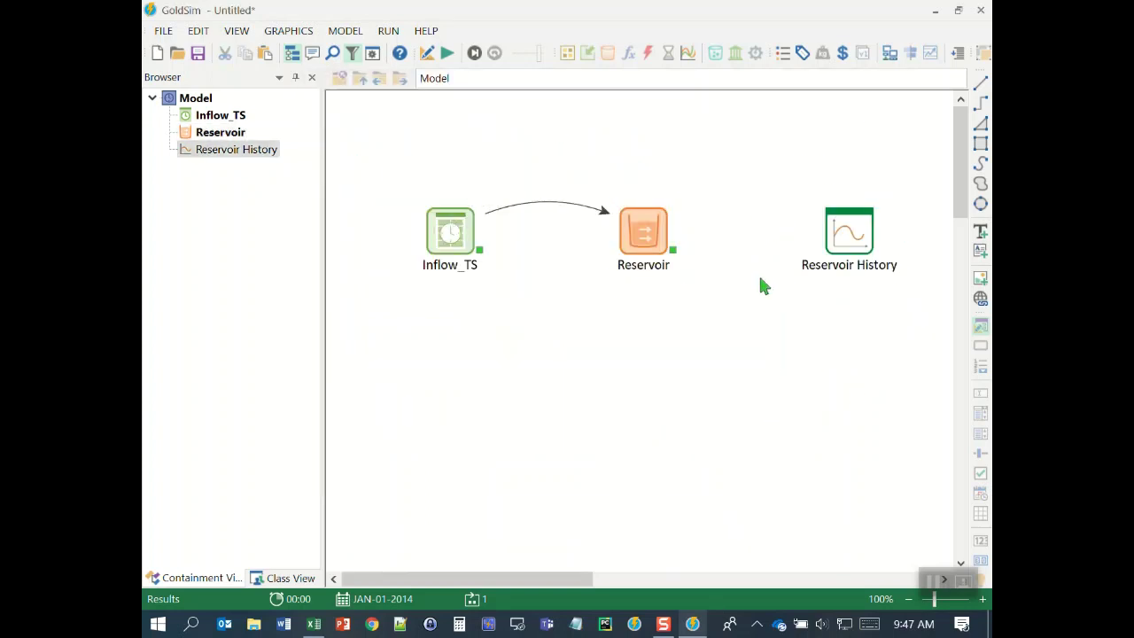
pyautogui.doubleClick(846, 226)
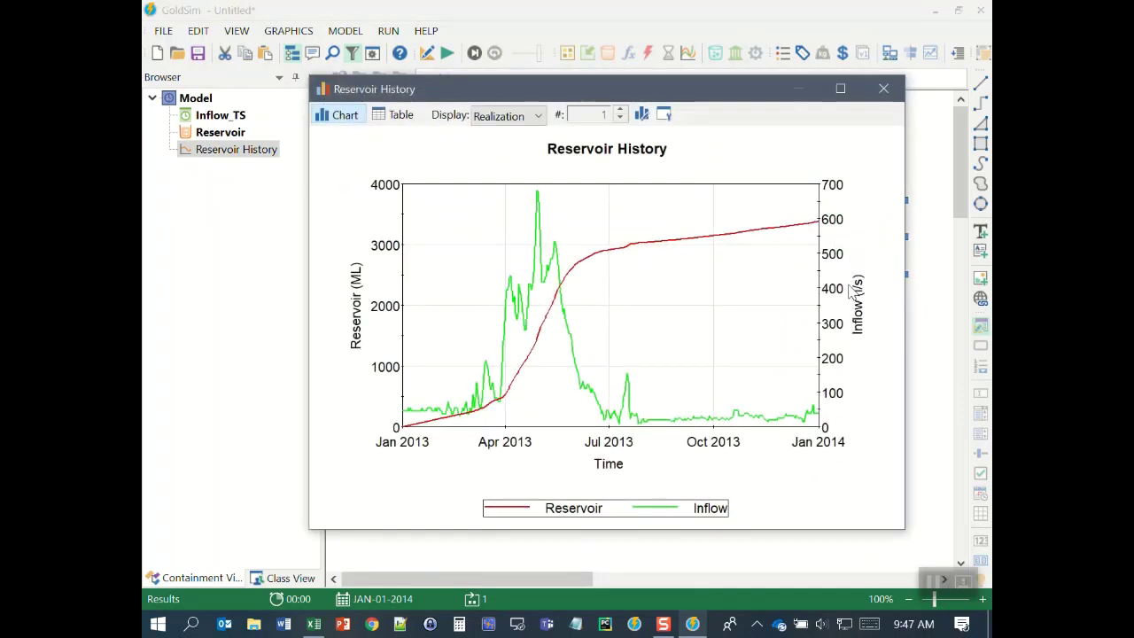
pyautogui.click(883, 88)
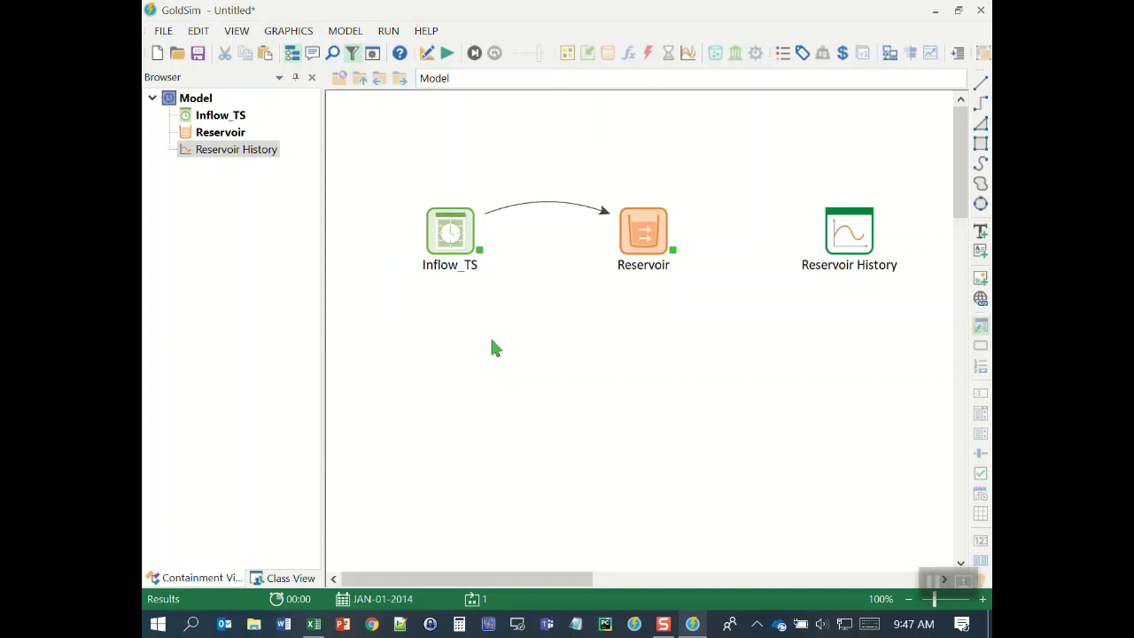
# Delete all results to return to Edit Mode and check the Reservoir element's summary
pyautogui.click(427, 55)
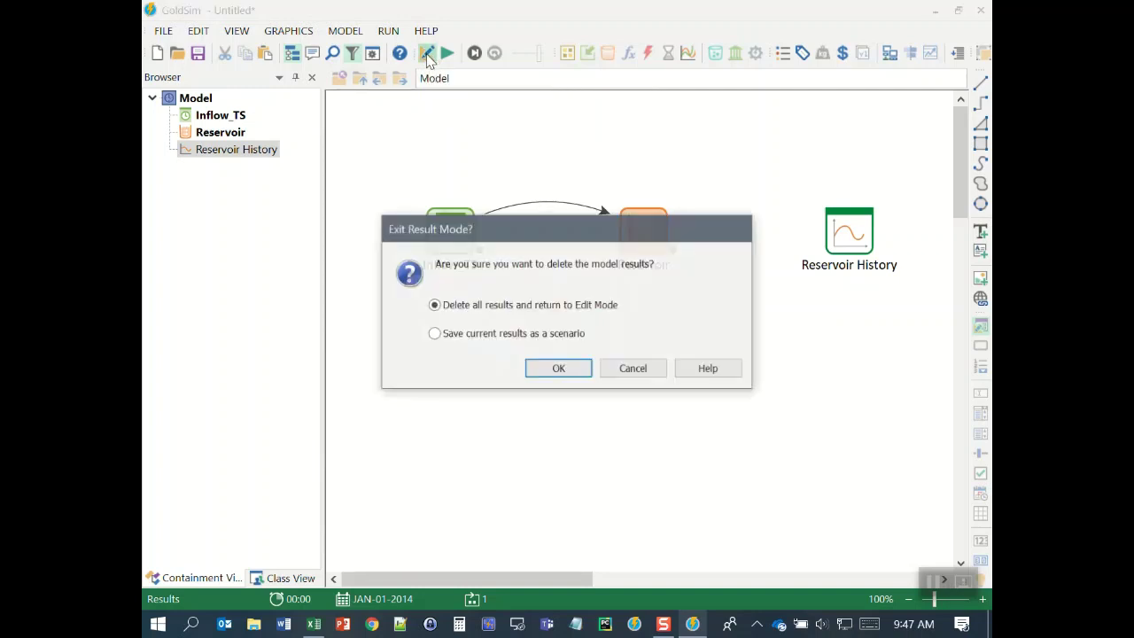
pyautogui.click(572, 370)
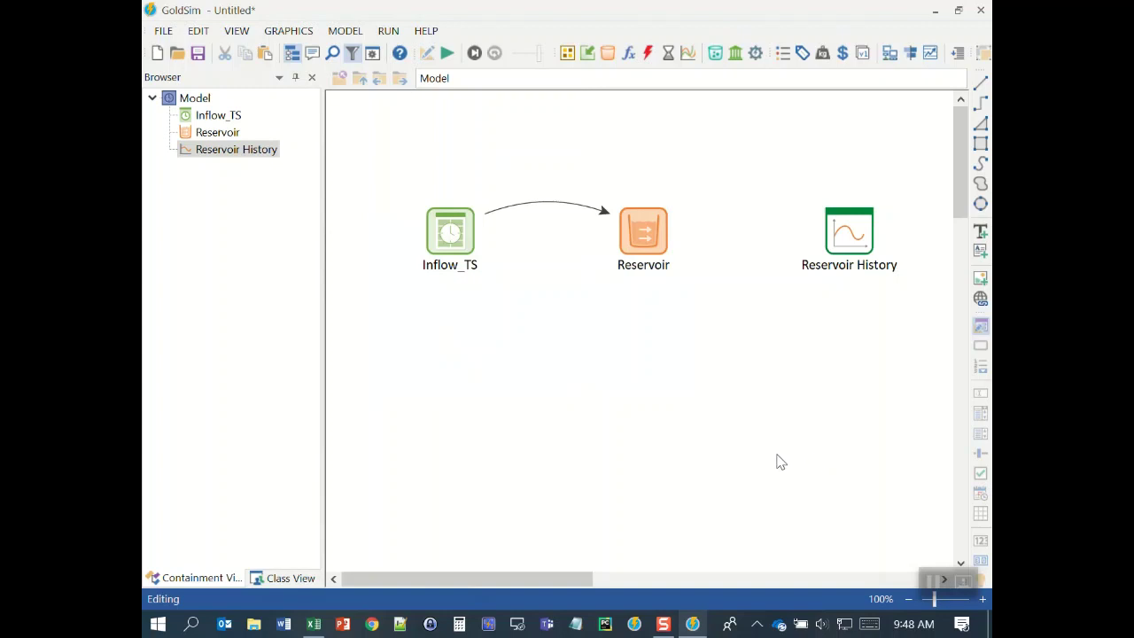
pyautogui.click(638, 238)
pyautogui.moveTo(638, 239)
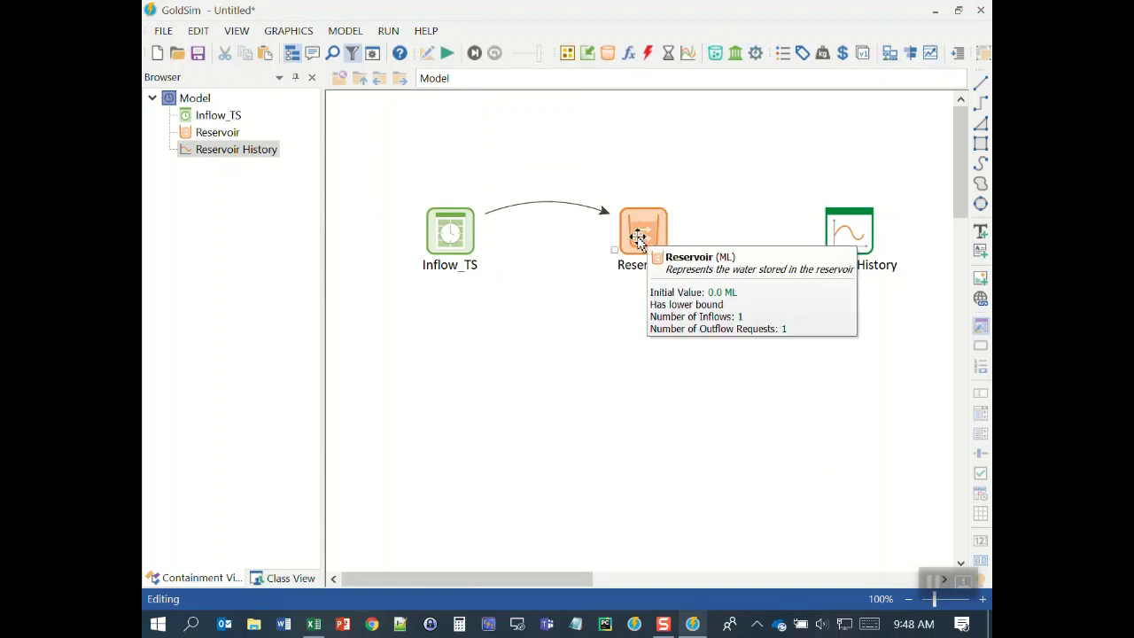
# Insert a Data element below Inflow_TS and name it Irrigation_Requirement
pyautogui.click(588, 54)
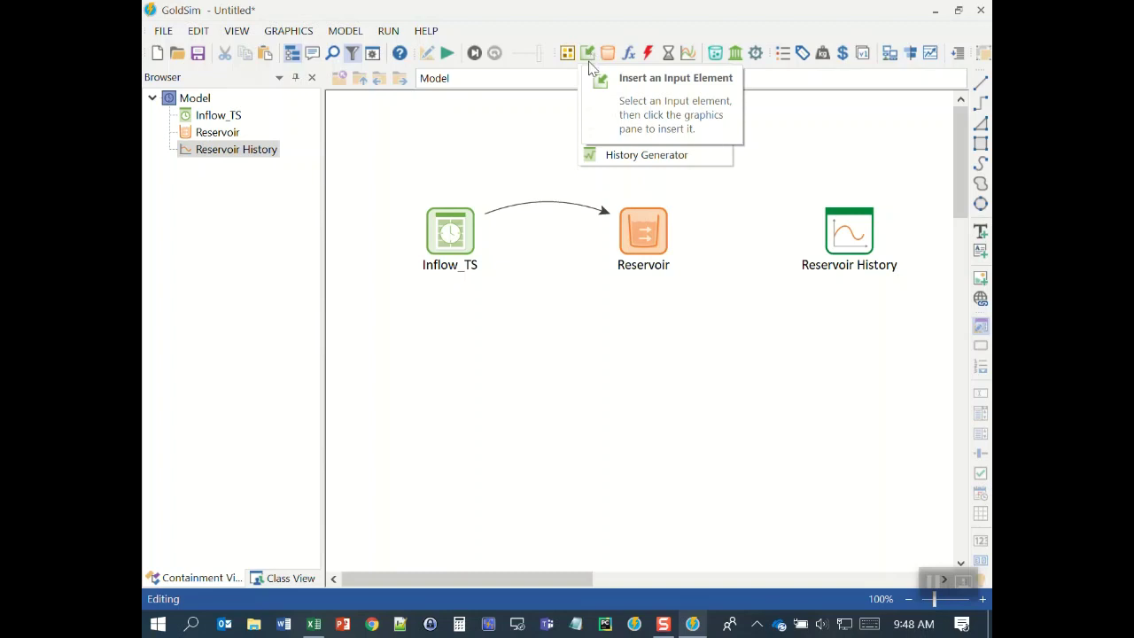
pyautogui.click(660, 75)
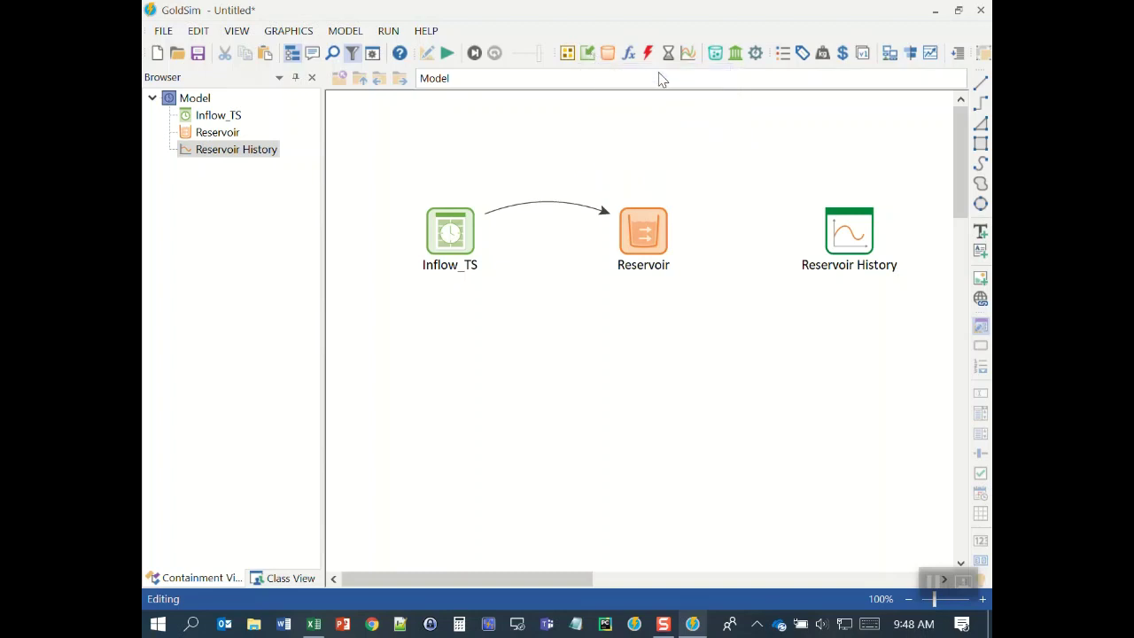
pyautogui.click(460, 379)
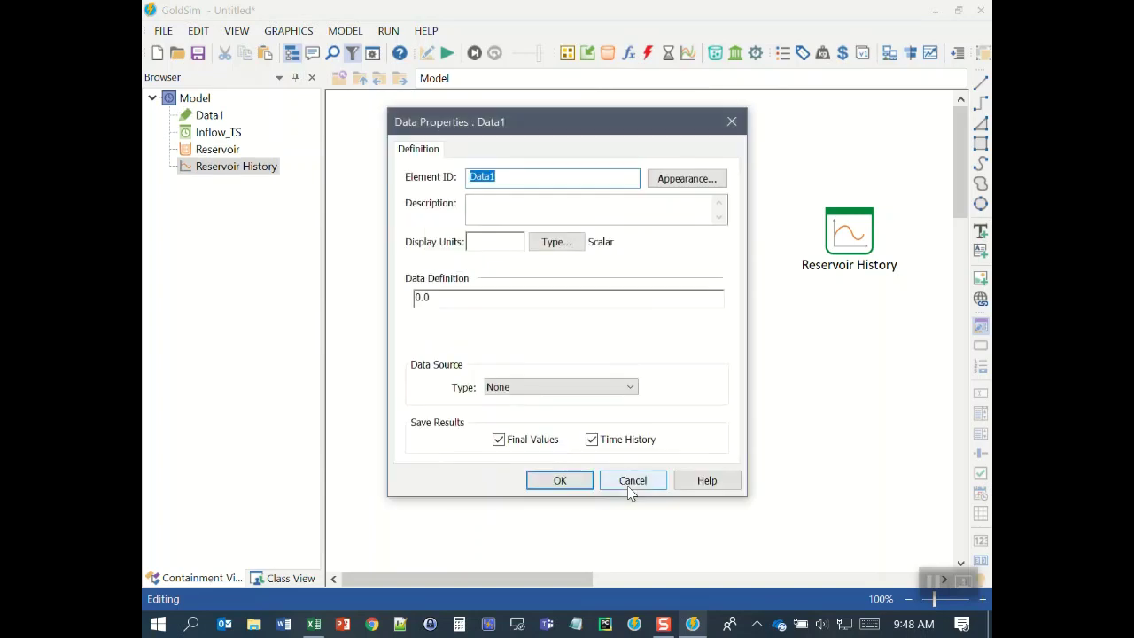
pyautogui.moveTo(557, 124); pyautogui.dragTo(712, 101)
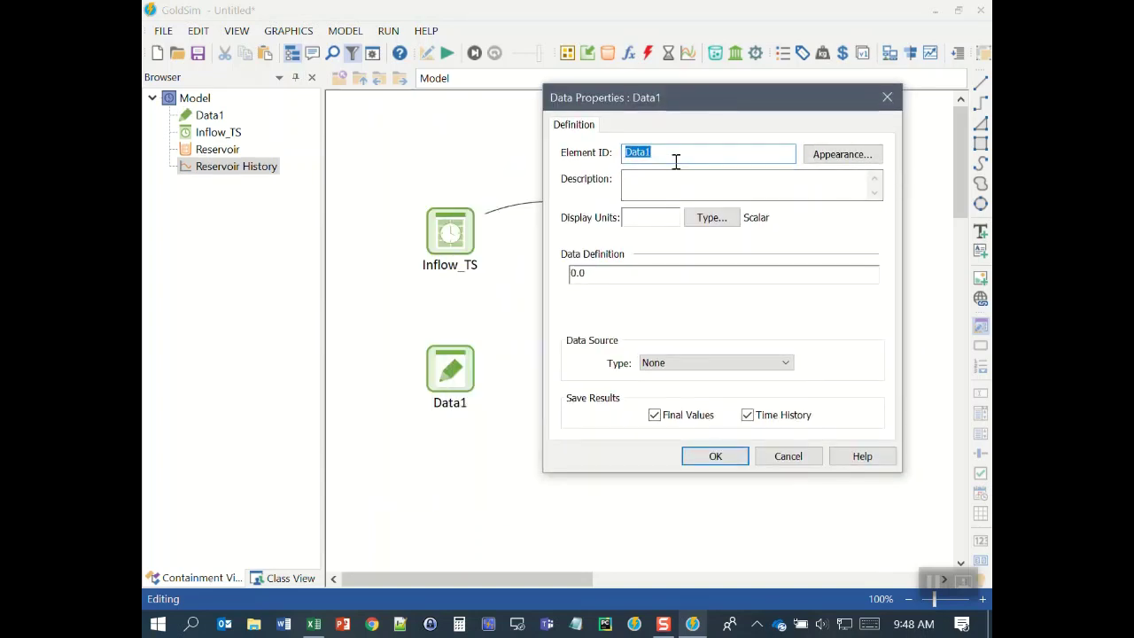
pyautogui.write('Irrigation_Requirement')
pyautogui.press('Tab')
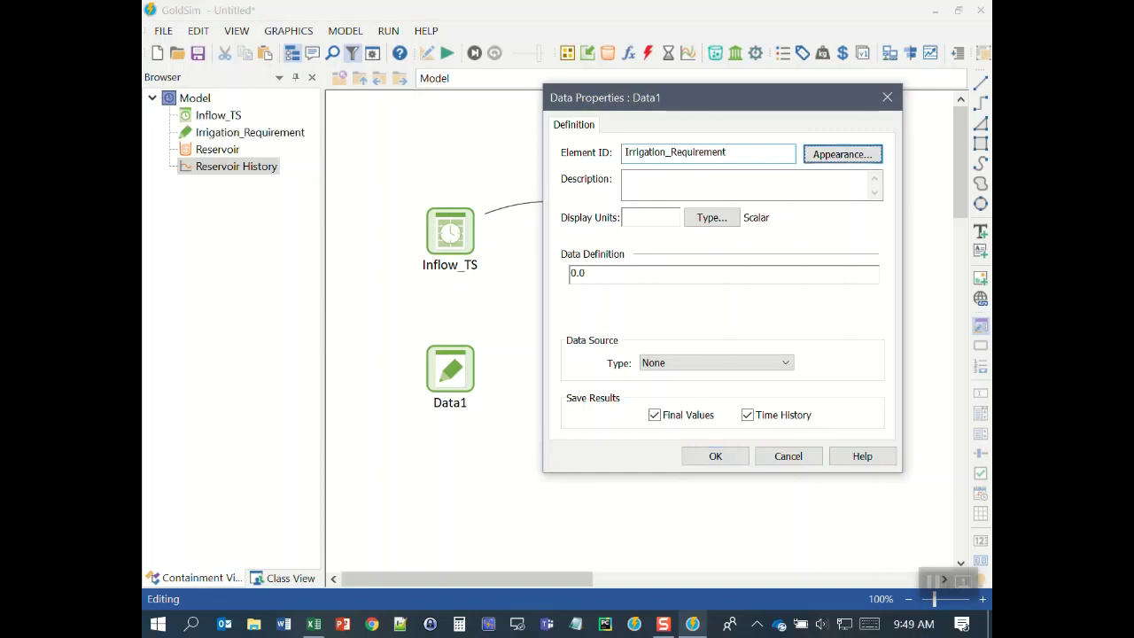
# Describe Irrigation_Requirement as "Water required for irrigation, which is used for outflow from the reservoir" and set its display units to l/s
pyautogui.write('Water re')
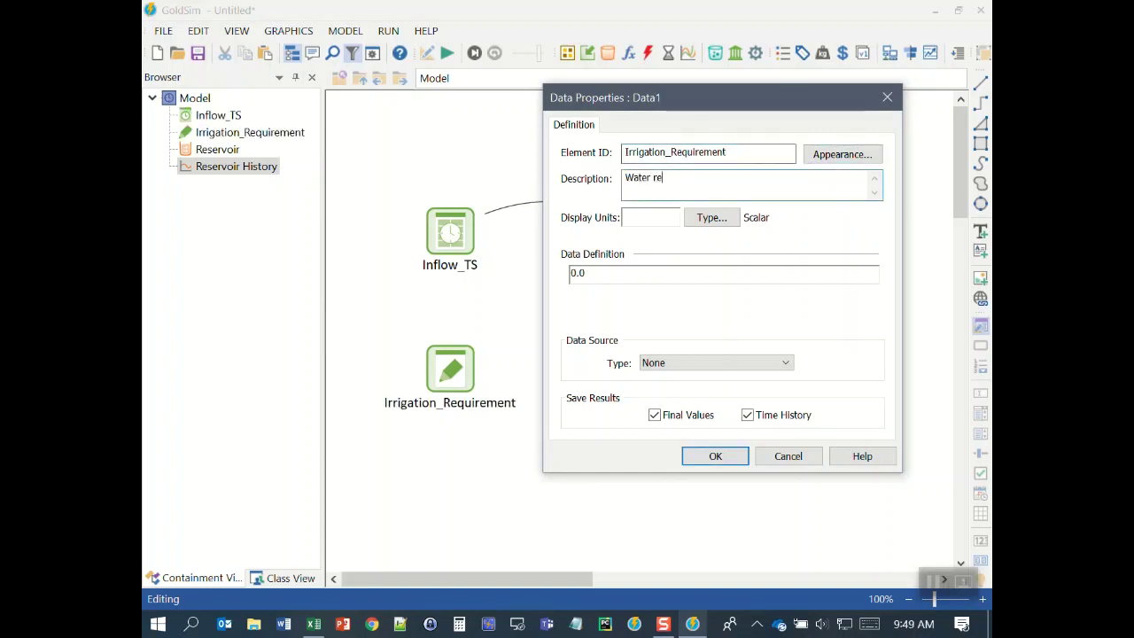
pyautogui.write('quired for irrigation')
pyautogui.write('which ')
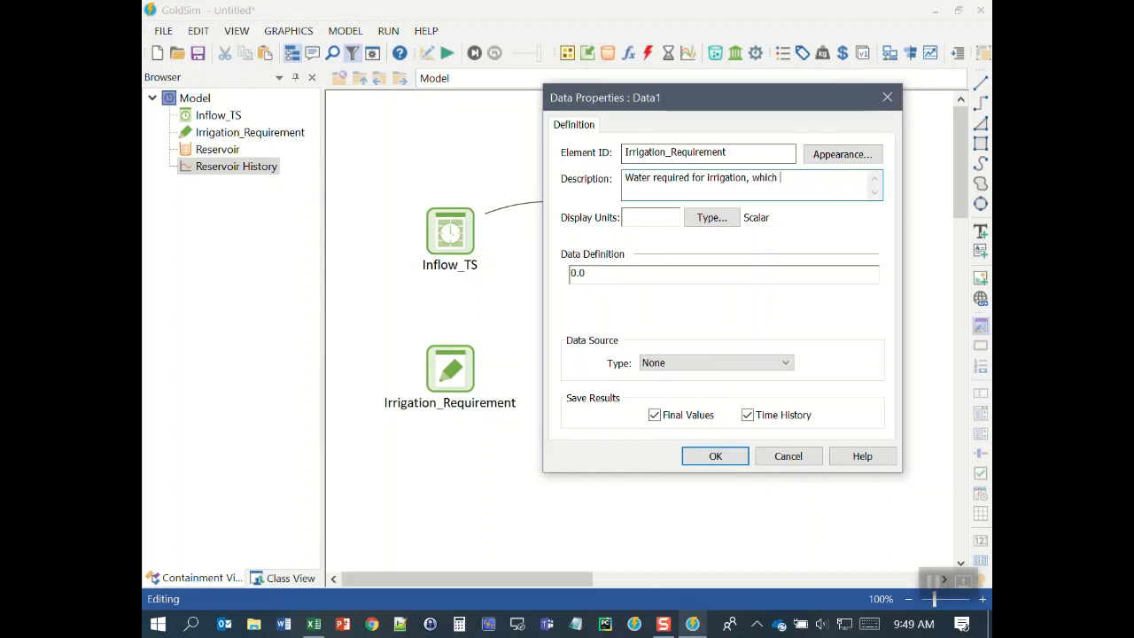
pyautogui.write('is used for outflow f')
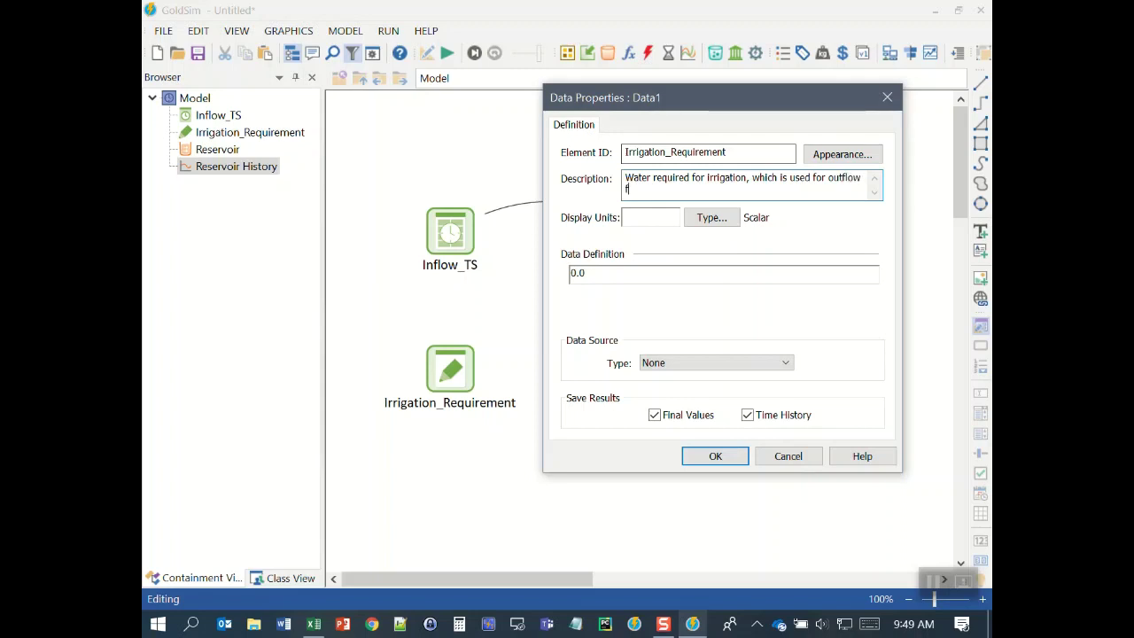
pyautogui.write('rom the reservoir')
pyautogui.press('Tab')
pyautogui.write('l/s')
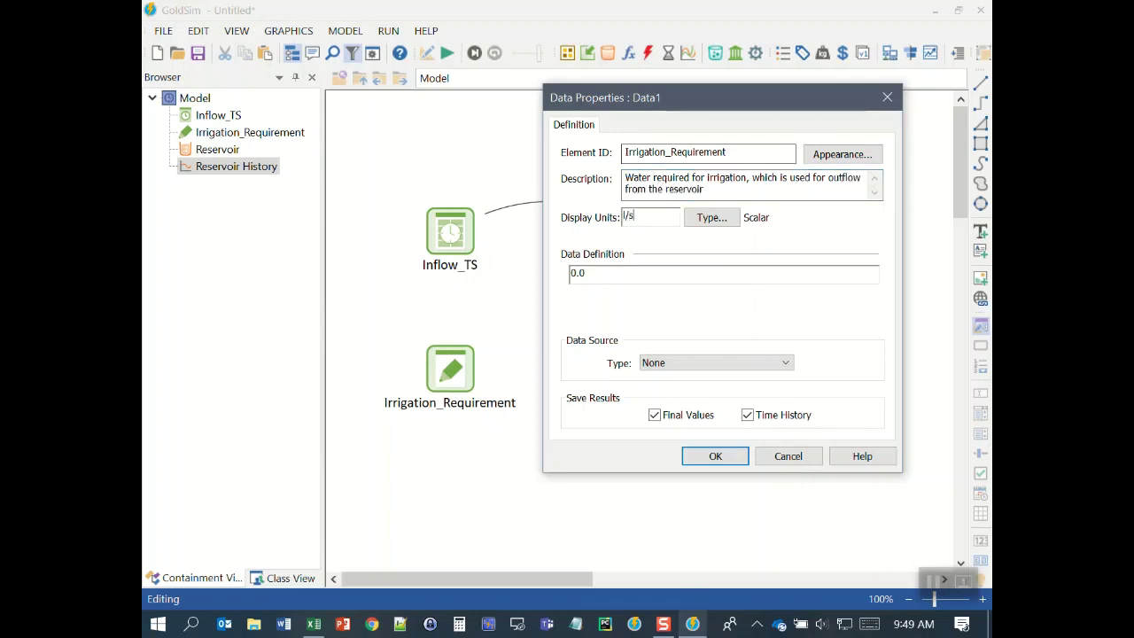
# Try gpm and m3/week as the display units of Irrigation_Requirement
pyautogui.moveTo(656, 105); pyautogui.dragTo(725, 61)
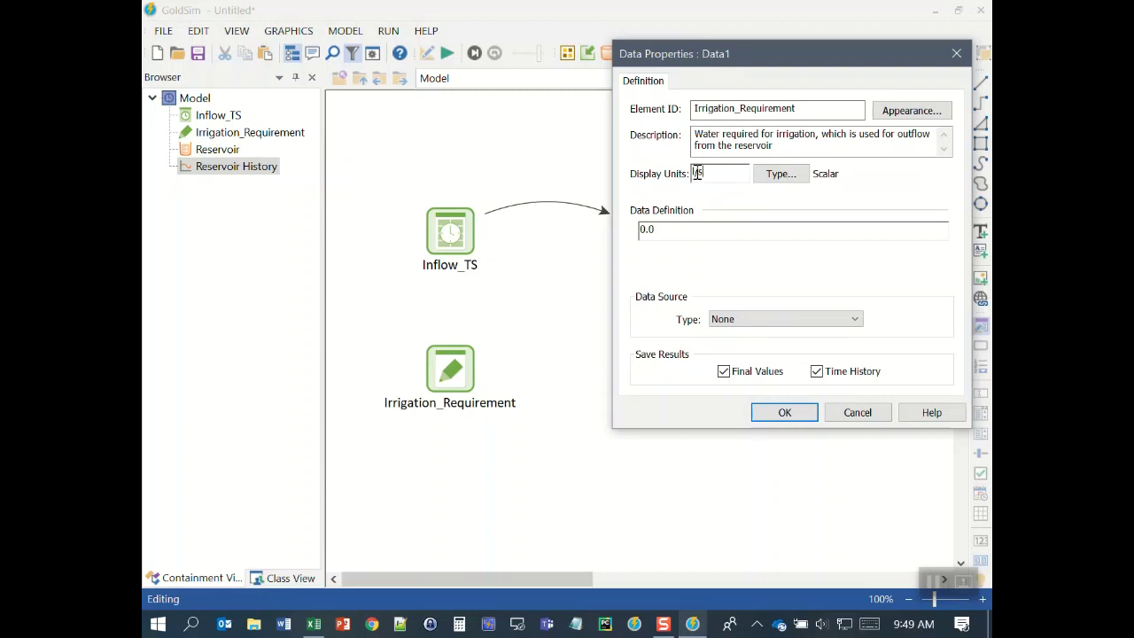
pyautogui.doubleClick(697, 170)
pyautogui.press('BackSpace')
pyautogui.write('gpm')
pyautogui.press('BackSpace')
pyautogui.press('BackSpace')
pyautogui.press('BackSpace')
pyautogui.write('m3/week')
# Define Irrigation_Requirement as 250 l/s with display units of l/s and accept the element's properties
pyautogui.click(679, 233)
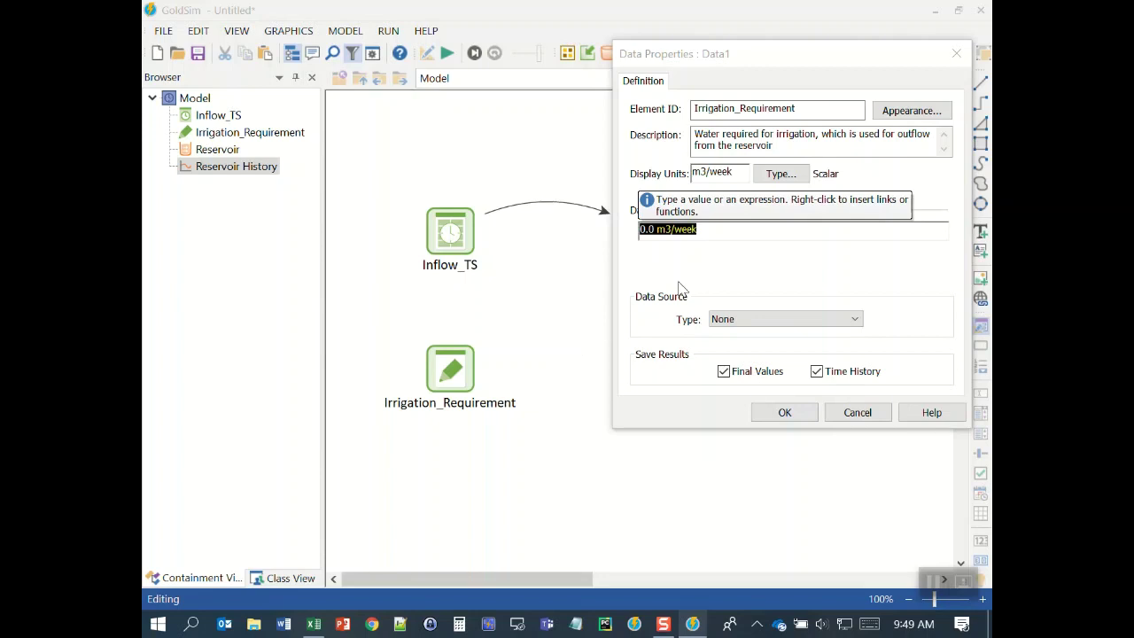
pyautogui.write('25')
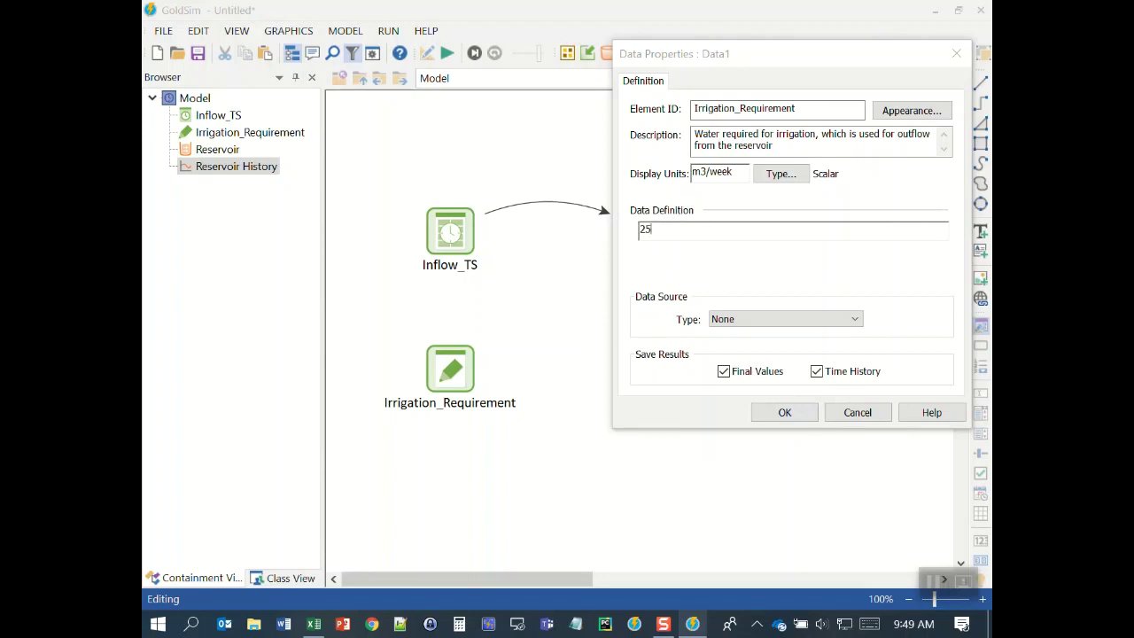
pyautogui.write('0 l/s')
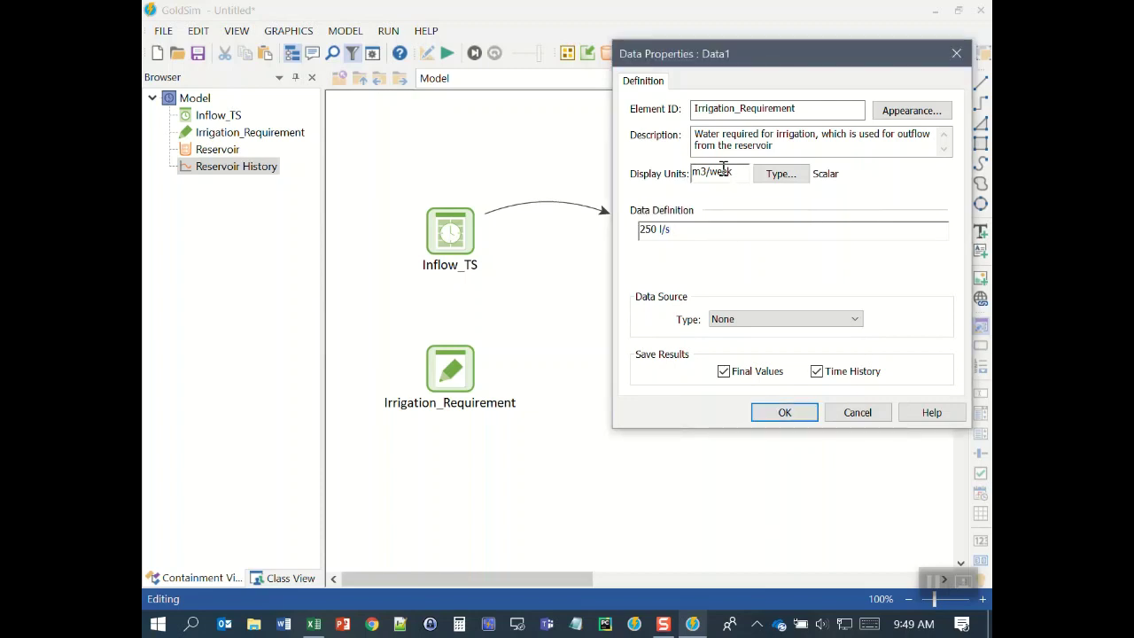
pyautogui.moveTo(732, 172); pyautogui.dragTo(628, 171)
pyautogui.press('BackSpace')
pyautogui.click(729, 236)
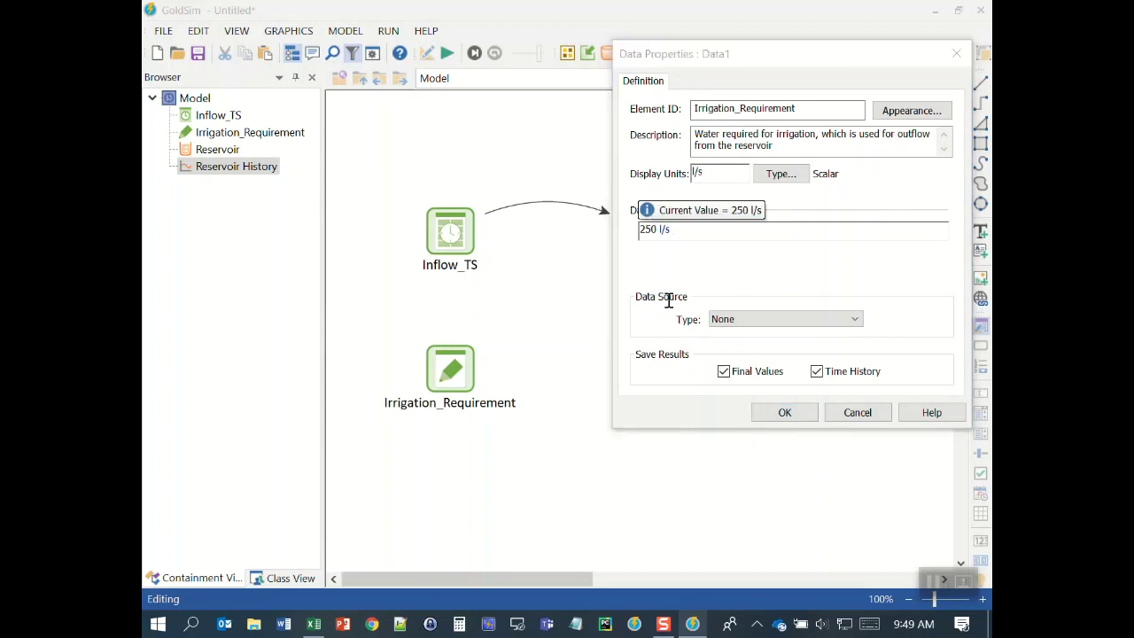
pyautogui.click(784, 416)
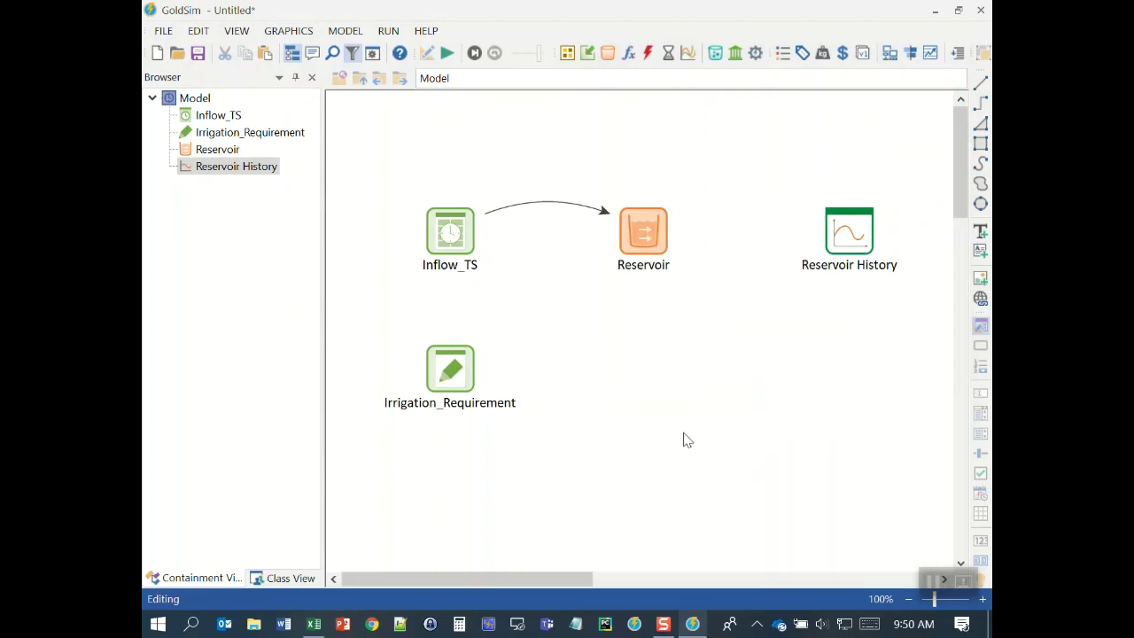
# Switch to the Reservoir Data.xlsx workbook in Excel and examine the monthly irrigation demand table near the start of the sheet
pyautogui.click(314, 623)
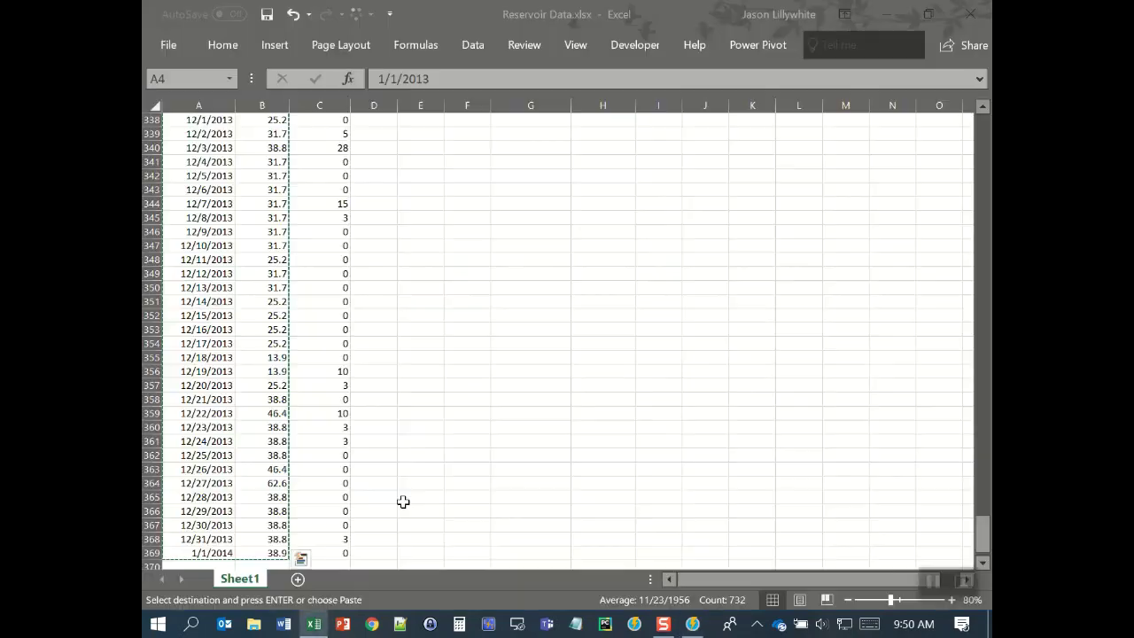
pyautogui.click(466, 218)
pyautogui.scroll(17, 873, 248)
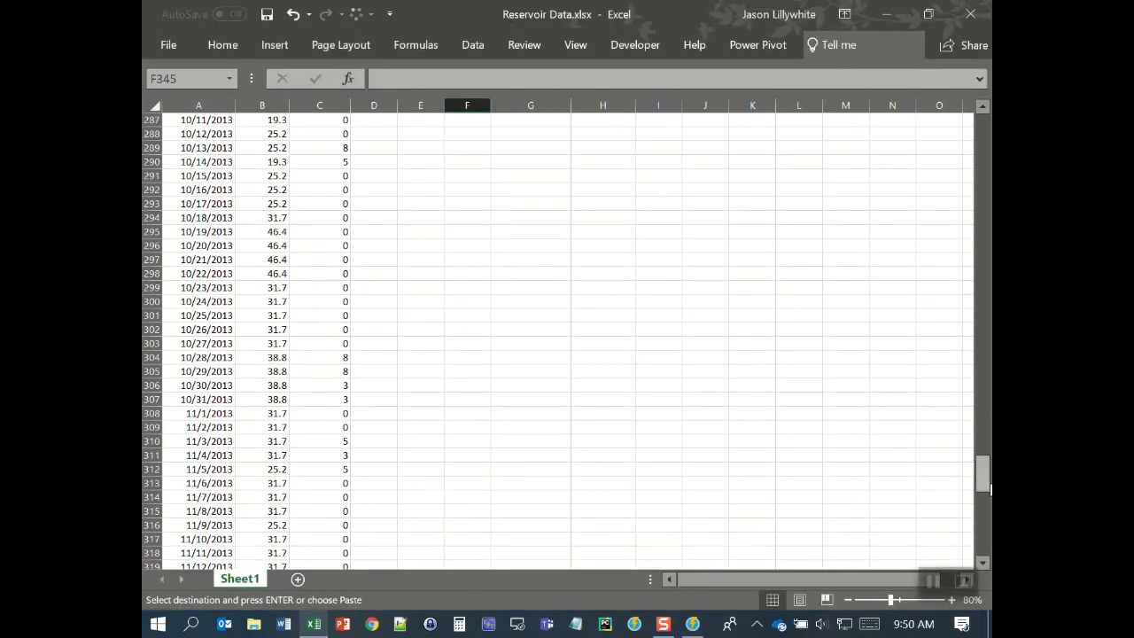
pyautogui.moveTo(990, 487); pyautogui.dragTo(983, 132)
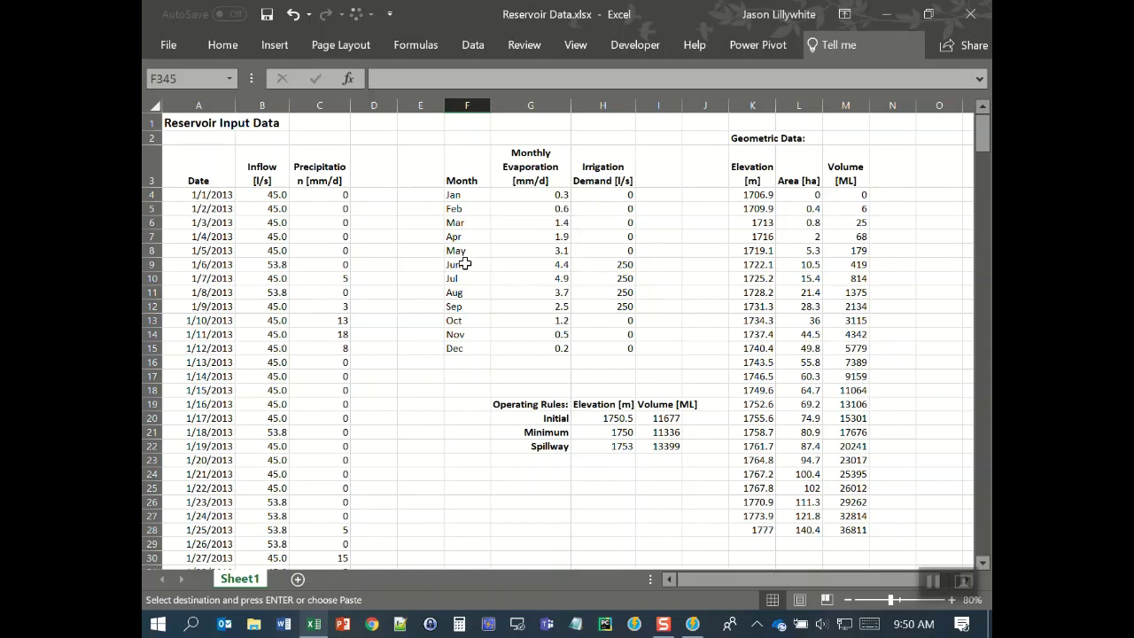
# Examine the monthly irrigation demand values from January to December to see which months require irrigation water
pyautogui.moveTo(603, 262); pyautogui.dragTo(602, 311)
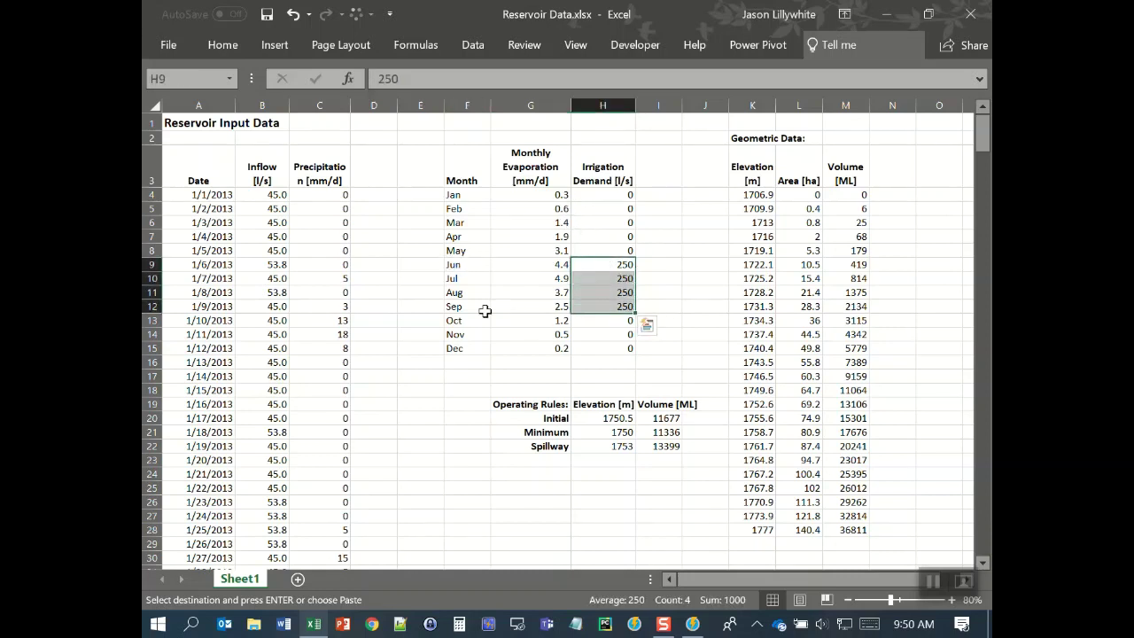
pyautogui.moveTo(604, 193); pyautogui.dragTo(592, 229)
pyautogui.click(593, 264)
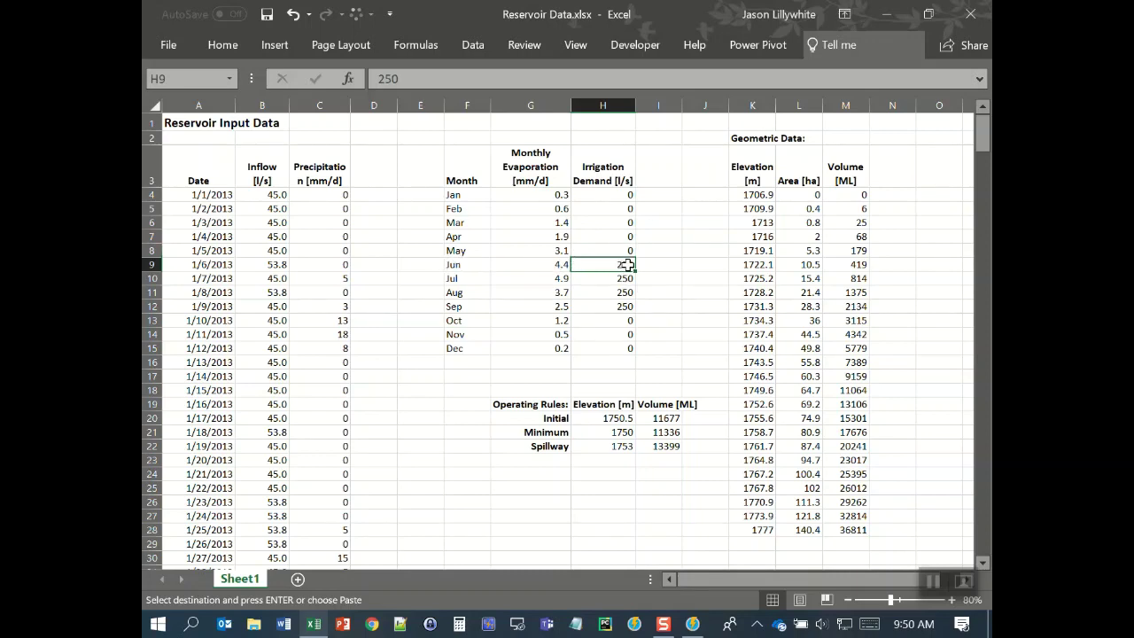
pyautogui.click(600, 320)
pyautogui.press('Up')
pyautogui.press('Up')
pyautogui.press('Up')
pyautogui.press('Up')
pyautogui.press('Up')
pyautogui.press('Up')
pyautogui.press('Up')
pyautogui.press('Up')
pyautogui.press('Up')
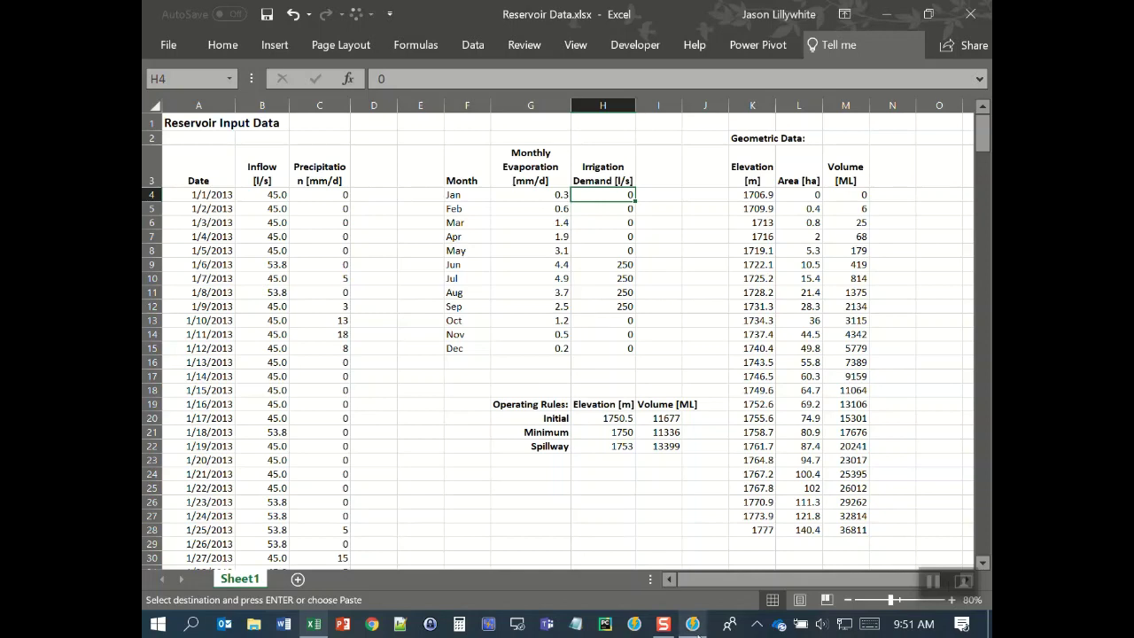
# Switch to GoldSim and add a Status element named Irrigation_ON below the Irrigation_Requirement element
pyautogui.click(693, 623)
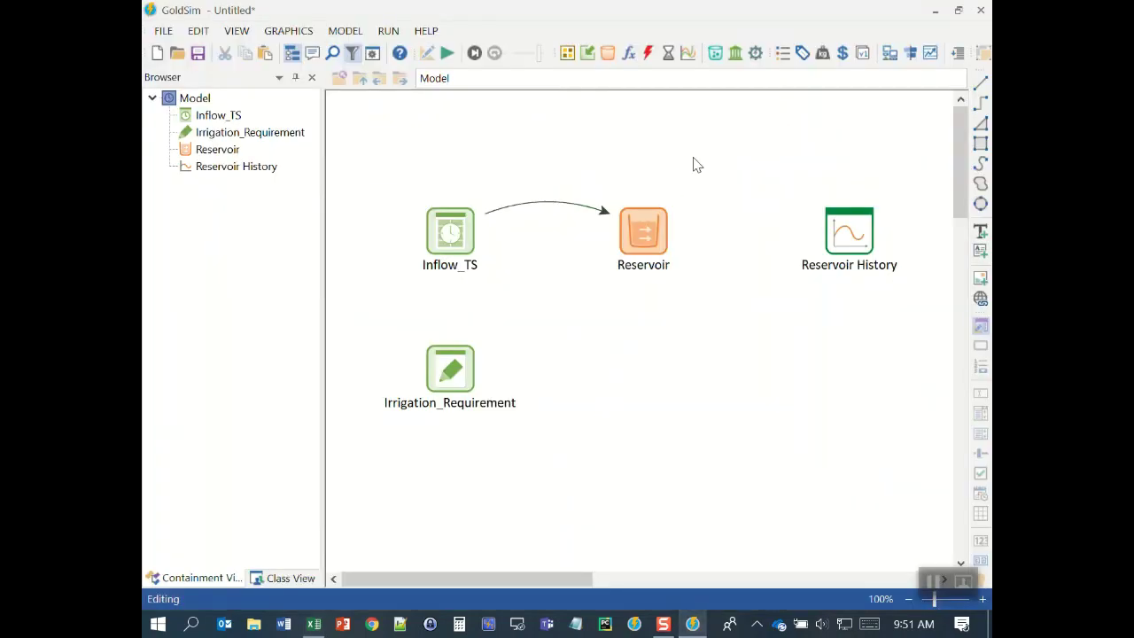
pyautogui.click(648, 54)
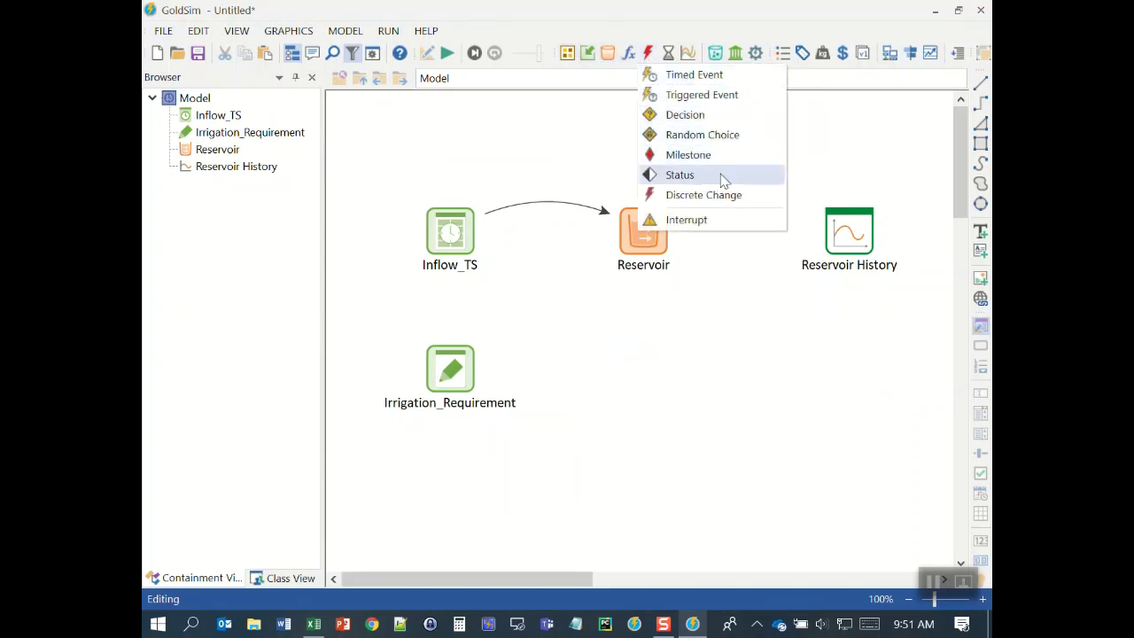
pyautogui.click(680, 175)
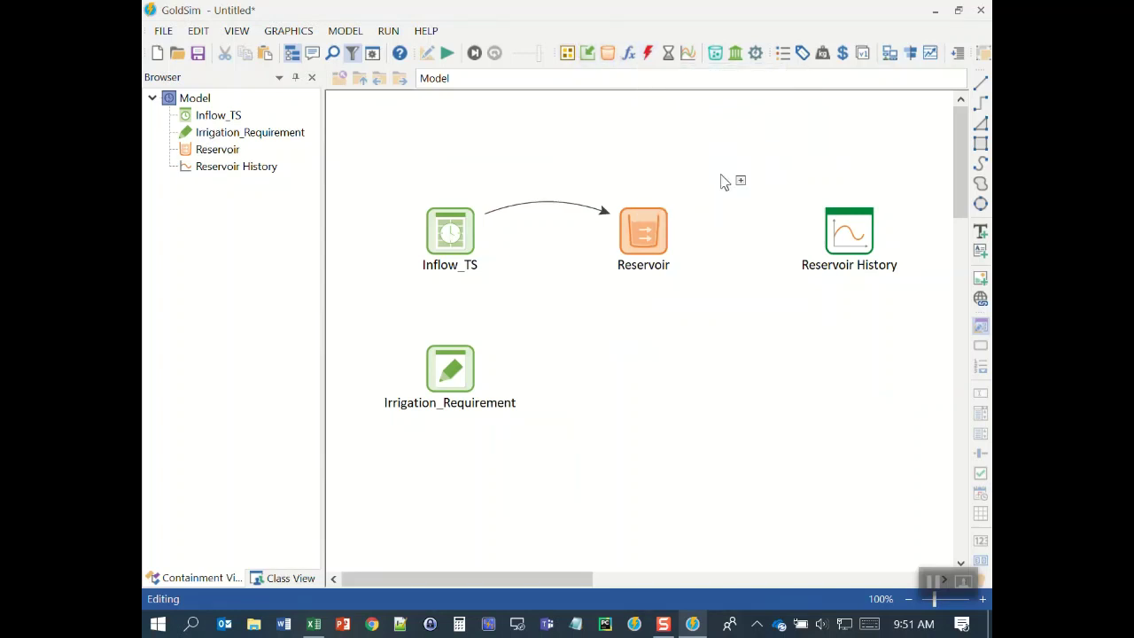
pyautogui.click(445, 499)
pyautogui.moveTo(546, 129); pyautogui.dragTo(706, 90)
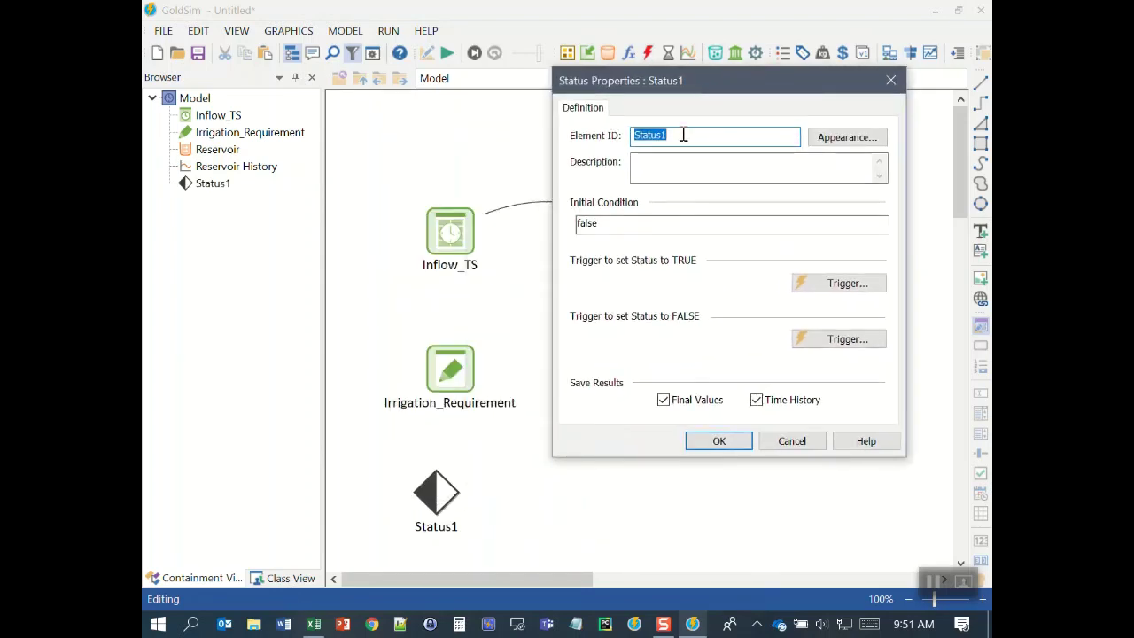
pyautogui.write('I')
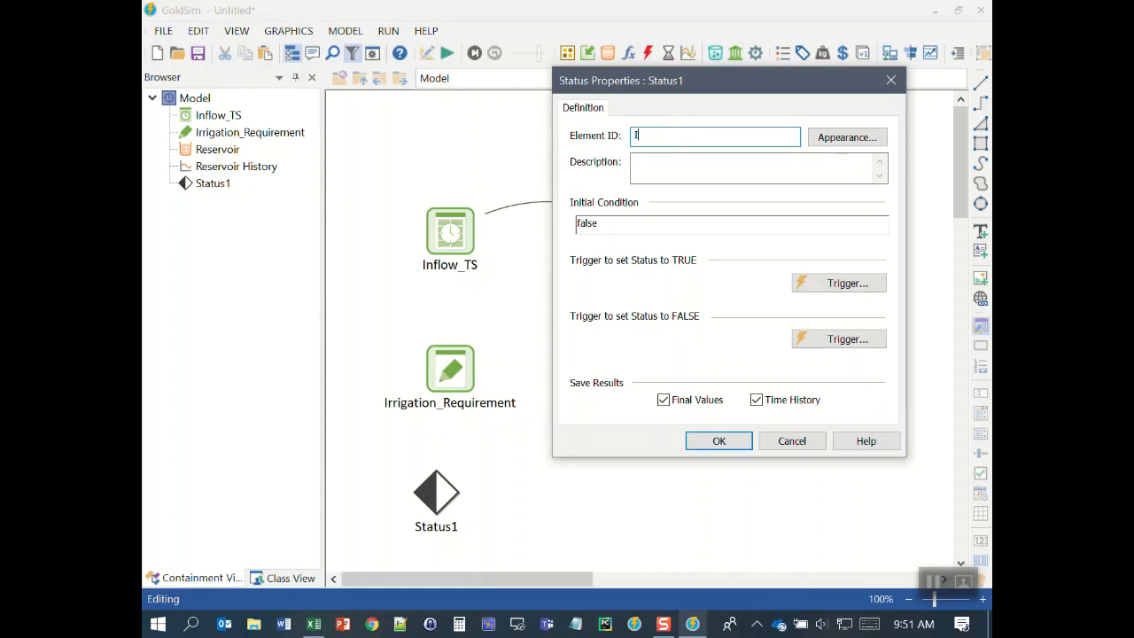
pyautogui.write('rrigation_ON')
pyautogui.press('Tab')
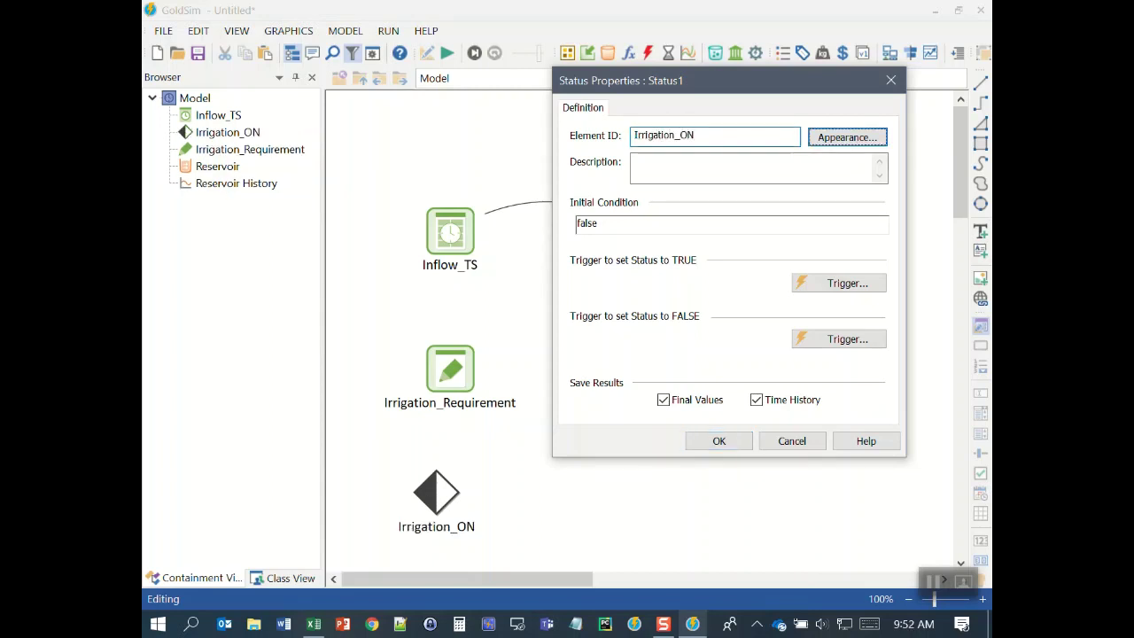
# Describe Irrigation_ON as "True if the irrigation season is ON; False if OFF"
pyautogui.press('Tab')
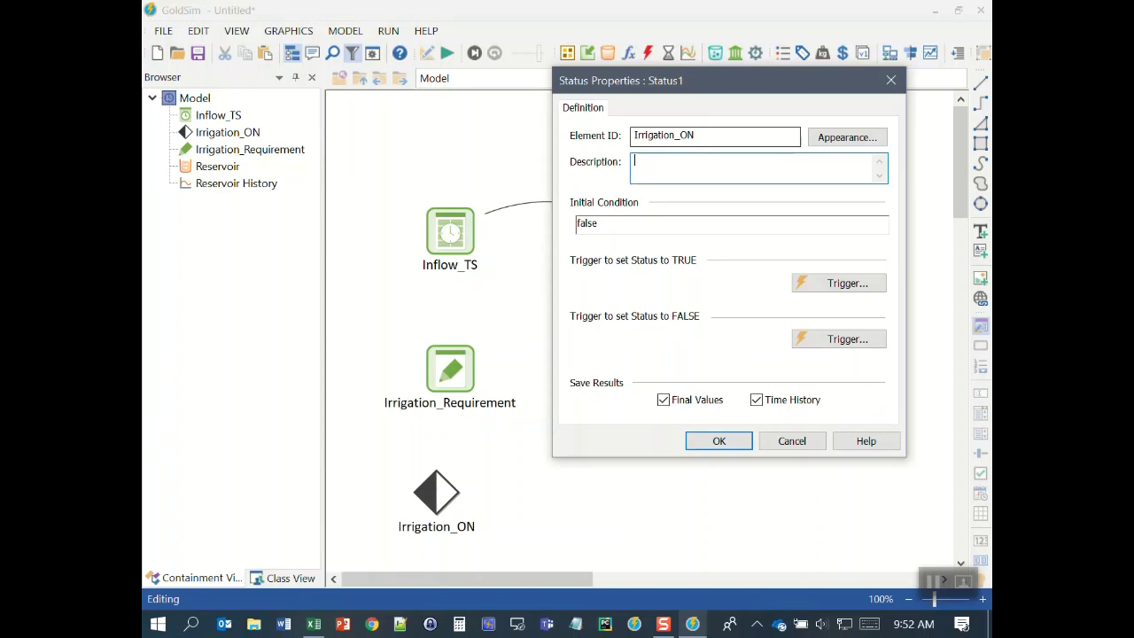
pyautogui.write('True if the irrigation')
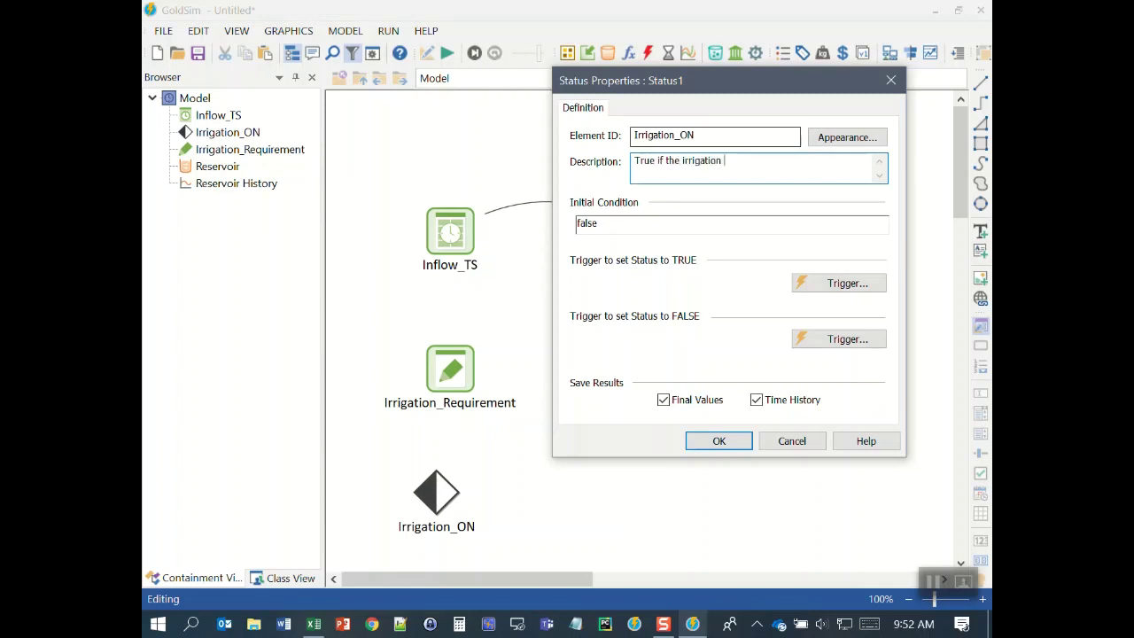
pyautogui.write(' season is ON; False if OFF')
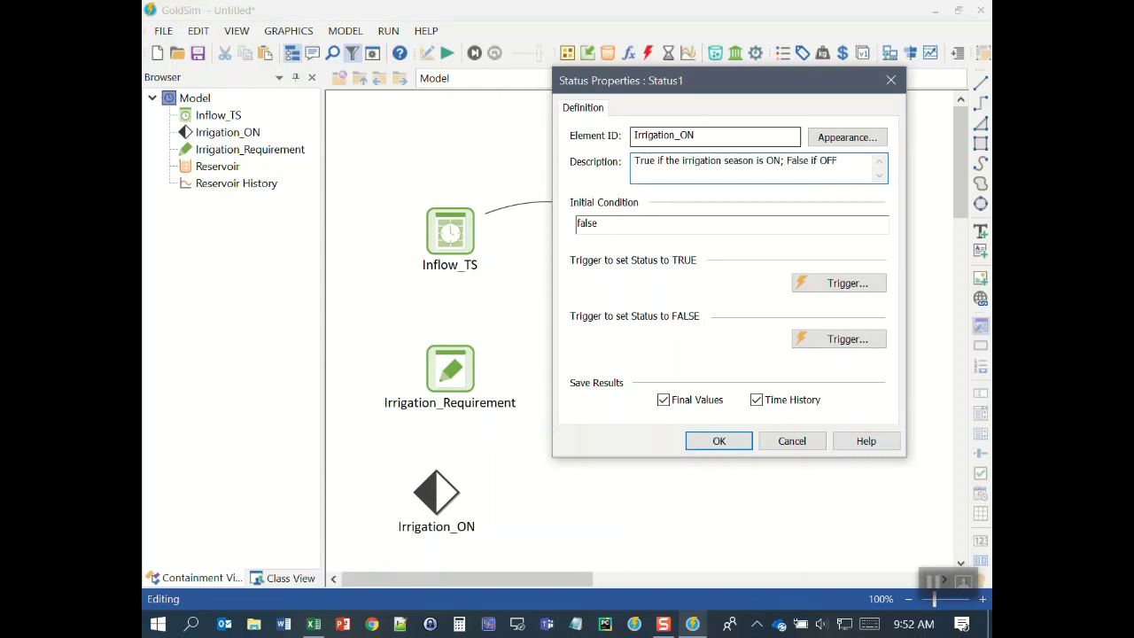
pyautogui.moveTo(775, 95); pyautogui.dragTo(814, 63)
pyautogui.moveTo(628, 52); pyautogui.dragTo(619, 80)
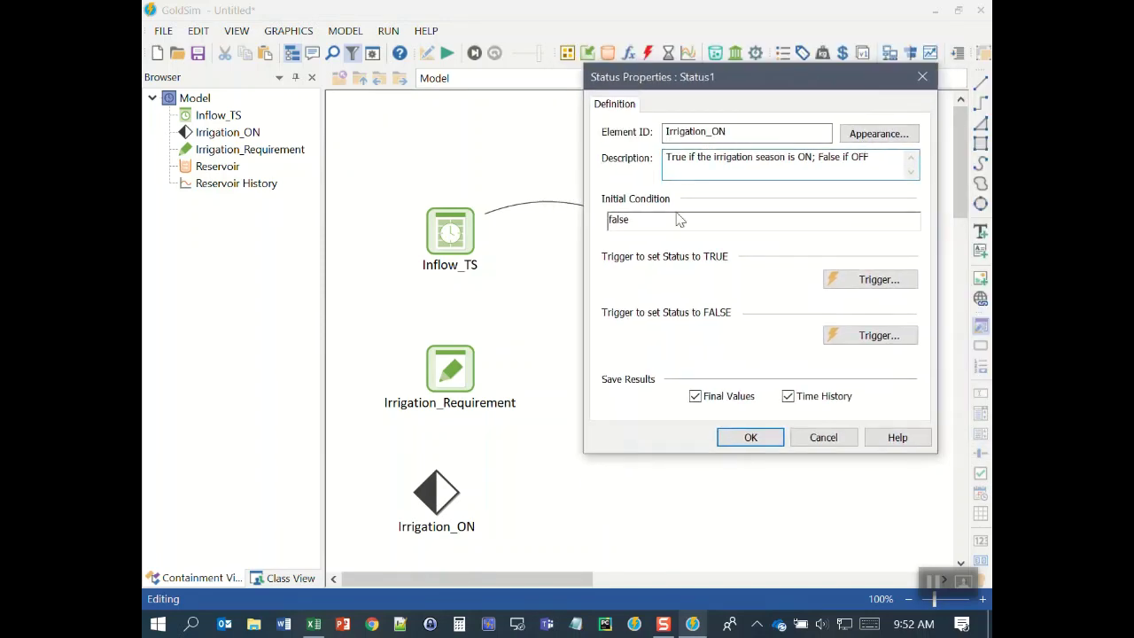
# Define the trigger that sets Irrigation_ON to TRUE as an On True event with the condition month > 4
pyautogui.click(886, 281)
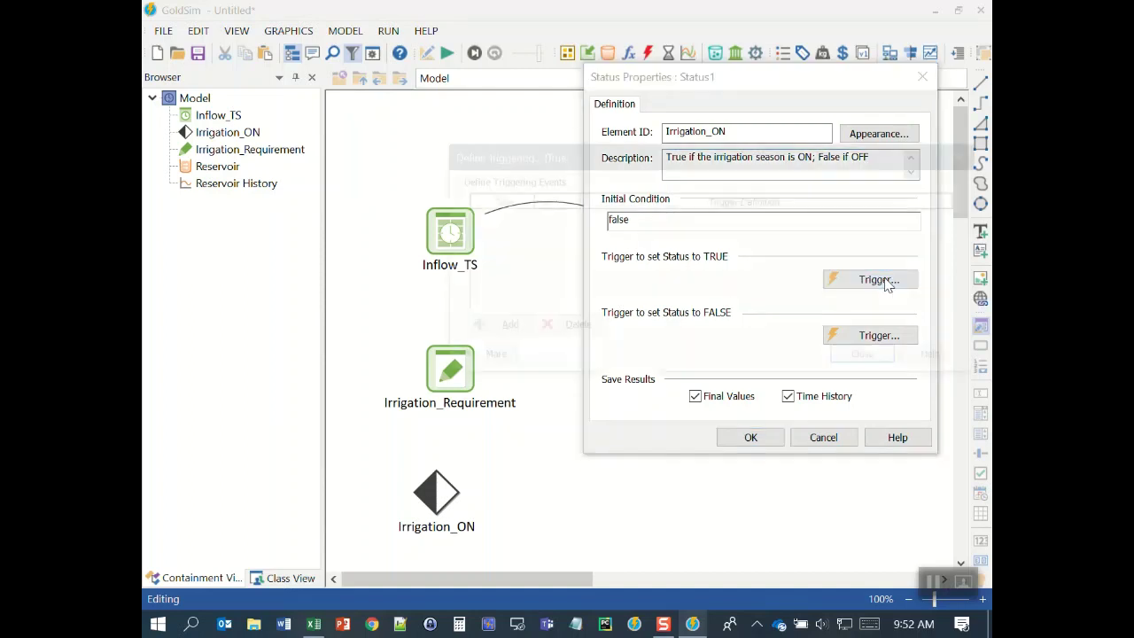
pyautogui.moveTo(786, 160); pyautogui.dragTo(780, 106)
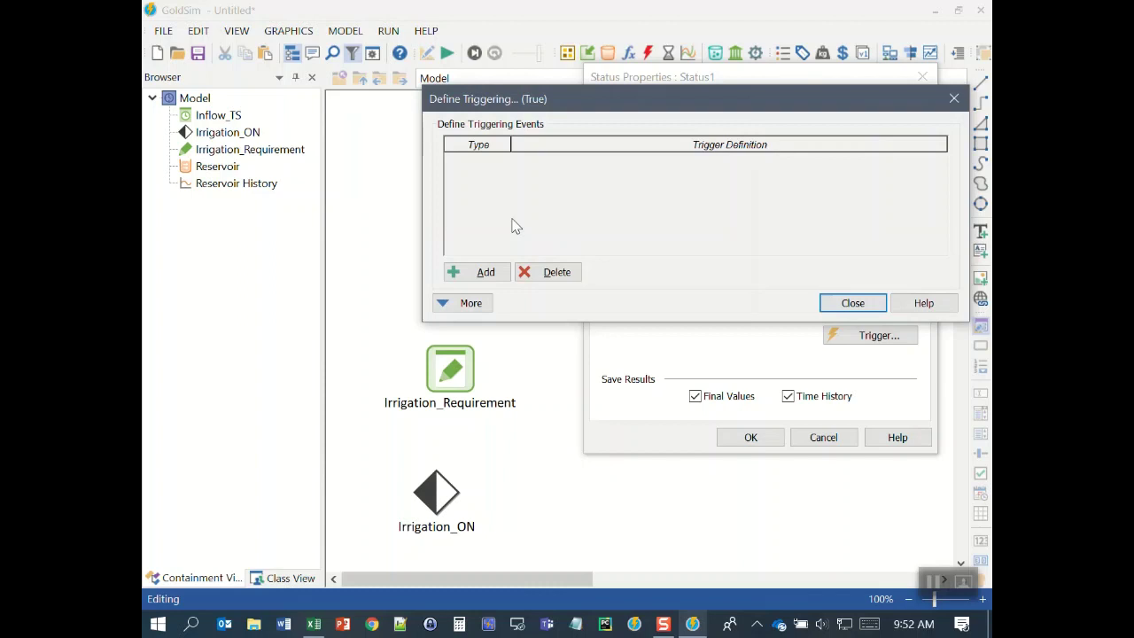
pyautogui.click(486, 271)
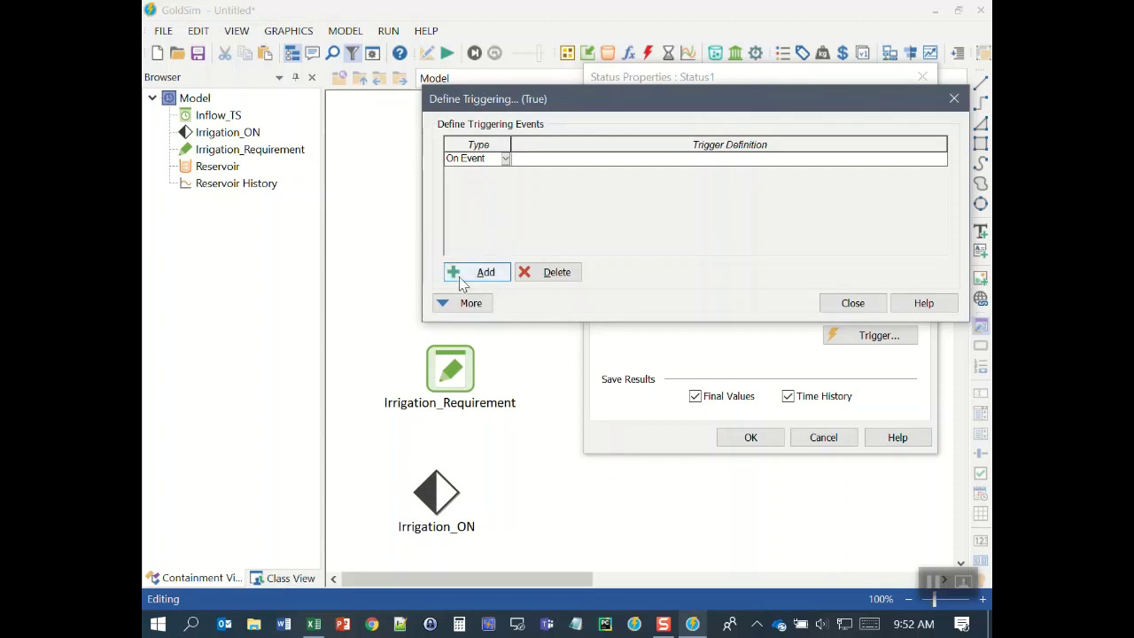
pyautogui.click(505, 159)
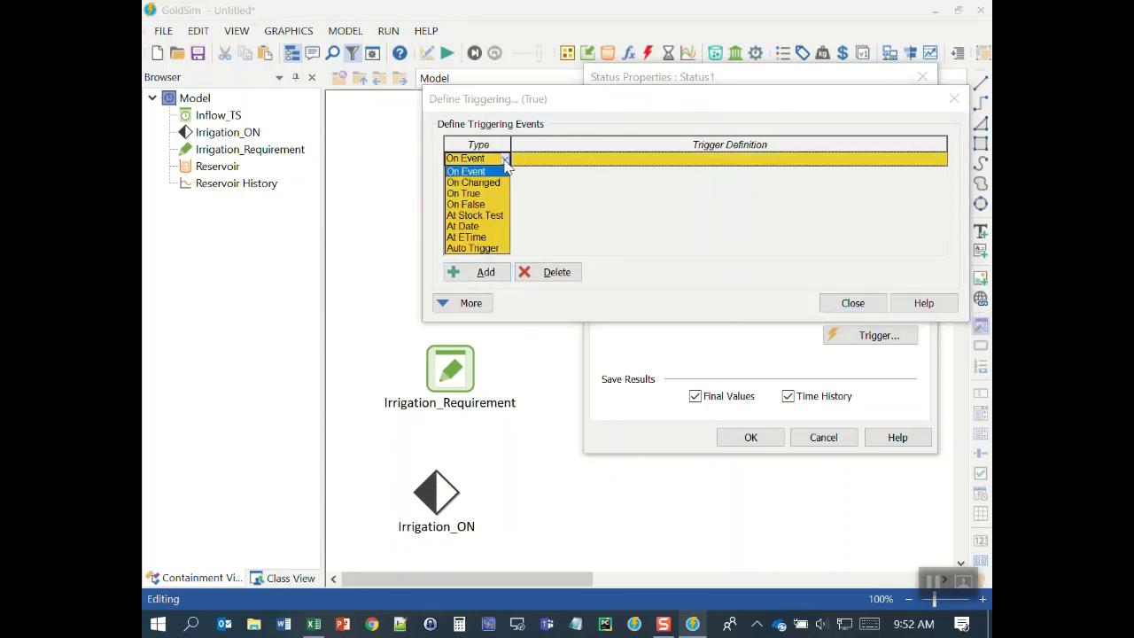
pyautogui.click(469, 193)
pyautogui.click(536, 161)
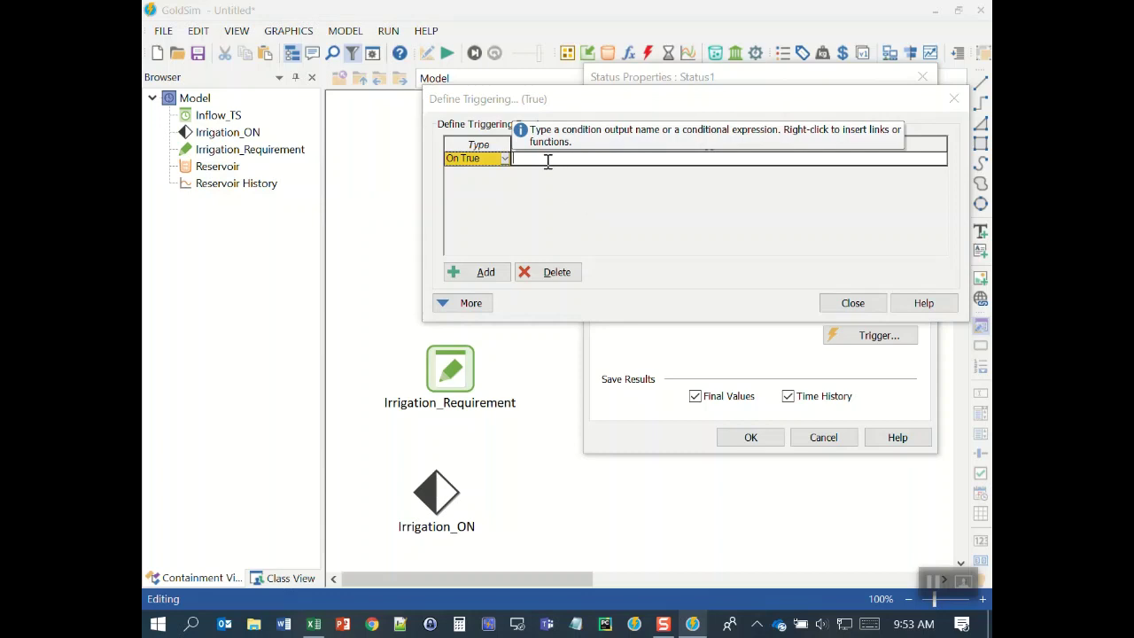
pyautogui.write('month')
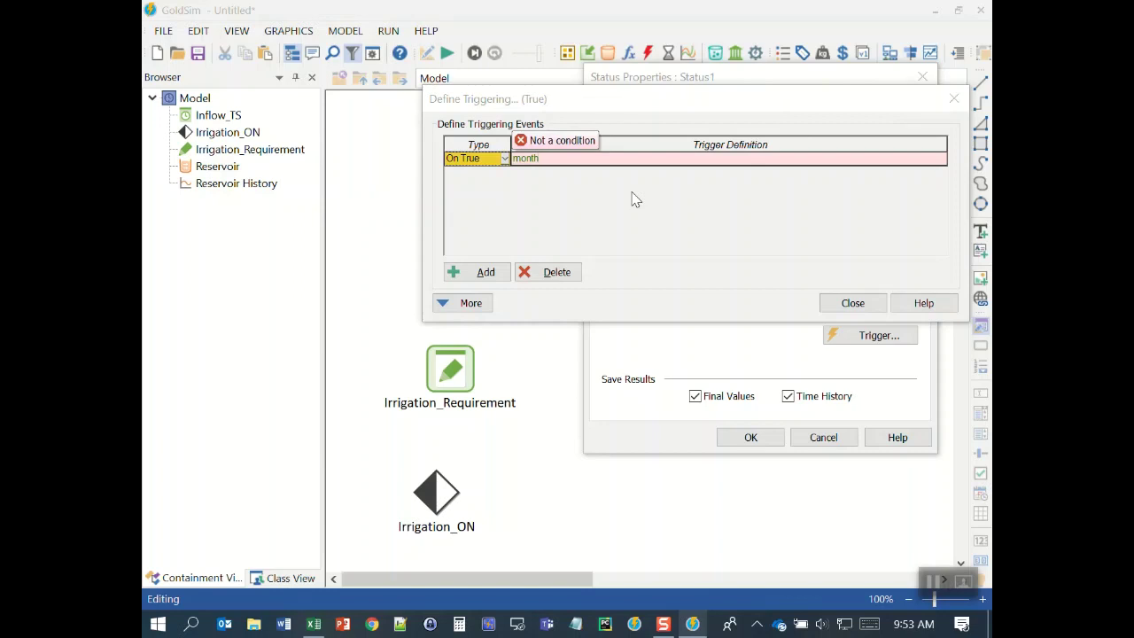
pyautogui.write(' > ')
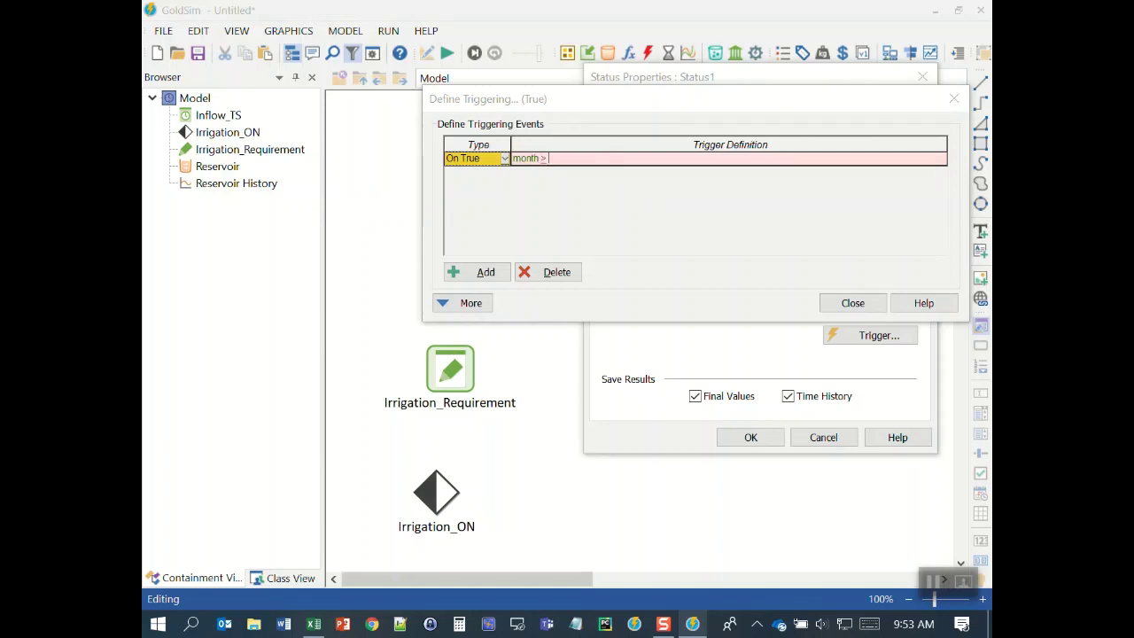
pyautogui.write('4')
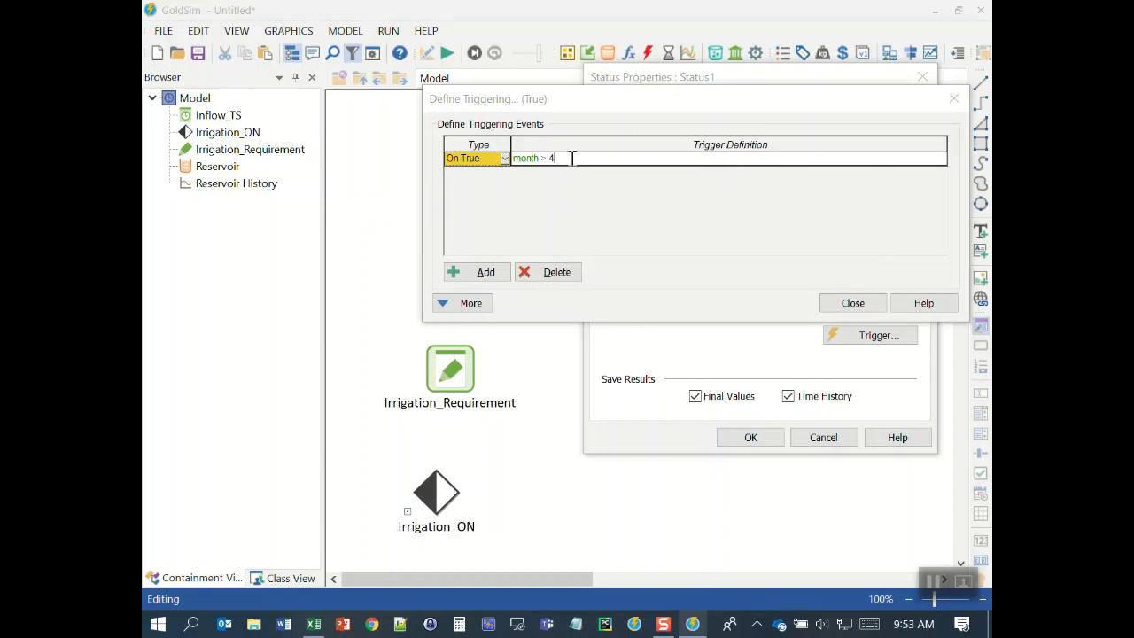
pyautogui.click(856, 304)
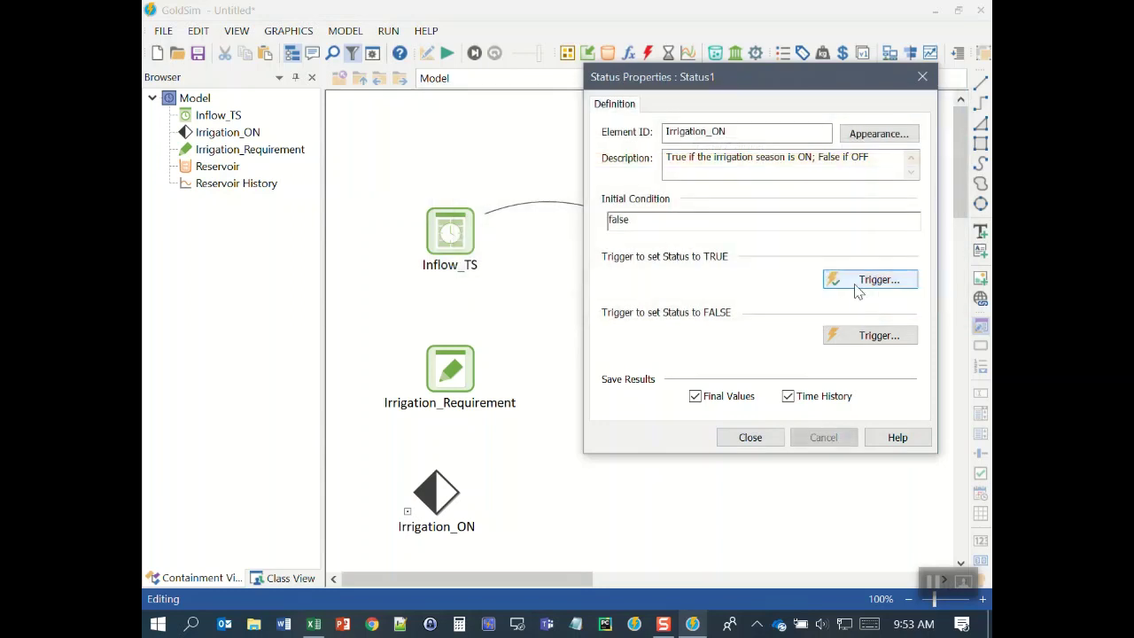
# Define the trigger that sets Irrigation_ON to FALSE as an On True event with the condition month > 10
pyautogui.click(877, 337)
pyautogui.click(496, 327)
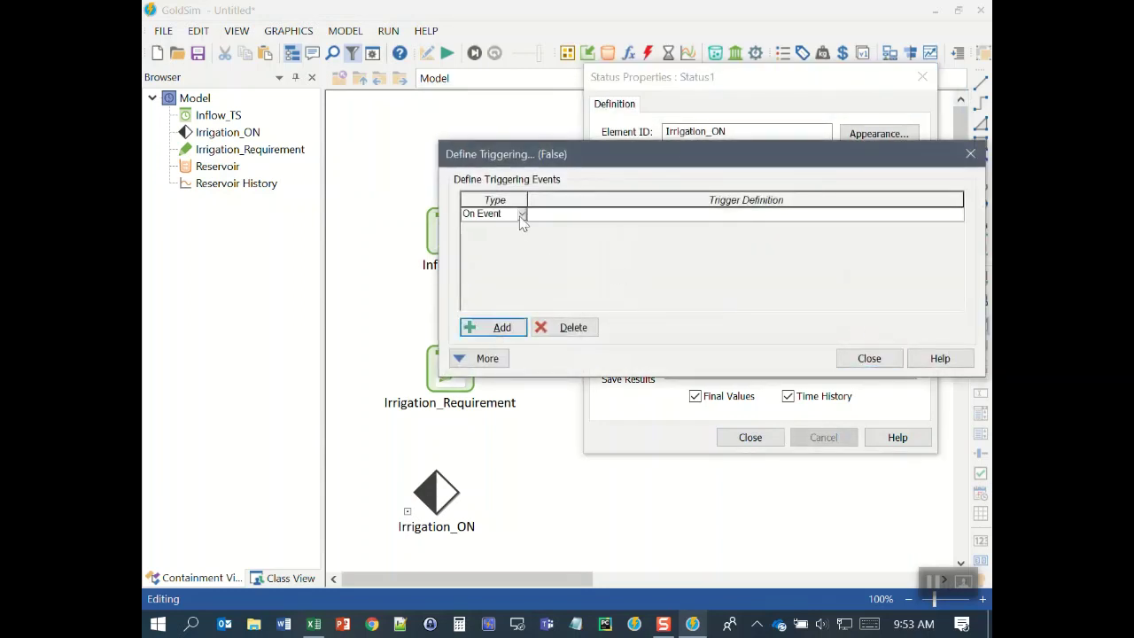
pyautogui.click(522, 214)
pyautogui.click(491, 255)
pyautogui.click(541, 214)
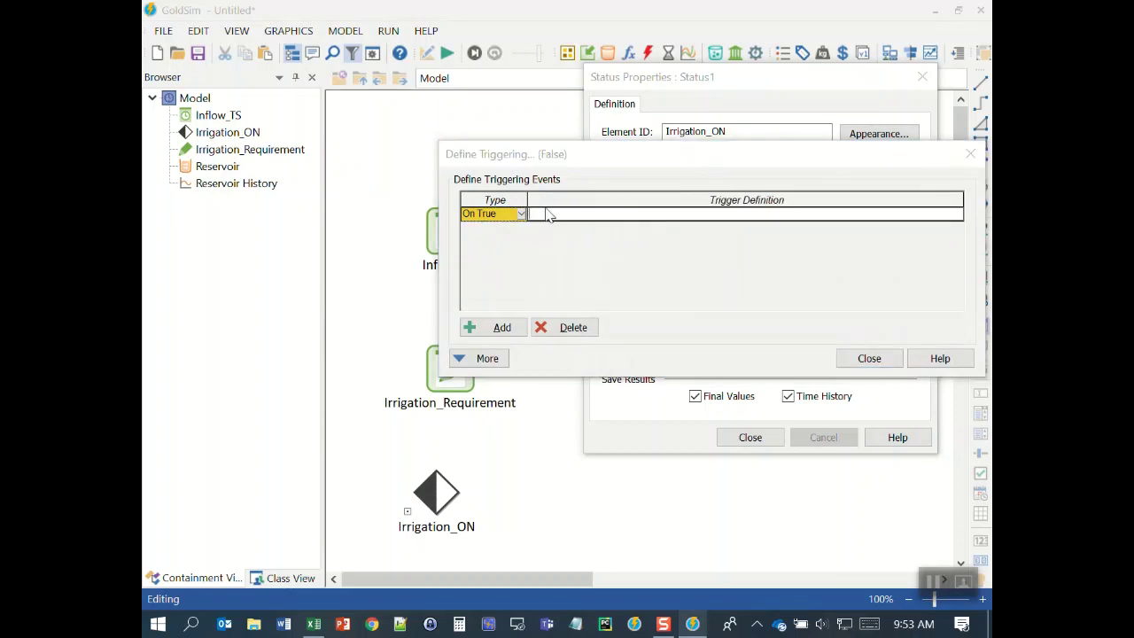
pyautogui.write('month')
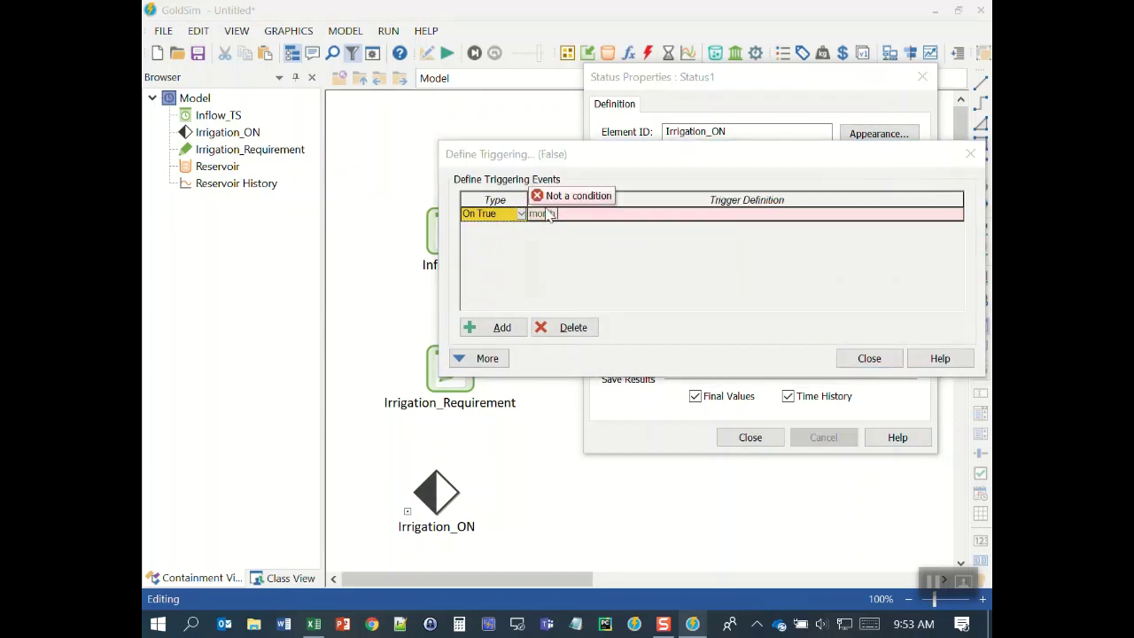
pyautogui.write(' > 10')
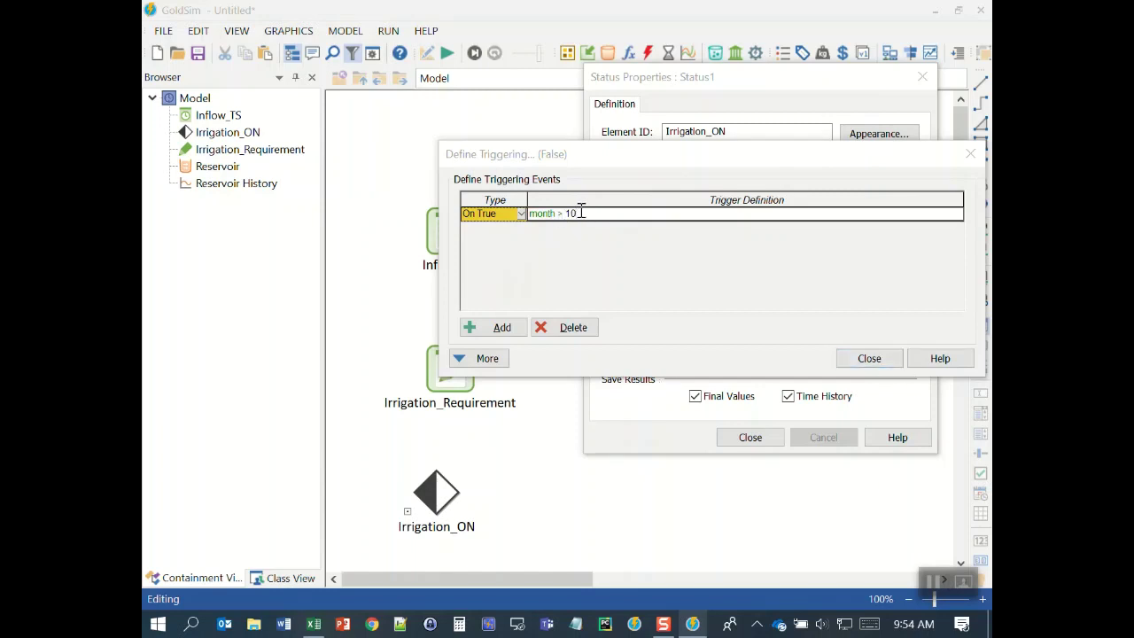
# Check the irrigation months in the Excel workbook, and change the FALSE trigger's condition in GoldSim to Month >= 10
pyautogui.click(314, 625)
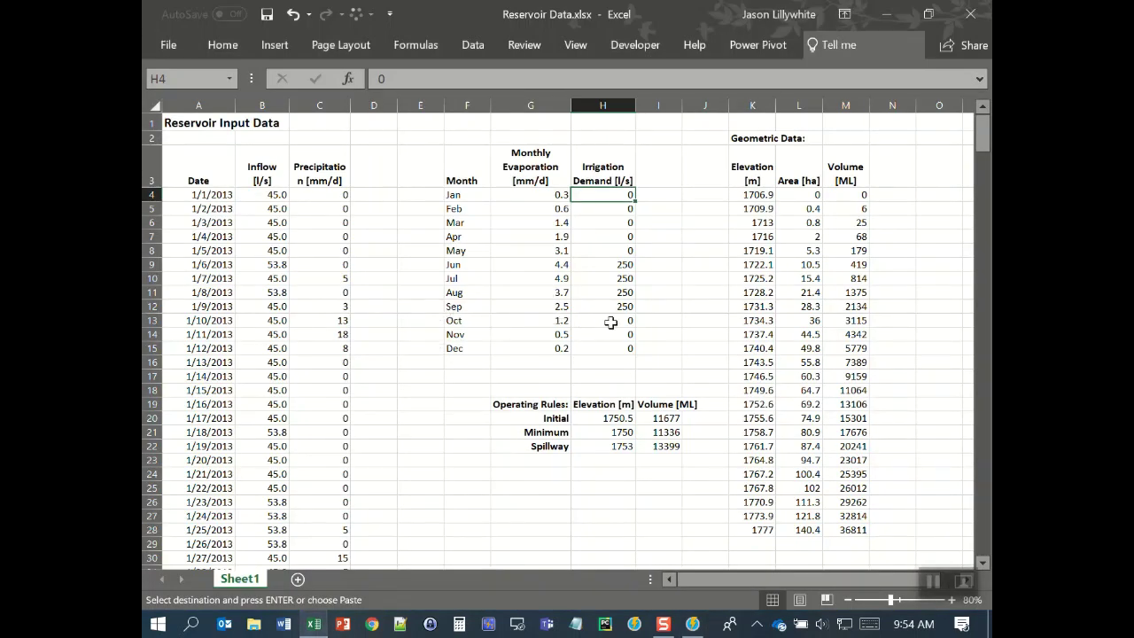
pyautogui.click(693, 624)
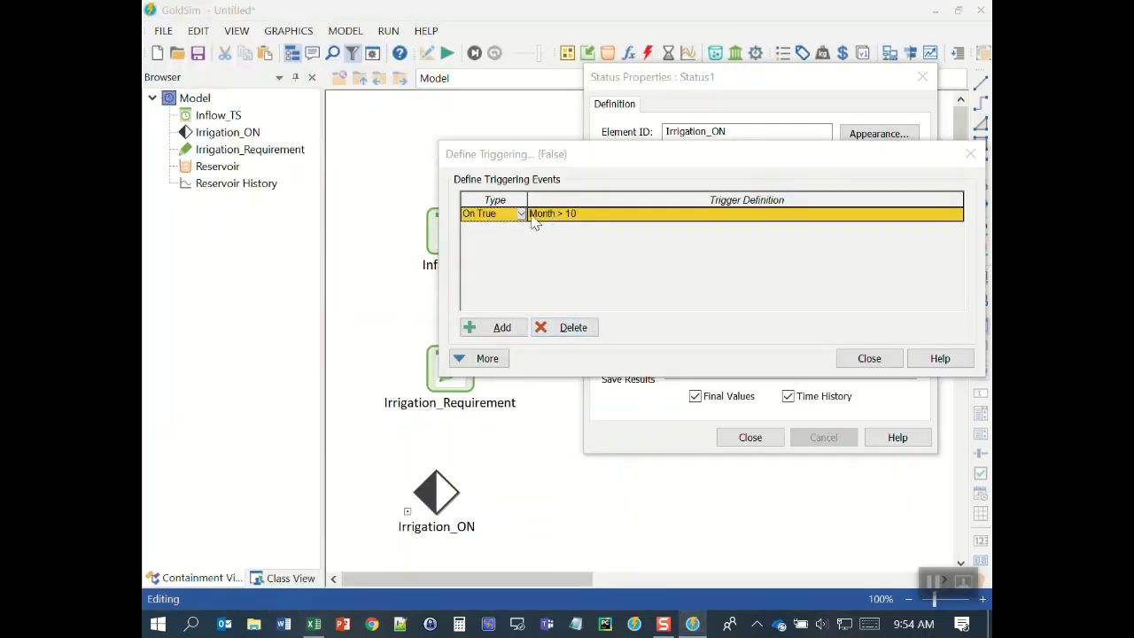
pyautogui.click(564, 218)
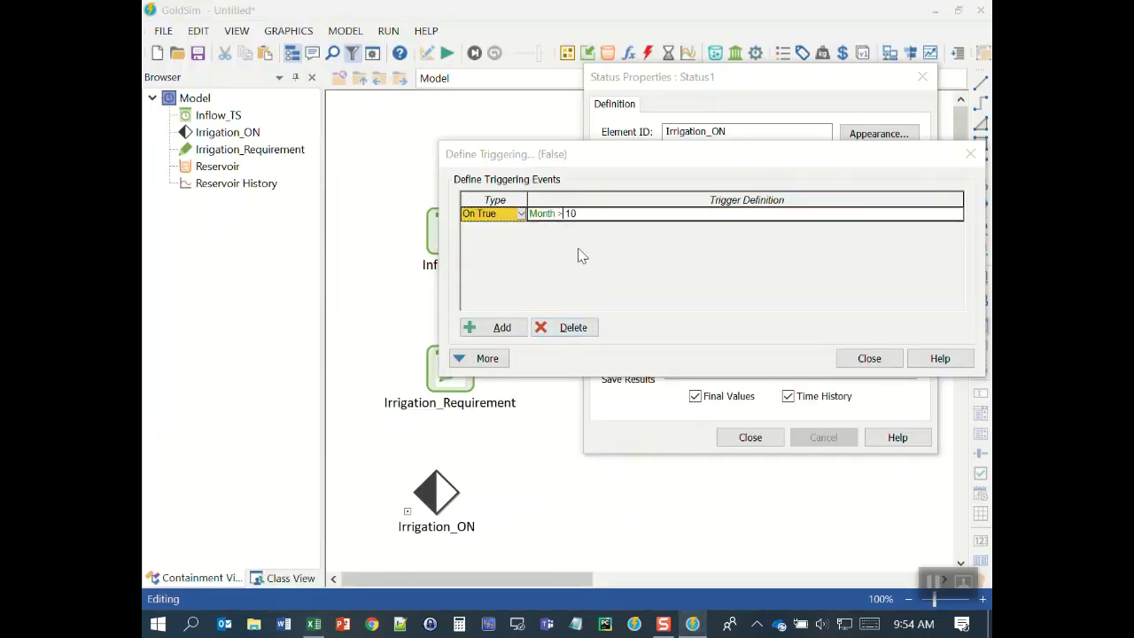
pyautogui.write('=')
pyautogui.click(869, 358)
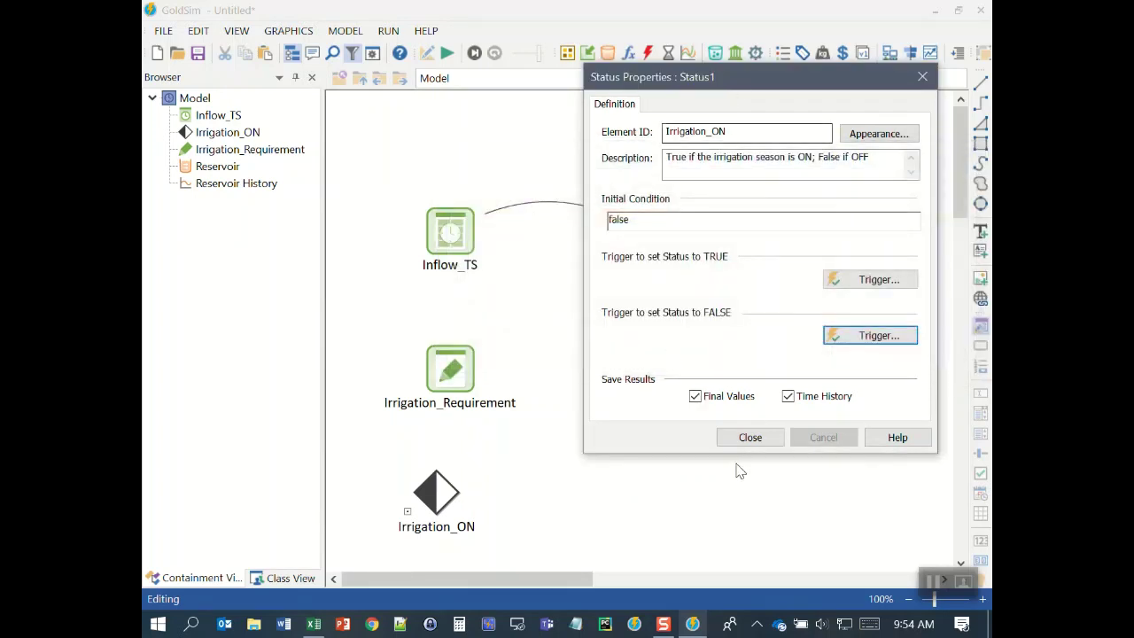
pyautogui.click(751, 437)
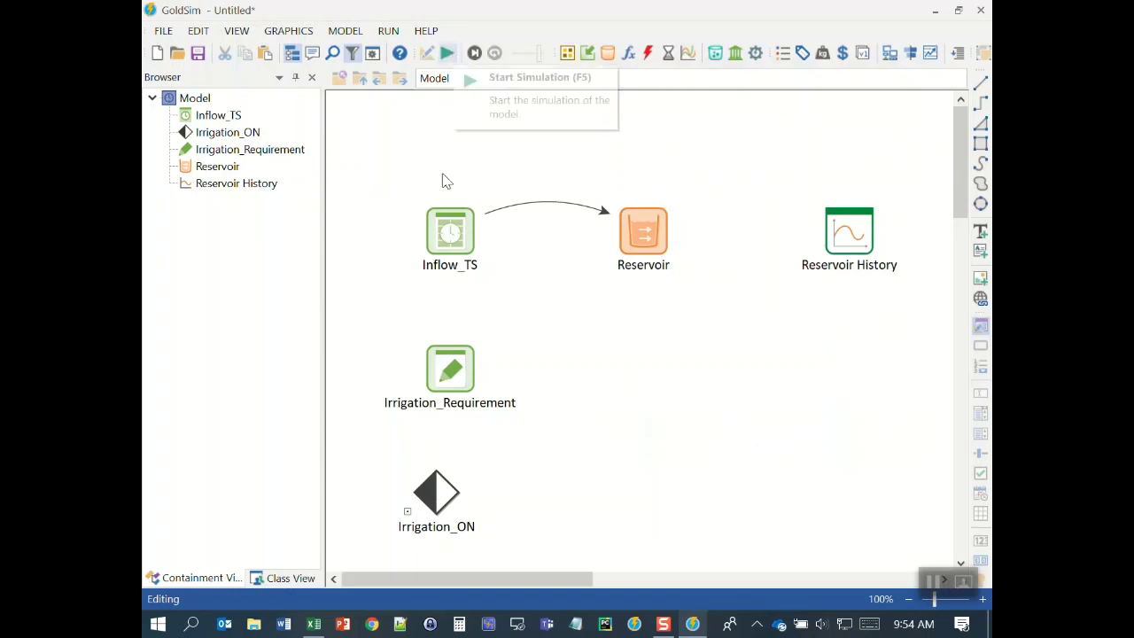
# Place the Irrigation_ON element directly beneath Irrigation_Requirement and run the simulation
pyautogui.click(436, 489)
pyautogui.moveTo(436, 489); pyautogui.dragTo(450, 449)
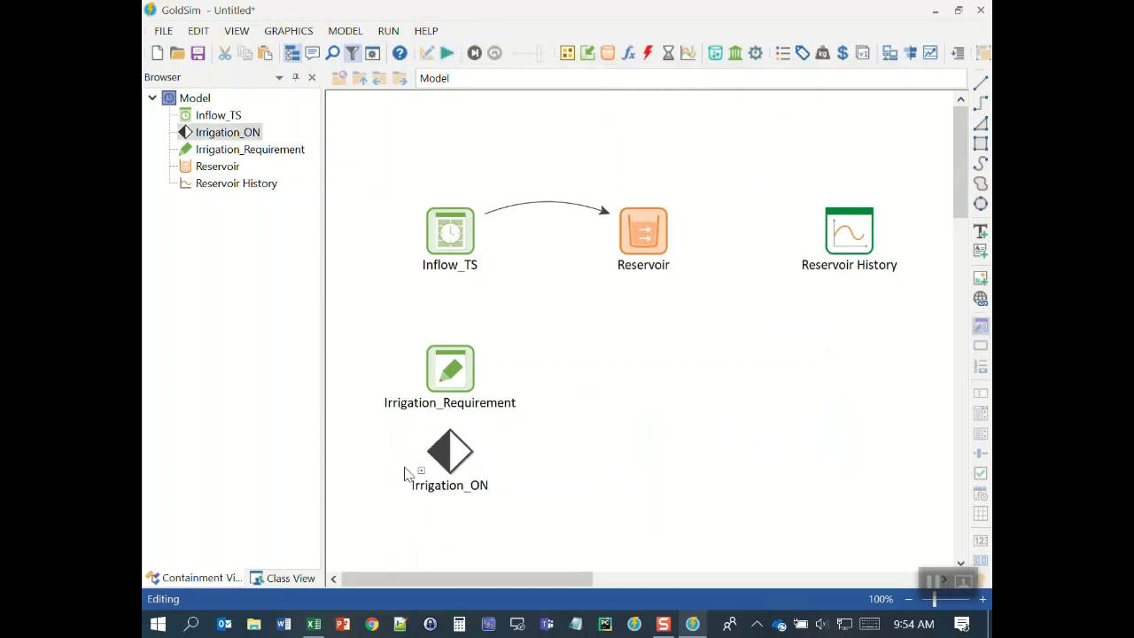
pyautogui.click(447, 53)
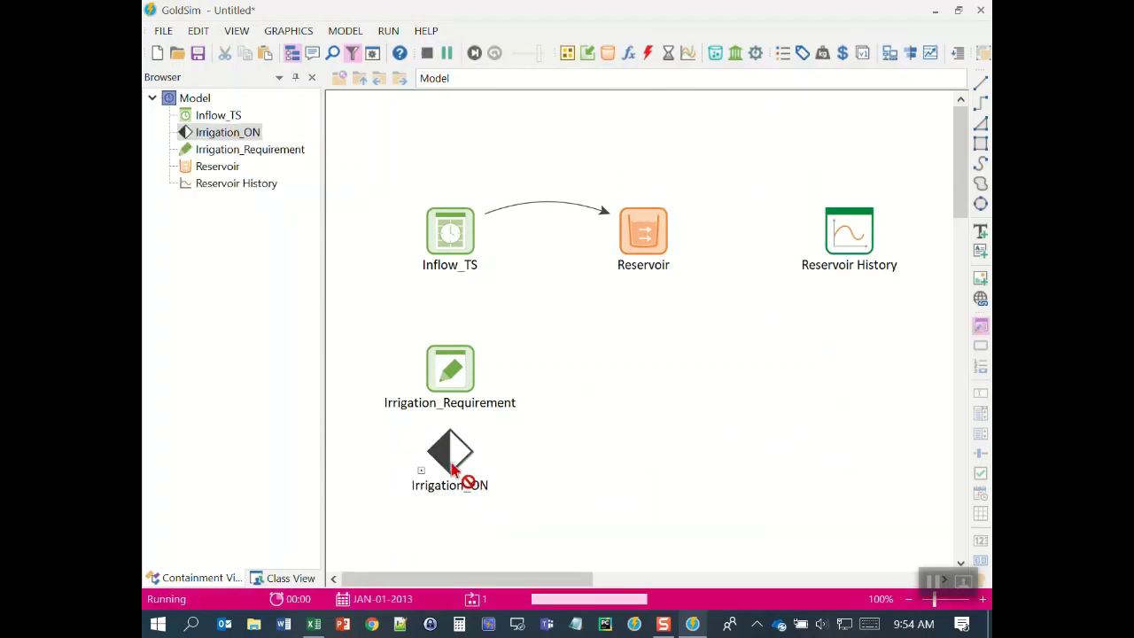
pyautogui.click(589, 338)
# View the time history result of Irrigation_ON and examine the dates when the status switches on and off
pyautogui.click(450, 446)
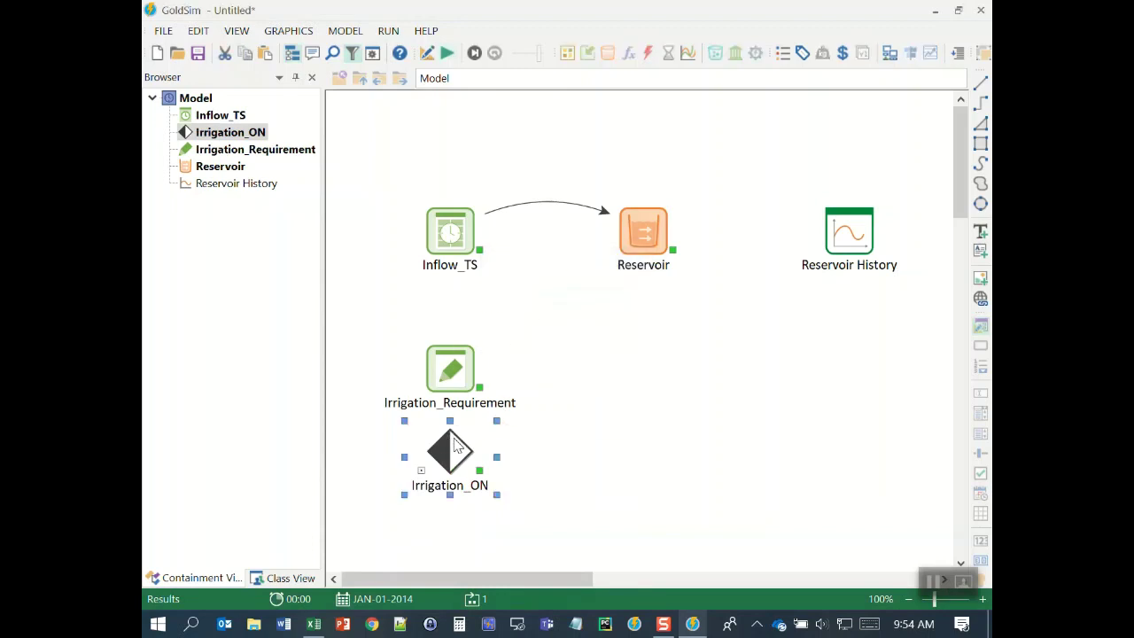
pyautogui.rightClick(447, 445)
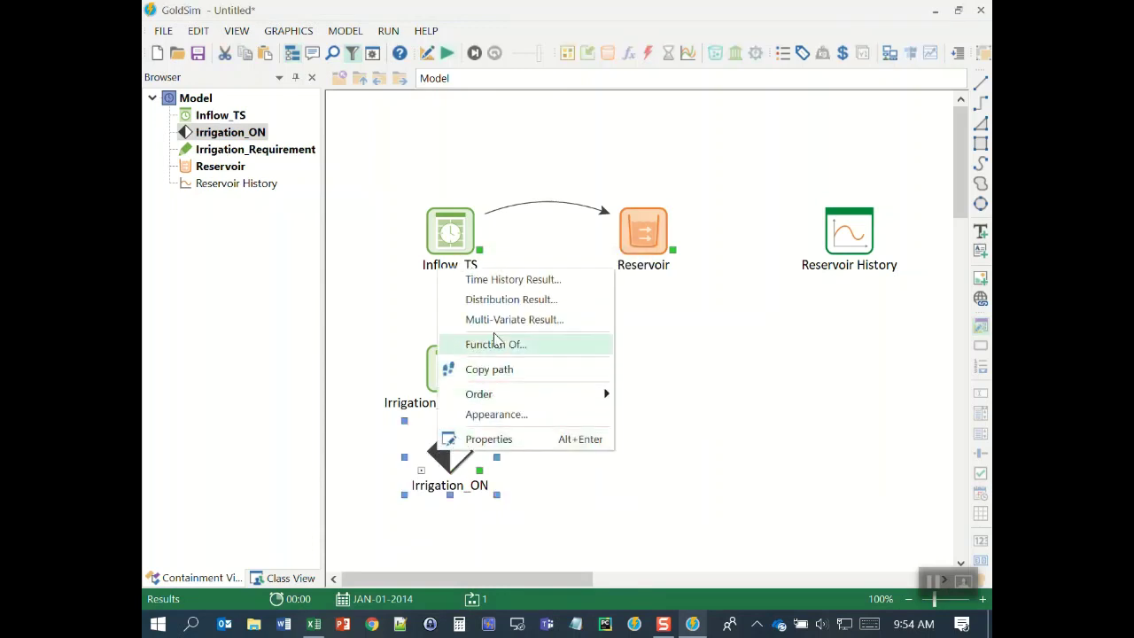
pyautogui.click(543, 307)
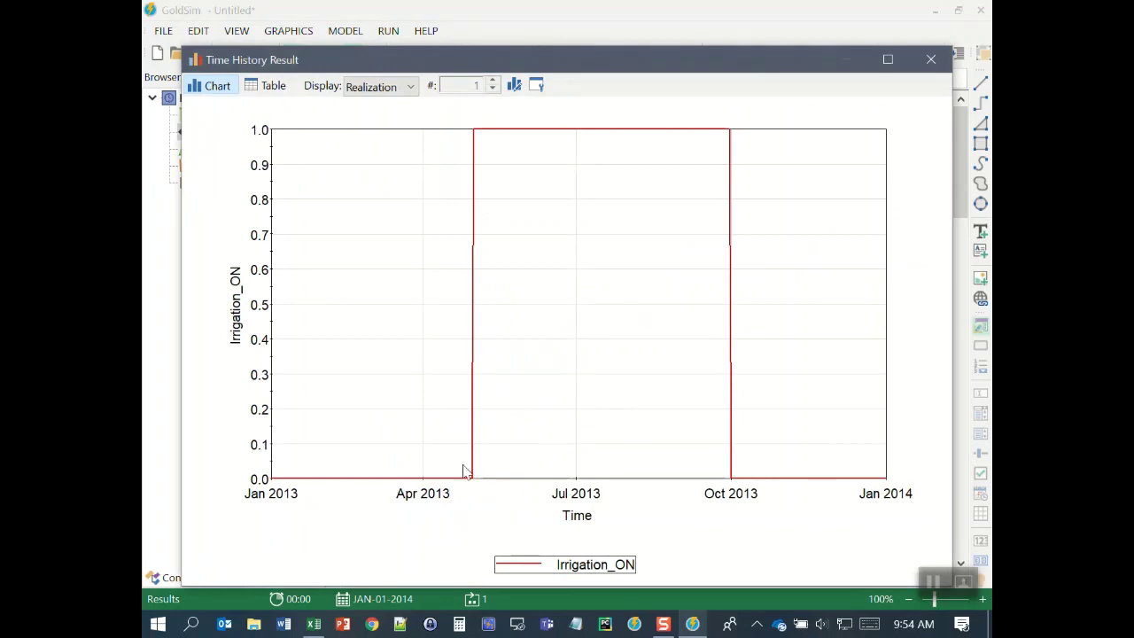
pyautogui.moveTo(475, 135)
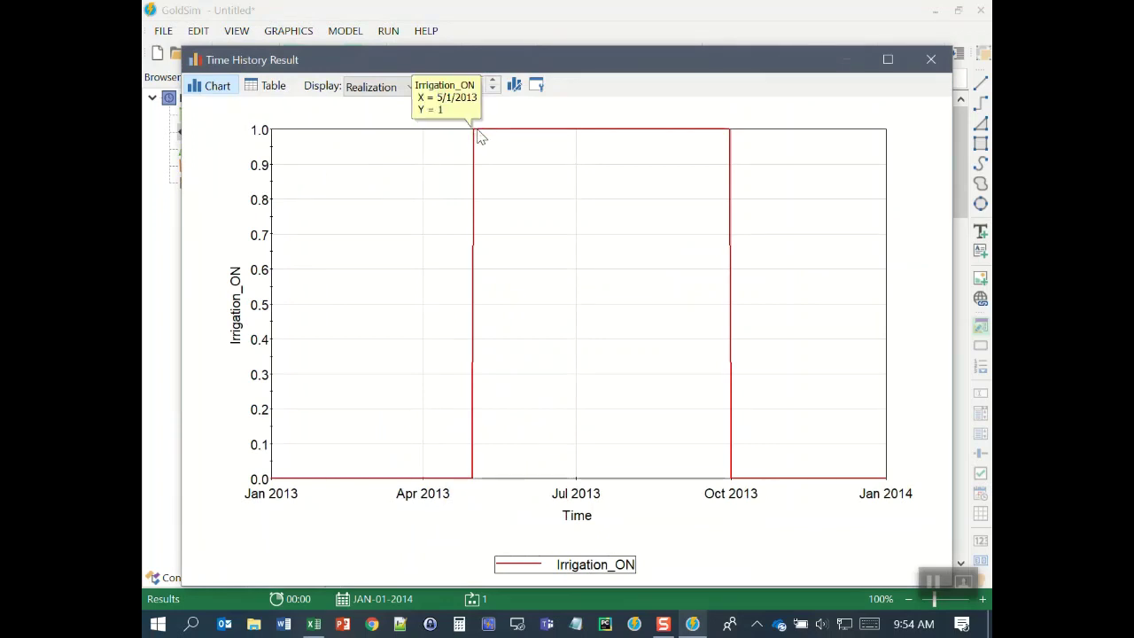
pyautogui.moveTo(734, 137)
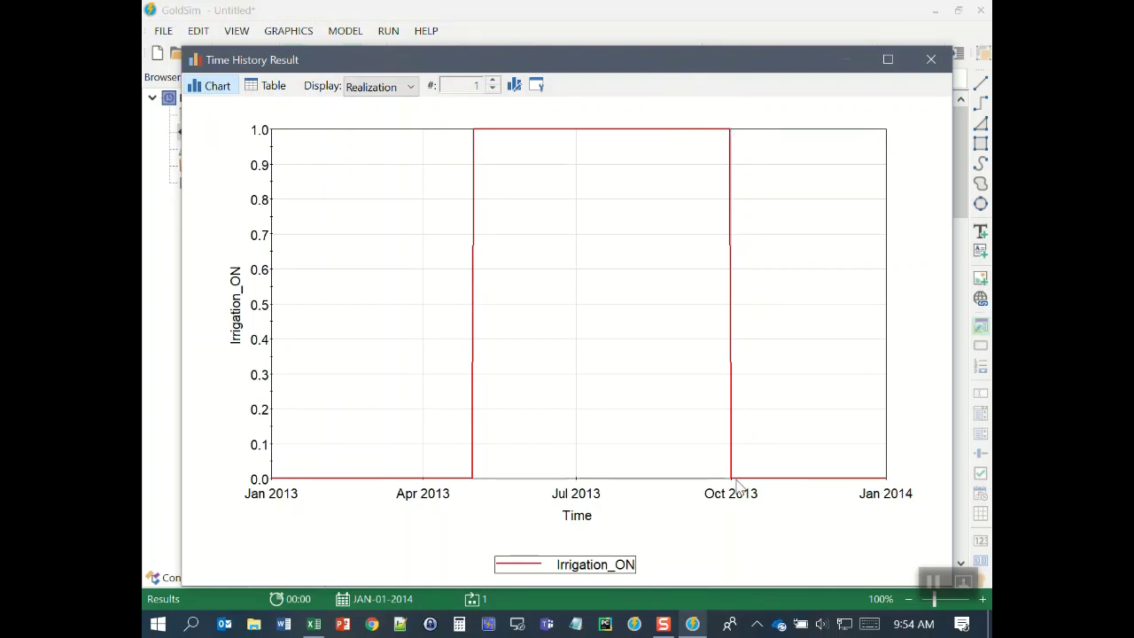
pyautogui.moveTo(731, 483)
pyautogui.click(931, 60)
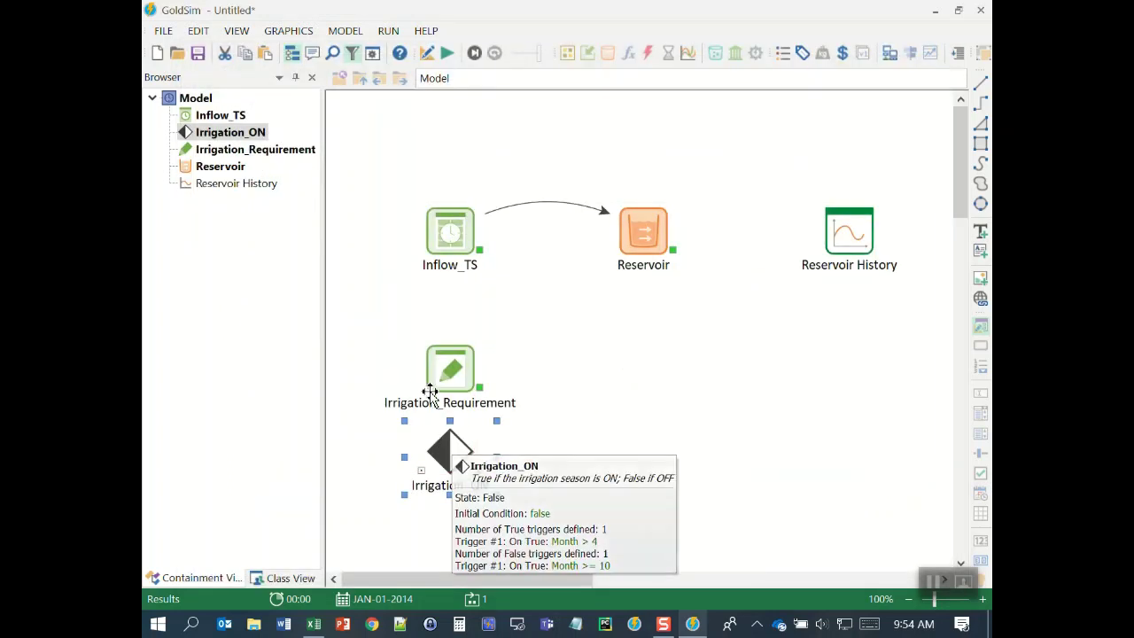
pyautogui.click(643, 411)
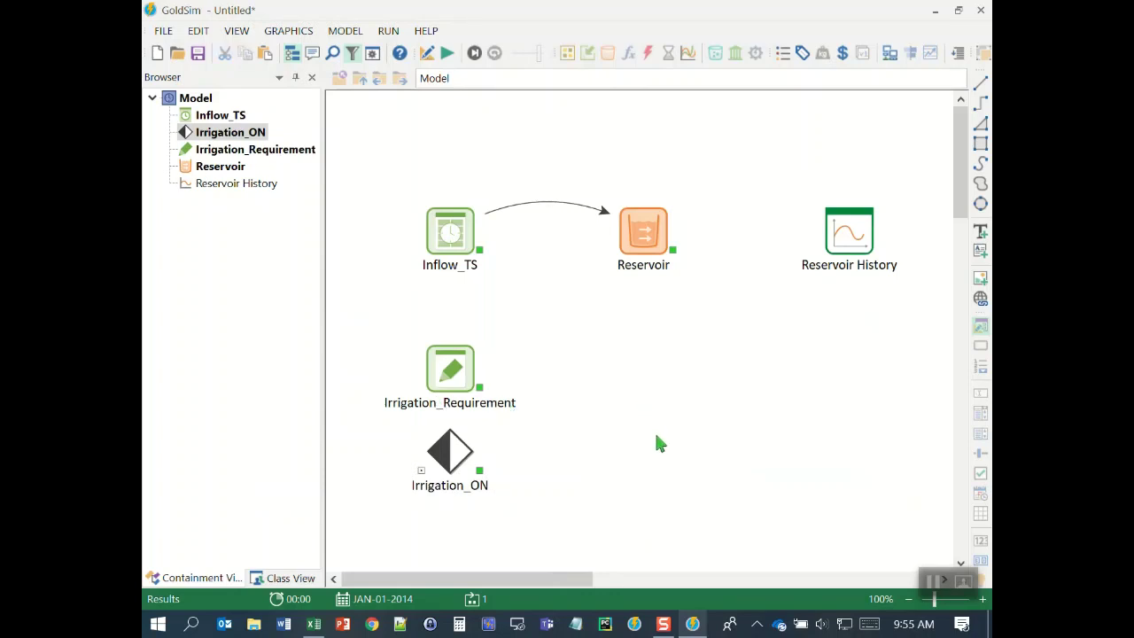
# Delete all results to return to Edit Mode, and insert a Selector element beside Irrigation_Requirement and Irrigation_ON
pyautogui.click(429, 55)
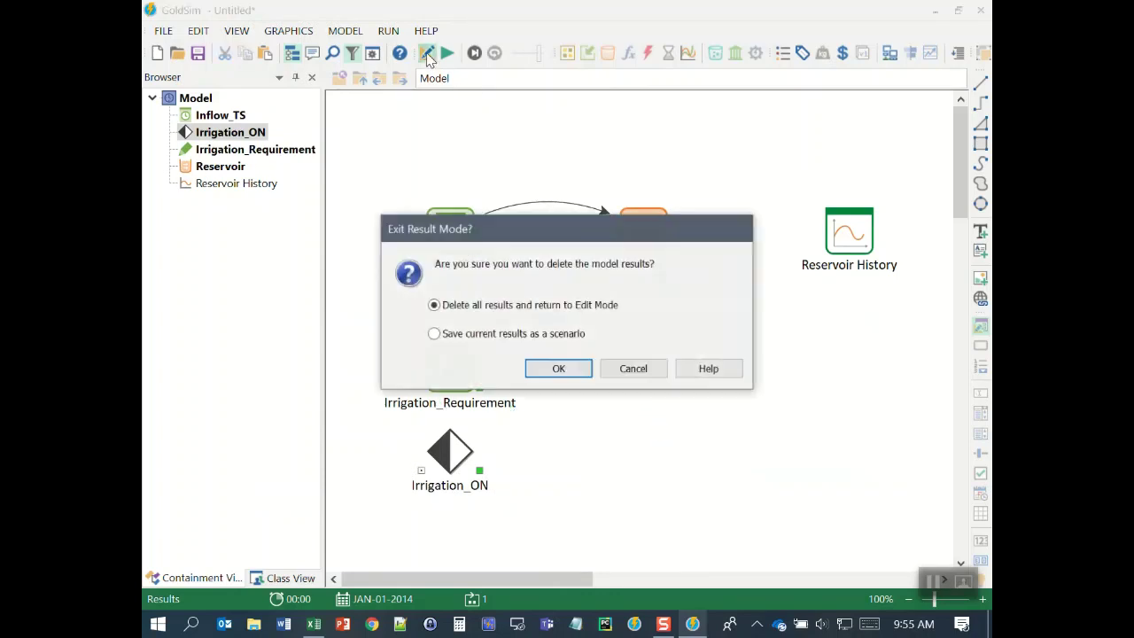
pyautogui.click(540, 371)
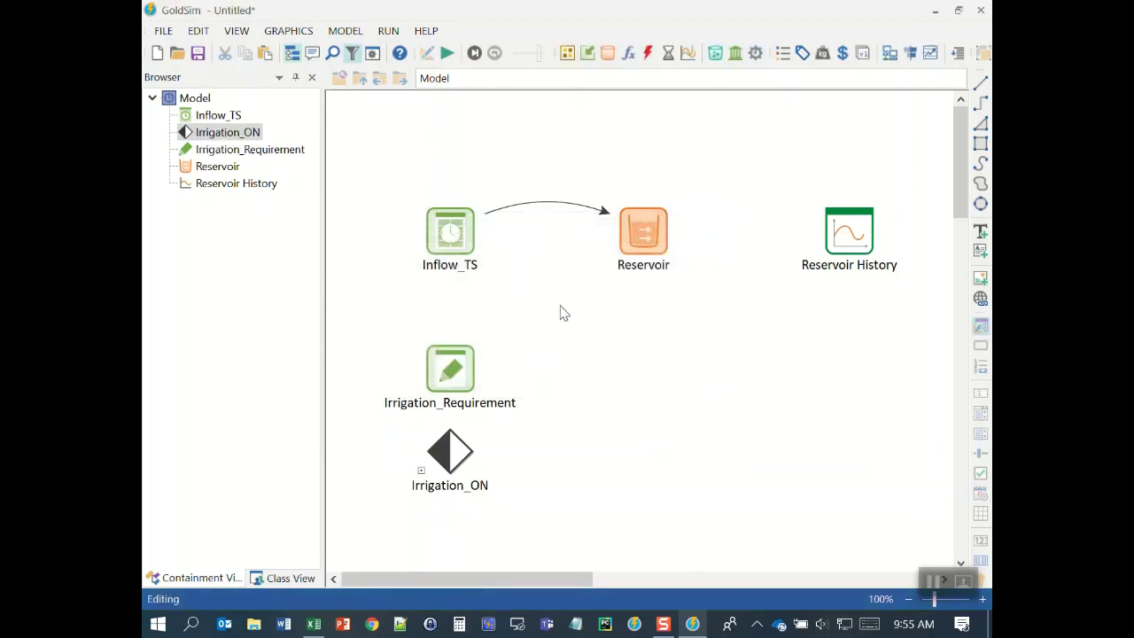
pyautogui.click(628, 54)
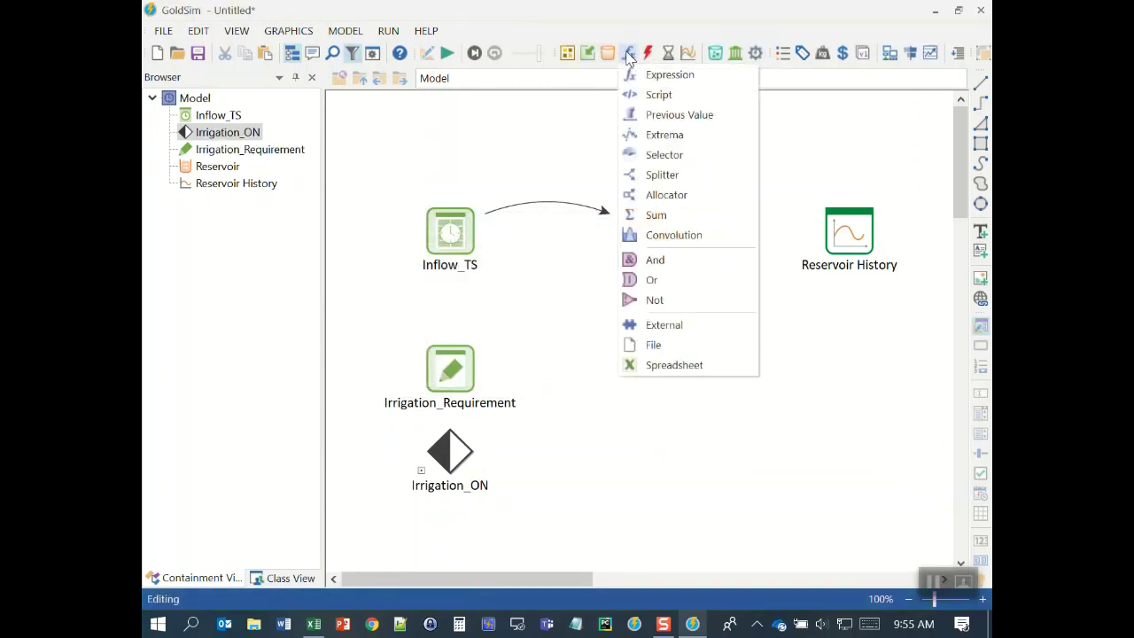
pyautogui.click(690, 158)
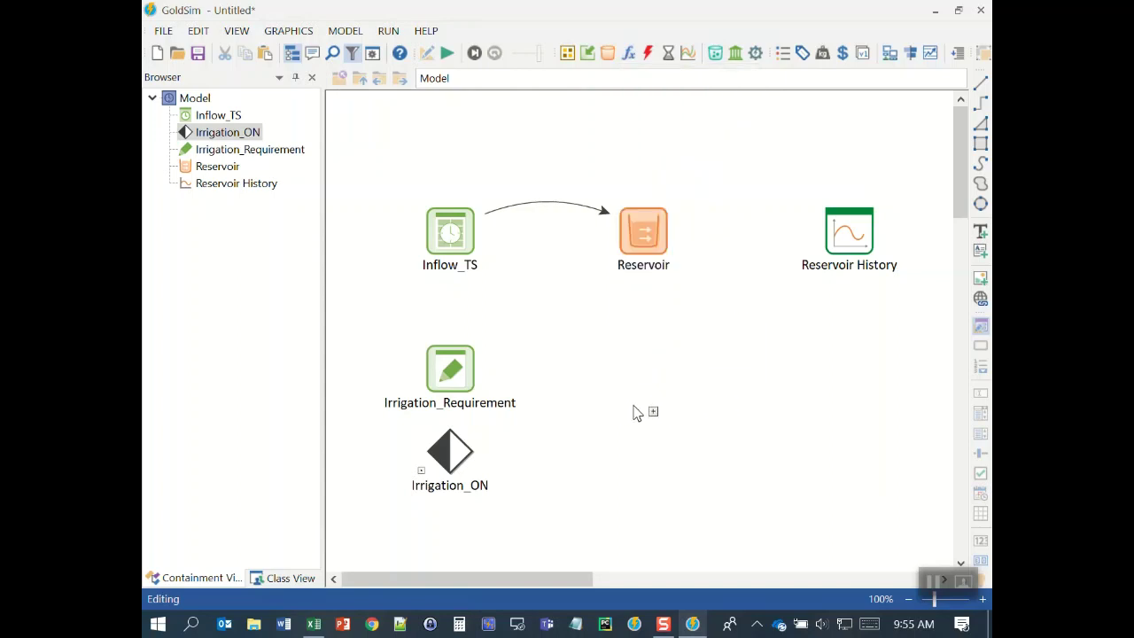
pyautogui.click(634, 413)
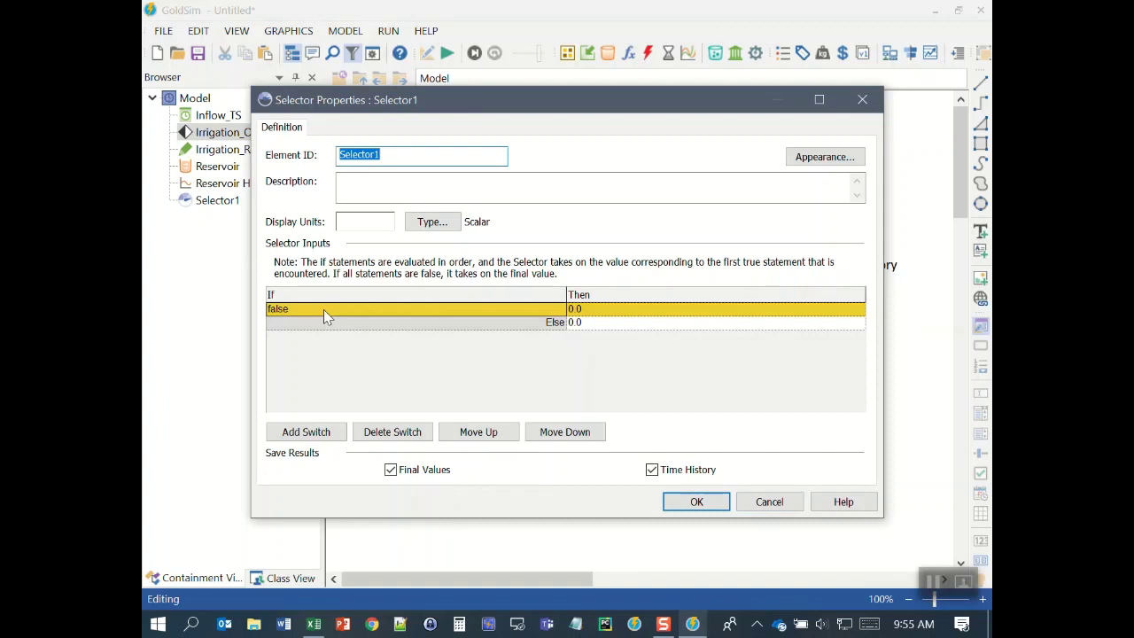
# Name the selector Irrigation_Demand, describe it as "Demand for irrigation supplied by the reservoir", and set its display units to l/s
pyautogui.write('Irrigation_Demand')
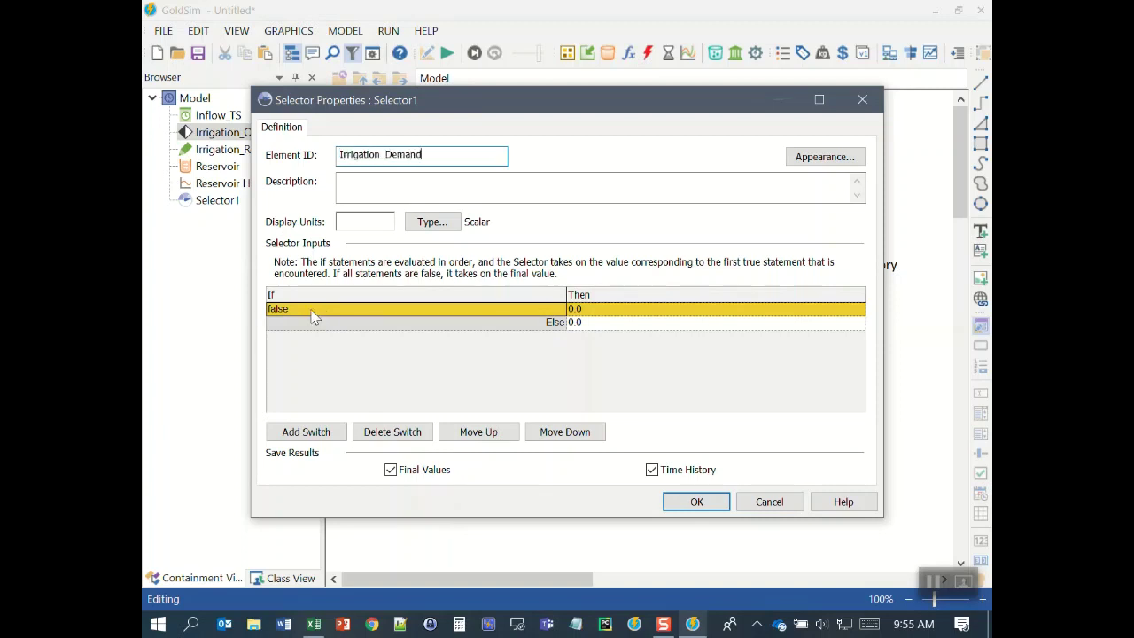
pyautogui.click(387, 186)
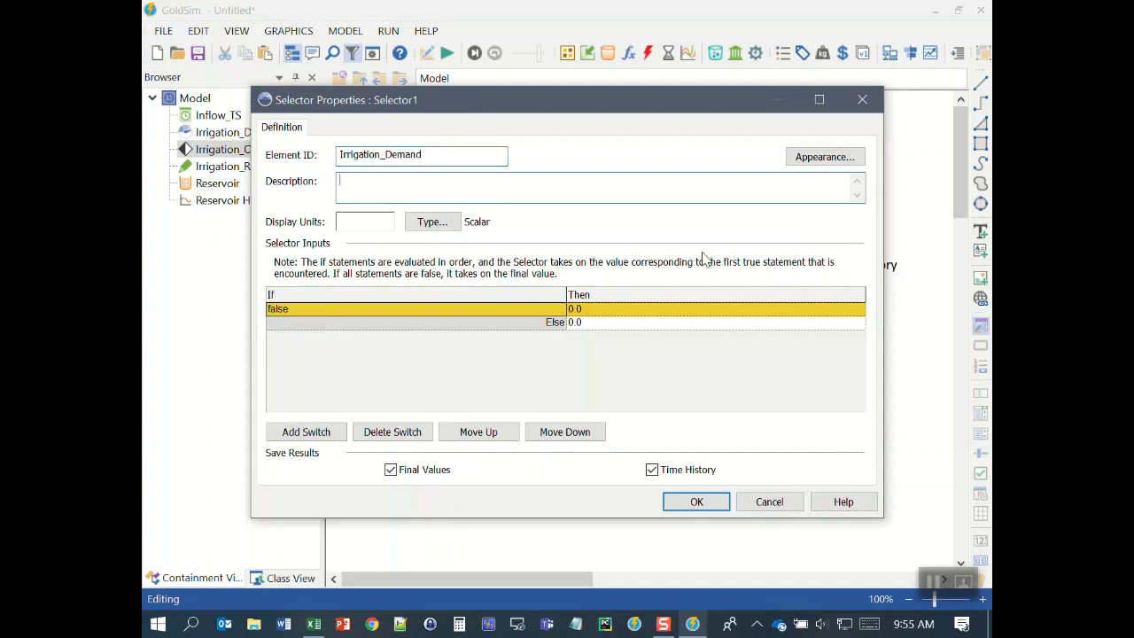
pyautogui.write('Demand for irrigation supplied by the reservoir')
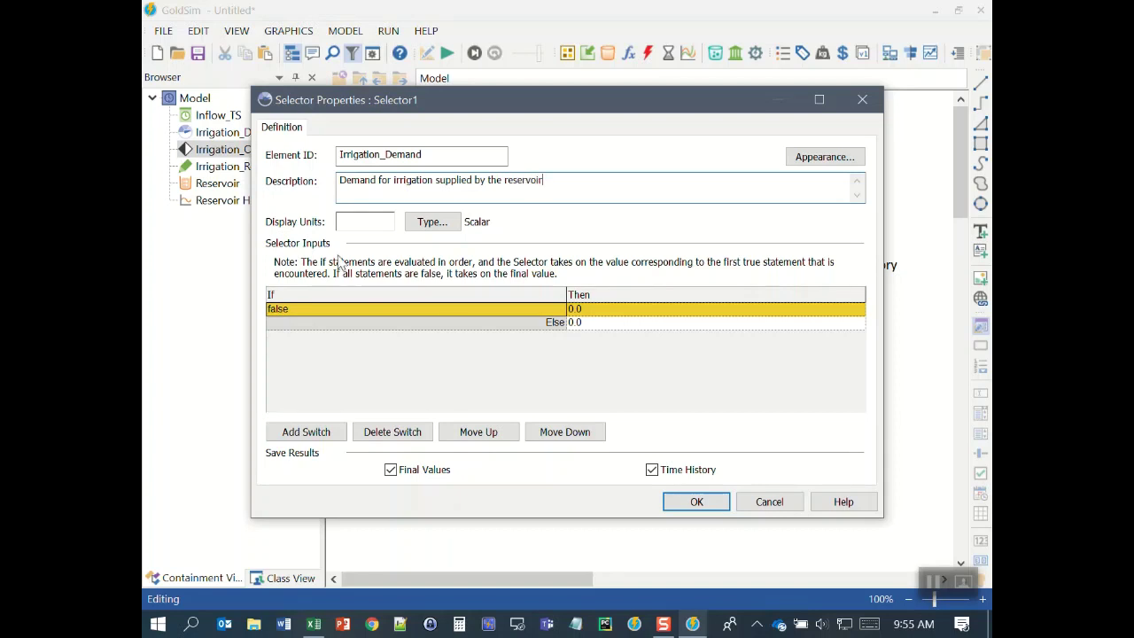
pyautogui.click(354, 226)
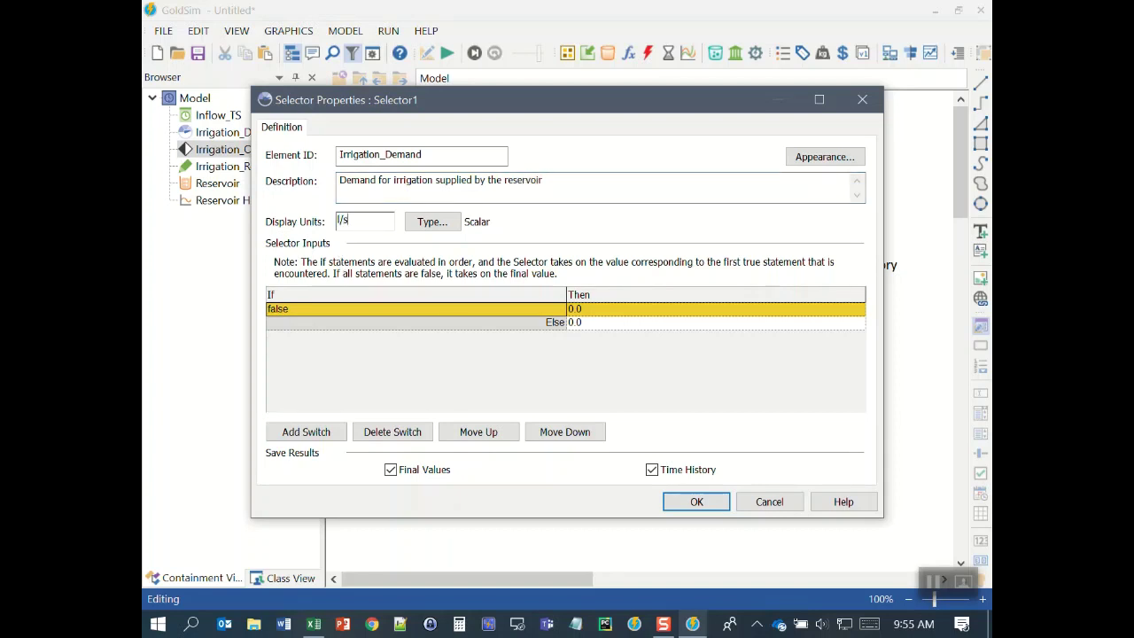
# Set the selector's If condition to Irrigation_ON
pyautogui.click(319, 307)
pyautogui.moveTo(307, 307); pyautogui.dragTo(223, 329)
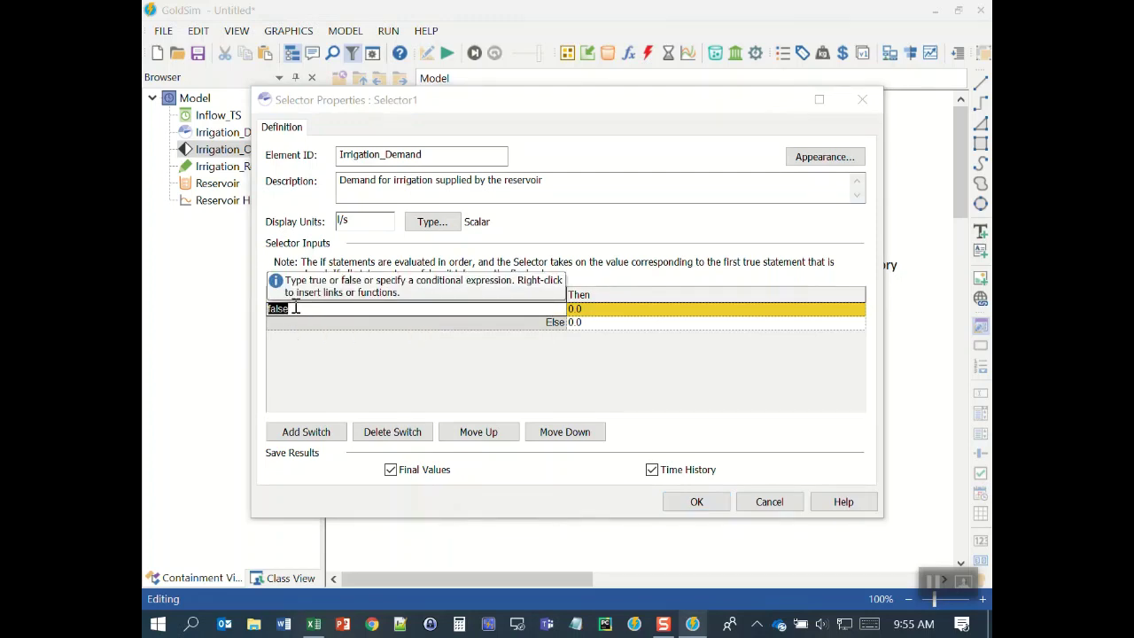
pyautogui.moveTo(347, 102); pyautogui.dragTo(416, 78)
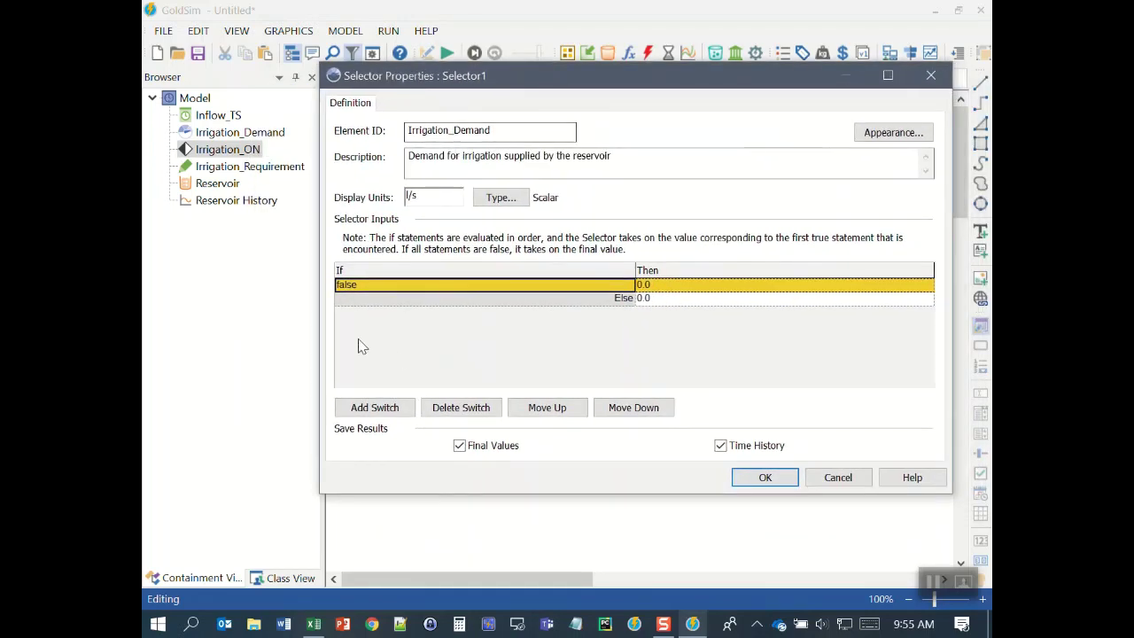
pyautogui.click(363, 285)
pyautogui.moveTo(362, 283); pyautogui.dragTo(327, 283)
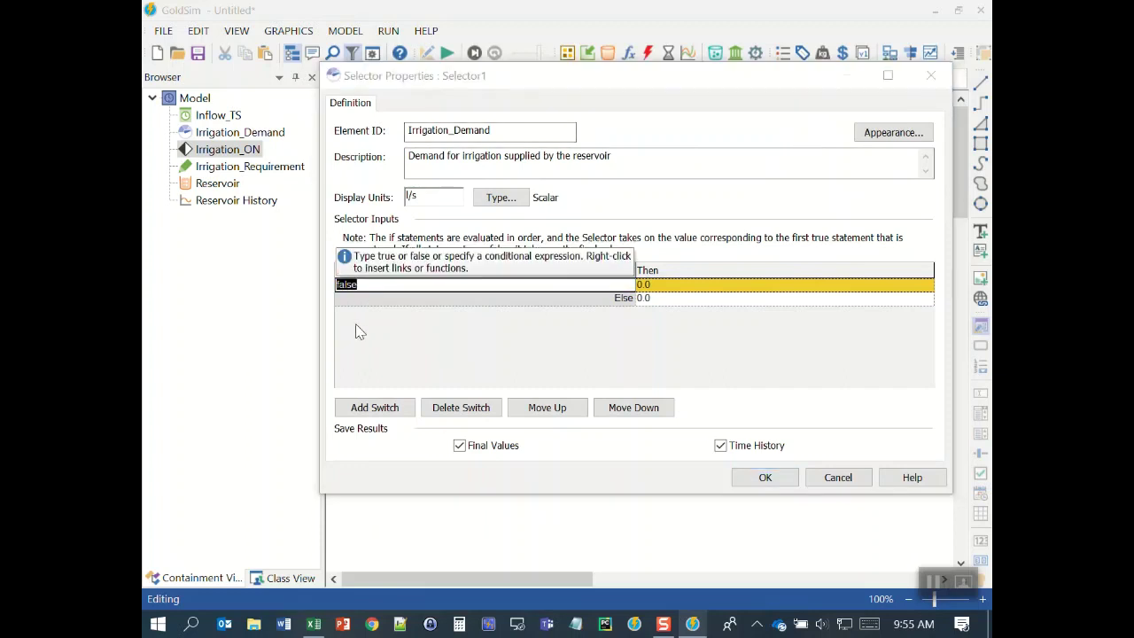
pyautogui.write('irr')
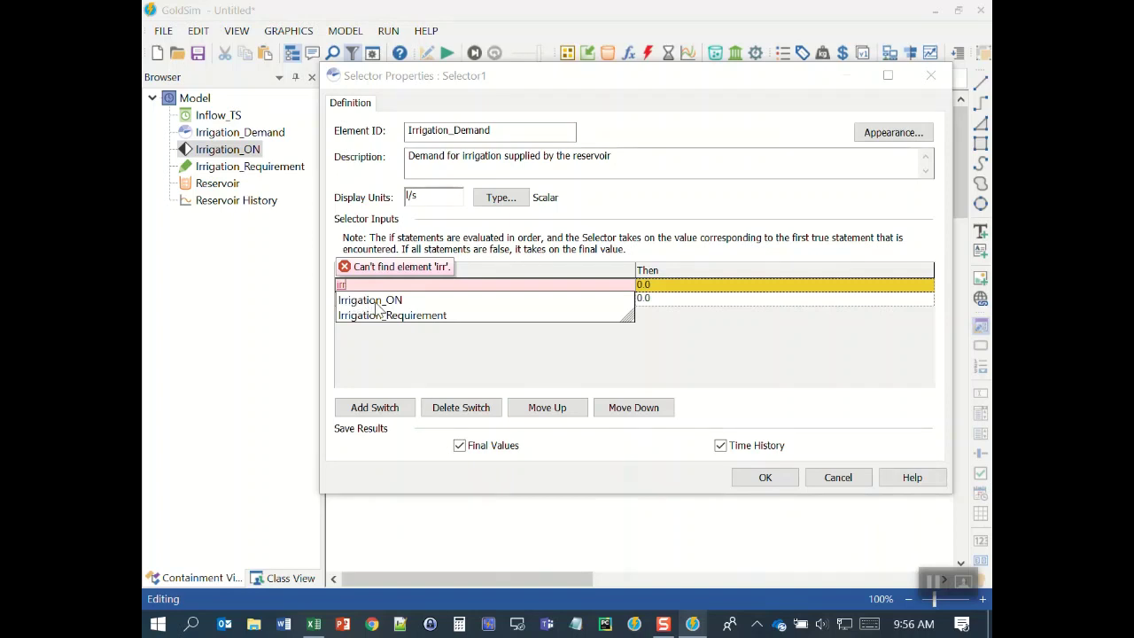
pyautogui.click(377, 300)
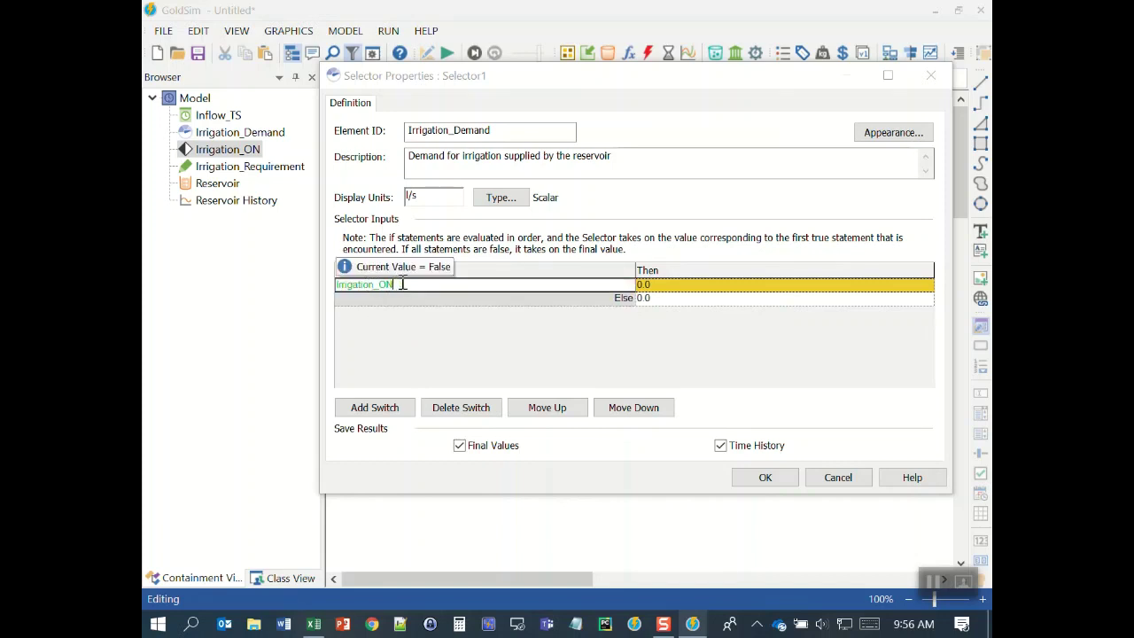
# Set the selector's Then value to Irrigation_Requirement and its Else value to 0.0 l/s, and accept the element's properties
pyautogui.click(678, 285)
pyautogui.write('l/s')
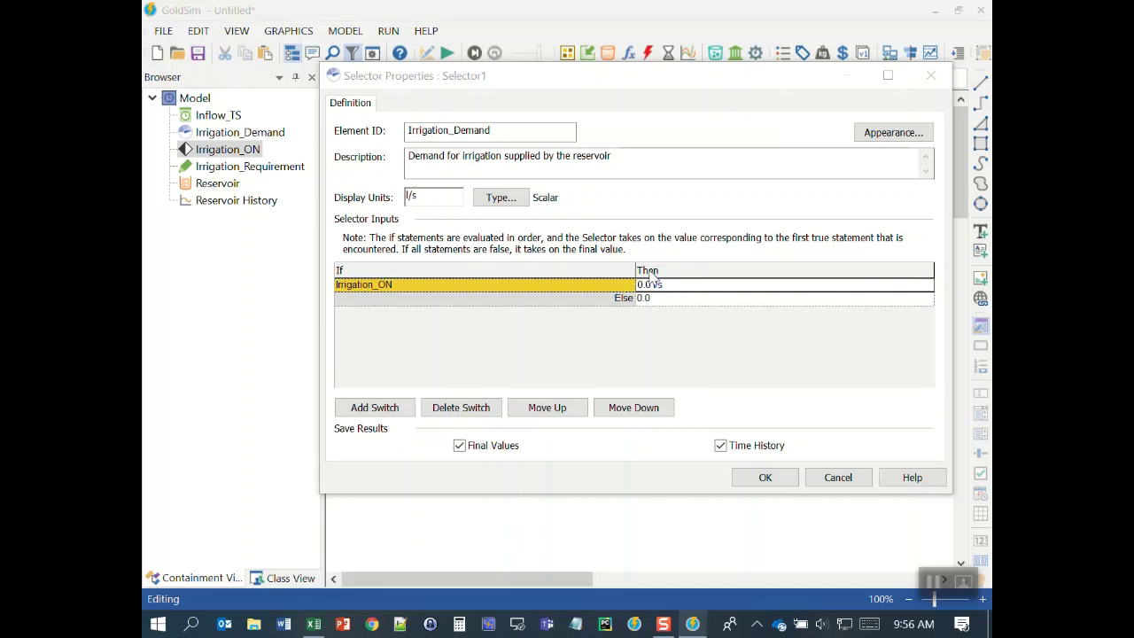
pyautogui.moveTo(668, 283); pyautogui.dragTo(620, 280)
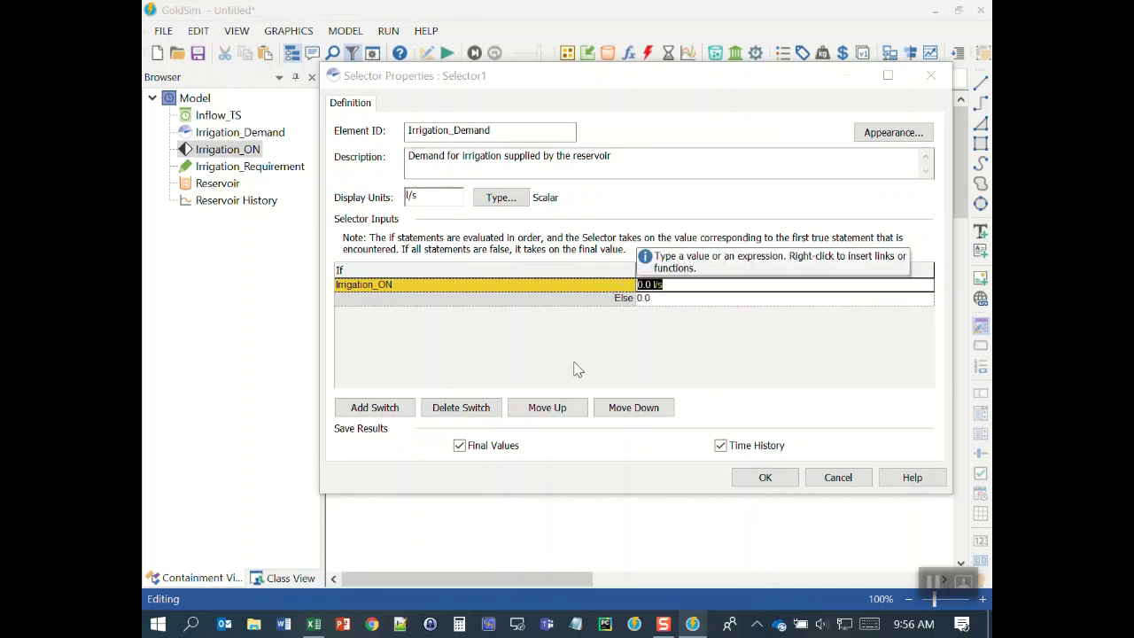
pyautogui.write('irr')
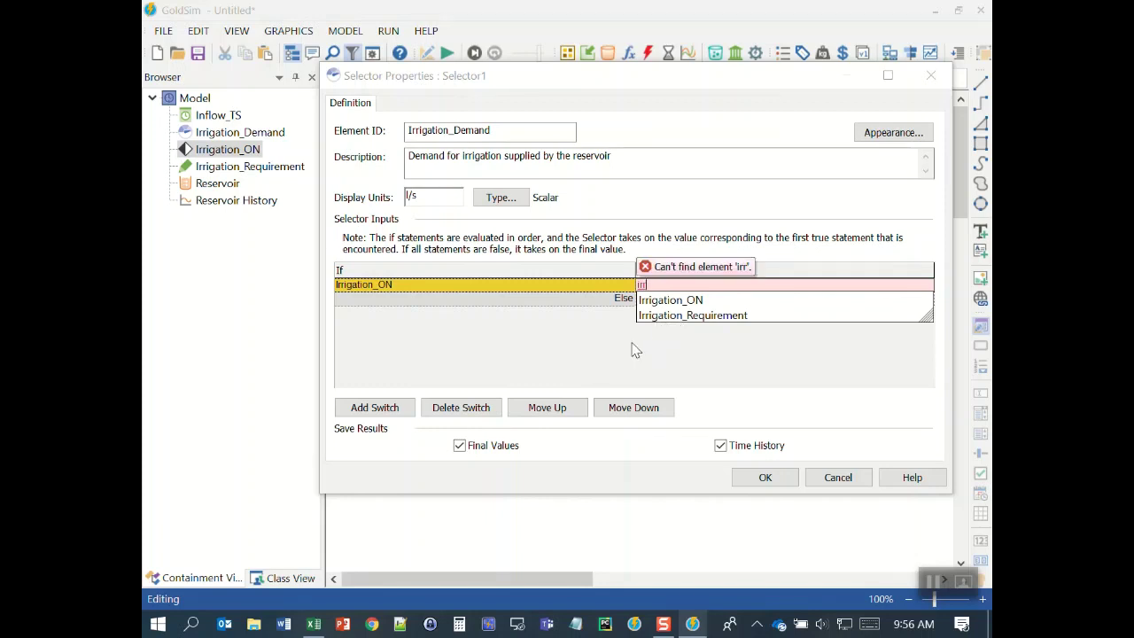
pyautogui.press('Down')
pyautogui.press('Down')
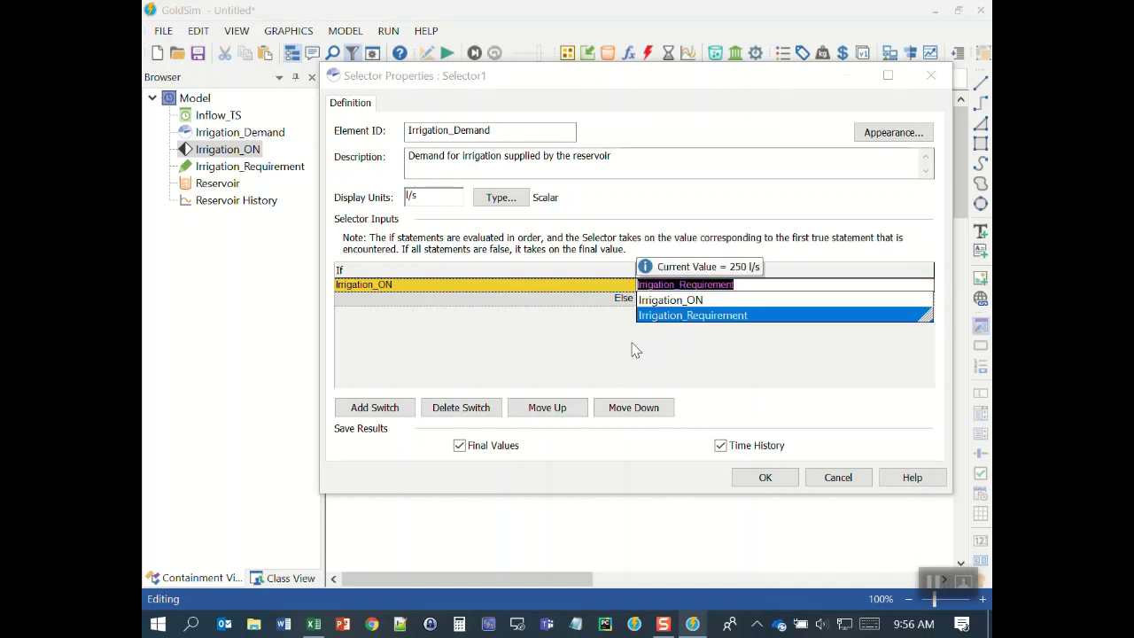
pyautogui.press('Return')
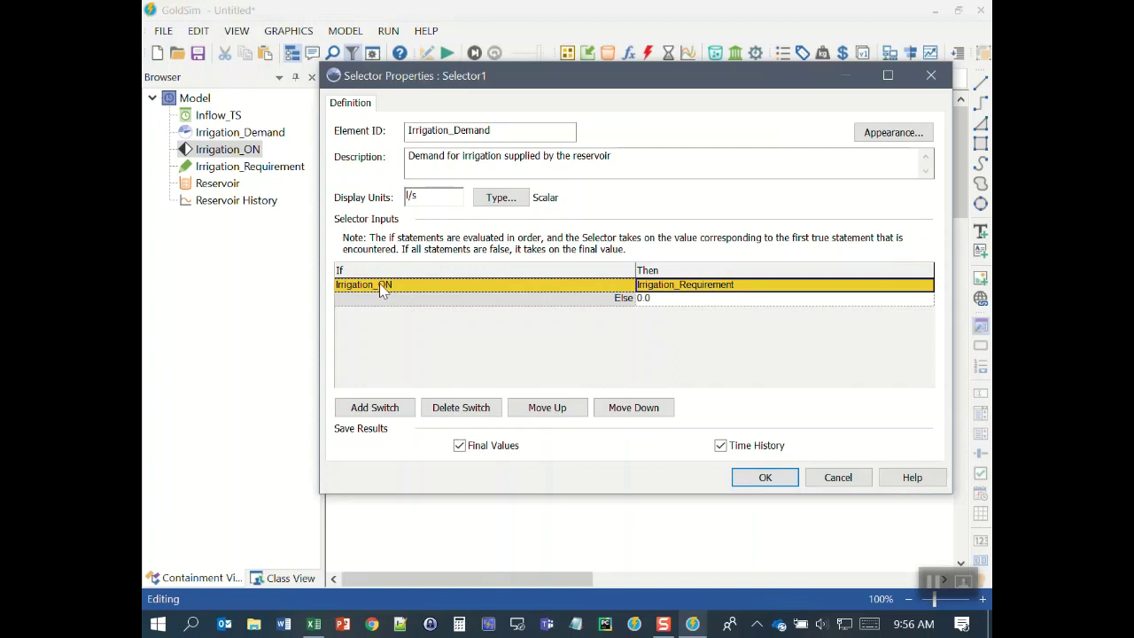
pyautogui.click(683, 299)
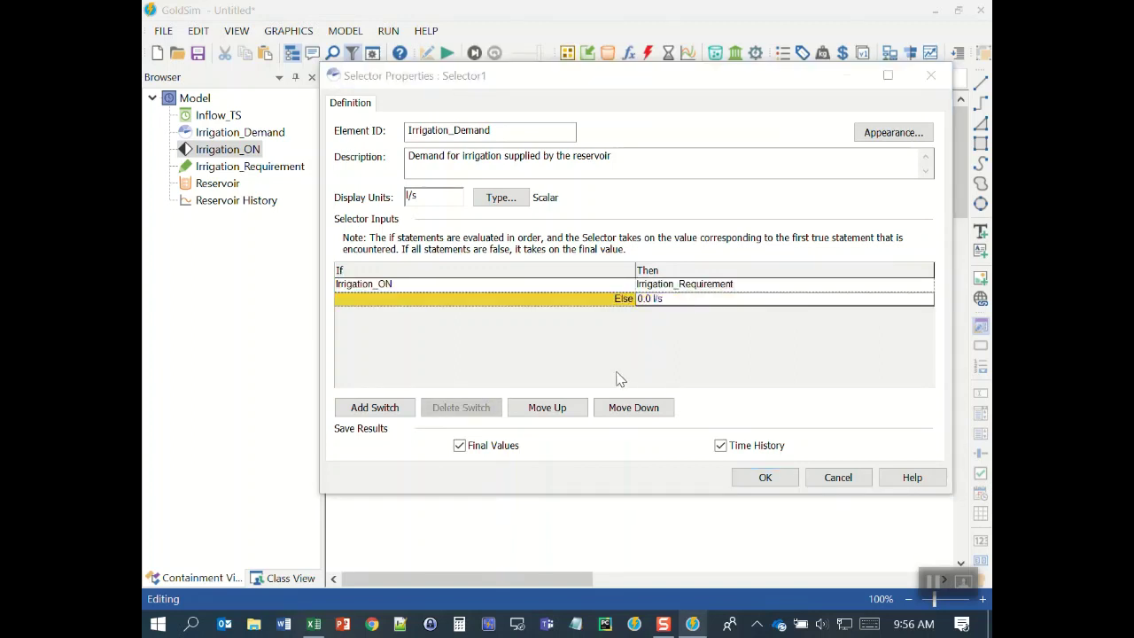
pyautogui.click(765, 483)
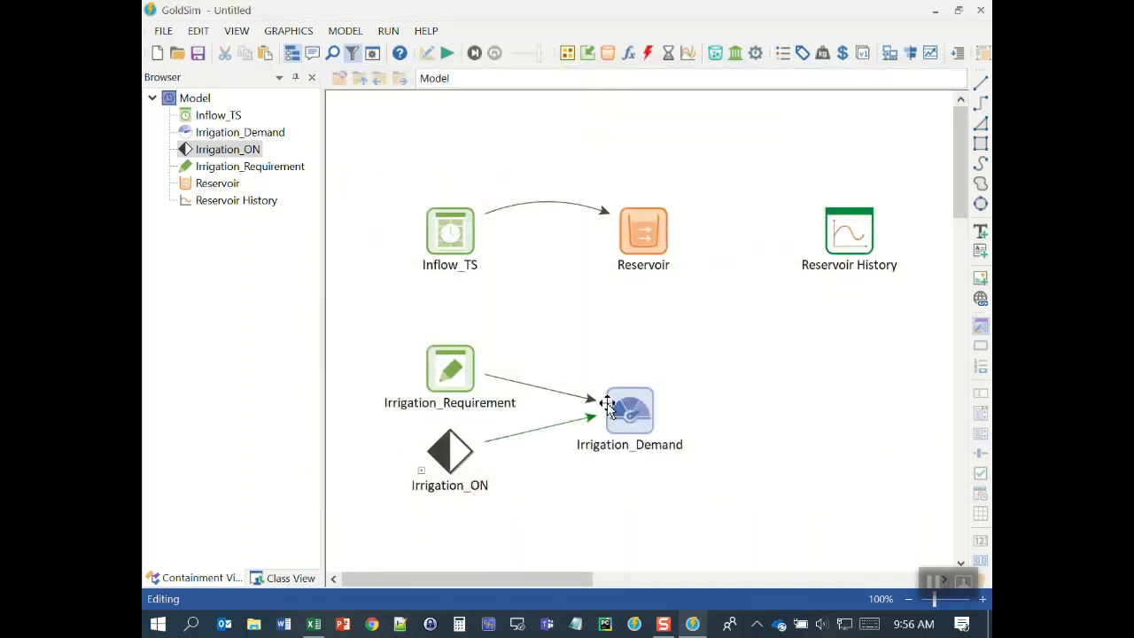
# Run the simulation and examine the time history result of Irrigation_Demand for the irrigation season
pyautogui.moveTo(634, 408)
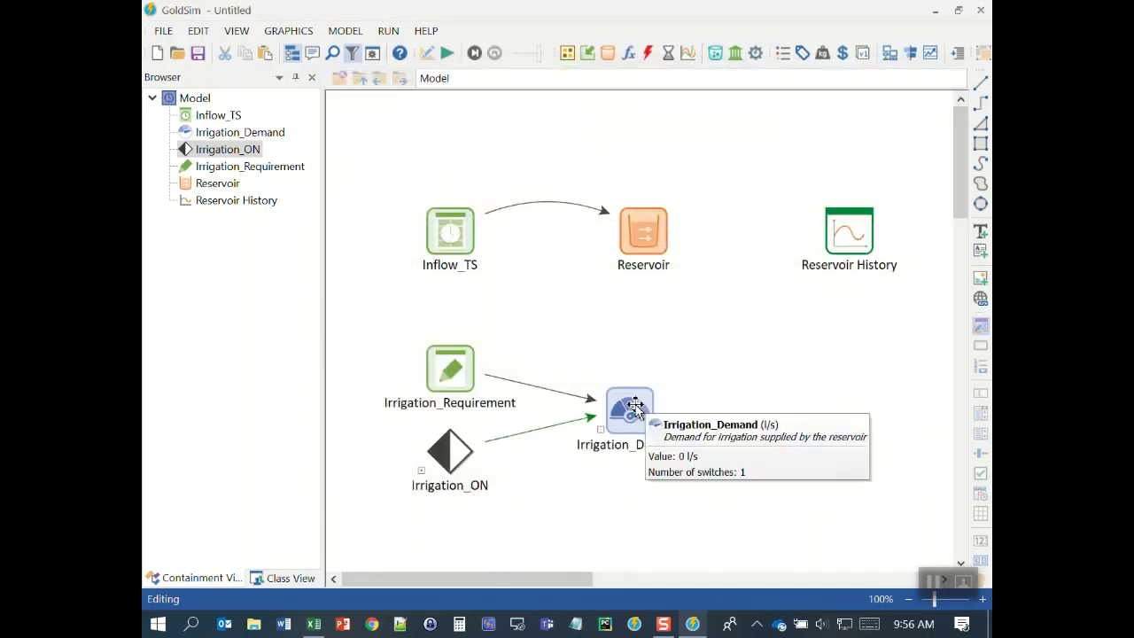
pyautogui.press('F5')
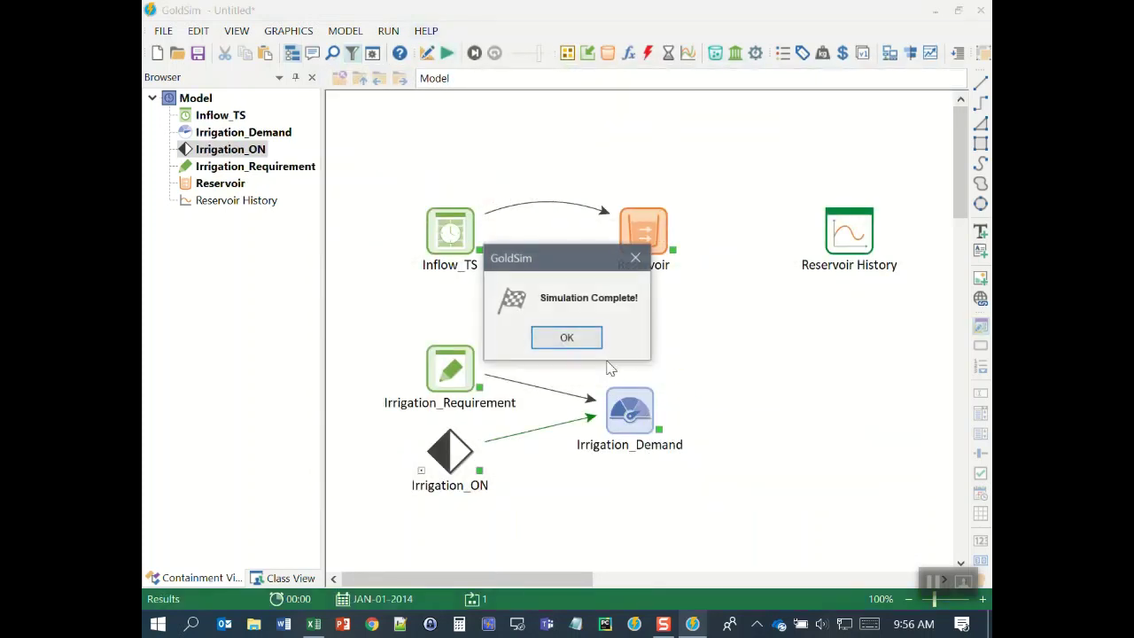
pyautogui.press('Return')
pyautogui.click(631, 408)
pyautogui.rightClick(647, 406)
pyautogui.click(687, 413)
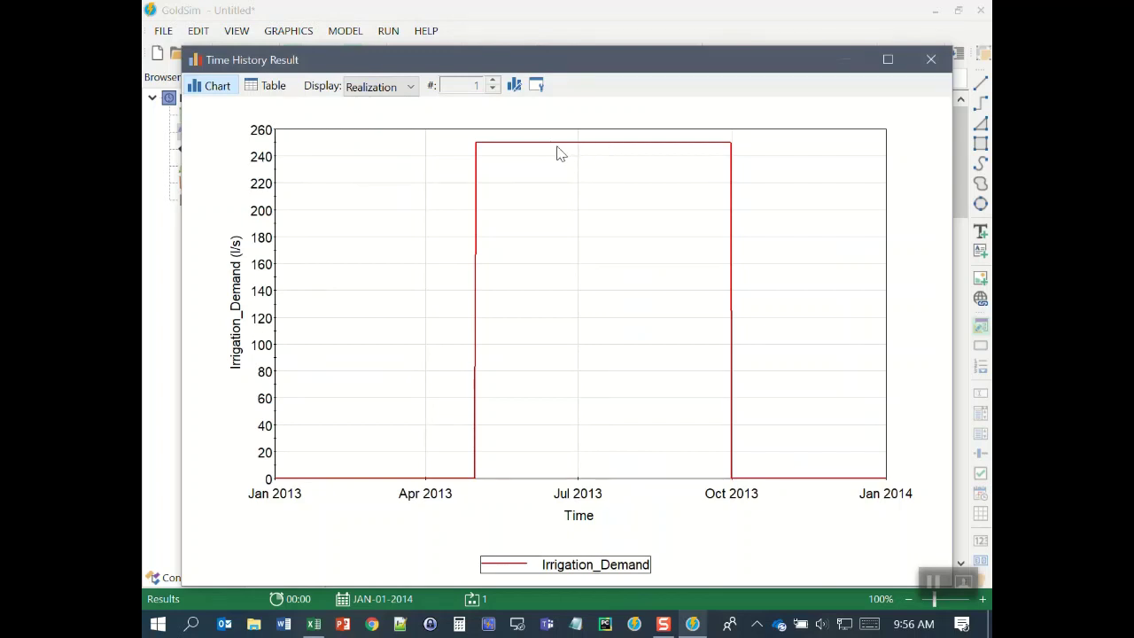
pyautogui.moveTo(551, 149)
pyautogui.click(931, 59)
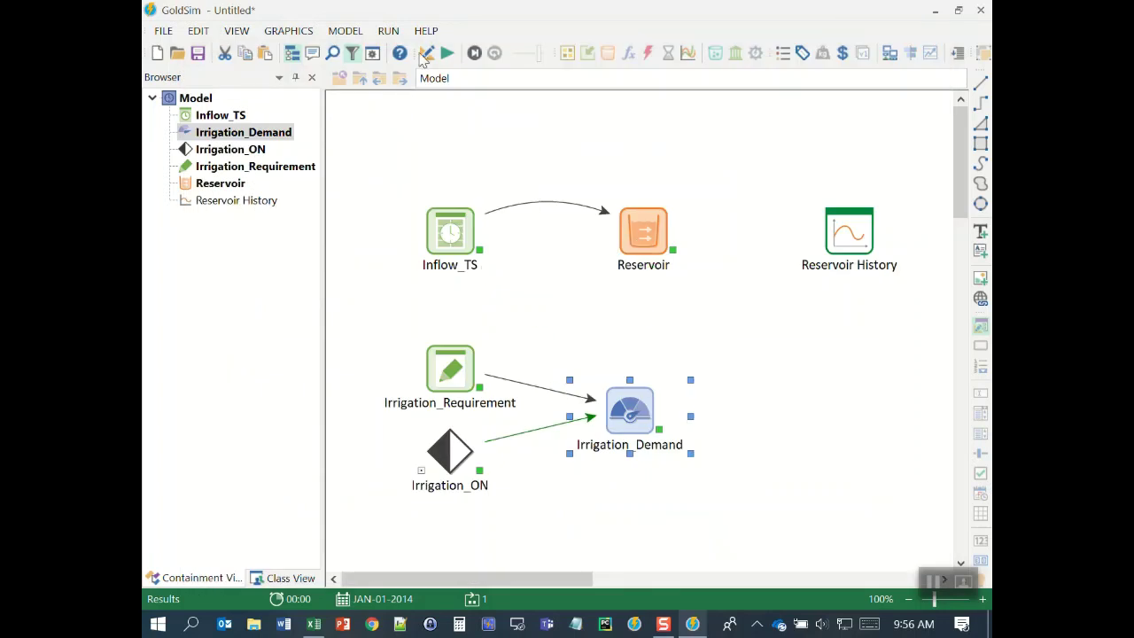
# Return the model to edit mode and rename the Reservoir's first outflow request as Irrigation
pyautogui.click(425, 55)
pyautogui.click(557, 369)
pyautogui.doubleClick(644, 232)
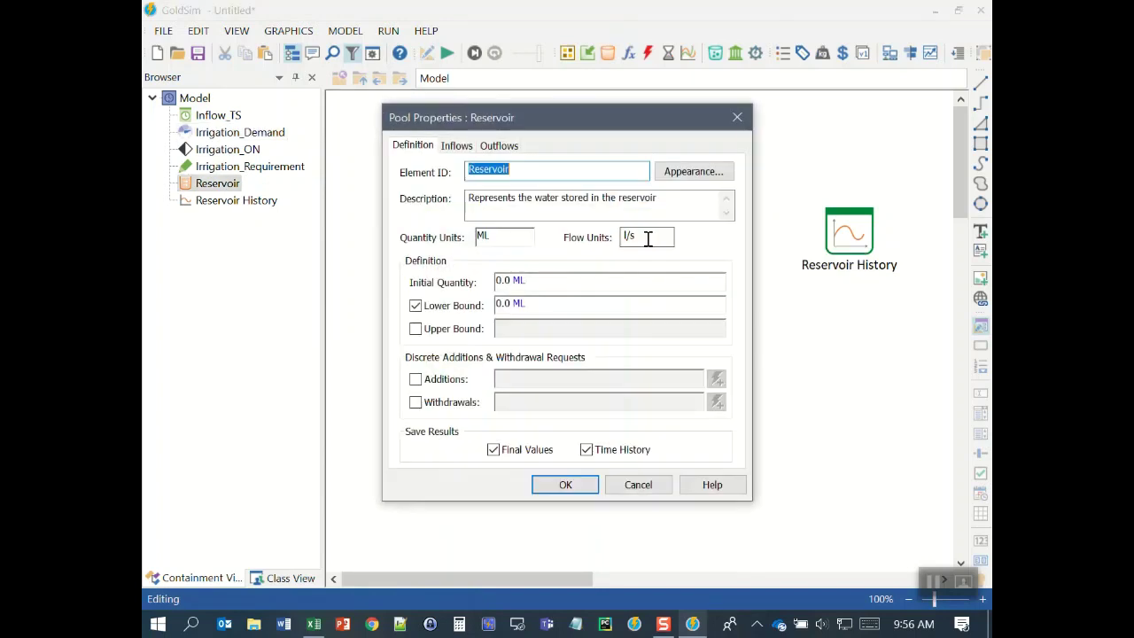
pyautogui.click(456, 146)
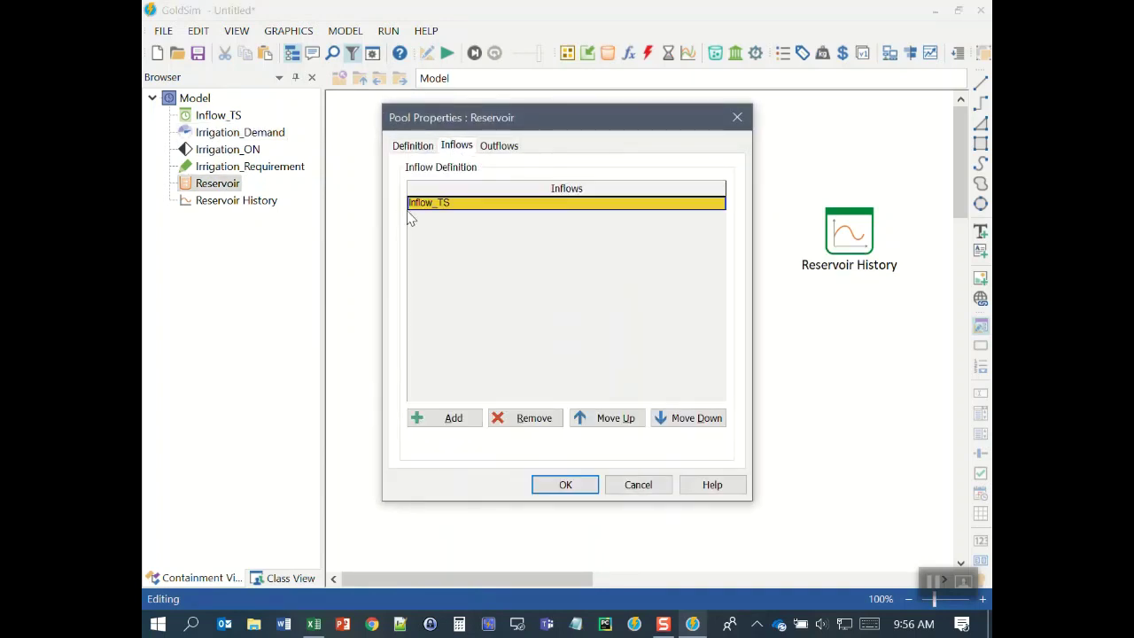
pyautogui.click(498, 149)
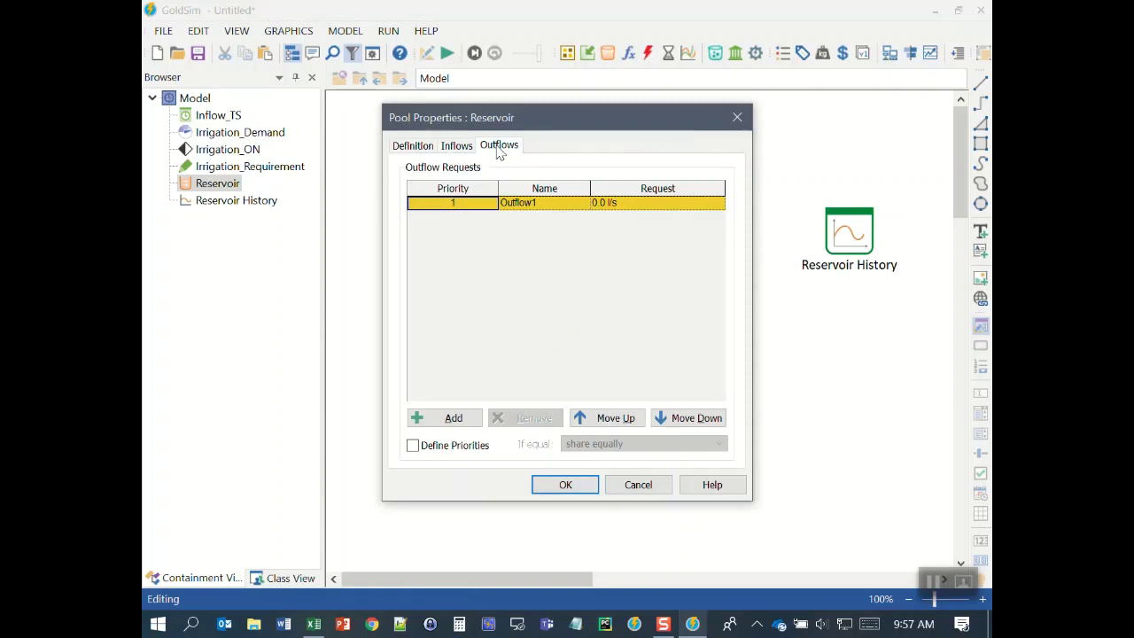
pyautogui.click(518, 203)
pyautogui.moveTo(547, 203); pyautogui.dragTo(477, 205)
pyautogui.write('Irrigation')
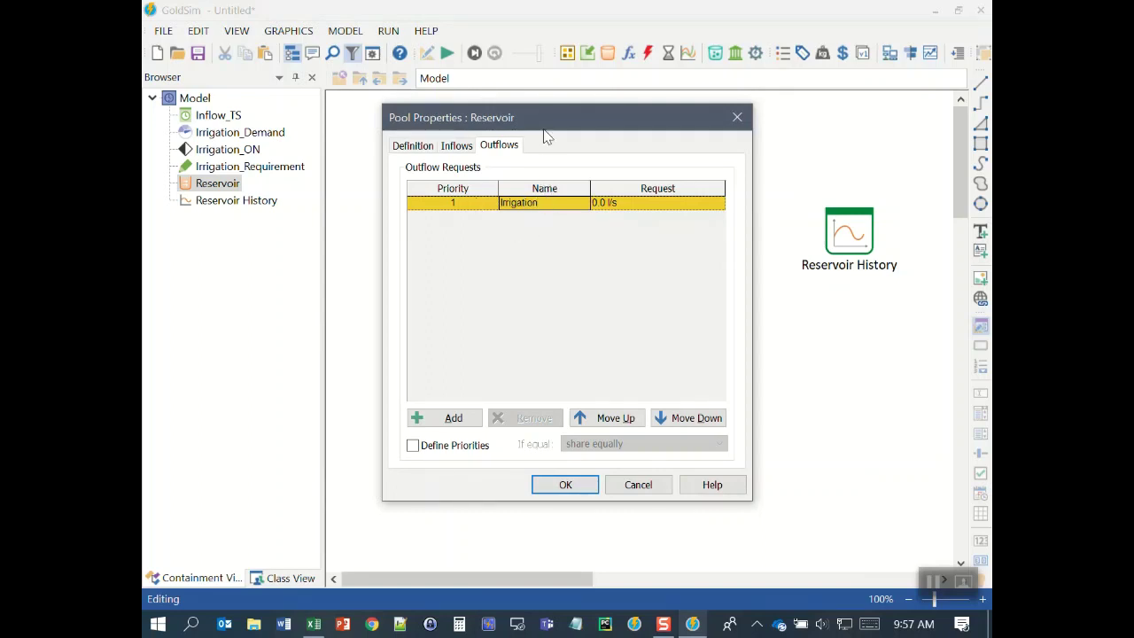
# Set the Irrigation outflow's request to Irrigation_Demand and accept the Reservoir's properties
pyautogui.moveTo(544, 129); pyautogui.dragTo(764, 39)
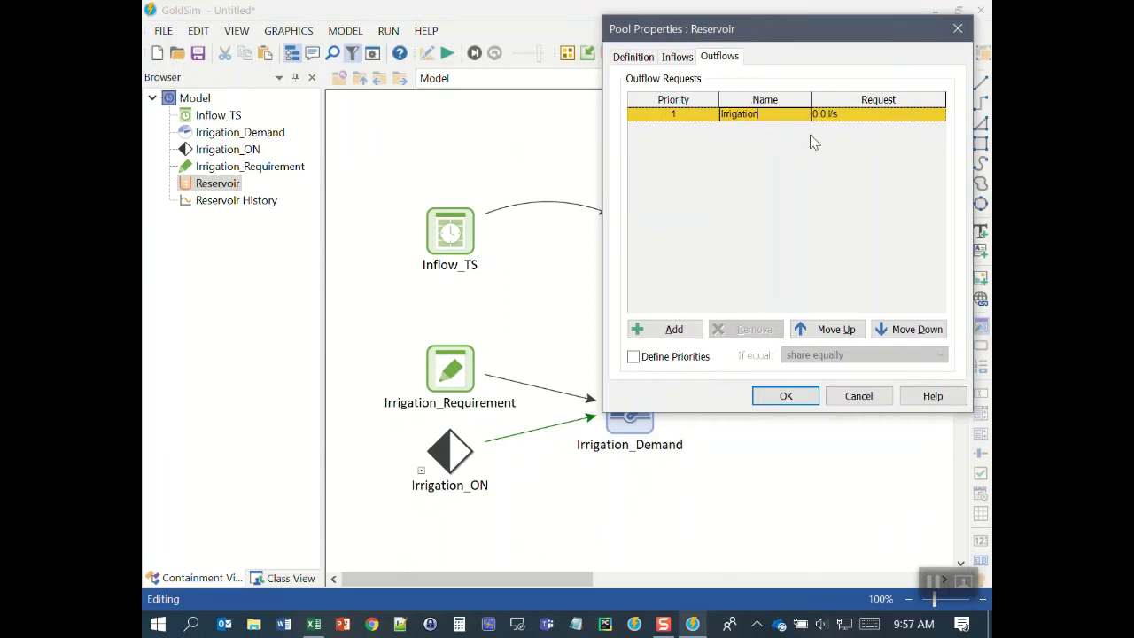
pyautogui.click(838, 113)
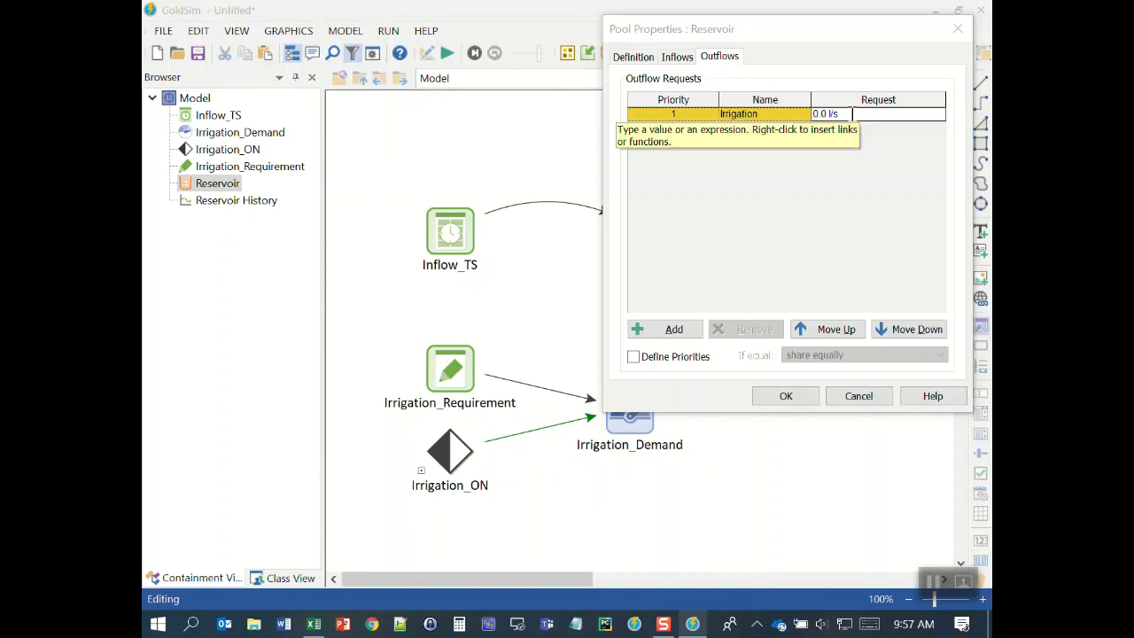
pyautogui.moveTo(840, 114); pyautogui.dragTo(704, 113)
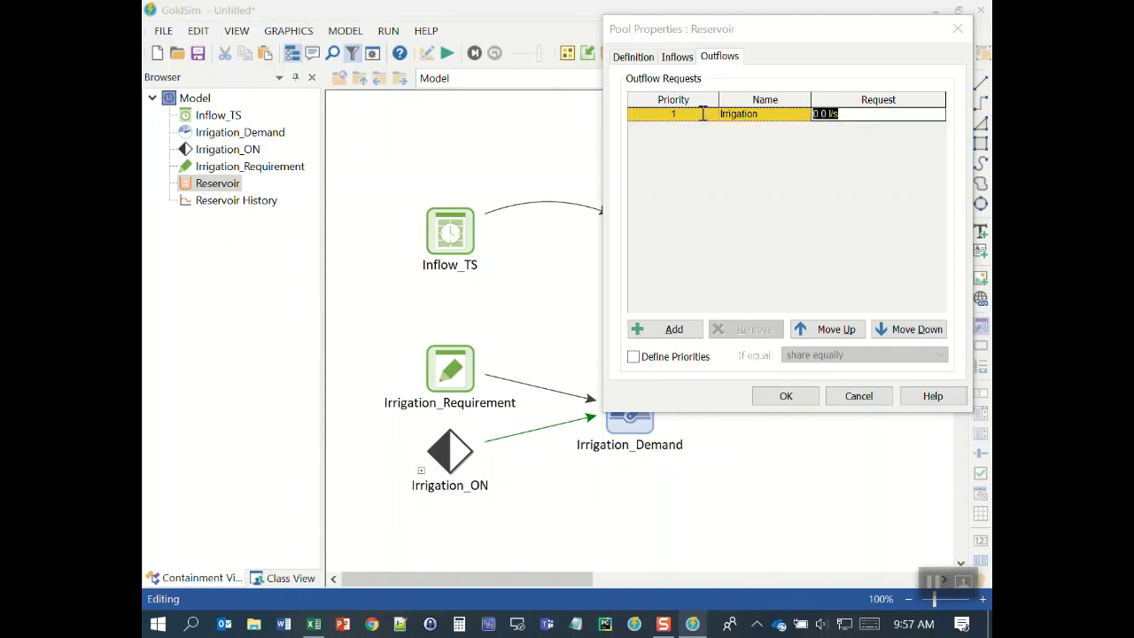
pyautogui.write('ir')
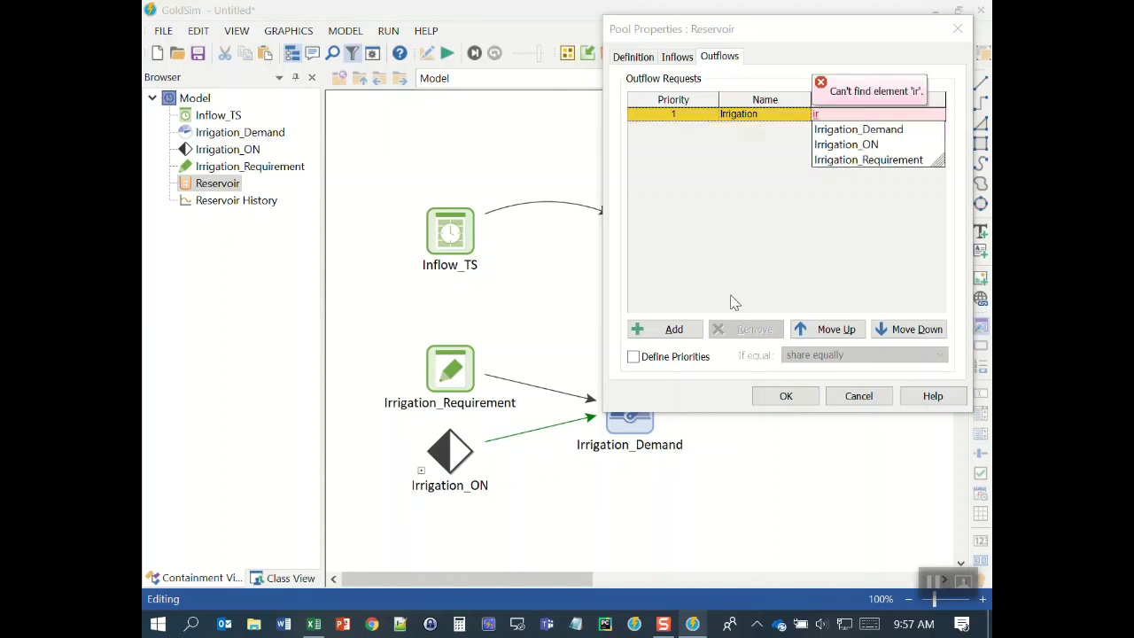
pyautogui.click(872, 131)
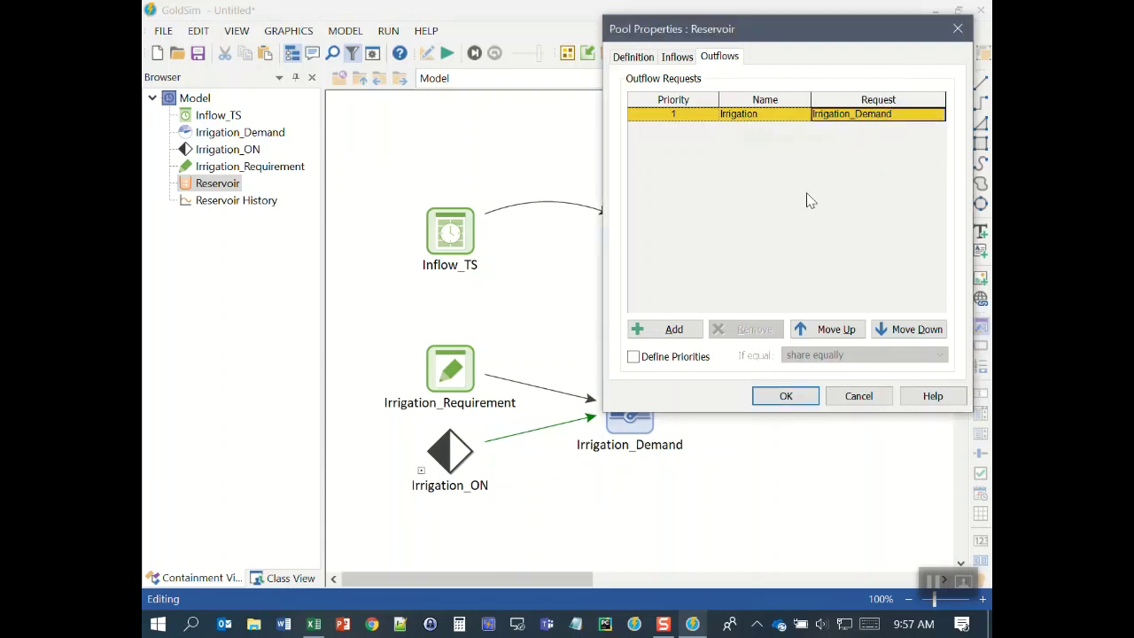
pyautogui.moveTo(742, 30); pyautogui.dragTo(310, 118)
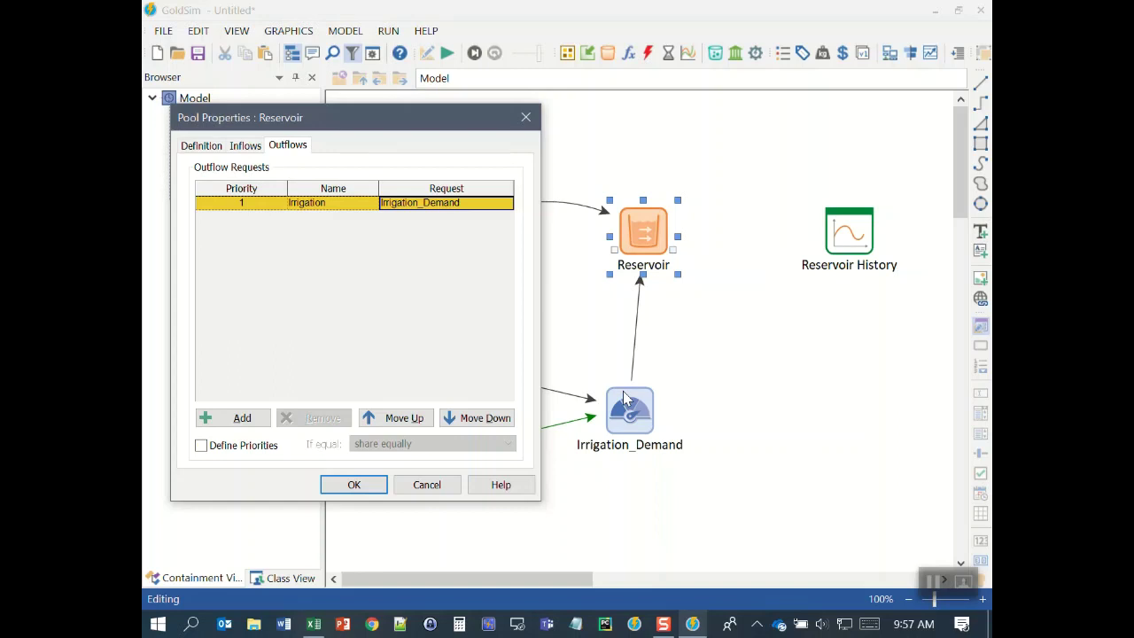
pyautogui.click(345, 486)
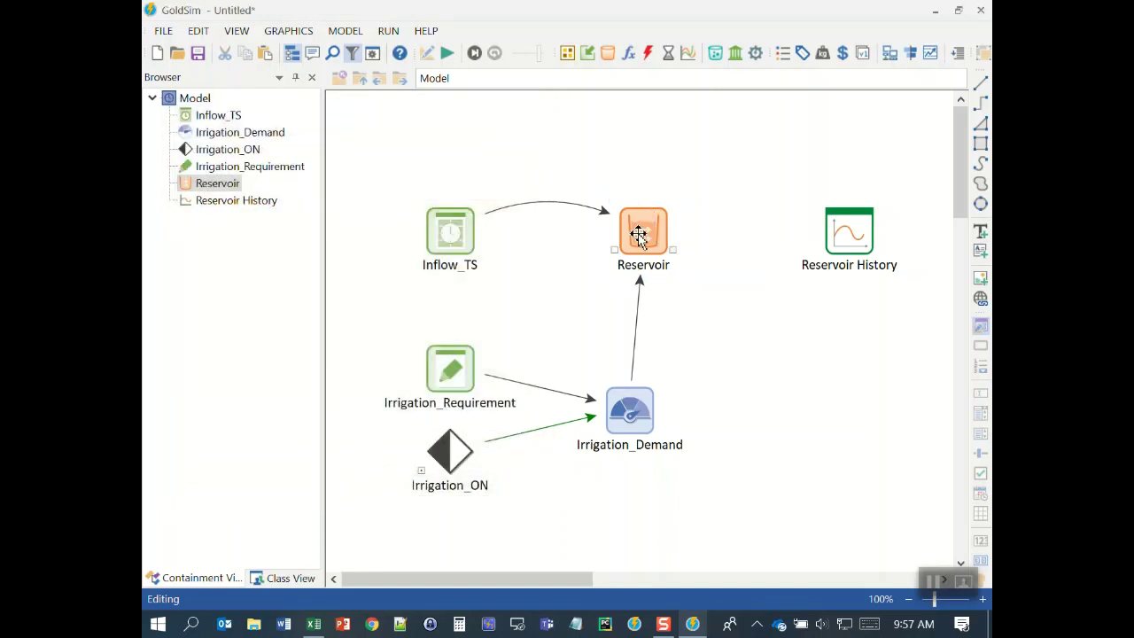
pyautogui.click(452, 251)
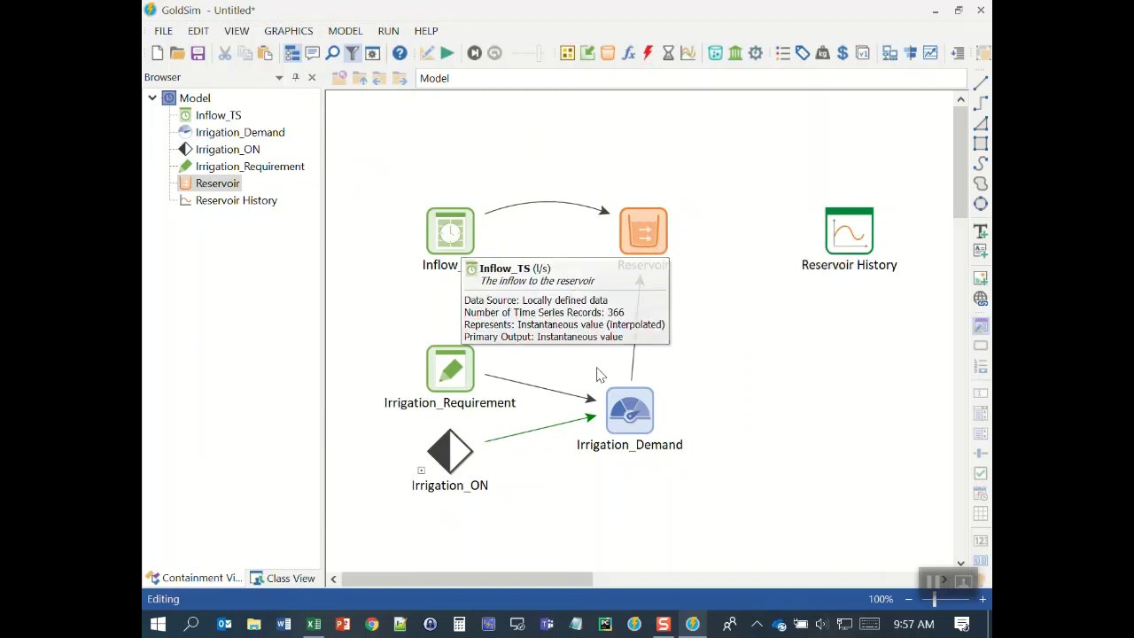
pyautogui.click(639, 216)
pyautogui.moveTo(641, 218)
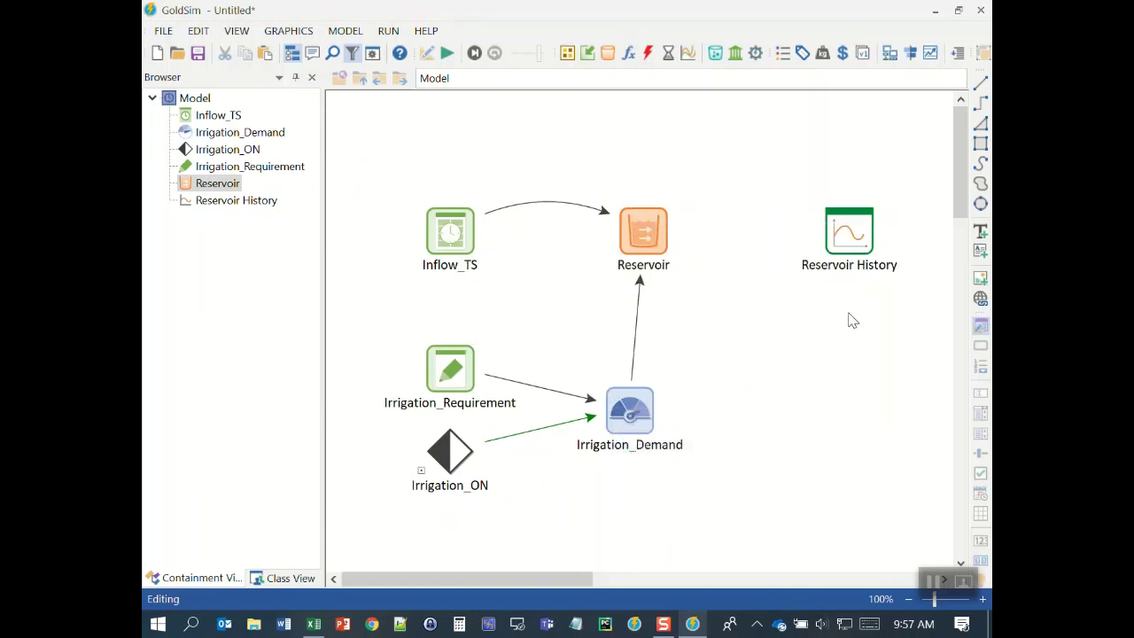
pyautogui.click(625, 410)
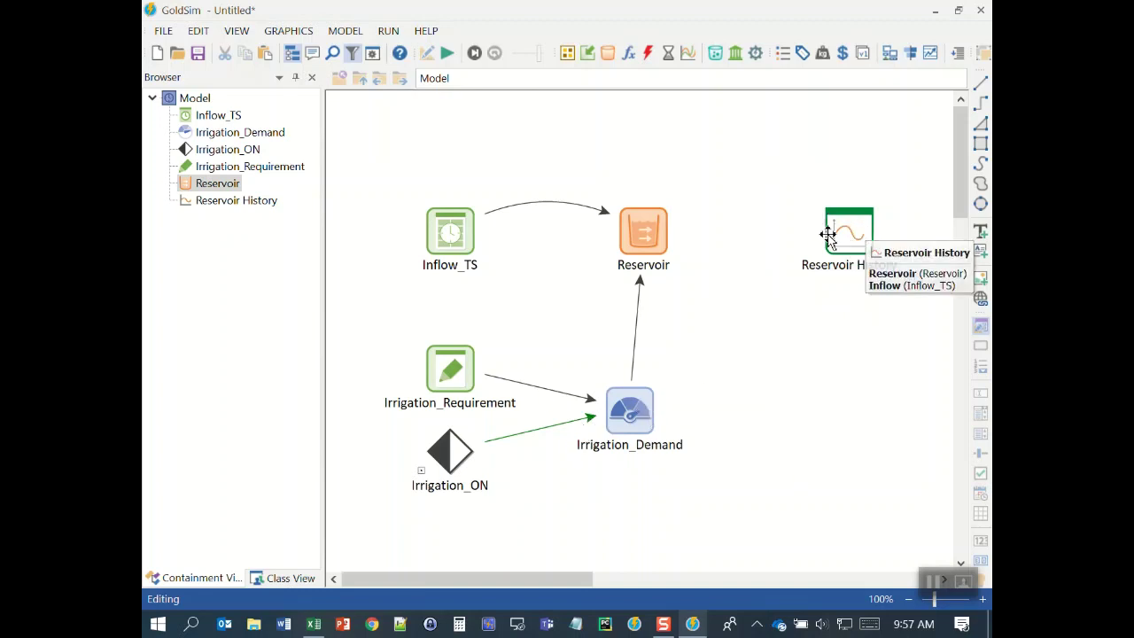
pyautogui.moveTo(837, 235)
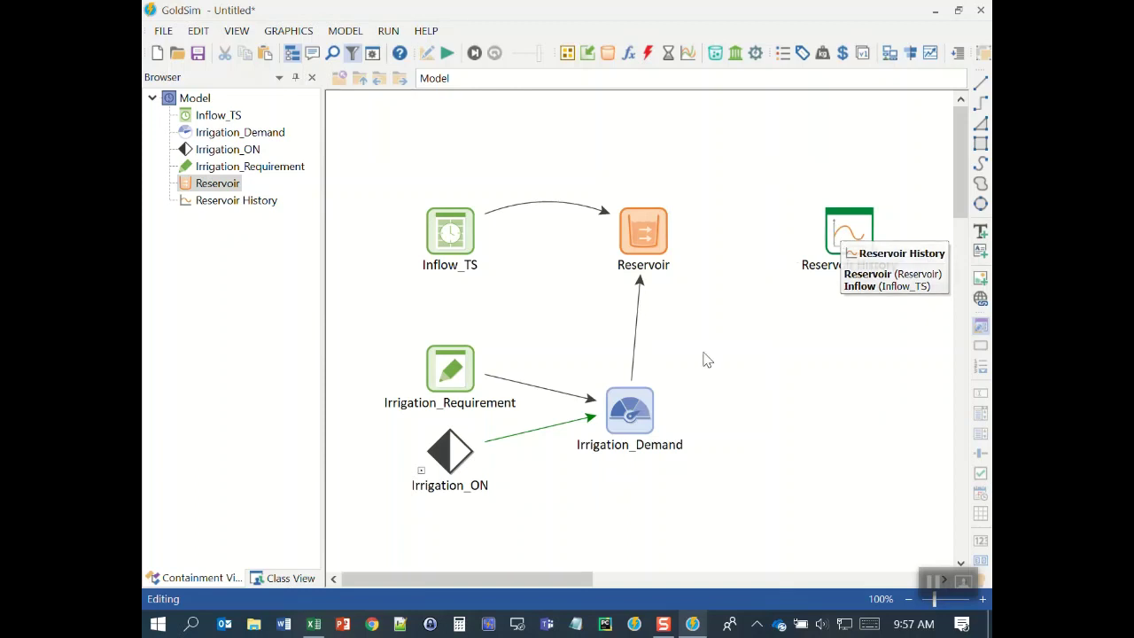
# Move the Irrigation_Demand element so it lines up directly below the Reservoir, and deselect it
pyautogui.moveTo(649, 402); pyautogui.dragTo(663, 399)
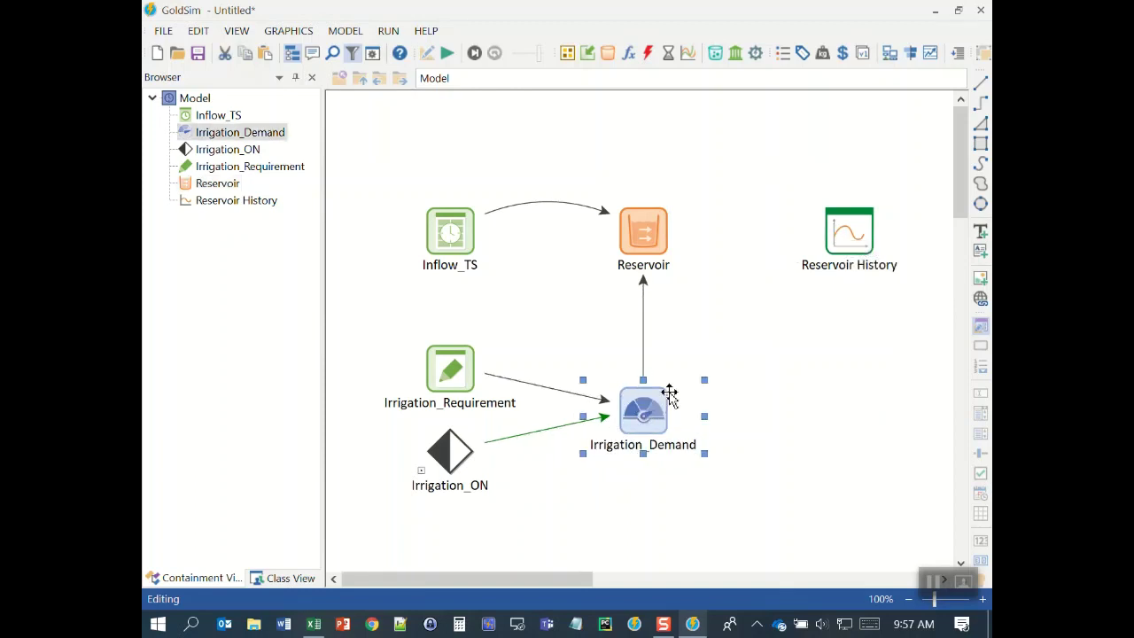
pyautogui.moveTo(665, 403)
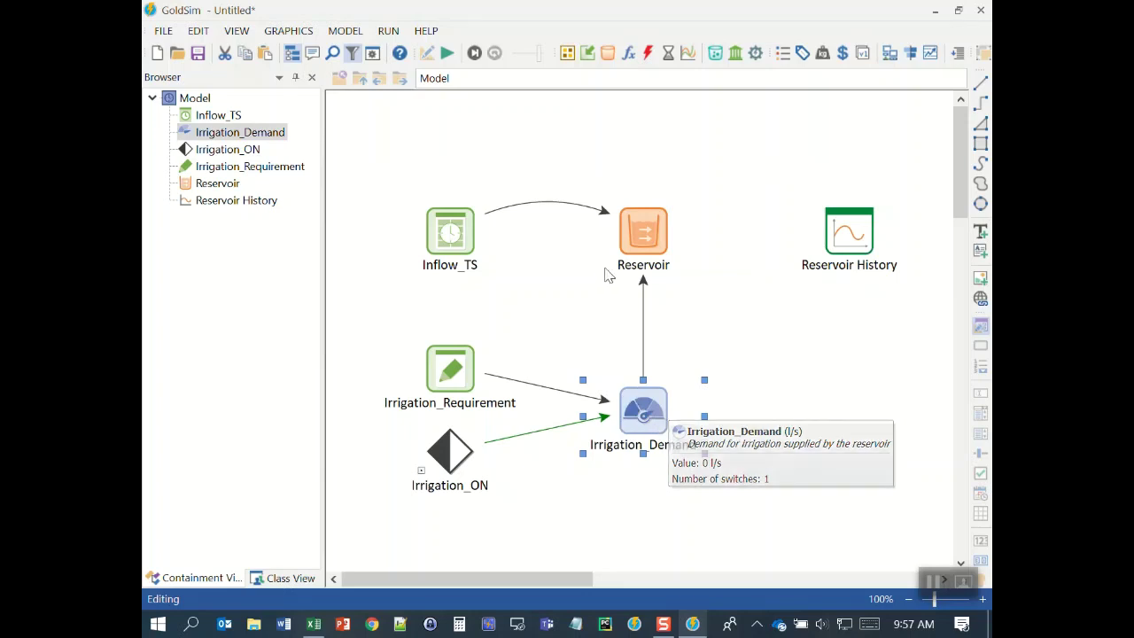
pyautogui.moveTo(641, 237)
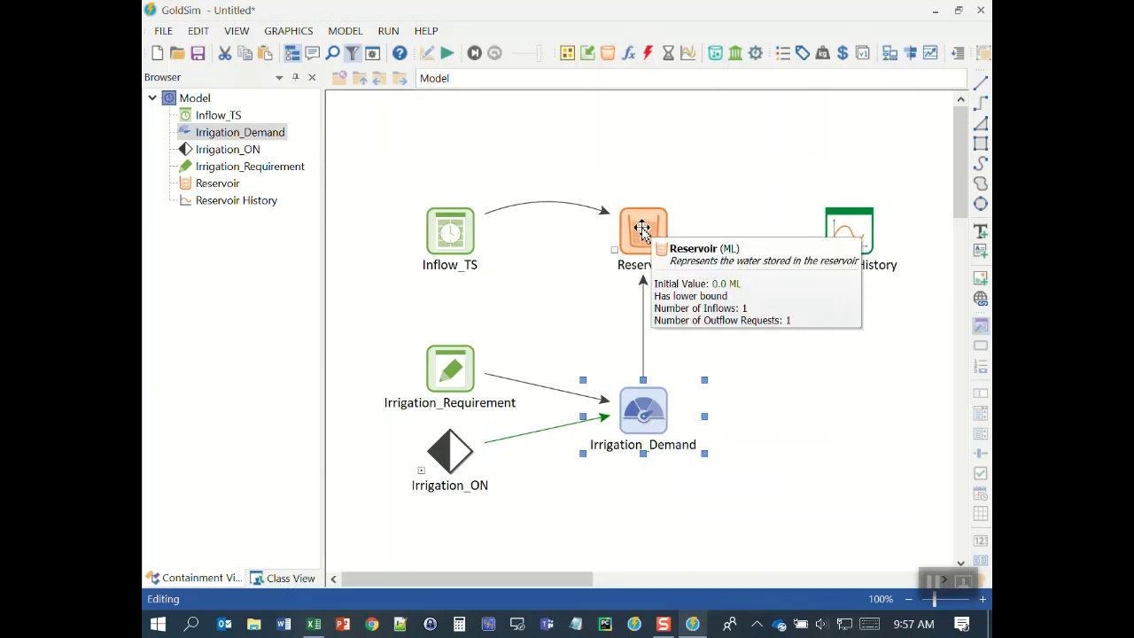
pyautogui.click(716, 464)
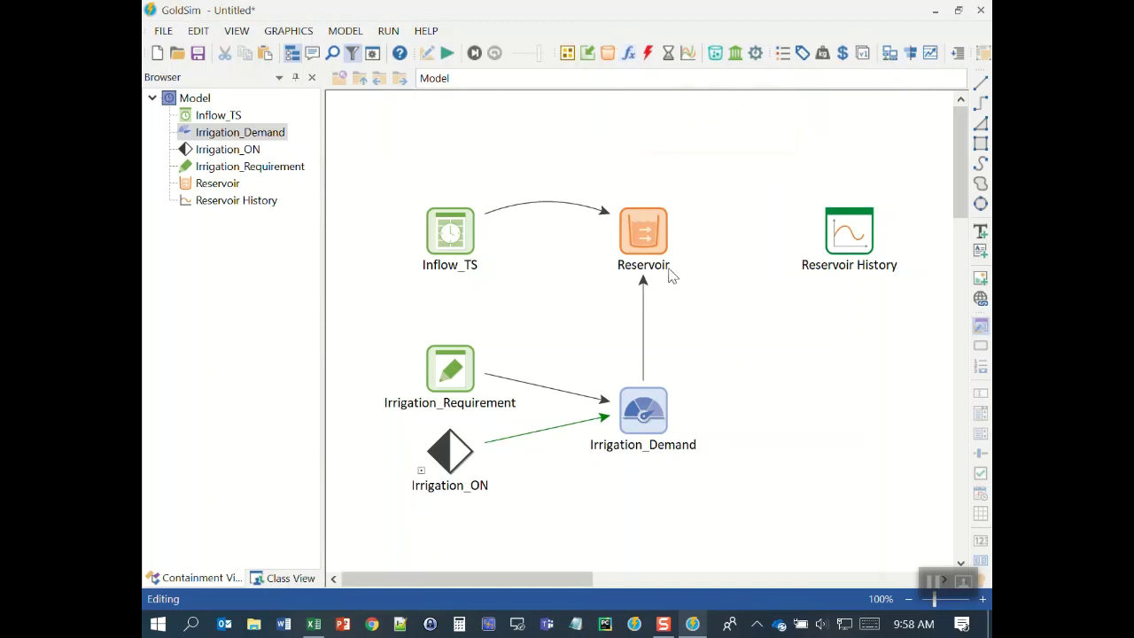
# Add an Expression element beside Irrigation_Demand and name it Irrigation_Delivery
pyautogui.moveTo(650, 230)
pyautogui.click(630, 55)
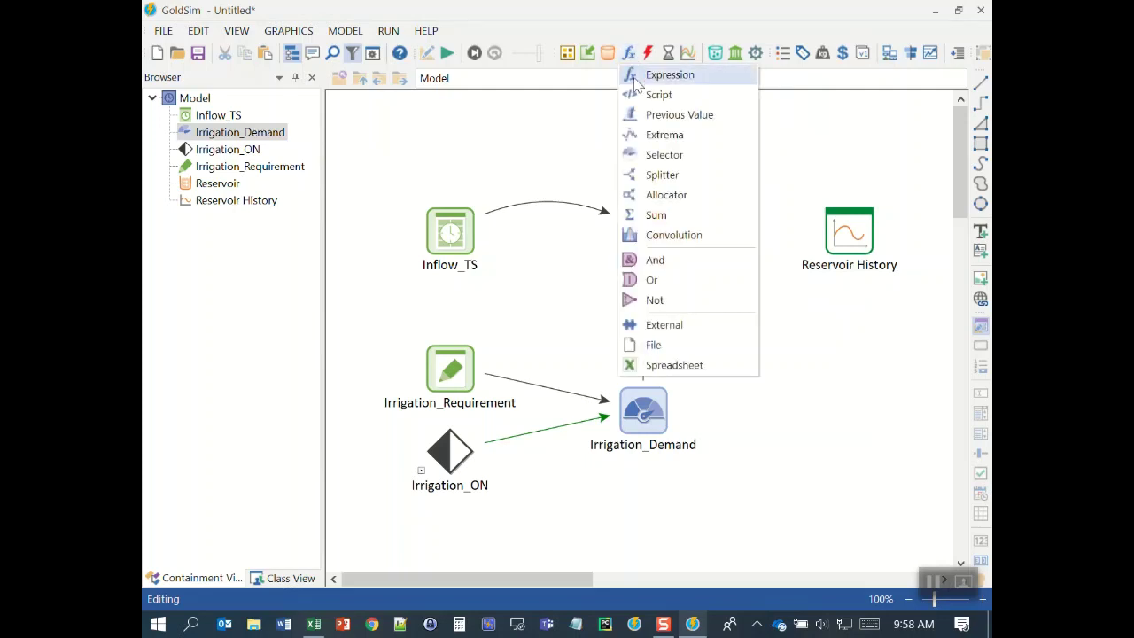
pyautogui.click(687, 82)
pyautogui.click(795, 427)
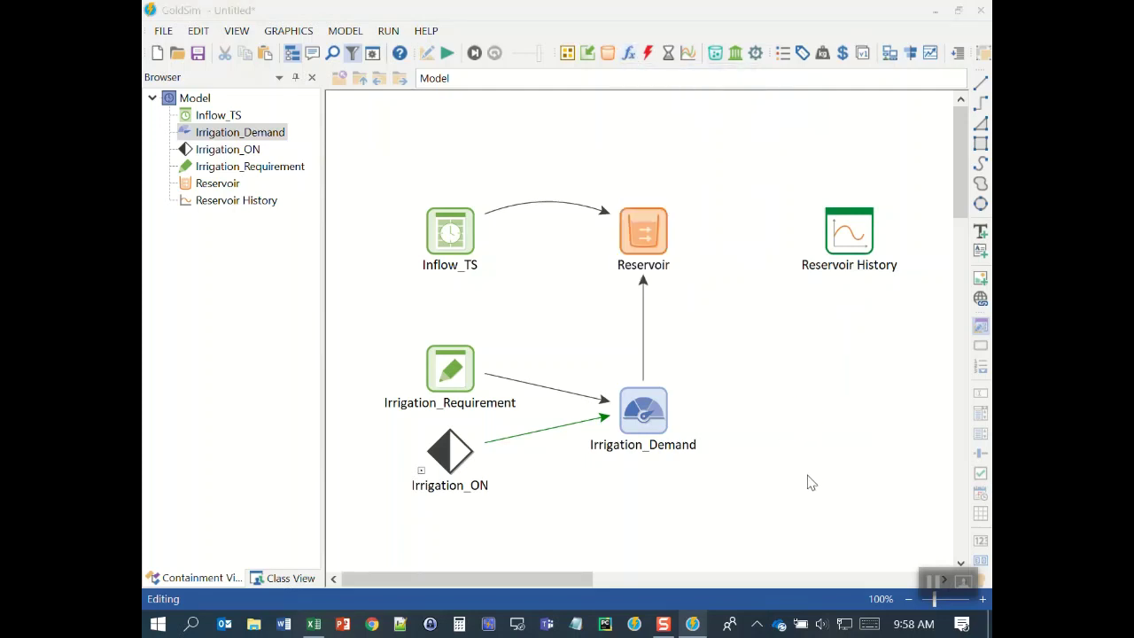
pyautogui.write('Irrigation_Delivery')
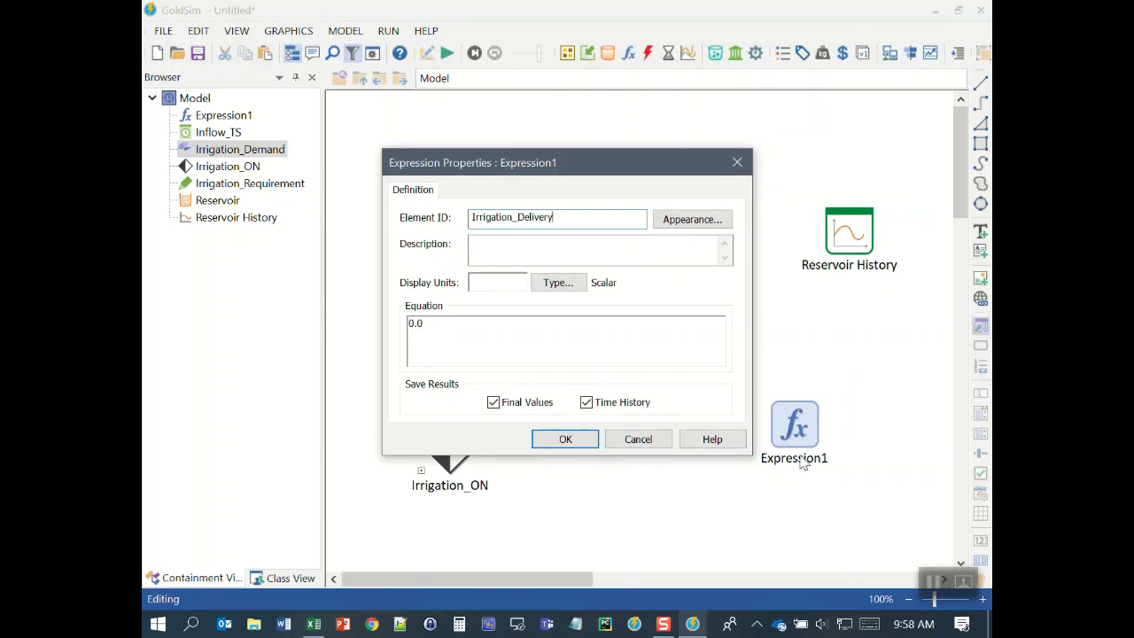
# Describe the expression as "Actual water delivered for irrigation" and set its display units to l/s
pyautogui.click(499, 243)
pyautogui.write('Actual water delivered')
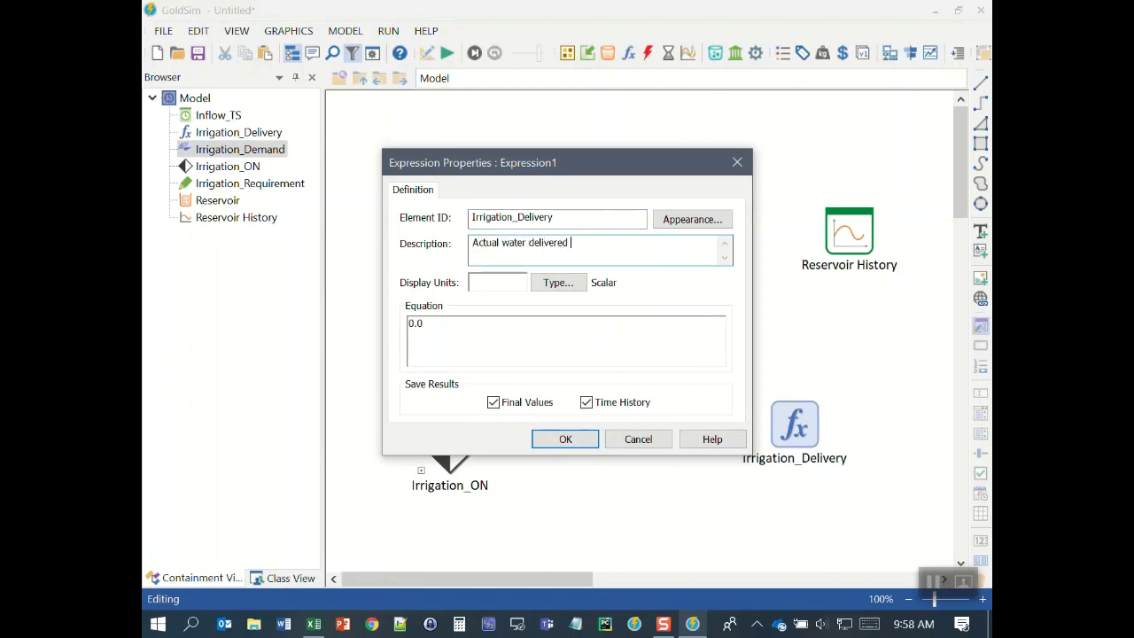
pyautogui.write('for irrigation')
pyautogui.click(497, 282)
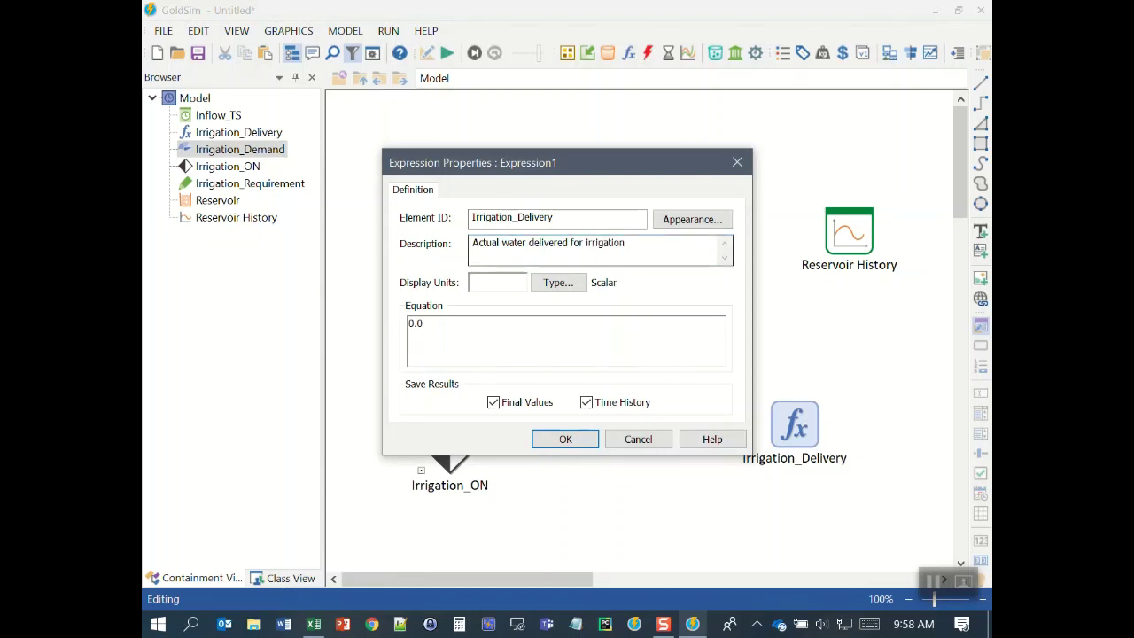
pyautogui.write('l/s')
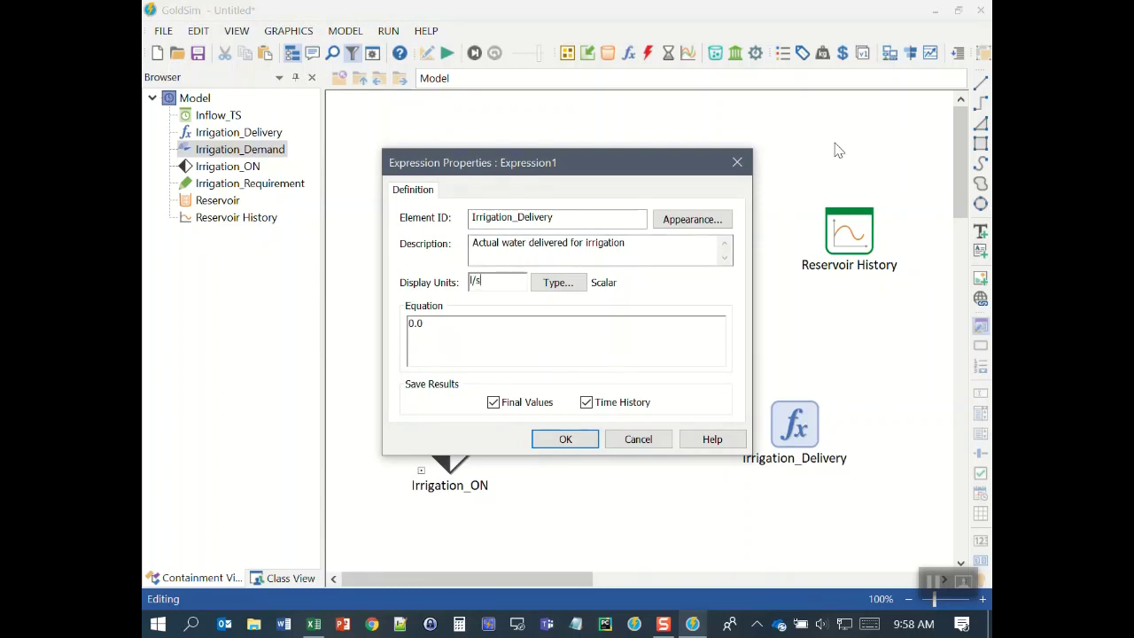
# Uncover the Reservoir in the model view and select the expression's entire default equation
pyautogui.moveTo(591, 163); pyautogui.dragTo(384, 112)
pyautogui.click(251, 276)
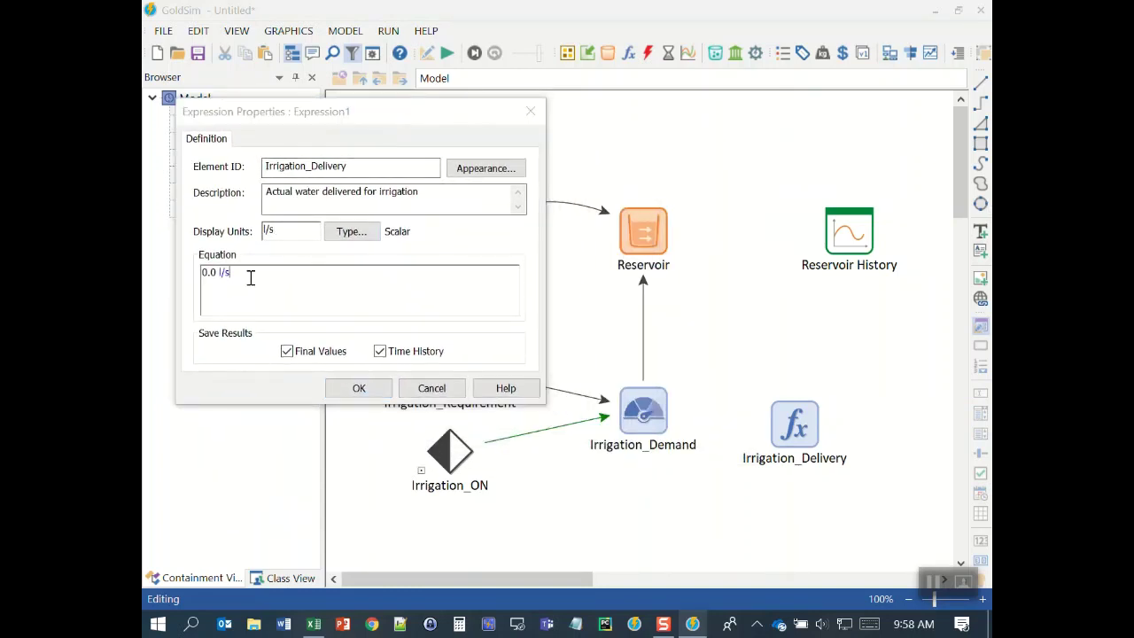
pyautogui.tripleClick(251, 275)
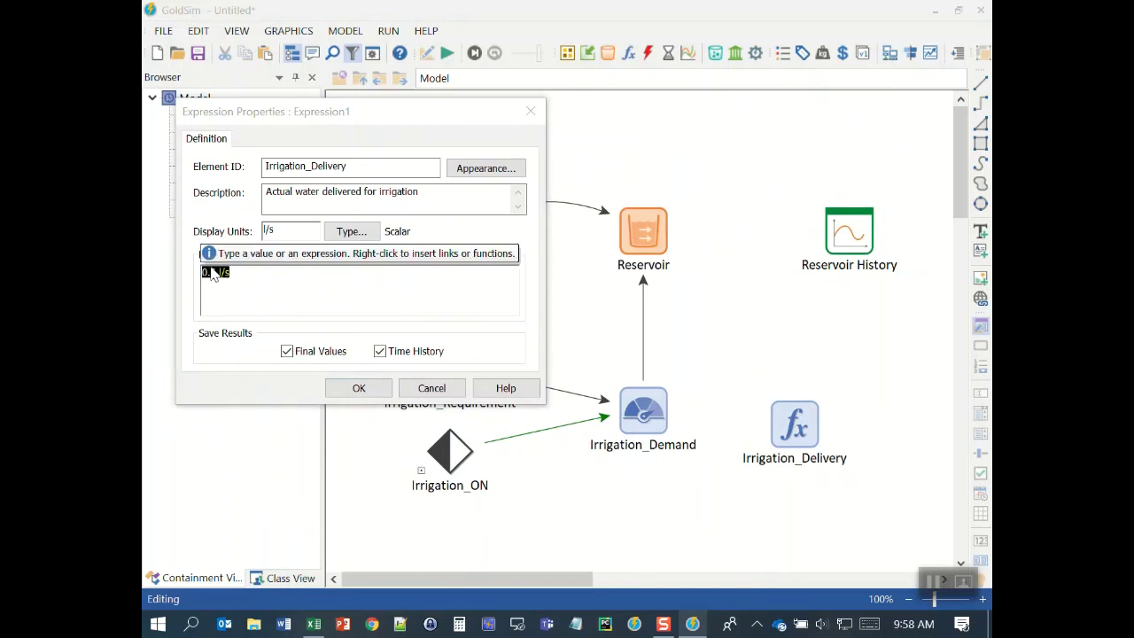
pyautogui.rightClick(220, 279)
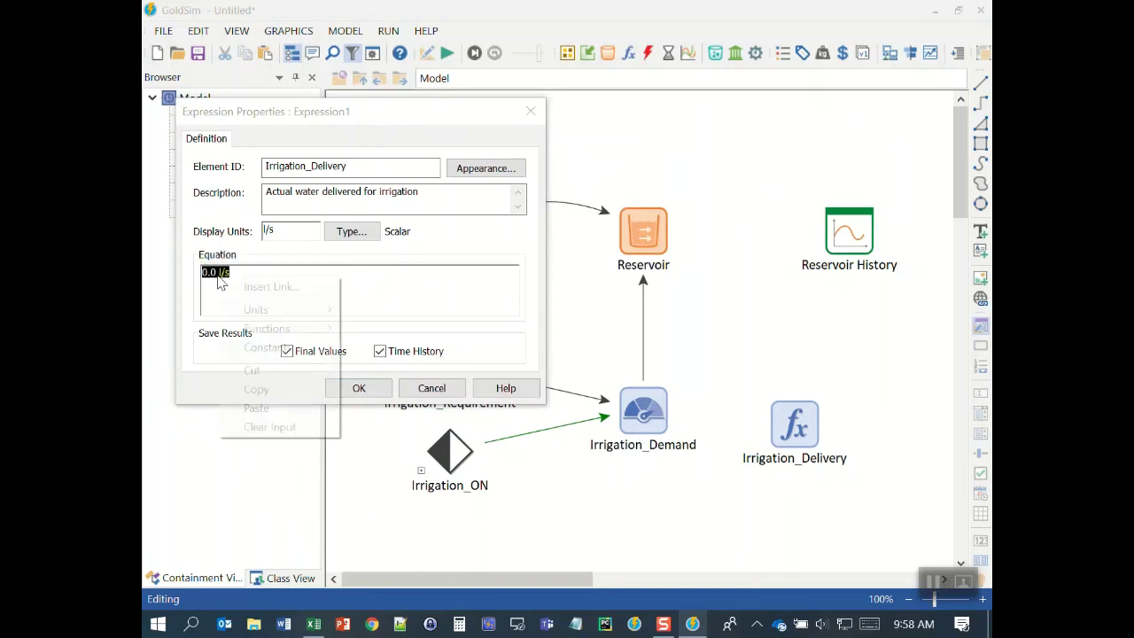
pyautogui.click(302, 288)
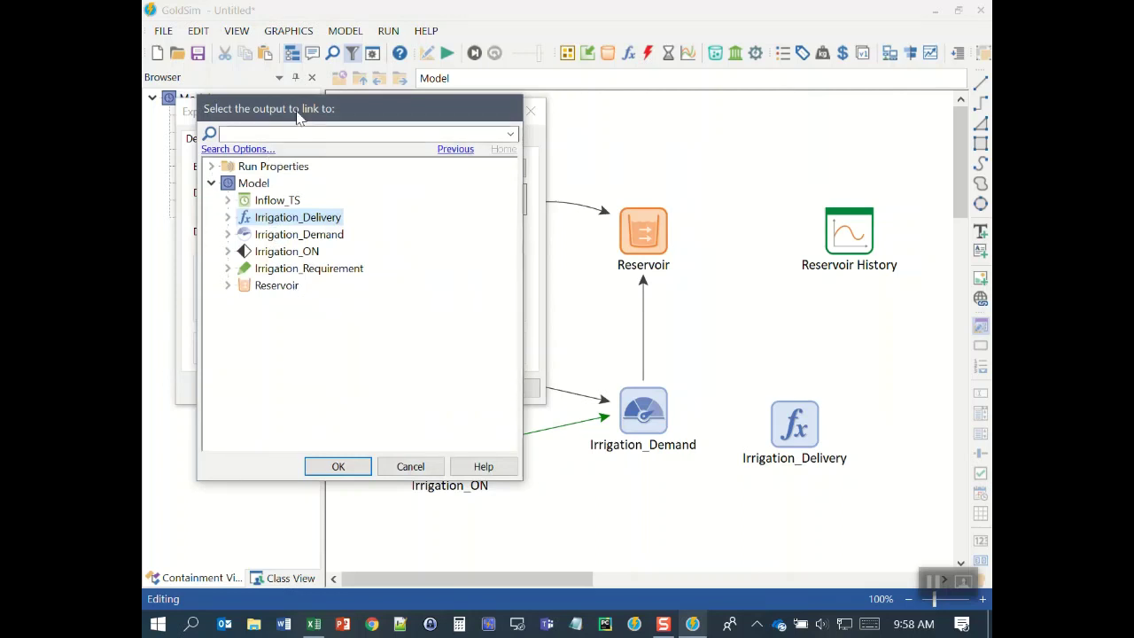
pyautogui.moveTo(301, 110); pyautogui.dragTo(346, 11)
pyautogui.click(448, 374)
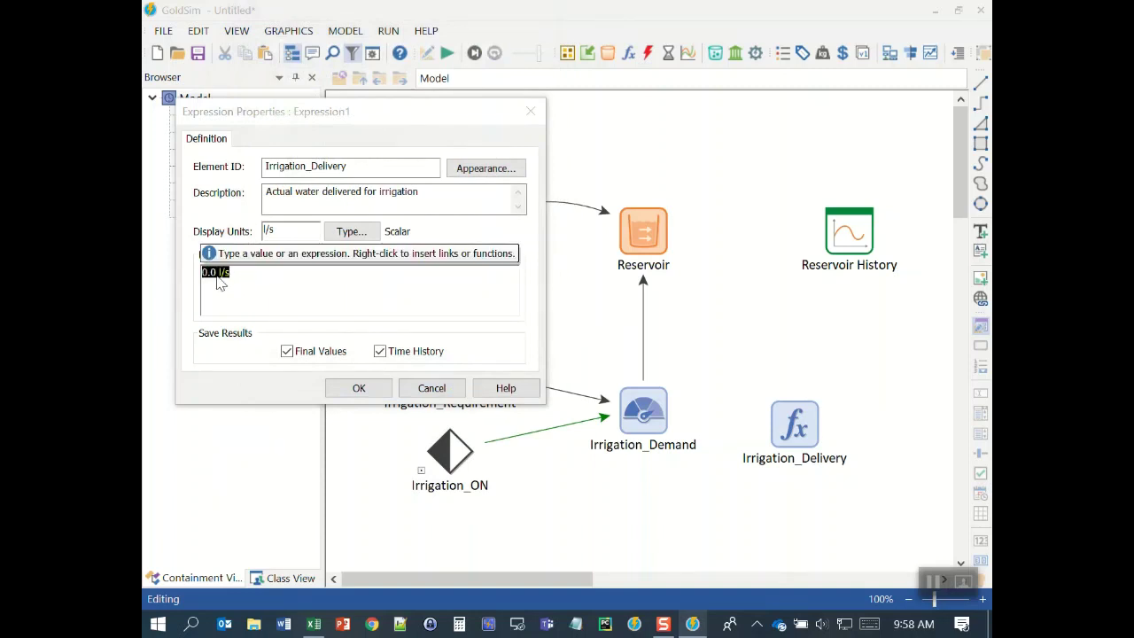
# Replace the expression's default equation with a link to the Irrigation output under the Reservoir's Outflows
pyautogui.press('BackSpace')
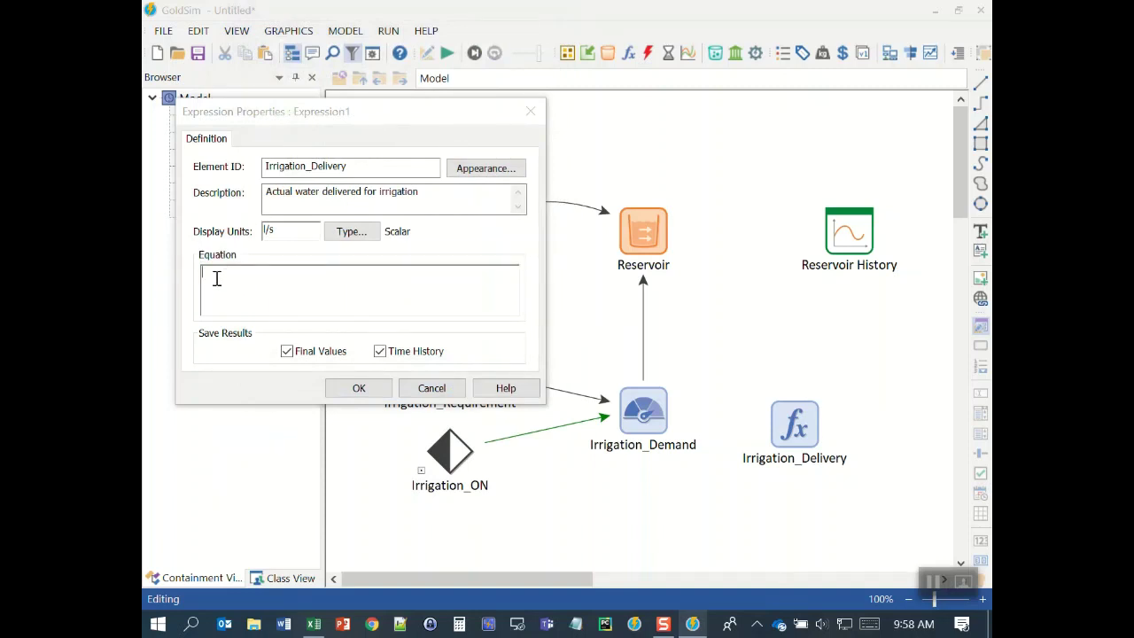
pyautogui.rightClick(216, 279)
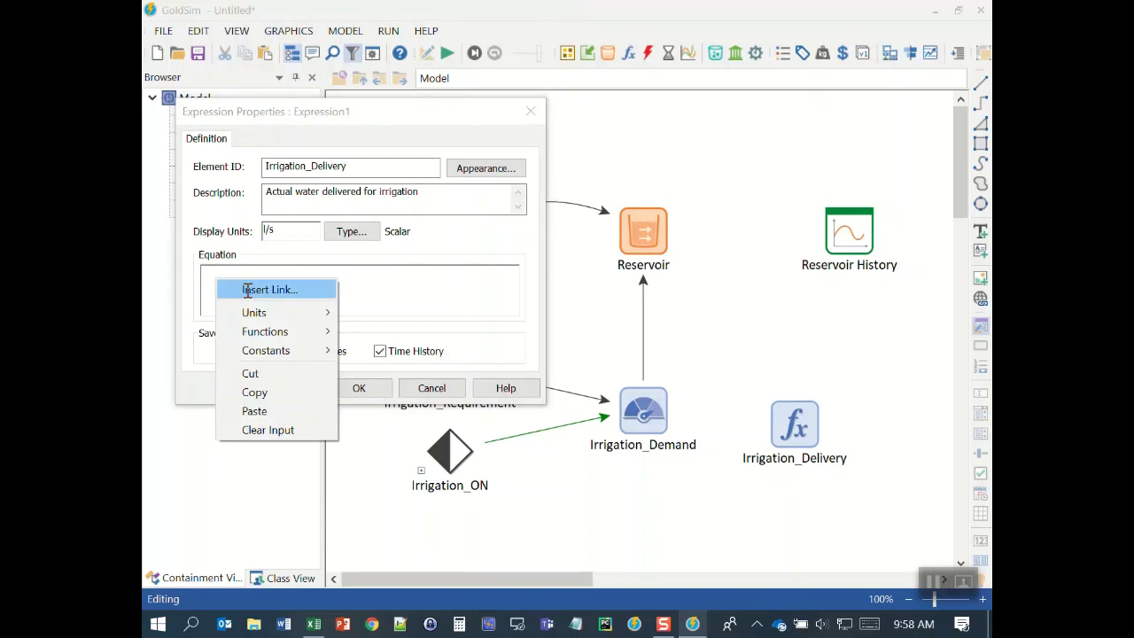
pyautogui.click(295, 290)
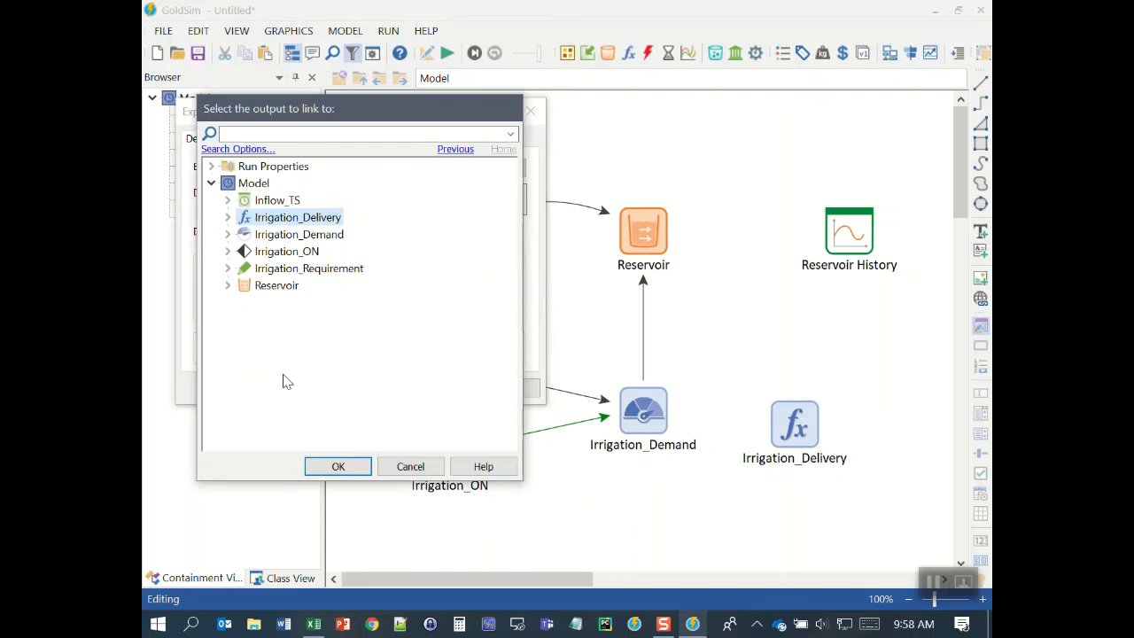
pyautogui.click(227, 287)
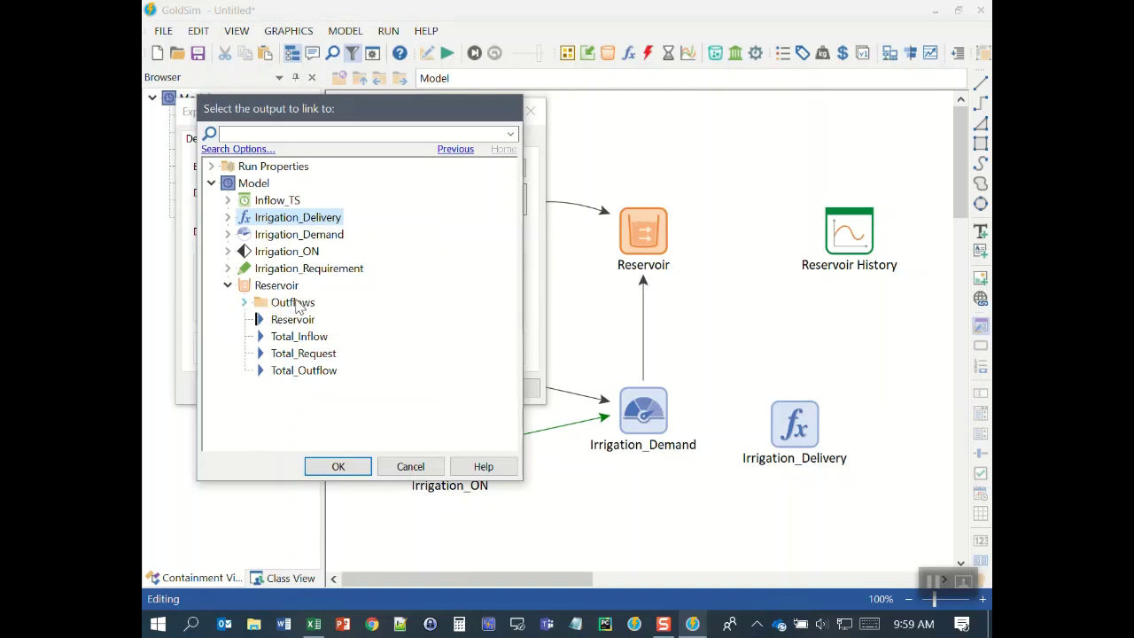
pyautogui.click(244, 303)
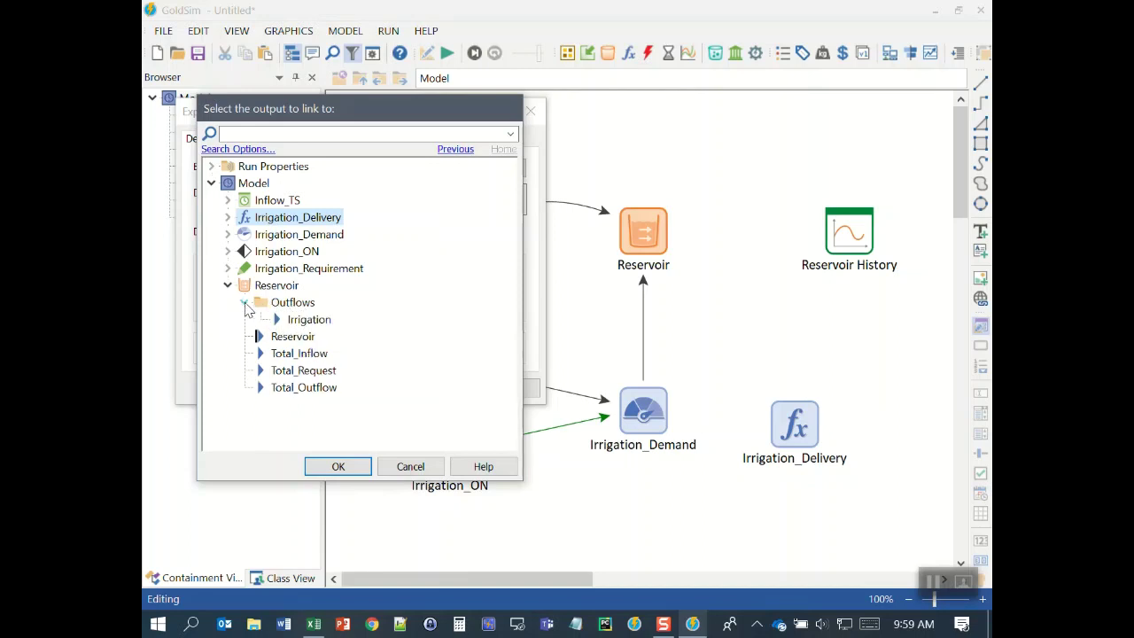
pyautogui.click(315, 321)
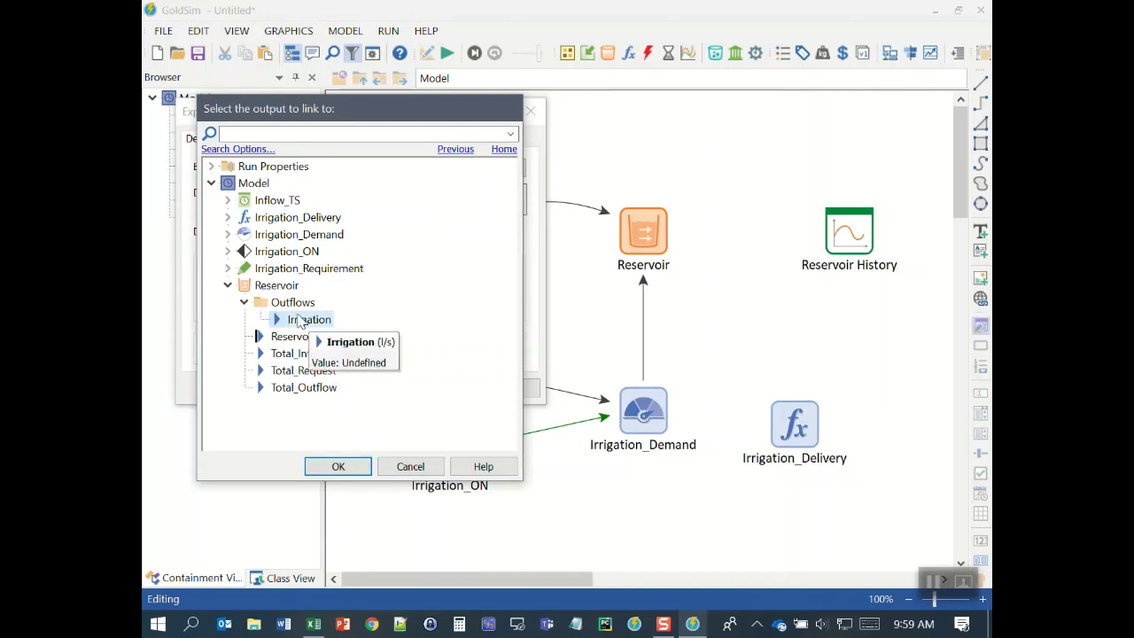
pyautogui.click(326, 466)
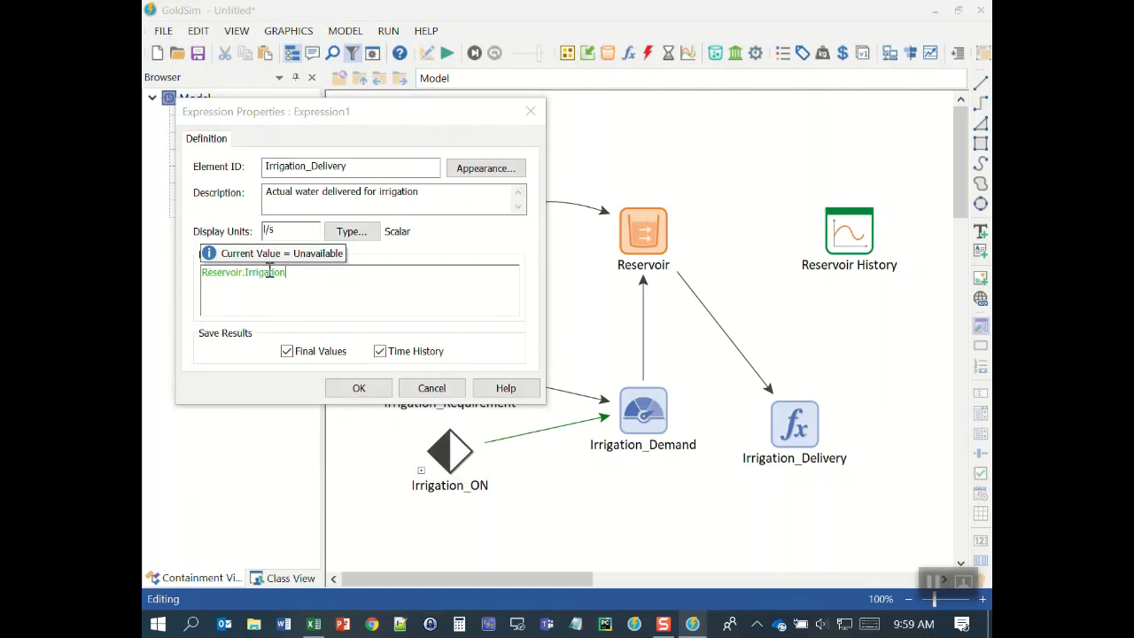
# Clear the equation, write it out as Reservoir.Irrigation using the suggested names, and accept the expression's properties
pyautogui.moveTo(311, 274); pyautogui.dragTo(166, 277)
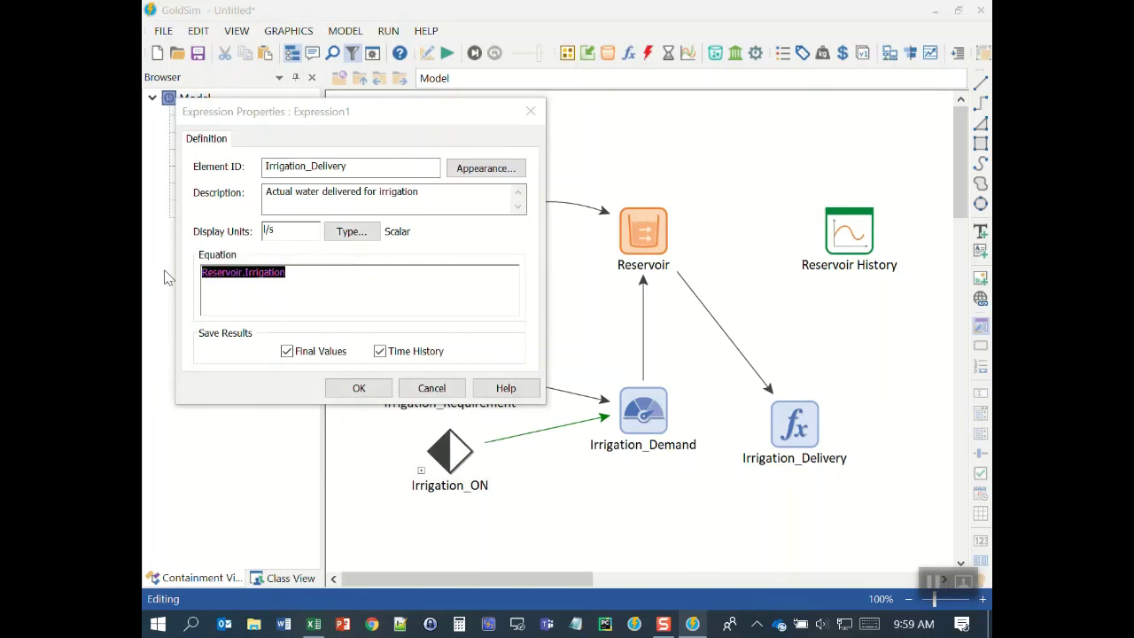
pyautogui.press('Delete')
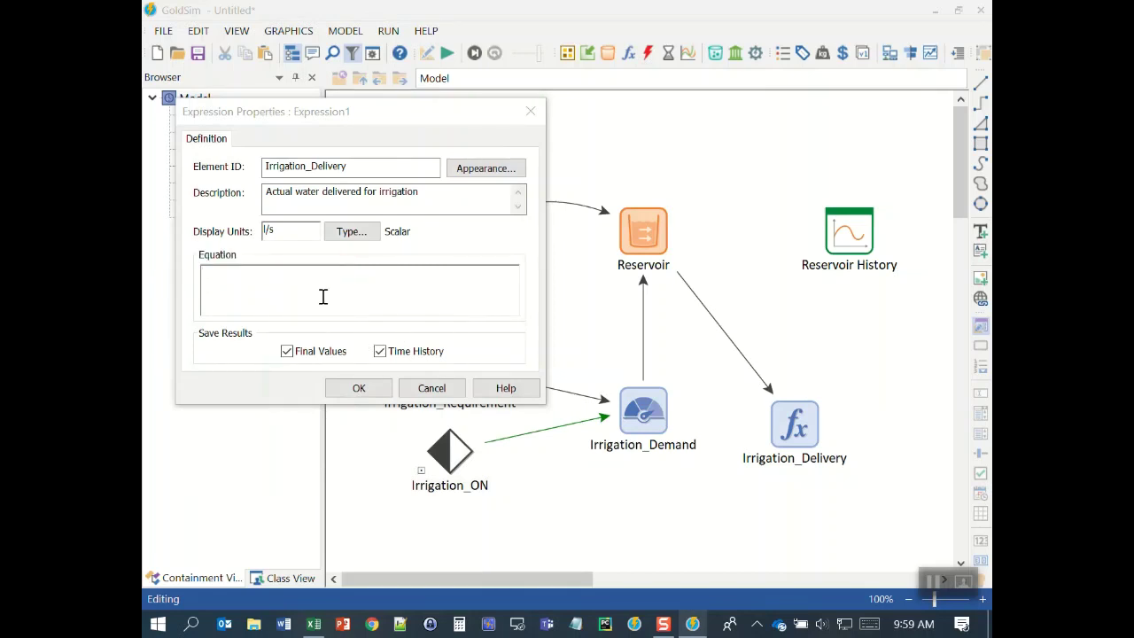
pyautogui.write('Res')
pyautogui.press('Return')
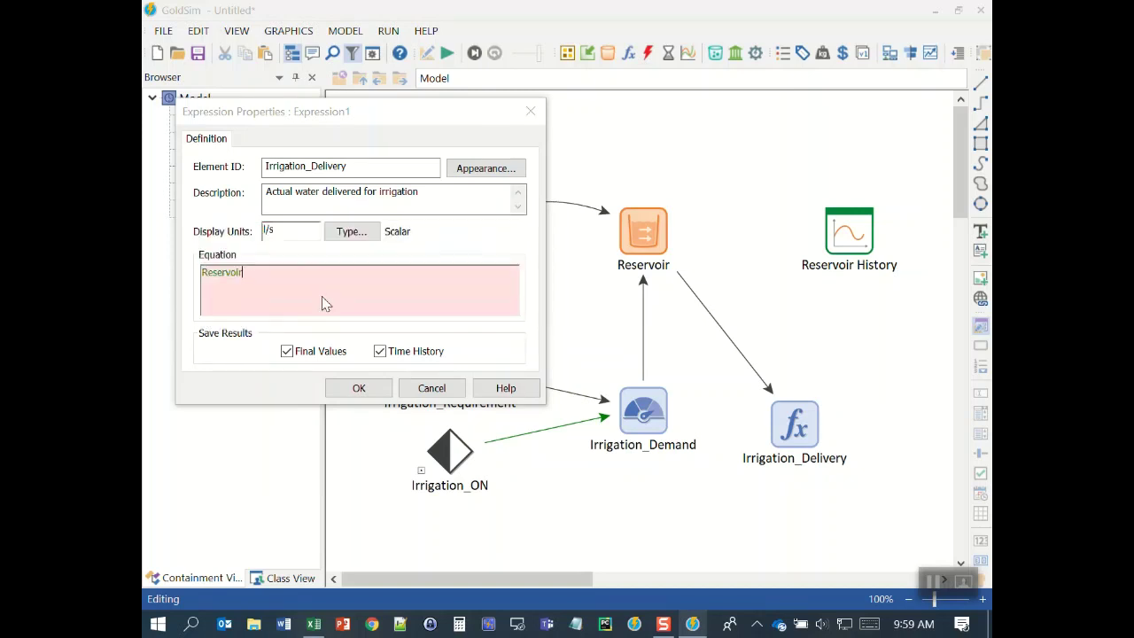
pyautogui.write('.')
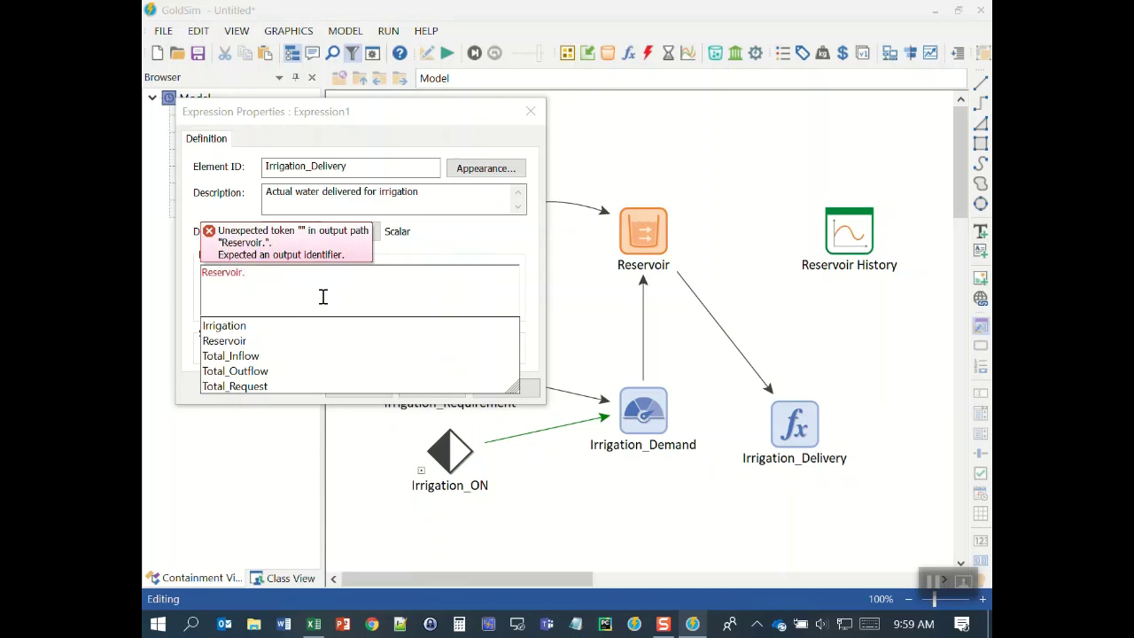
pyautogui.write('Ir')
pyautogui.press('Return')
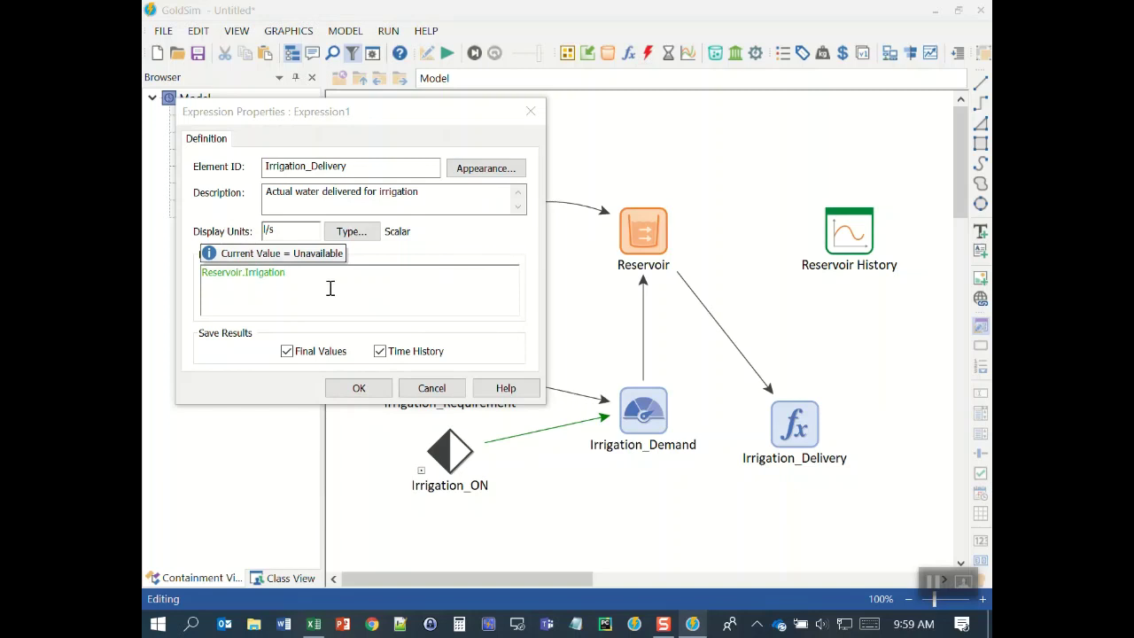
pyautogui.click(358, 388)
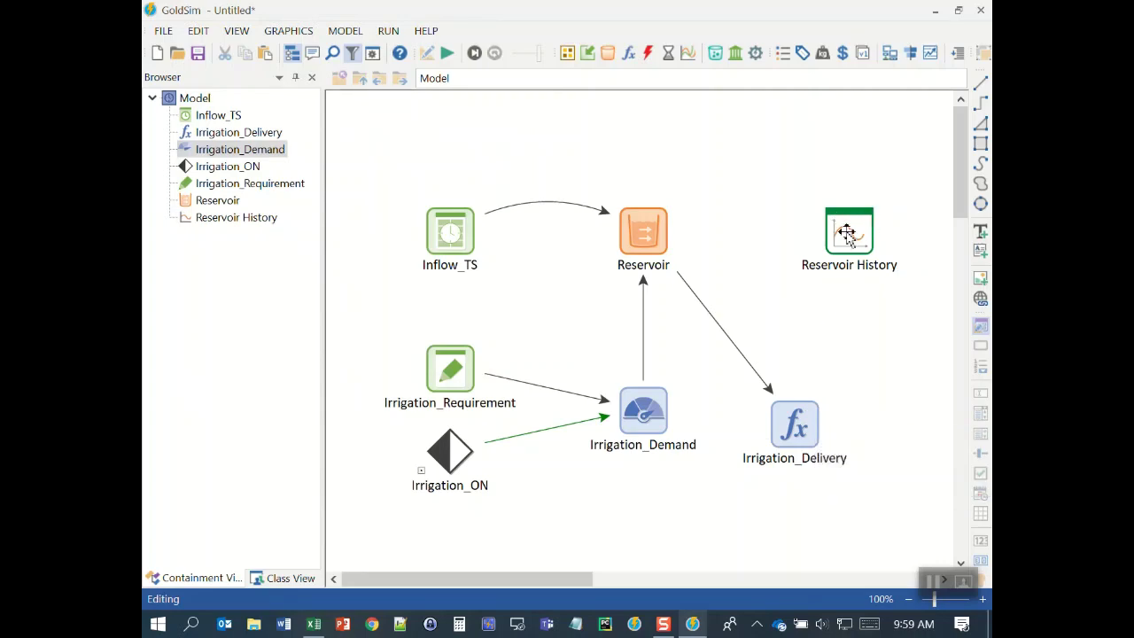
# Move the Reservoir History element higher in the model view and add Irrigation_Delivery to its results
pyautogui.moveTo(848, 231); pyautogui.dragTo(870, 157)
pyautogui.doubleClick(870, 157)
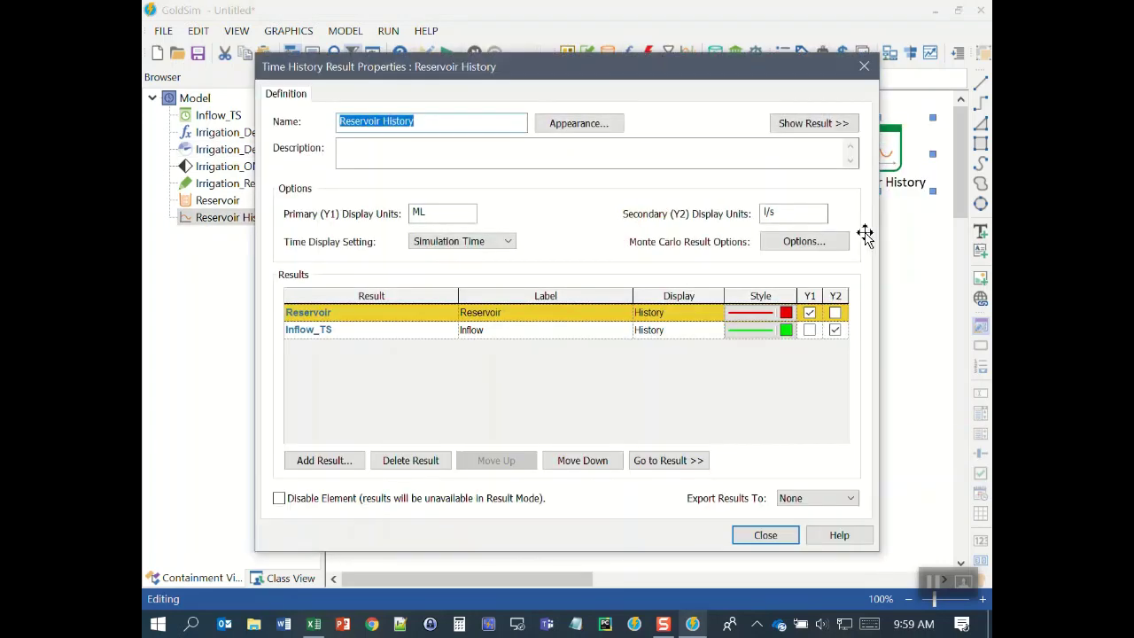
pyautogui.click(365, 333)
pyautogui.click(321, 460)
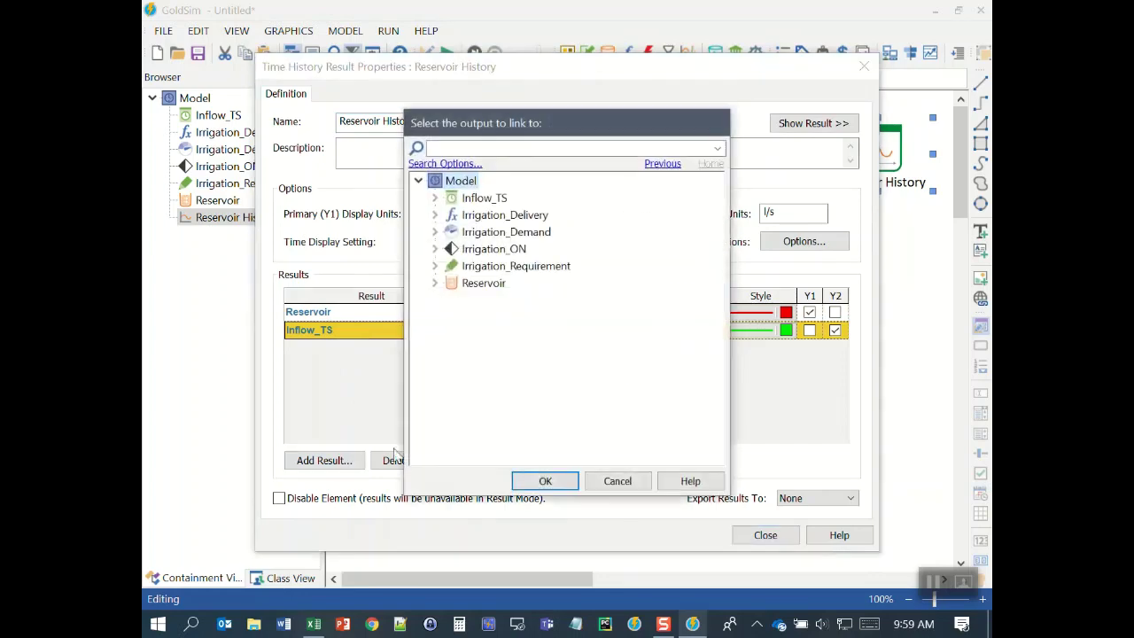
pyautogui.click(503, 215)
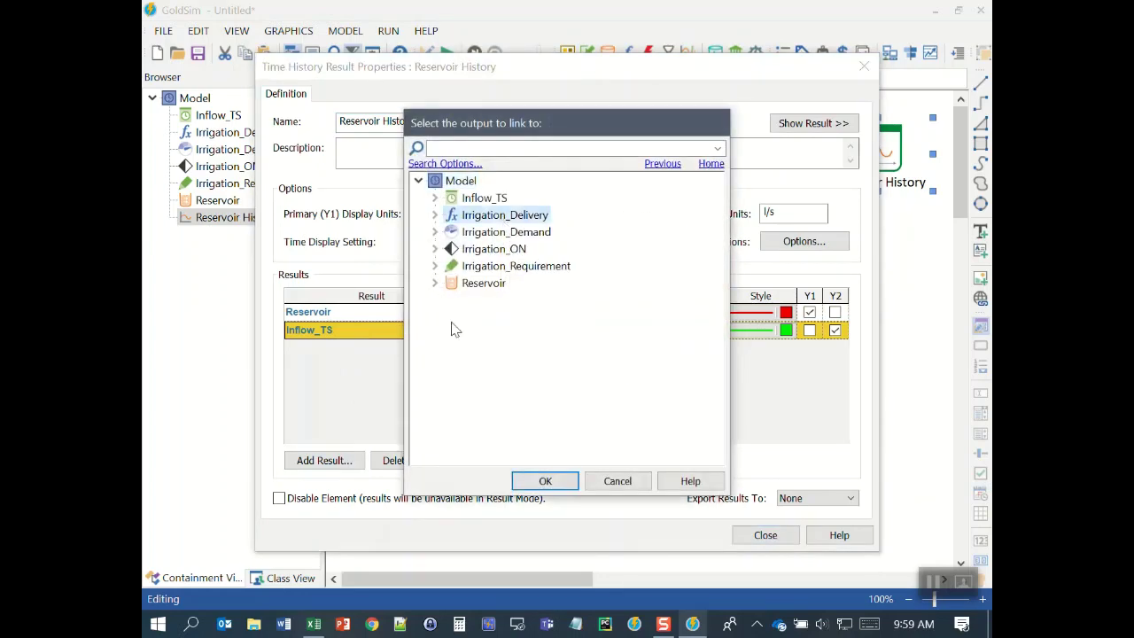
pyautogui.click(542, 481)
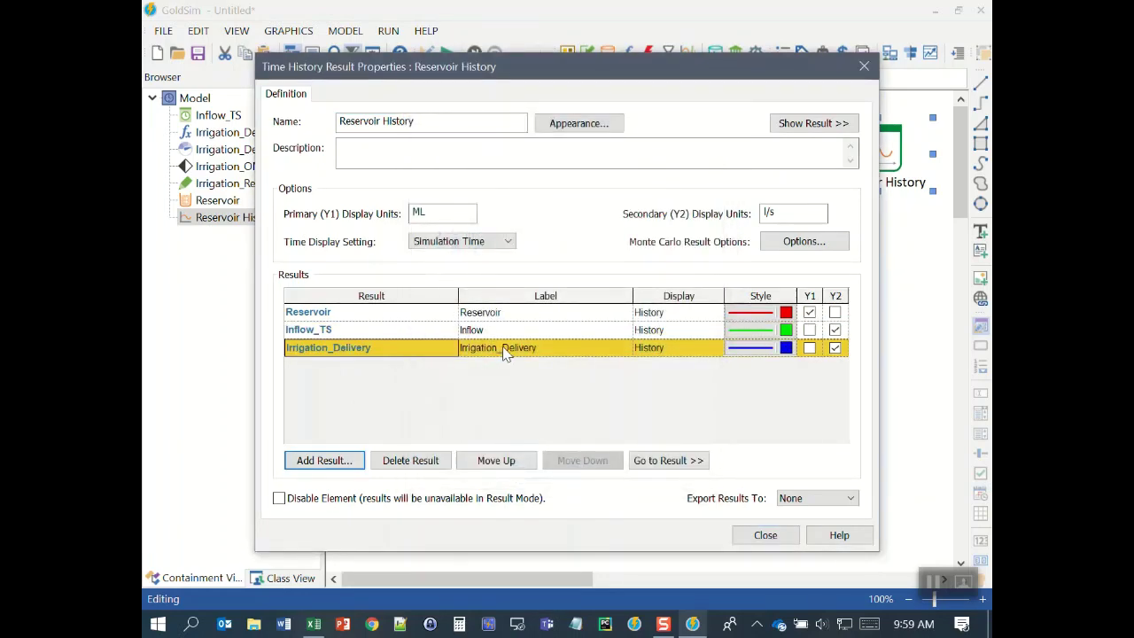
# Change the new result's label to "Irrigation Delivery" and close the time history properties
pyautogui.click(503, 349)
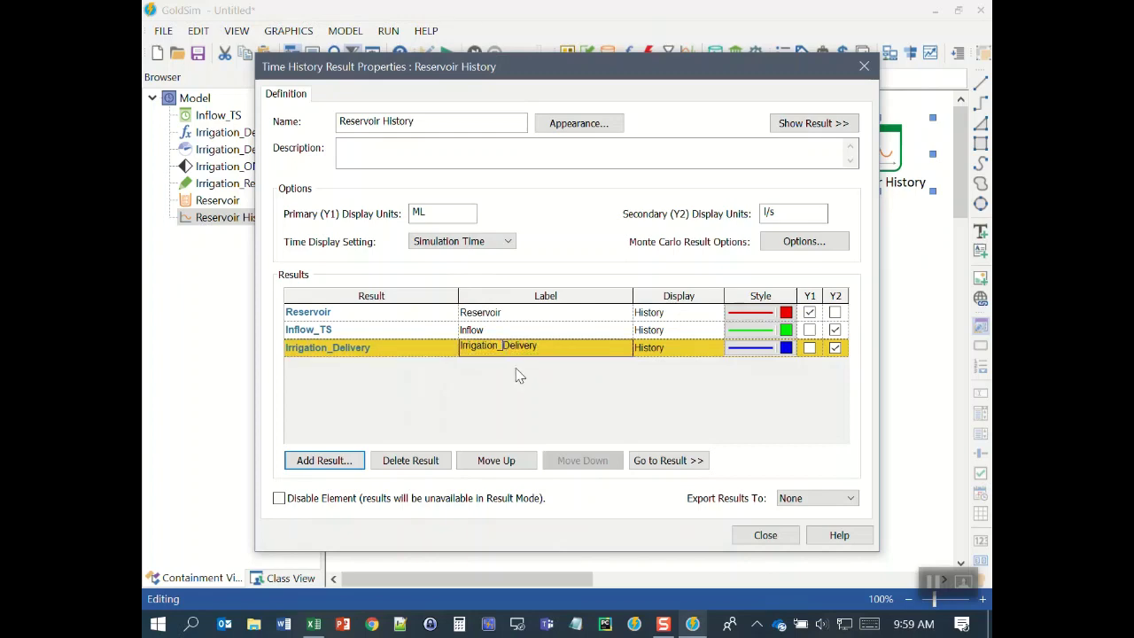
pyautogui.press('BackSpace')
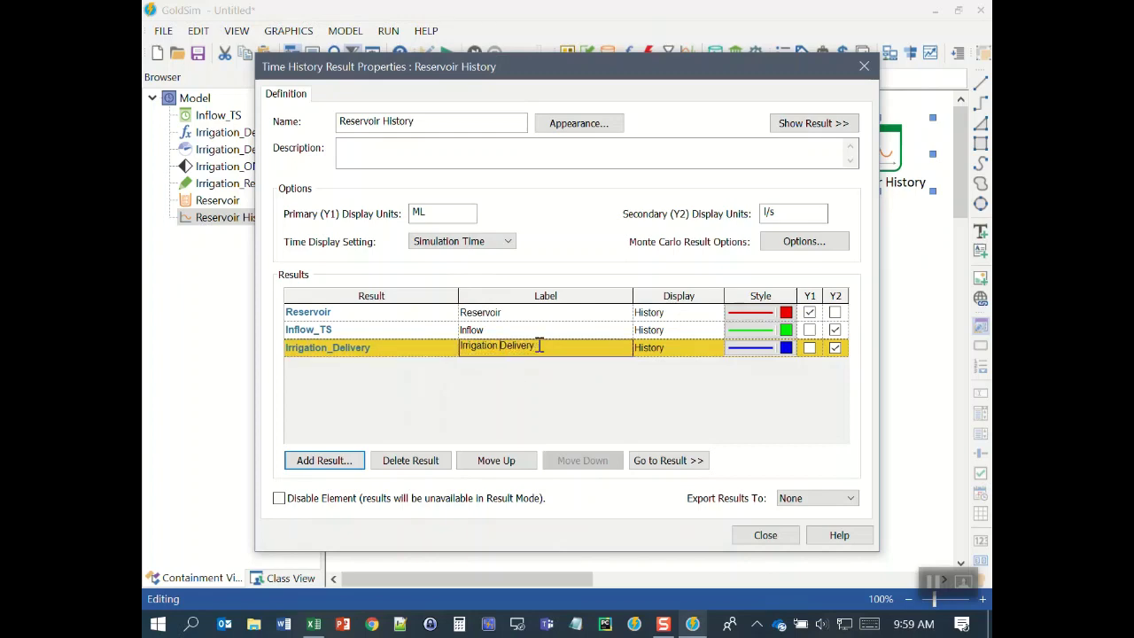
pyautogui.click(766, 535)
# Run the simulation, view the Reservoir History chart of volume, inflow and irrigation delivery, and close the chart
pyautogui.click(448, 54)
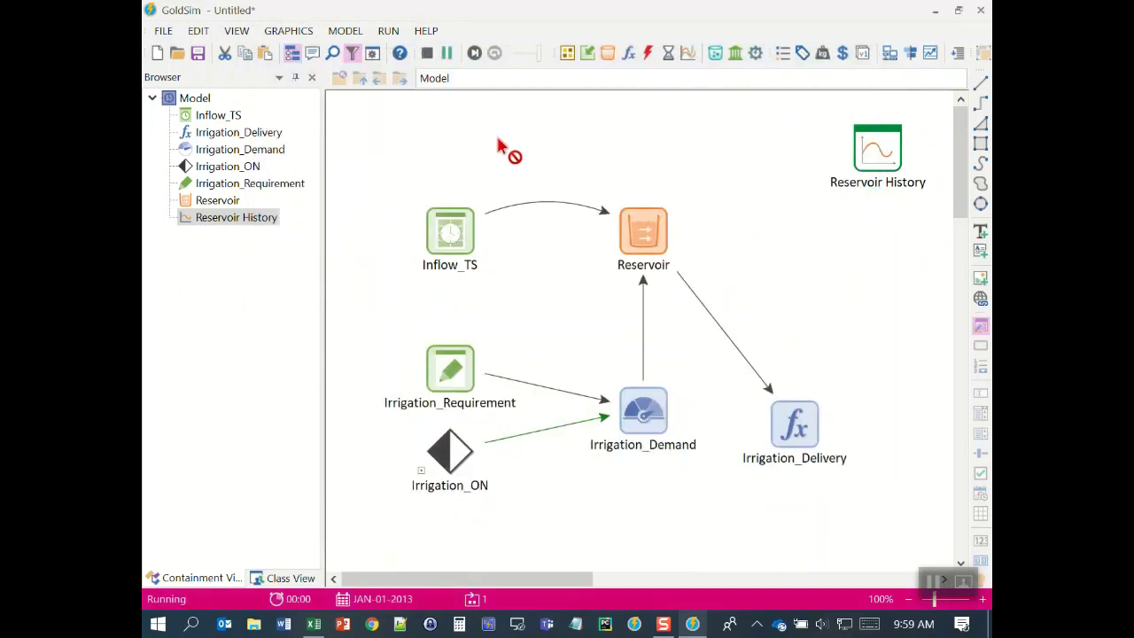
pyautogui.click(587, 346)
pyautogui.doubleClick(875, 151)
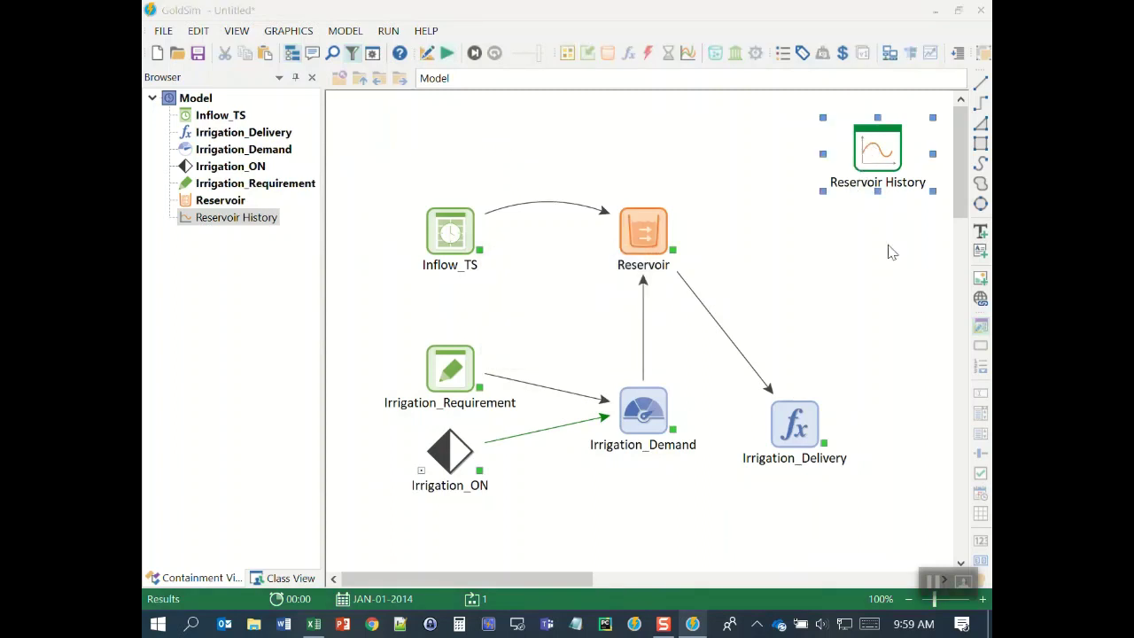
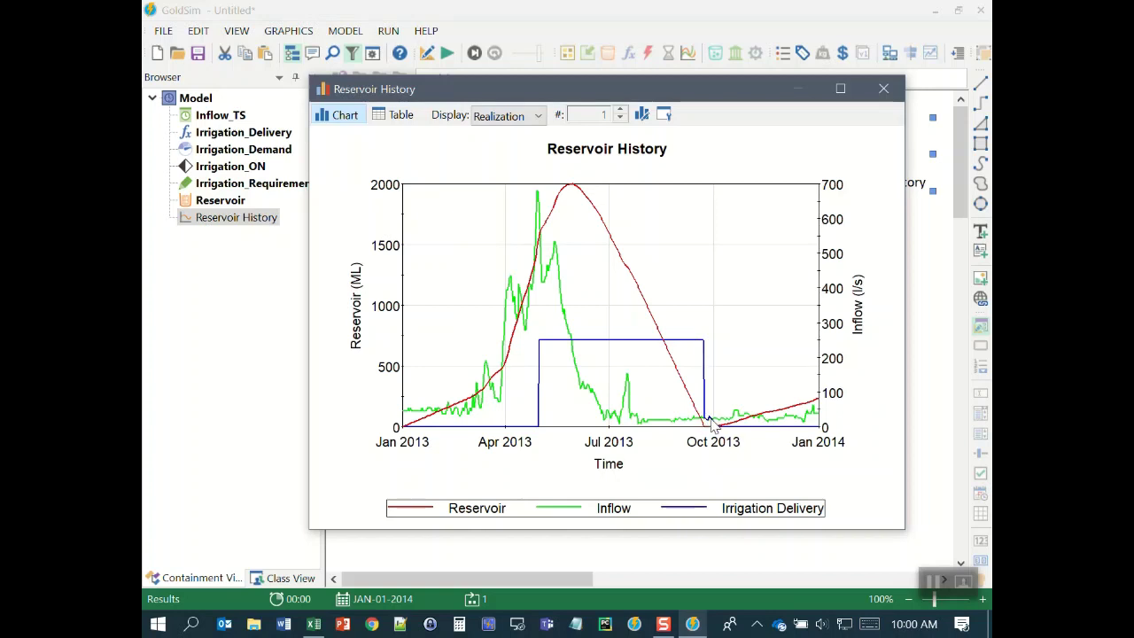
pyautogui.moveTo(711, 424)
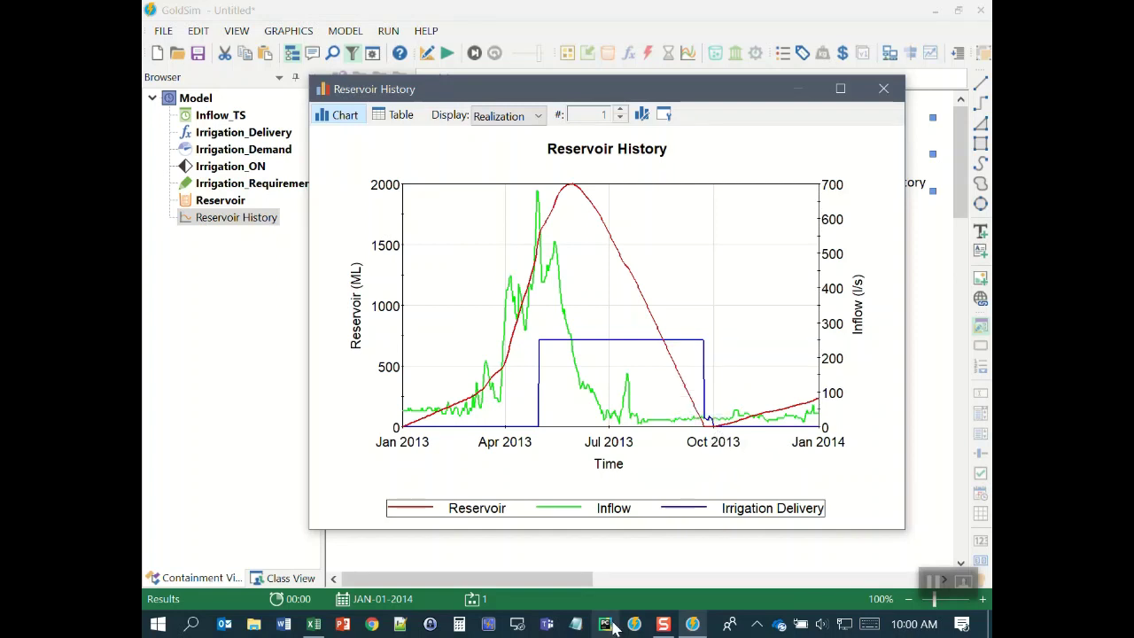
pyautogui.click(883, 89)
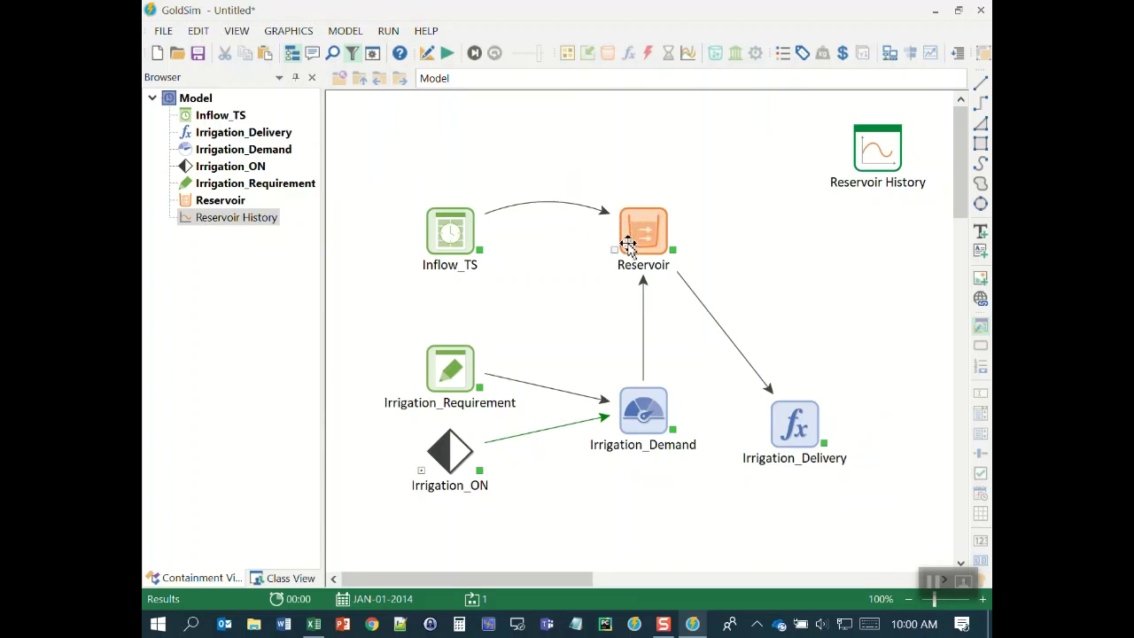
# Switch to the Reservoir Data workbook in Excel and examine the Initial, Minimum and Spillway volumes under Operating Rules
pyautogui.moveTo(628, 244)
pyautogui.click(314, 625)
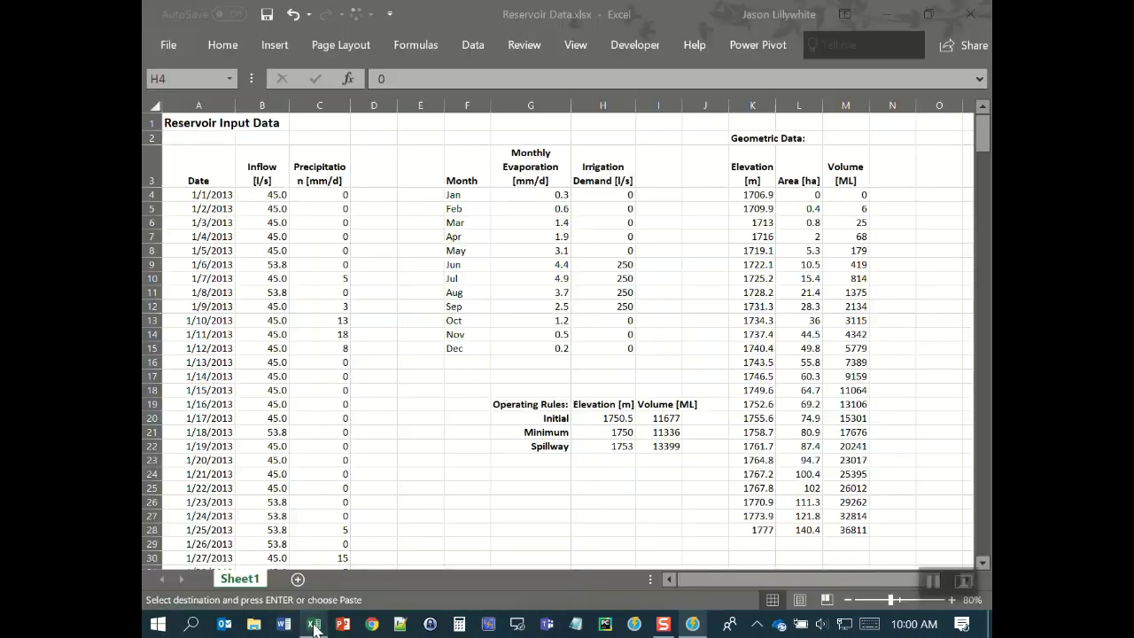
pyautogui.click(531, 375)
pyautogui.click(502, 398)
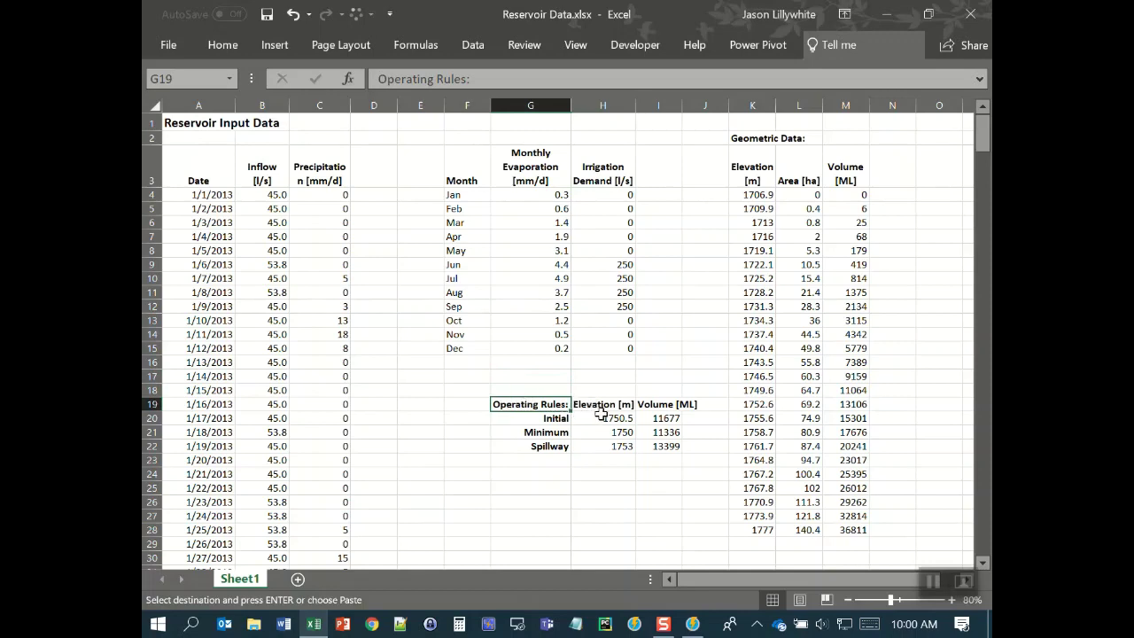
pyautogui.click(540, 418)
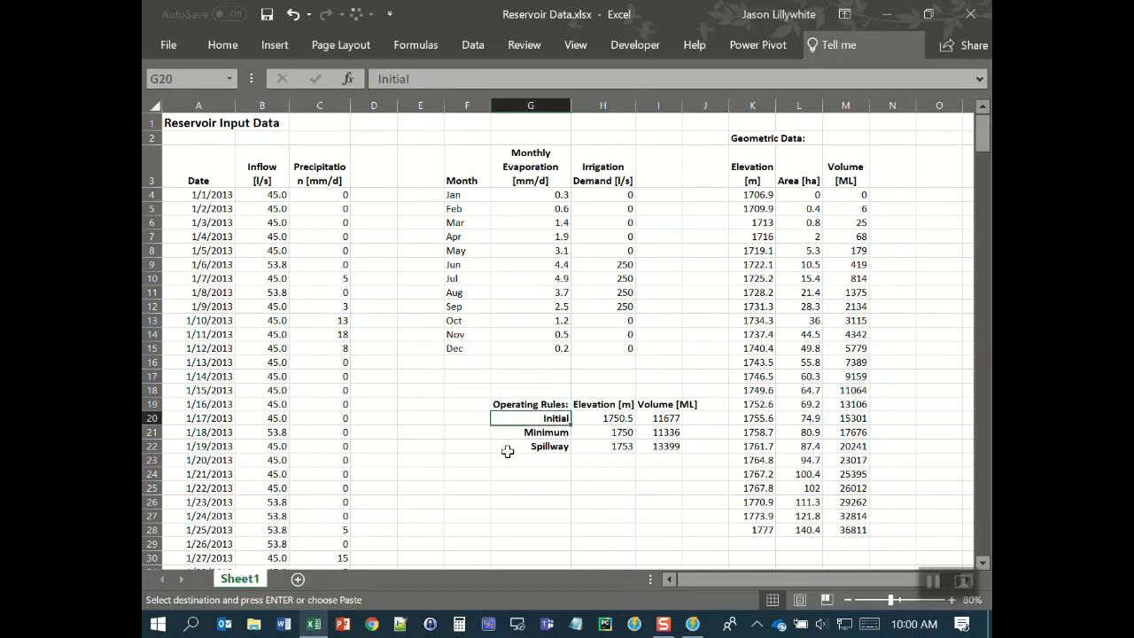
pyautogui.click(662, 419)
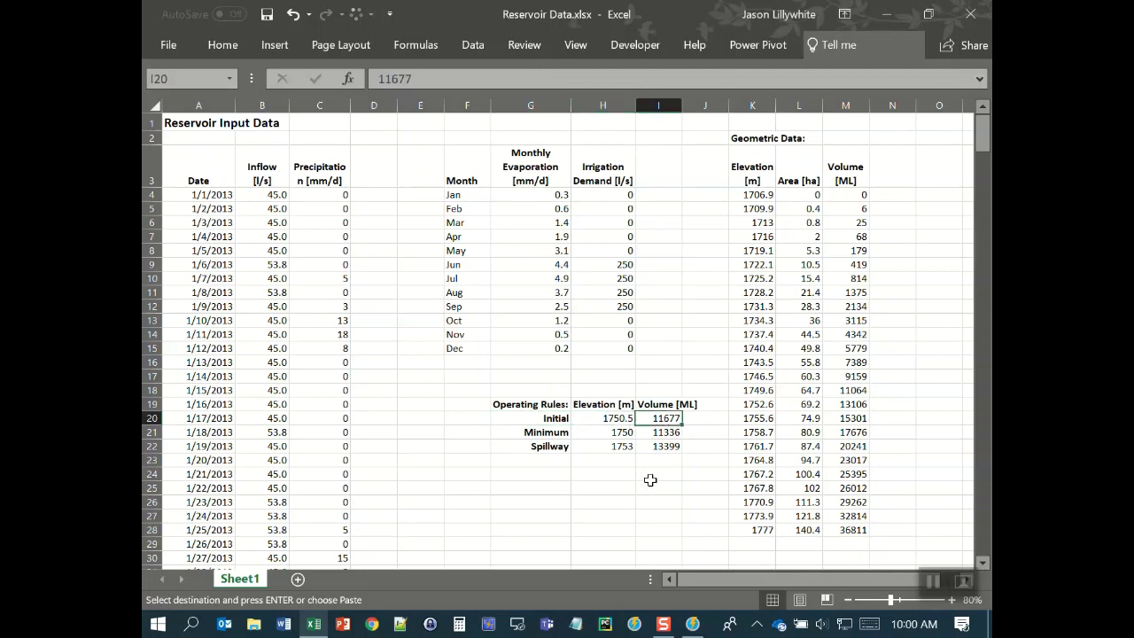
pyautogui.click(549, 433)
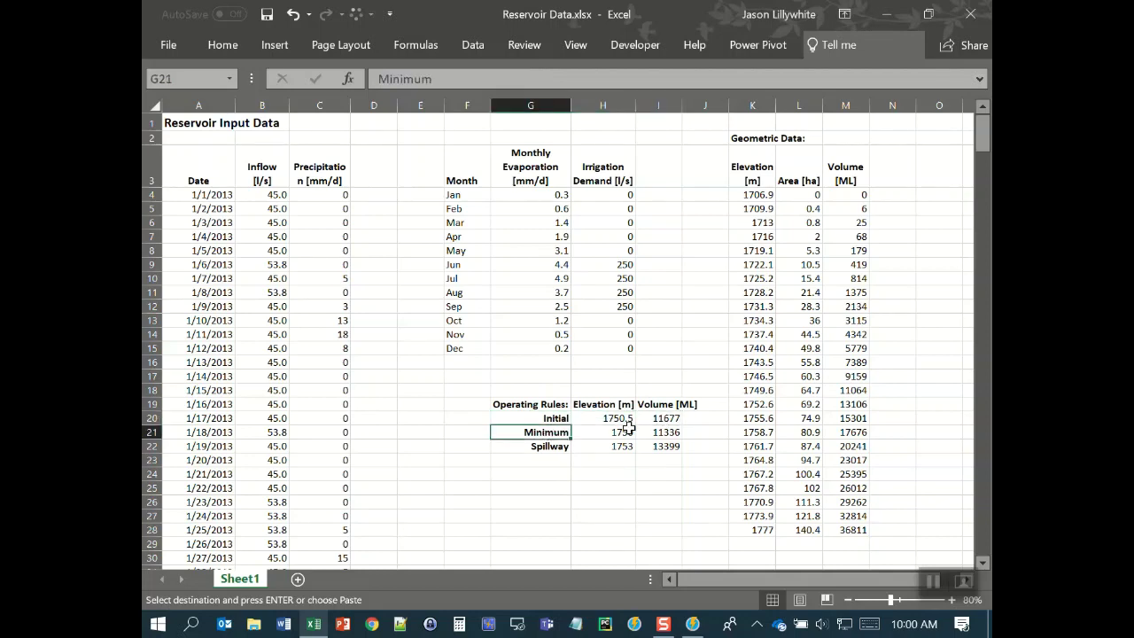
pyautogui.click(663, 431)
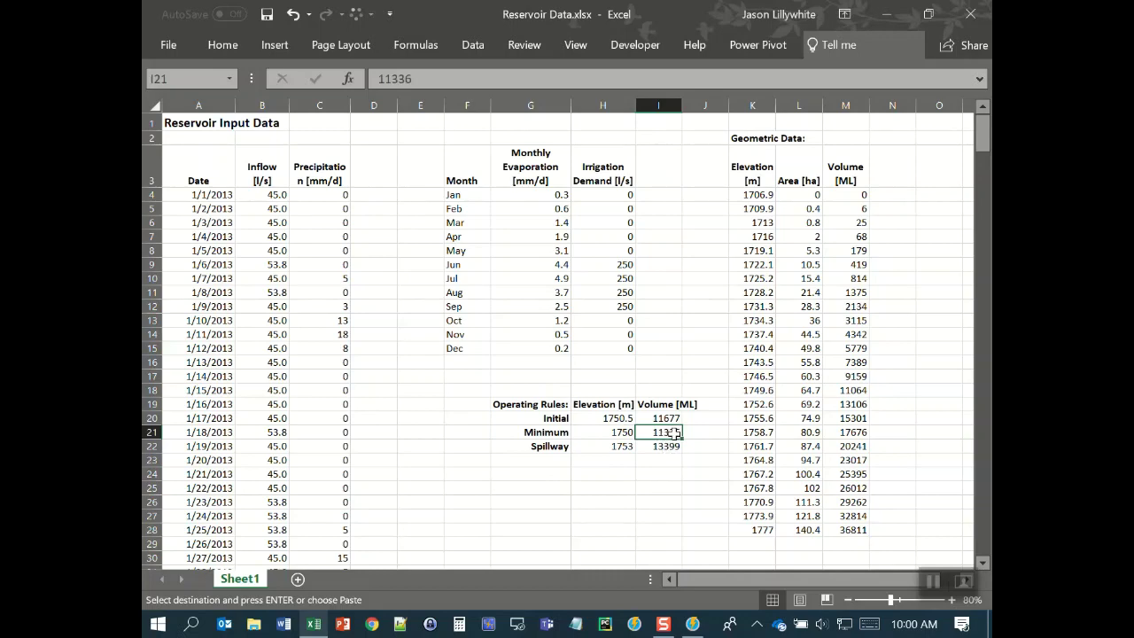
pyautogui.click(542, 446)
pyautogui.press('Right')
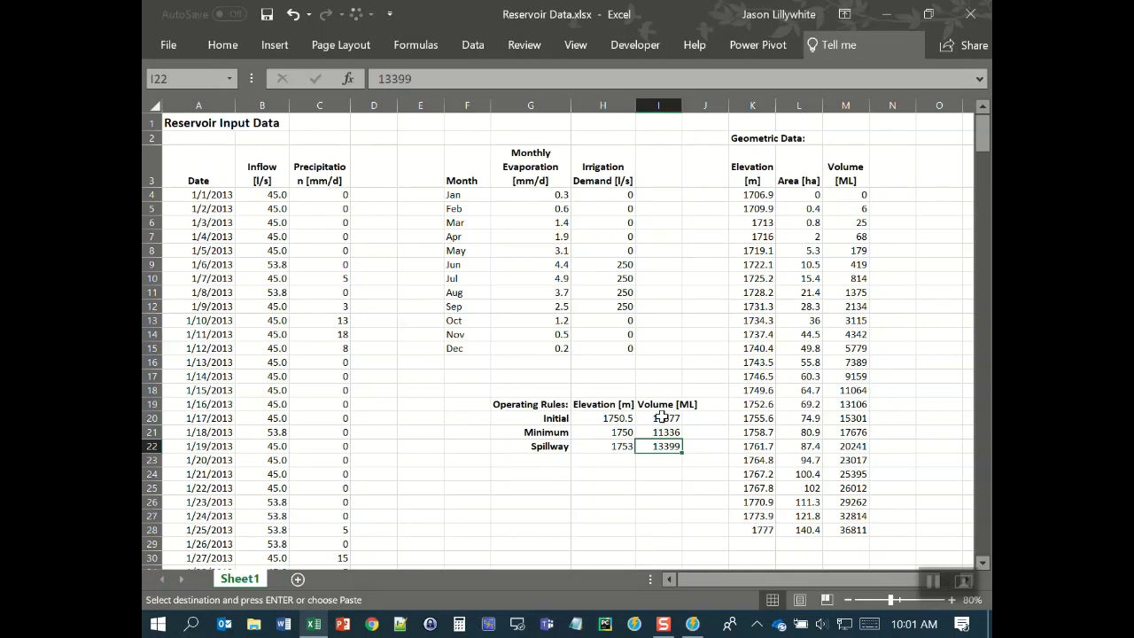
pyautogui.moveTo(664, 418); pyautogui.dragTo(666, 446)
pyautogui.hotkey('ctrl', 'v')
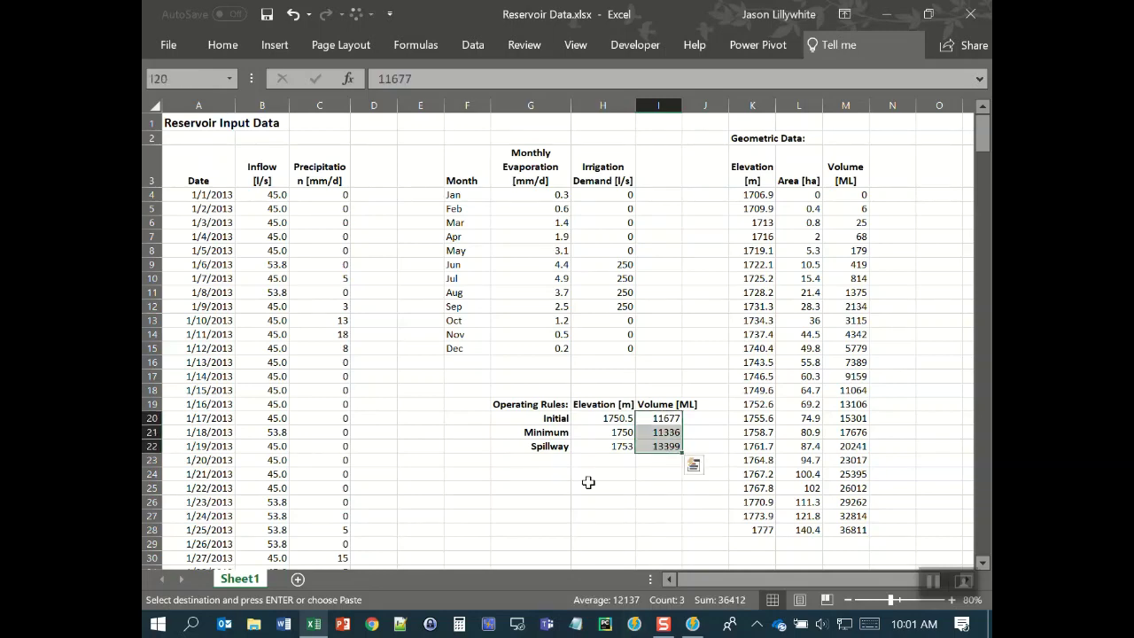
pyautogui.click(651, 468)
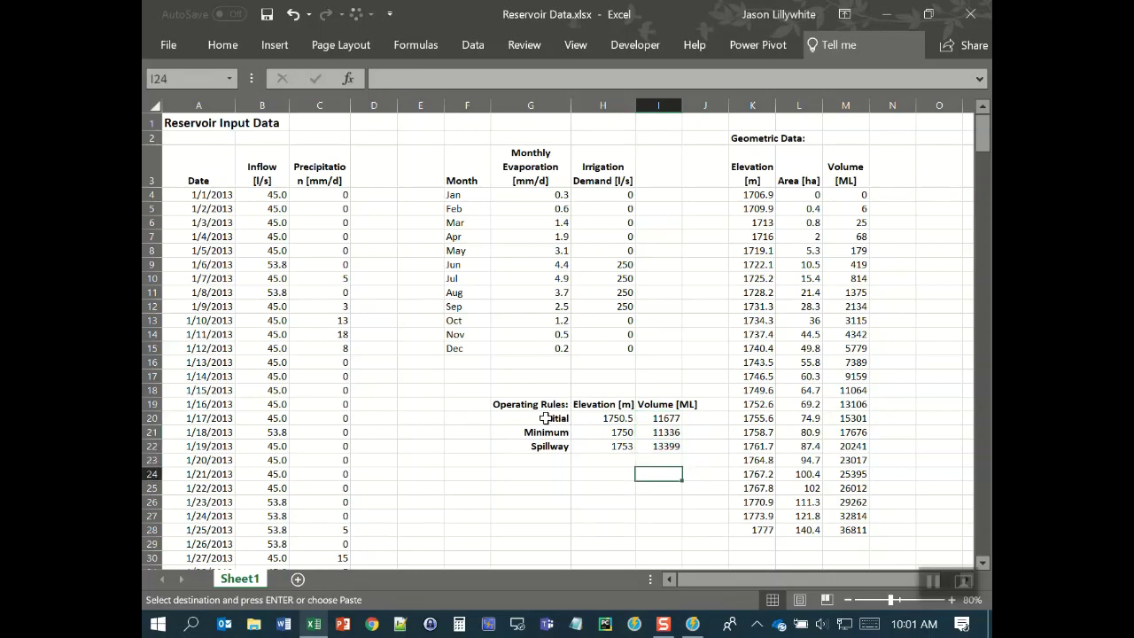
# Copy the Initial volume from cell I20 of the operating rules and switch back to GoldSim
pyautogui.press('Up')
pyautogui.press('Up')
pyautogui.press('Up')
pyautogui.press('Up')
pyautogui.hotkey('ctrl', 'c')
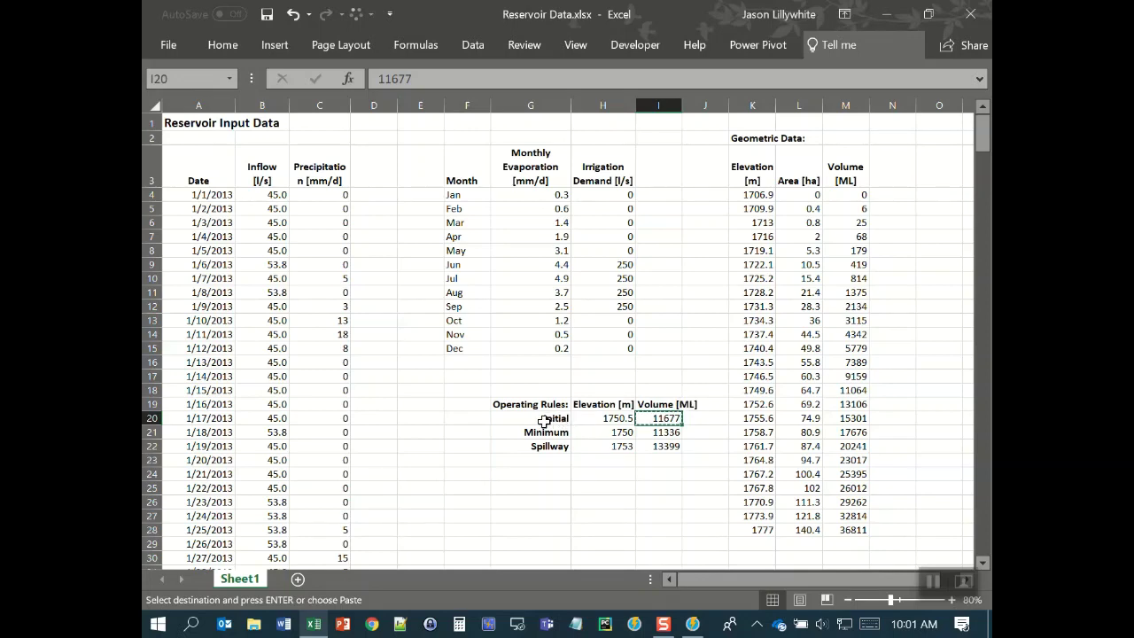
pyautogui.click(692, 624)
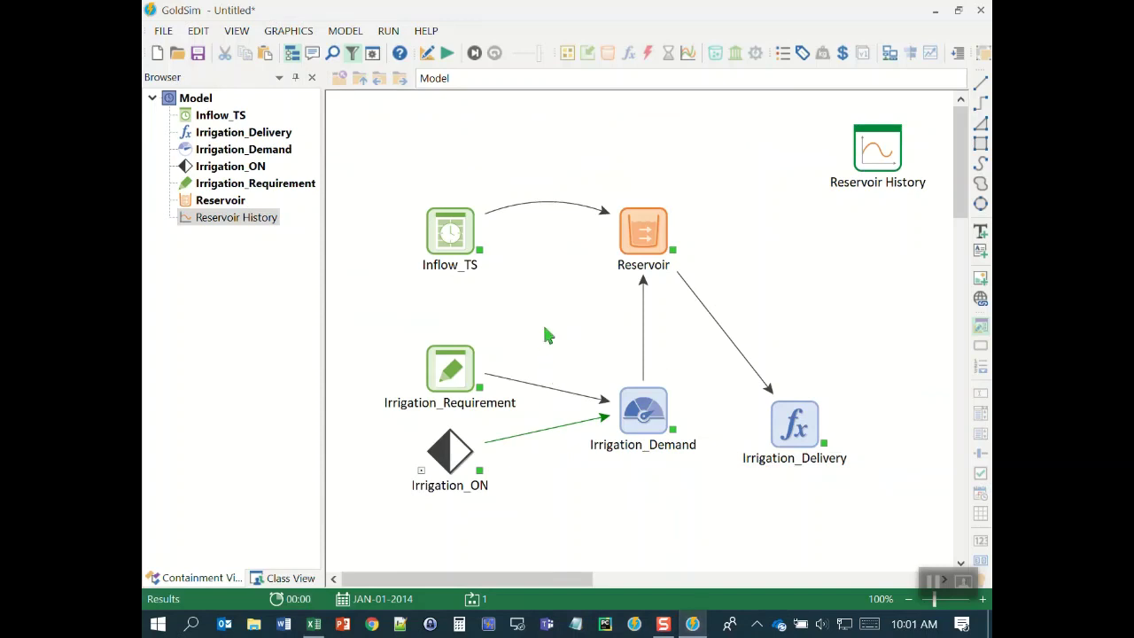
# Delete the simulation results to return to Edit Mode and set the Reservoir pool's initial quantity to 11677 ML
pyautogui.click(426, 53)
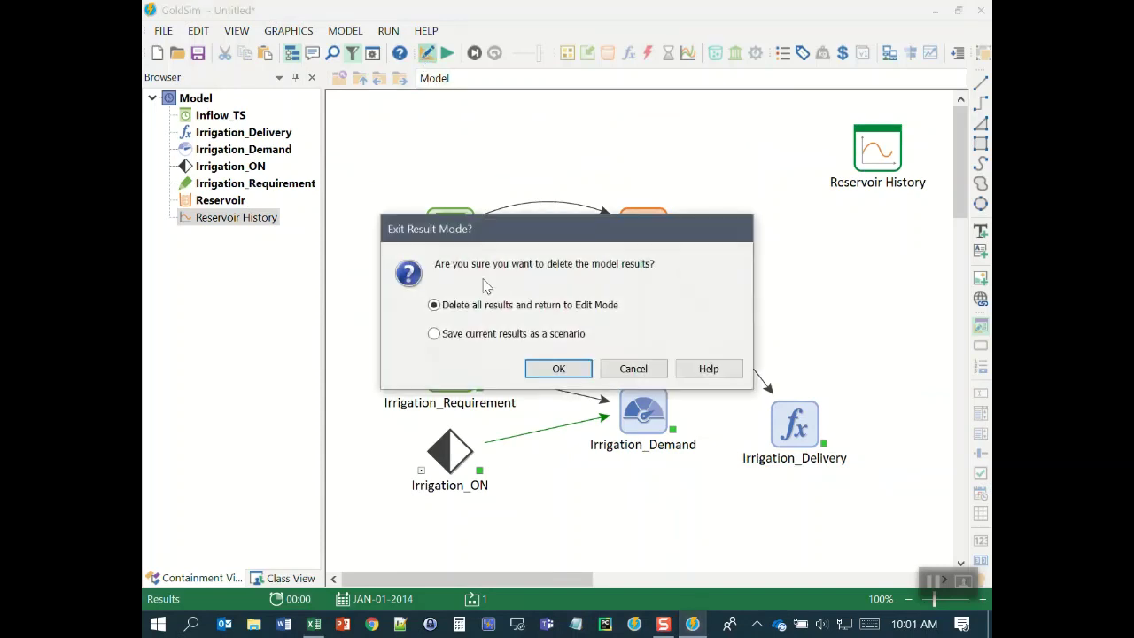
pyautogui.click(566, 375)
pyautogui.doubleClick(638, 232)
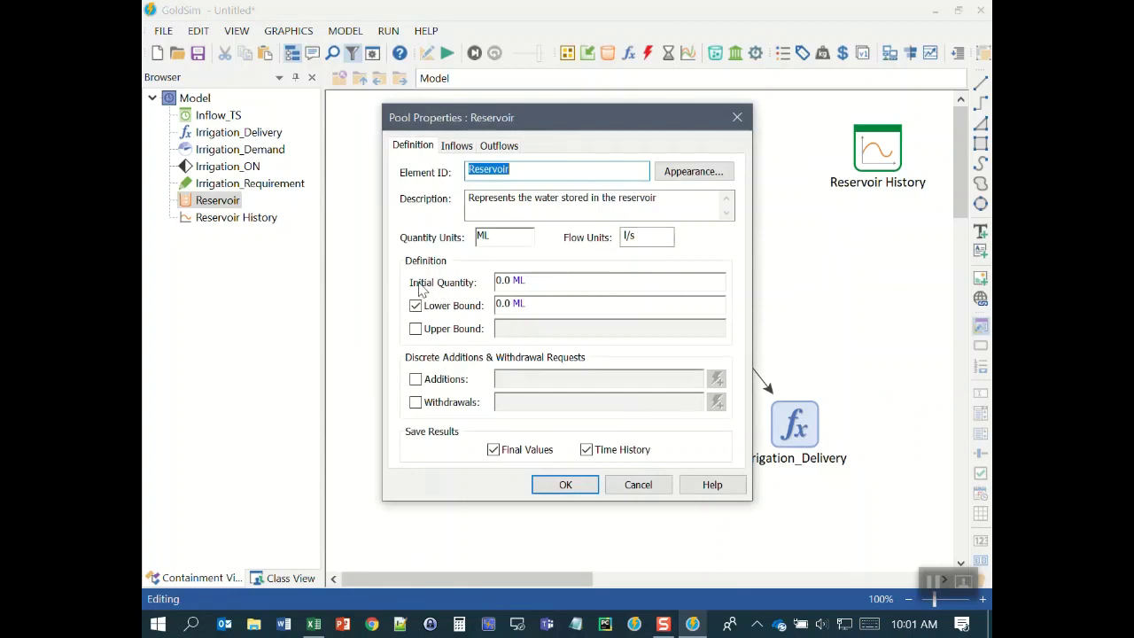
pyautogui.moveTo(524, 282); pyautogui.dragTo(463, 282)
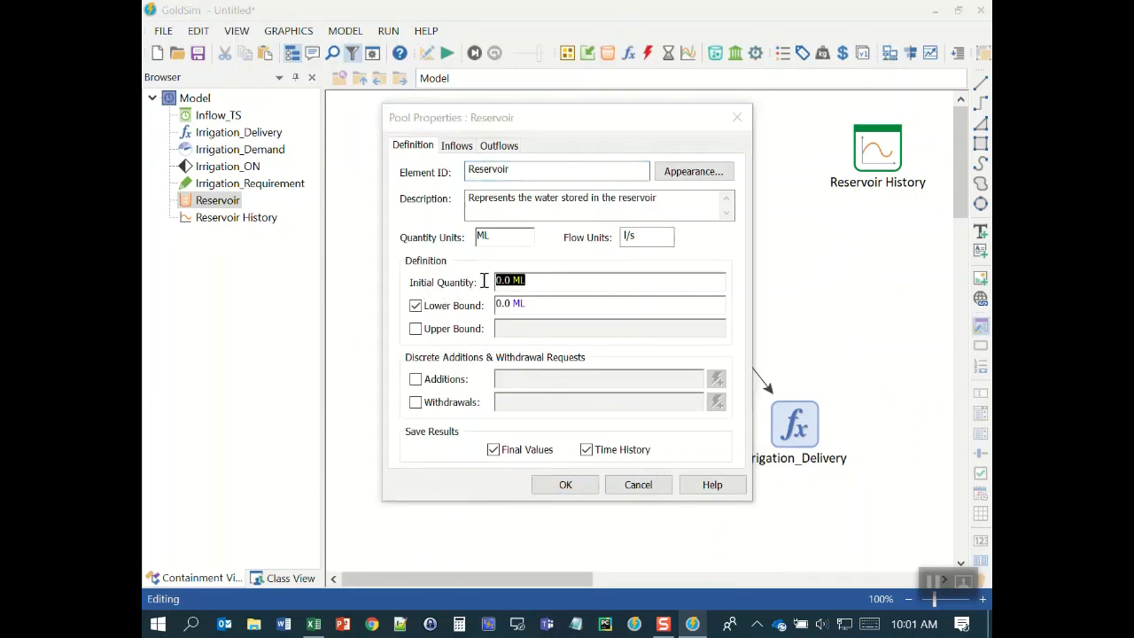
pyautogui.write('11677')
pyautogui.click(569, 304)
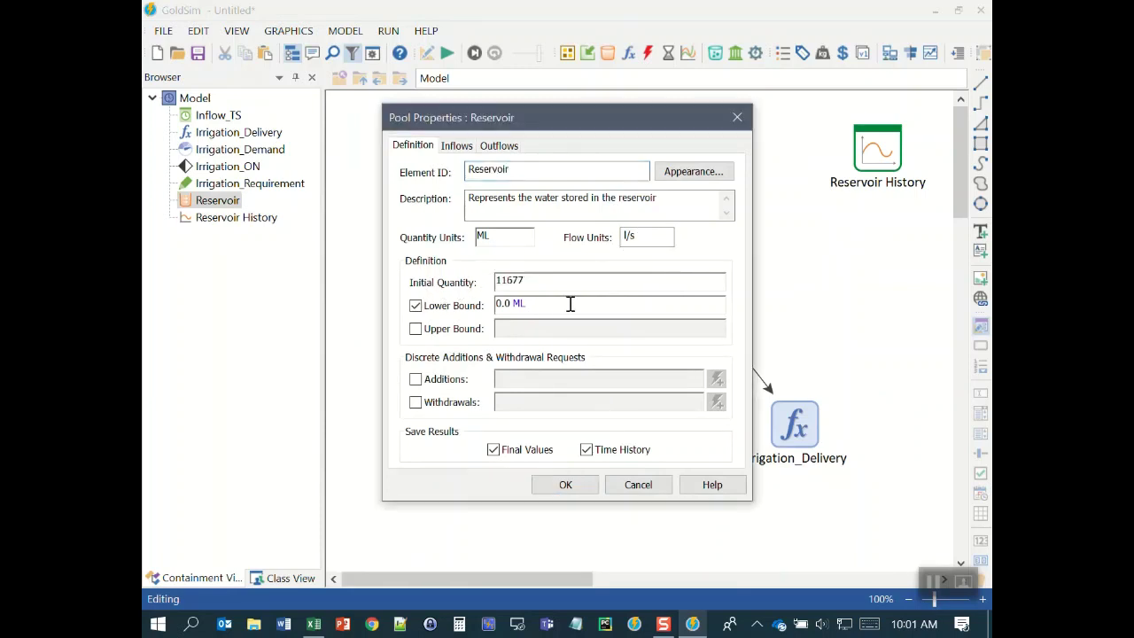
pyautogui.click(571, 280)
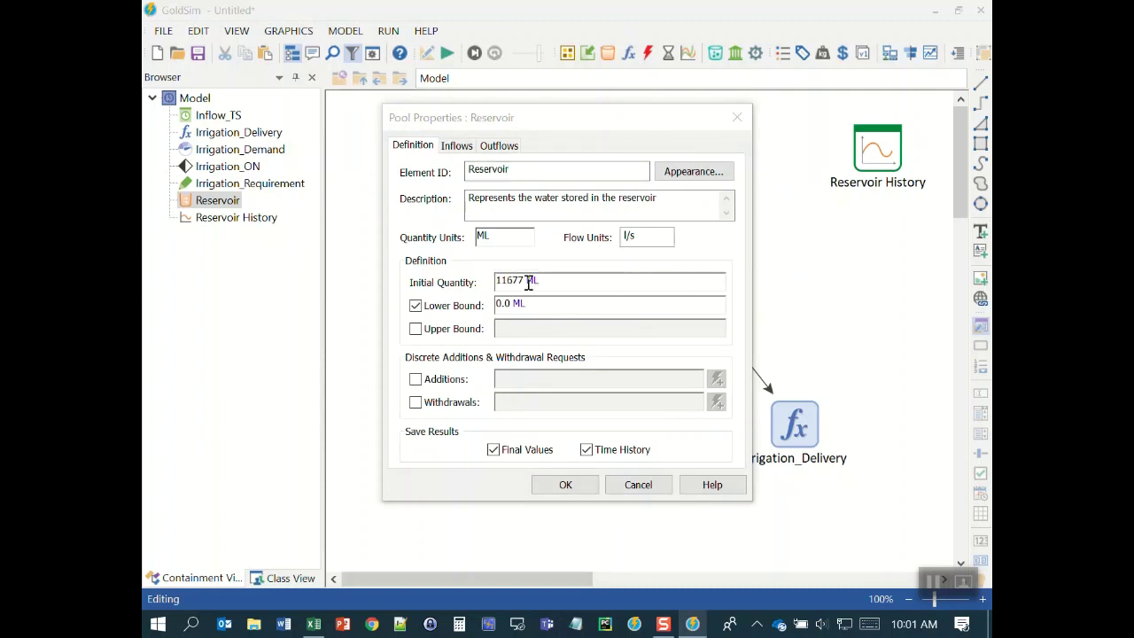
pyautogui.doubleClick(532, 280)
pyautogui.click(555, 281)
pyautogui.click(500, 245)
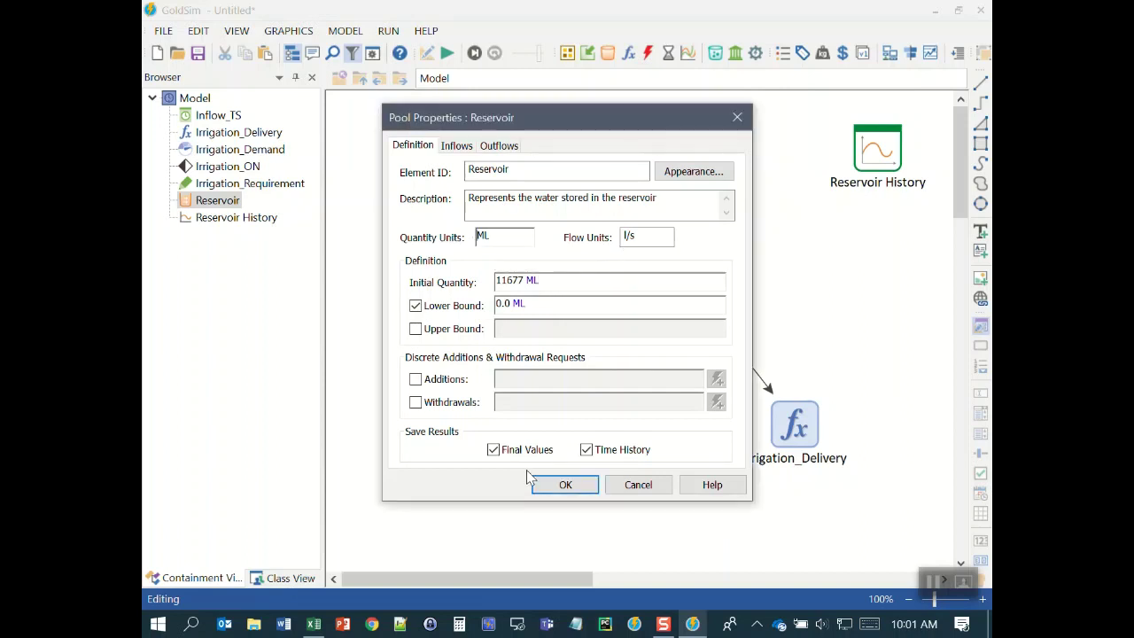
pyautogui.click(566, 484)
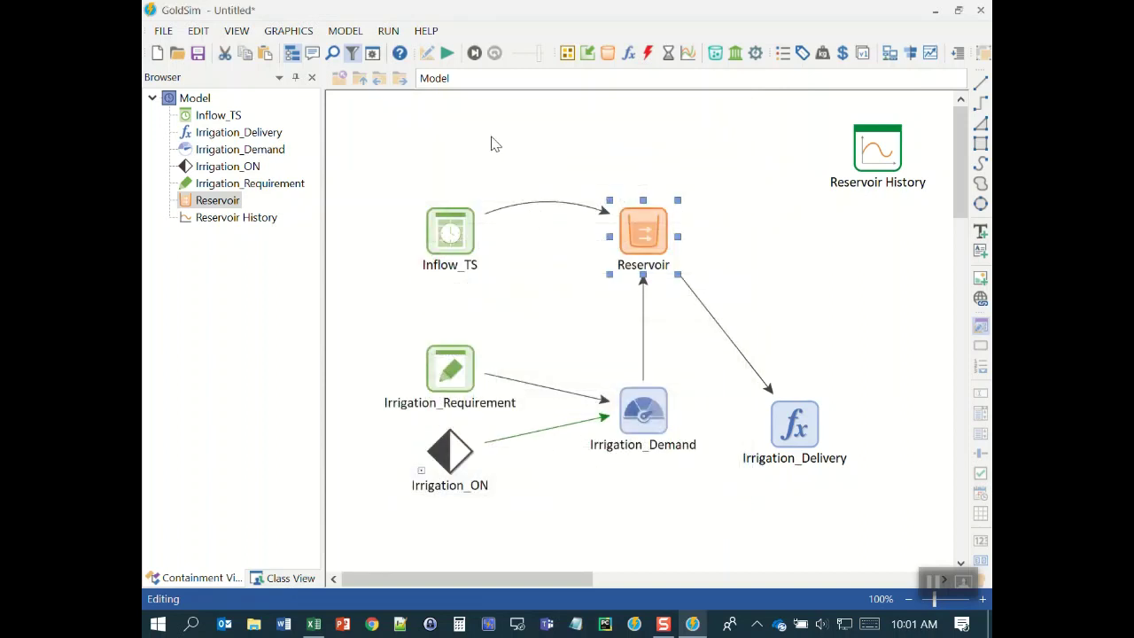
# Run the simulation, examine the start and the autumn low of the reservoir volume in the Reservoir History chart, and close it
pyautogui.click(447, 54)
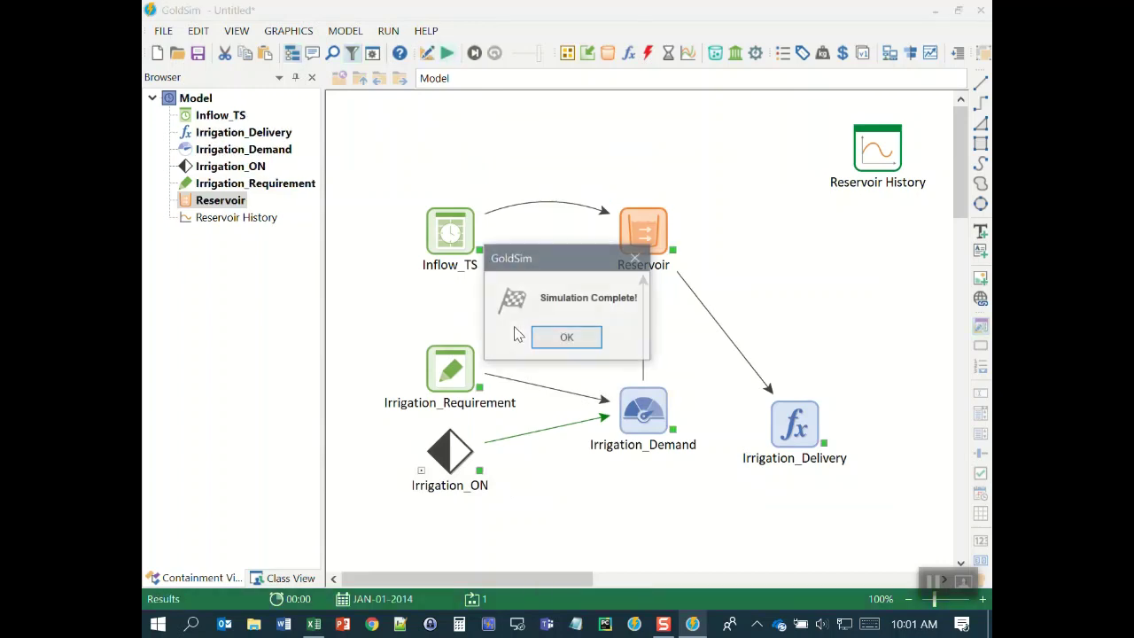
pyautogui.click(567, 337)
pyautogui.click(873, 154)
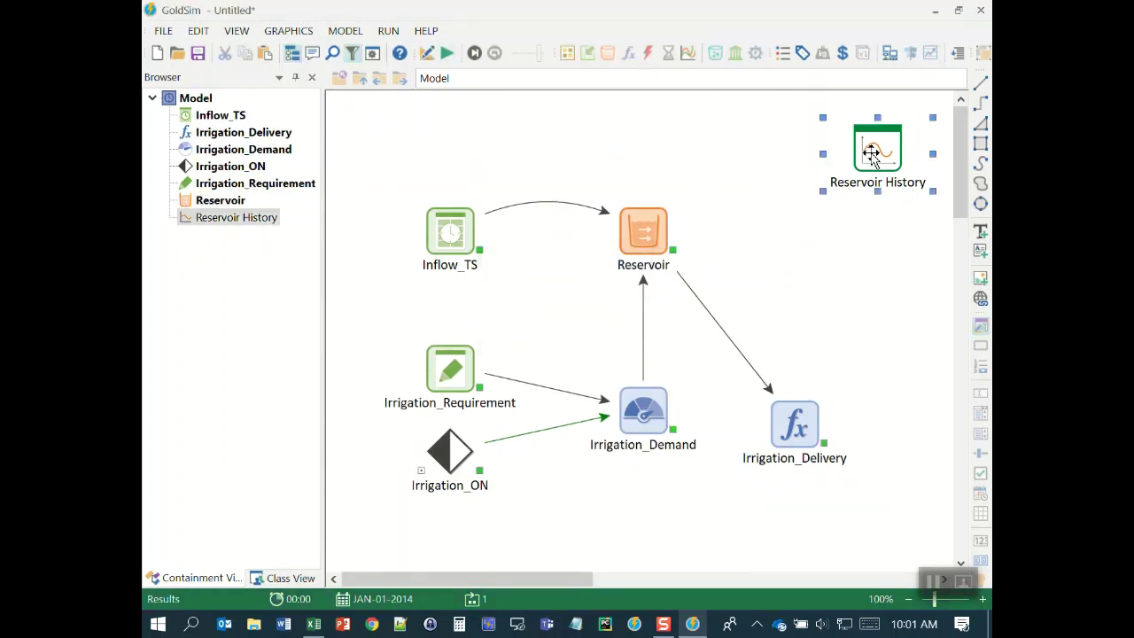
pyautogui.doubleClick(872, 154)
pyautogui.moveTo(414, 419)
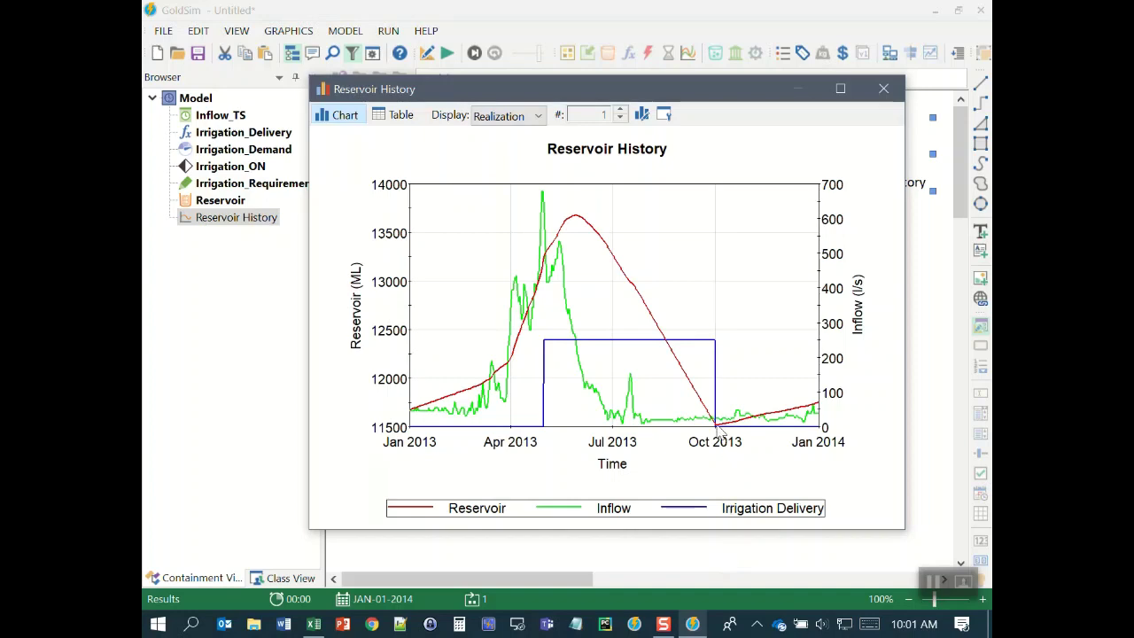
pyautogui.moveTo(719, 428)
pyautogui.click(883, 89)
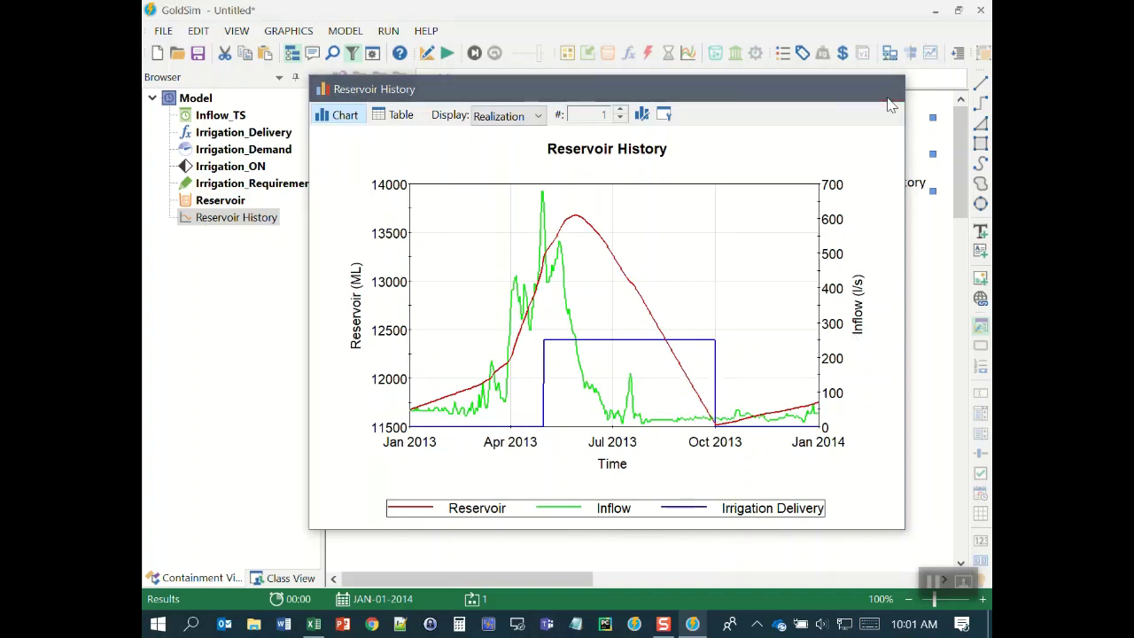
# Copy the Minimum volume from cell I21 of the Excel operating rules and switch back to GoldSim
pyautogui.click(315, 625)
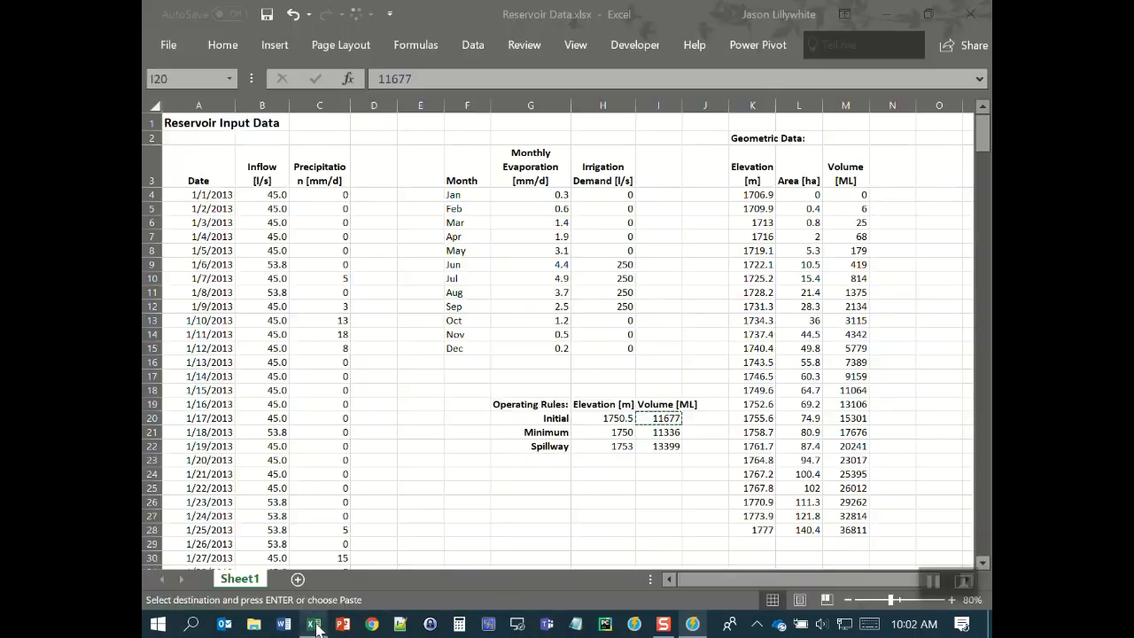
pyautogui.click(547, 434)
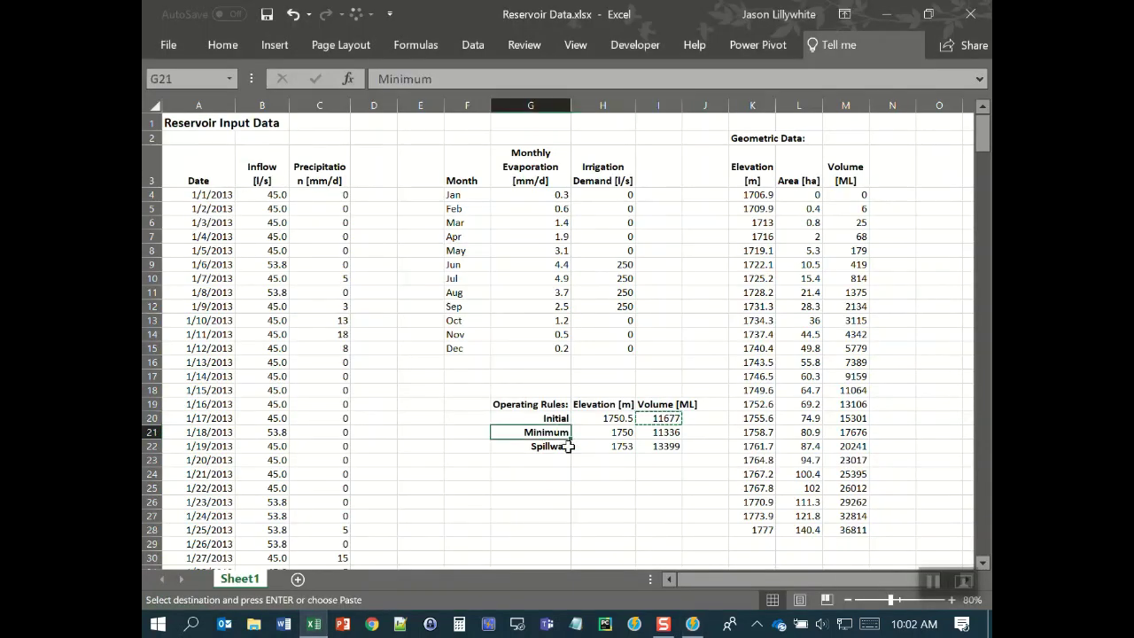
pyautogui.click(661, 434)
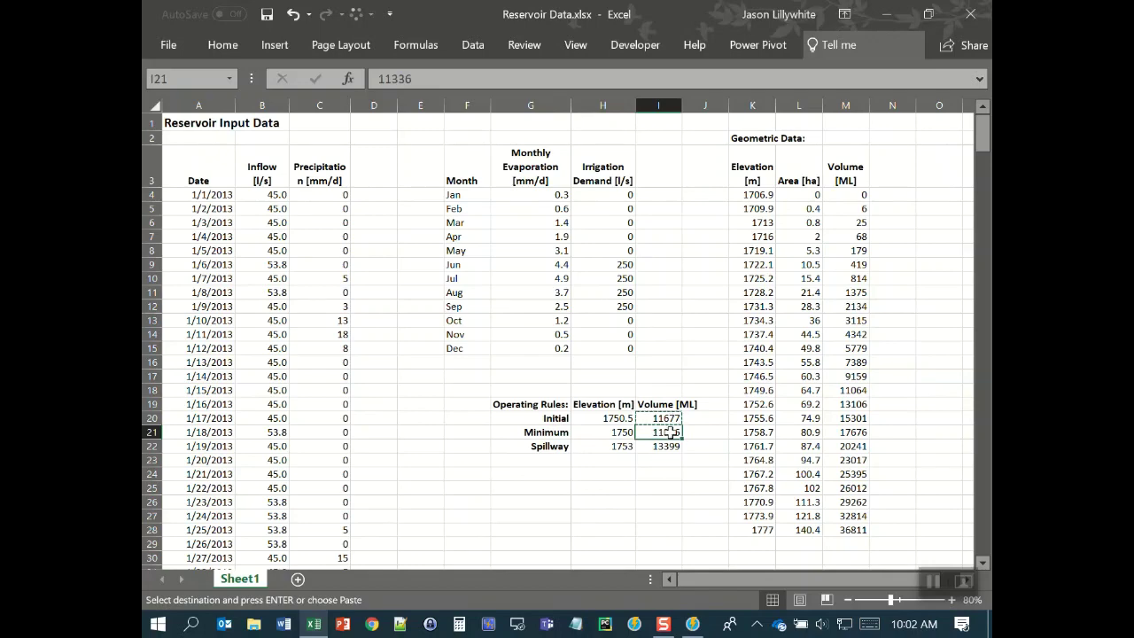
pyautogui.hotkey('ctrl', 'c')
pyautogui.click(692, 625)
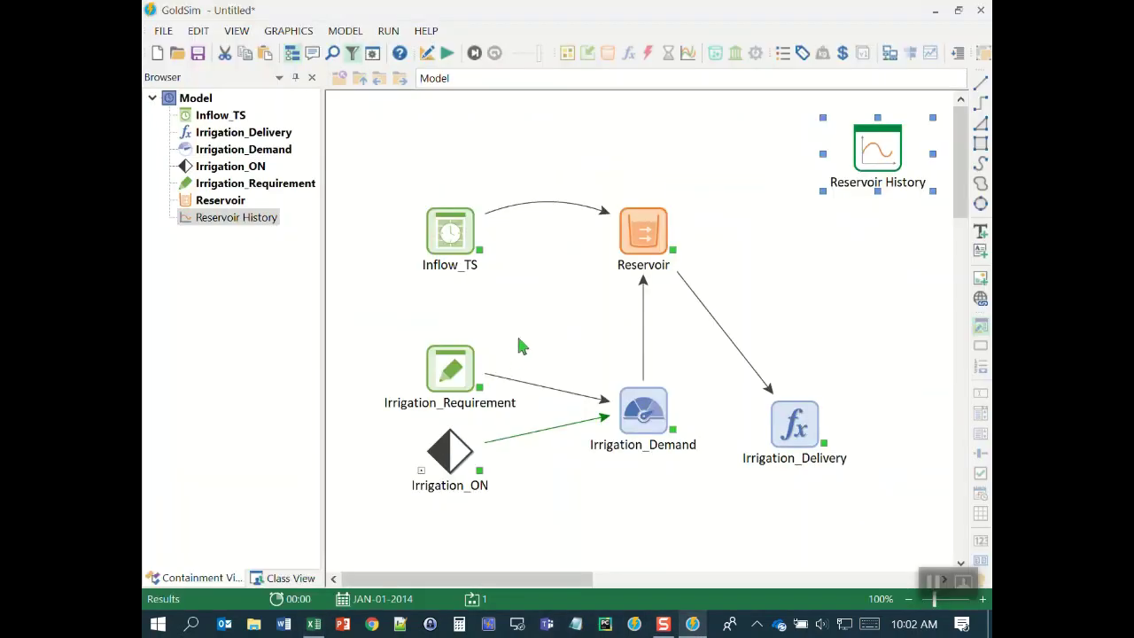
# Return the model to Edit Mode and set the Reservoir pool's lower bound to 11336 ML
pyautogui.hotkey('ctrl', 'v')
pyautogui.press('Return')
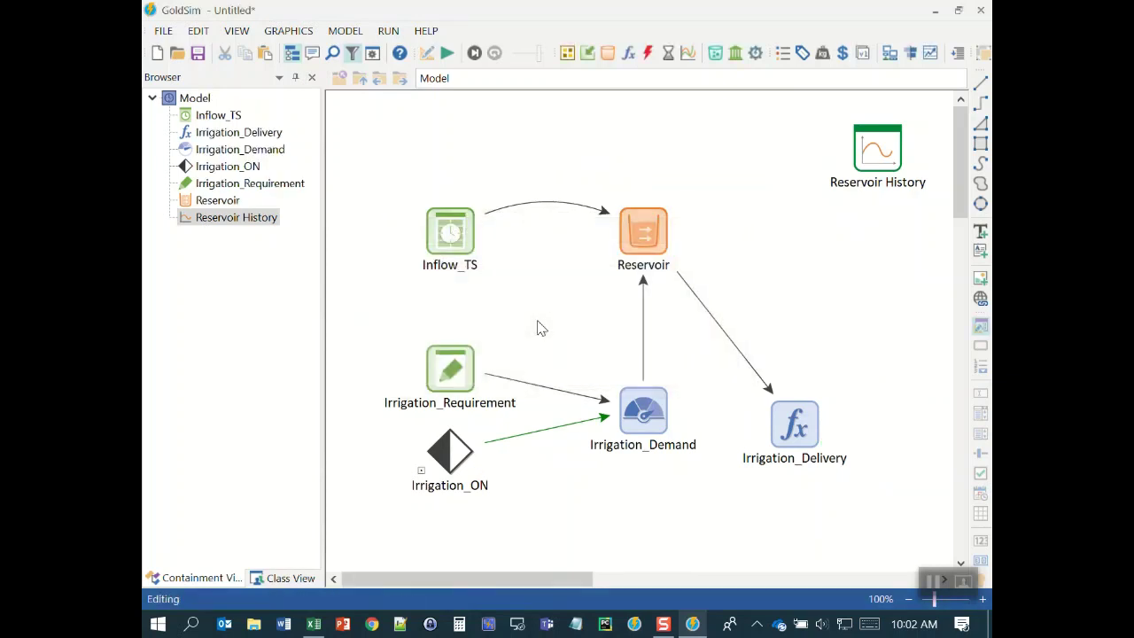
pyautogui.doubleClick(644, 238)
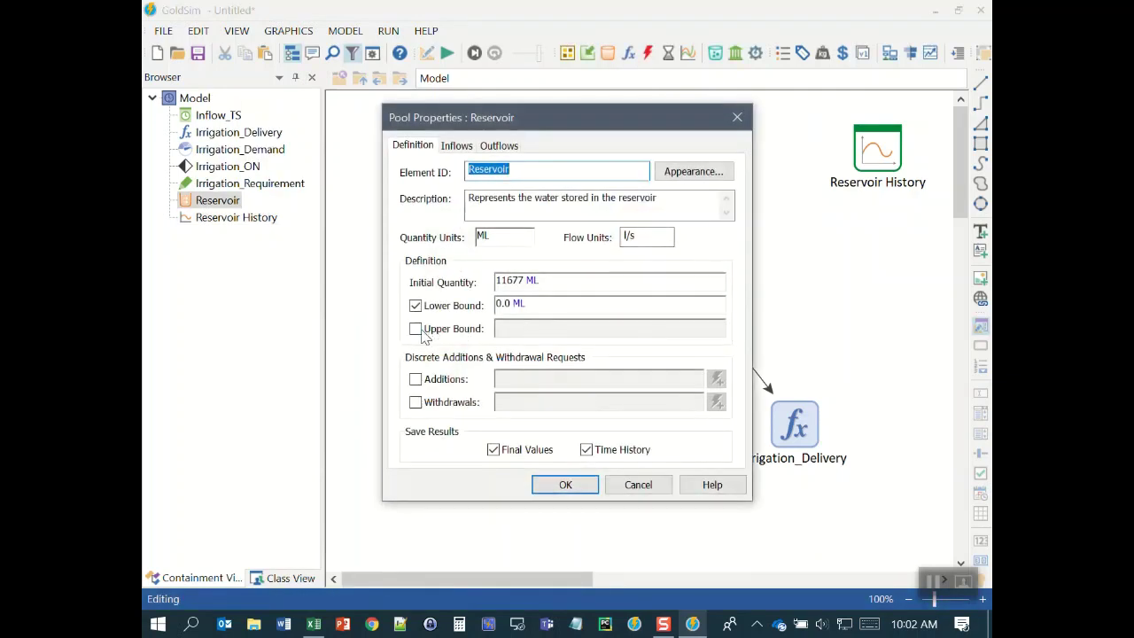
pyautogui.doubleClick(510, 303)
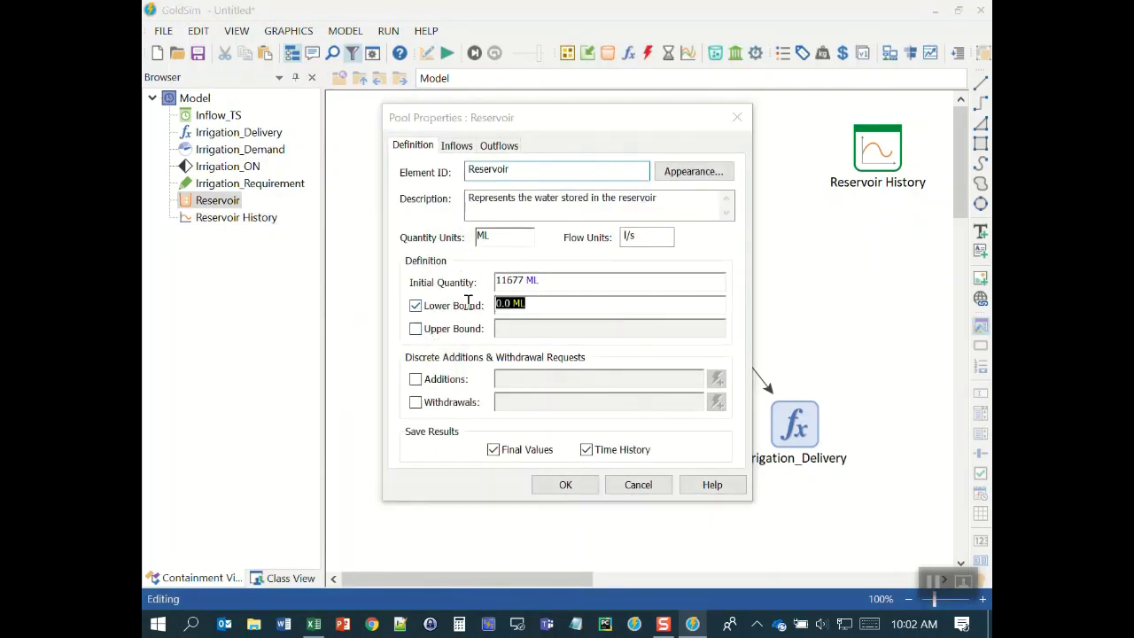
pyautogui.write('11336')
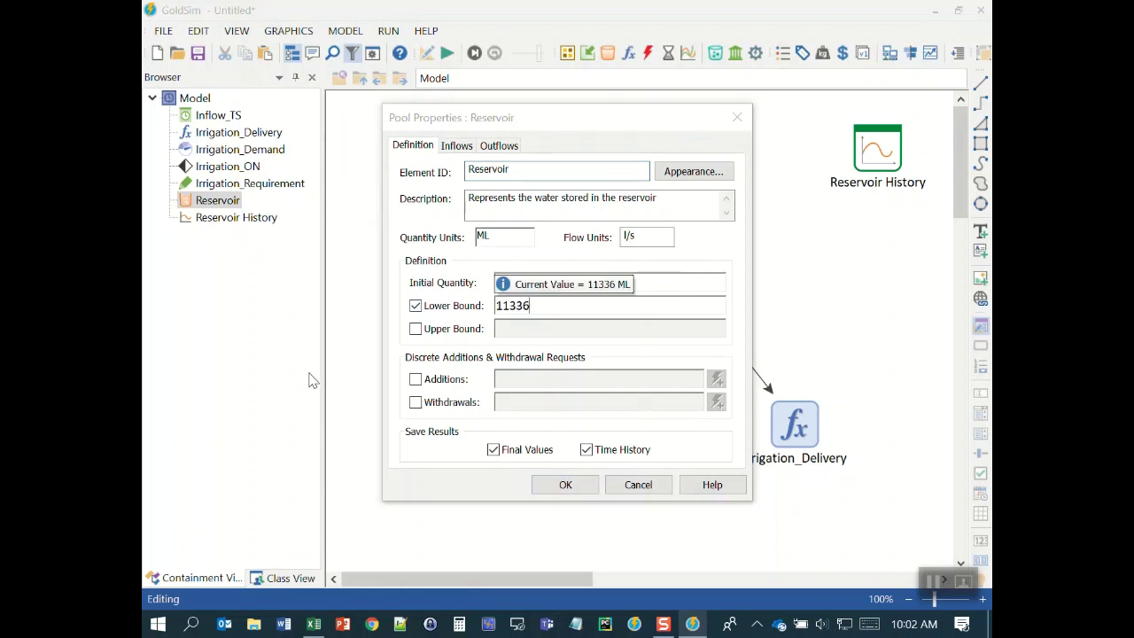
pyautogui.press('Tab')
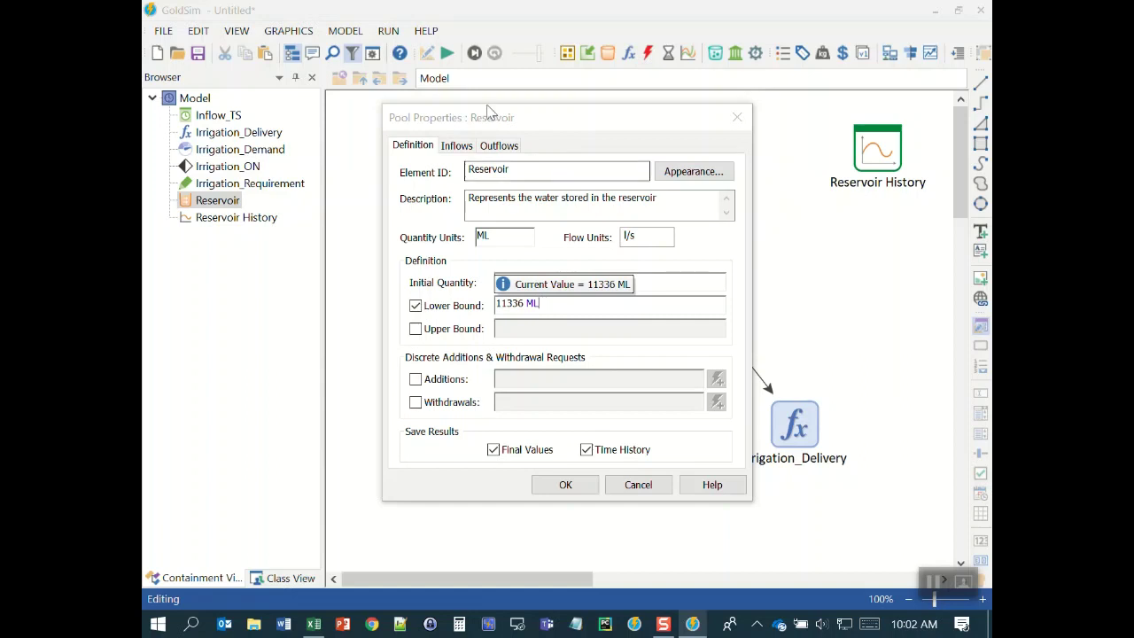
# Copy the Spillway volume from cell I22 of the Excel operating rules and switch back to the Reservoir properties in GoldSim
pyautogui.moveTo(532, 124); pyautogui.dragTo(469, 73)
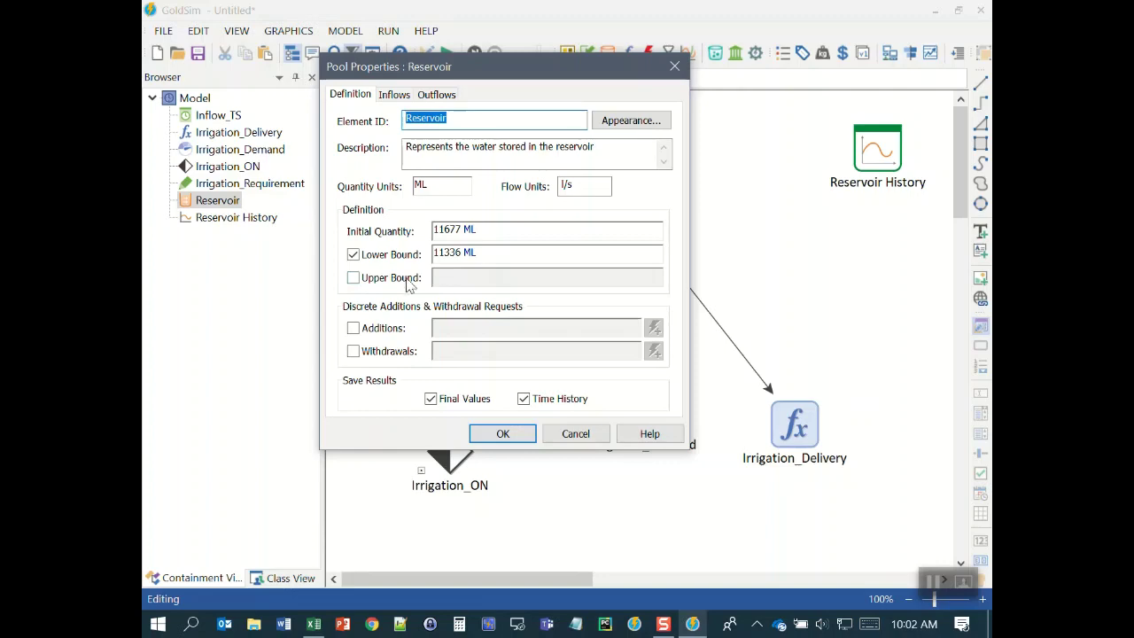
pyautogui.click(313, 624)
pyautogui.click(653, 447)
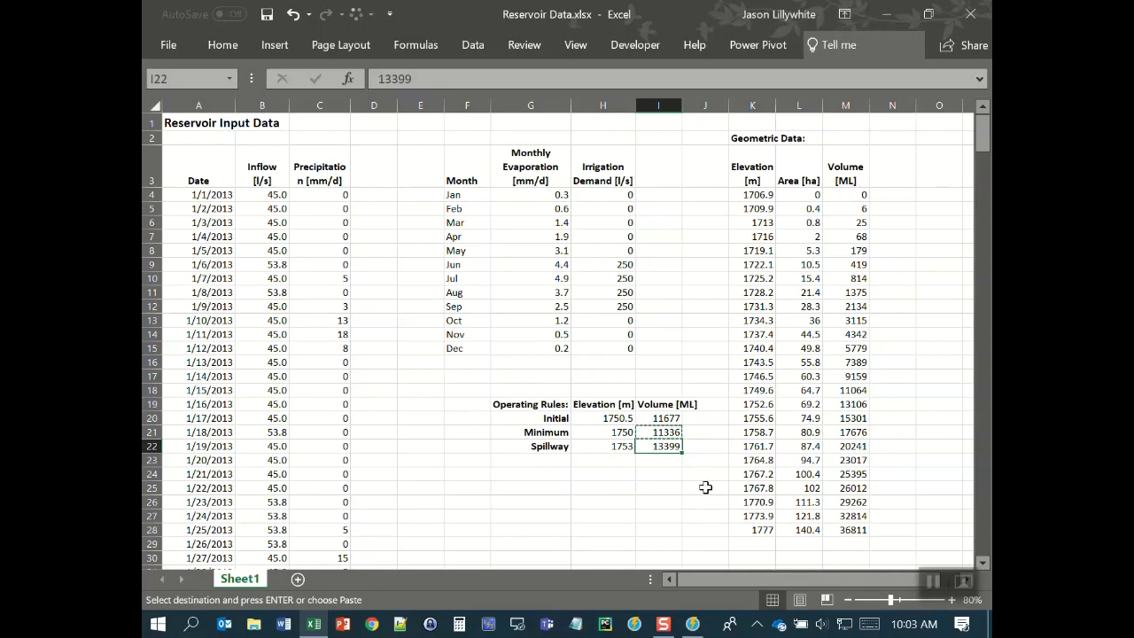
pyautogui.hotkey('ctrl', 'c')
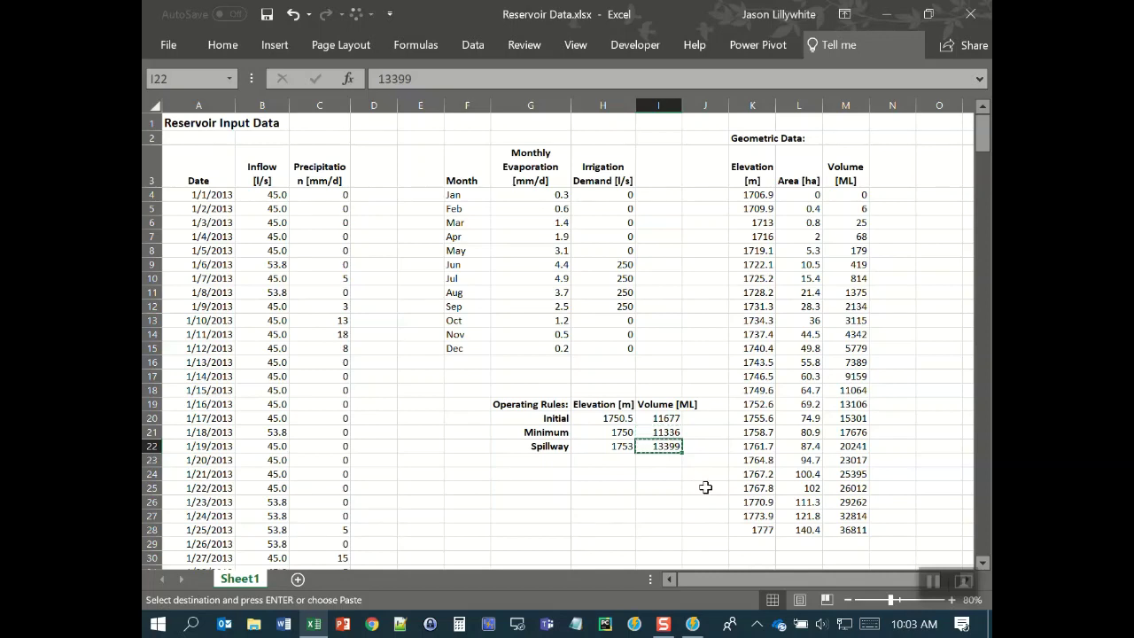
pyautogui.click(693, 624)
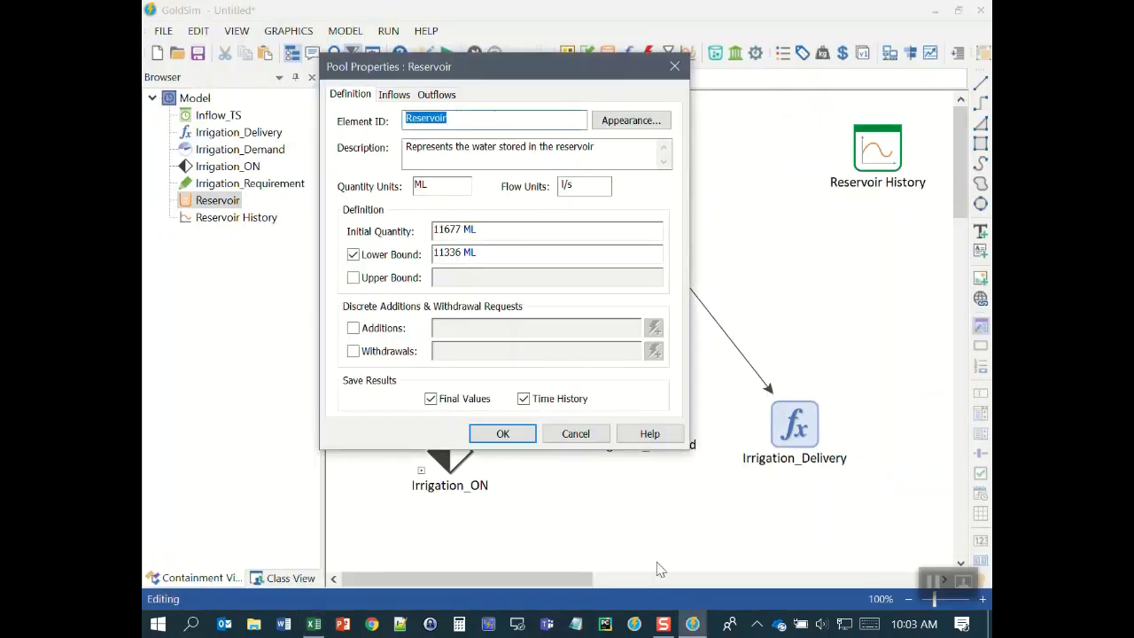
# Enable the Reservoir pool's upper bound, set it to 13399 ML, and accept the pool properties
pyautogui.click(353, 278)
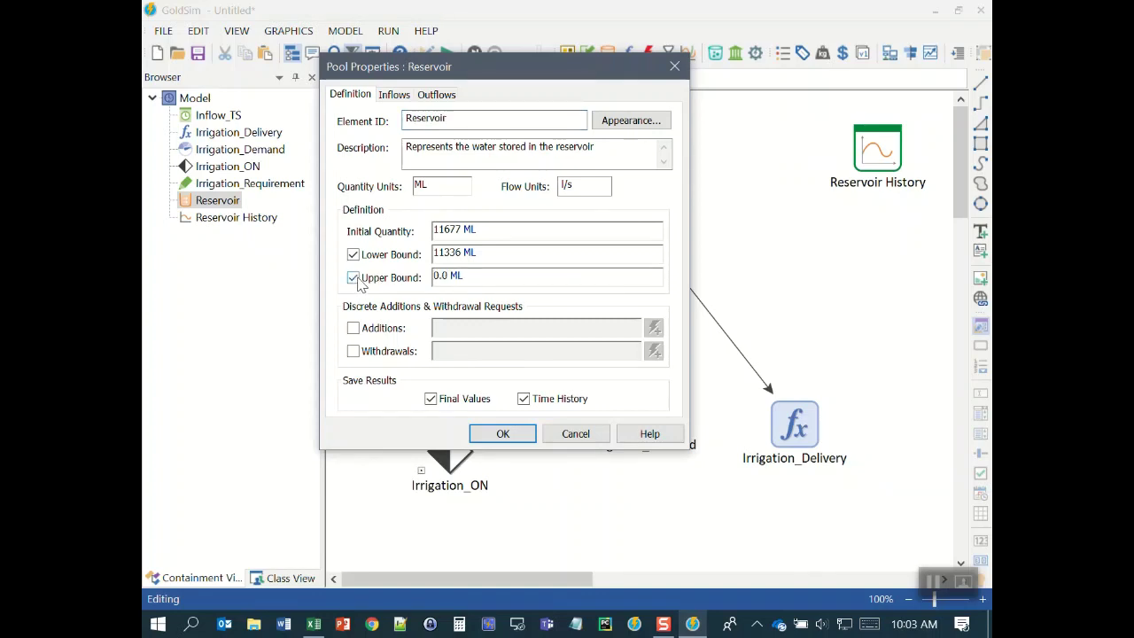
pyautogui.press('Tab')
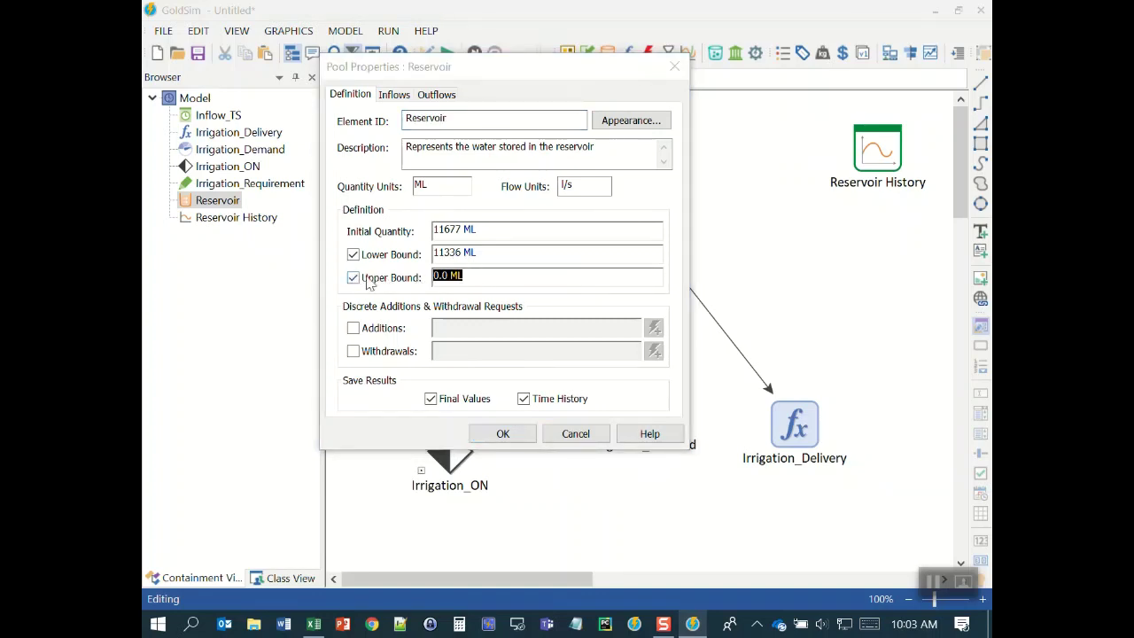
pyautogui.write('13399')
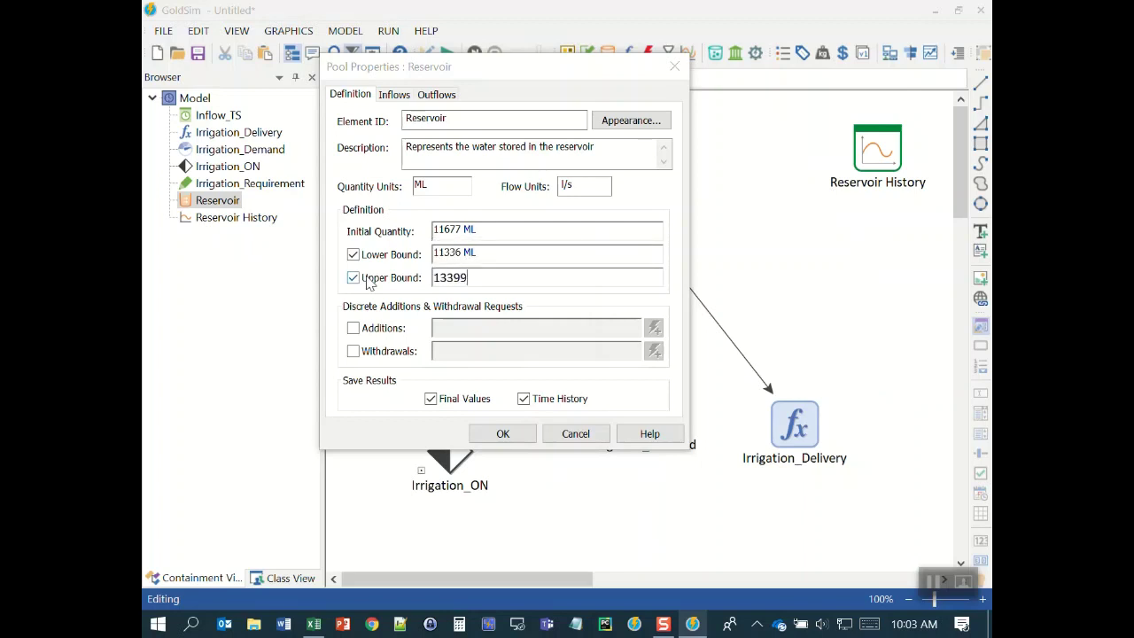
pyautogui.click(635, 256)
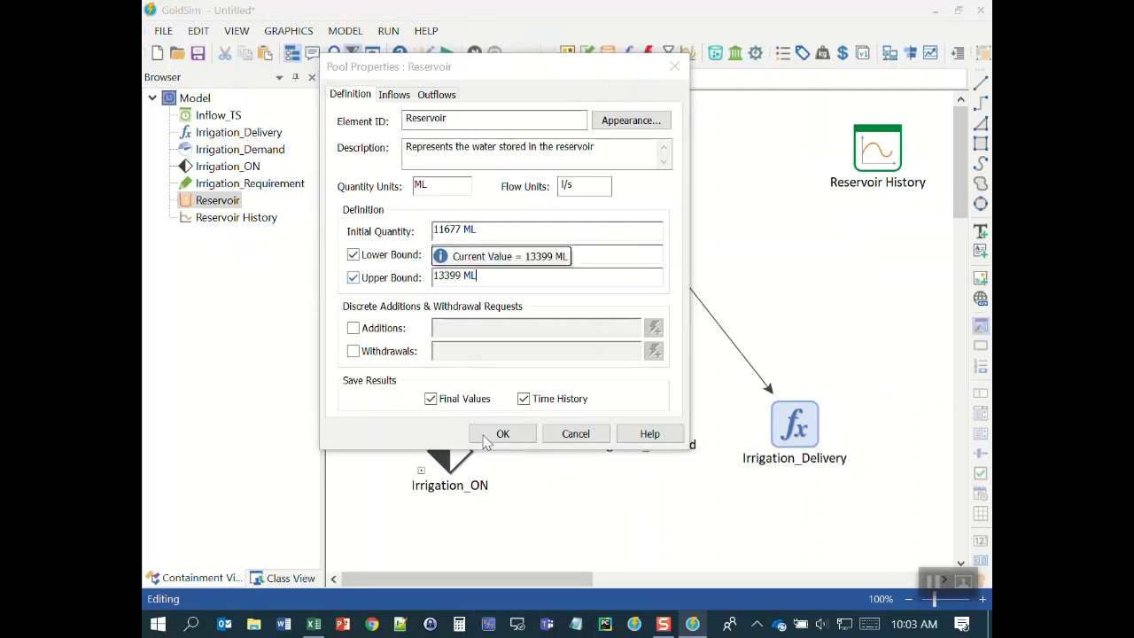
pyautogui.click(372, 410)
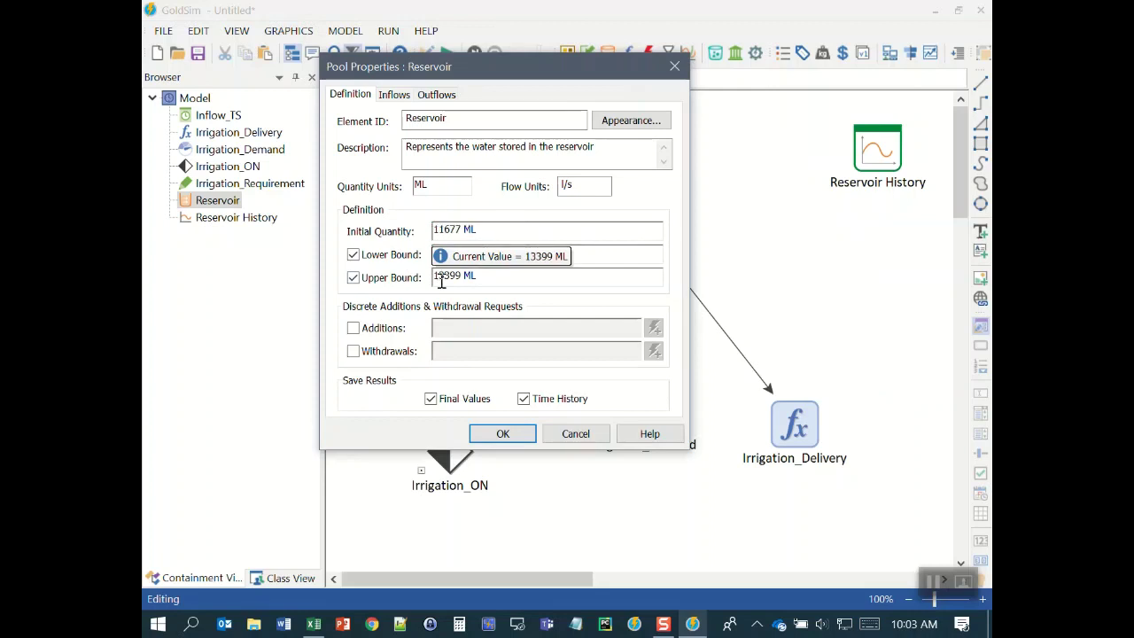
pyautogui.moveTo(494, 227)
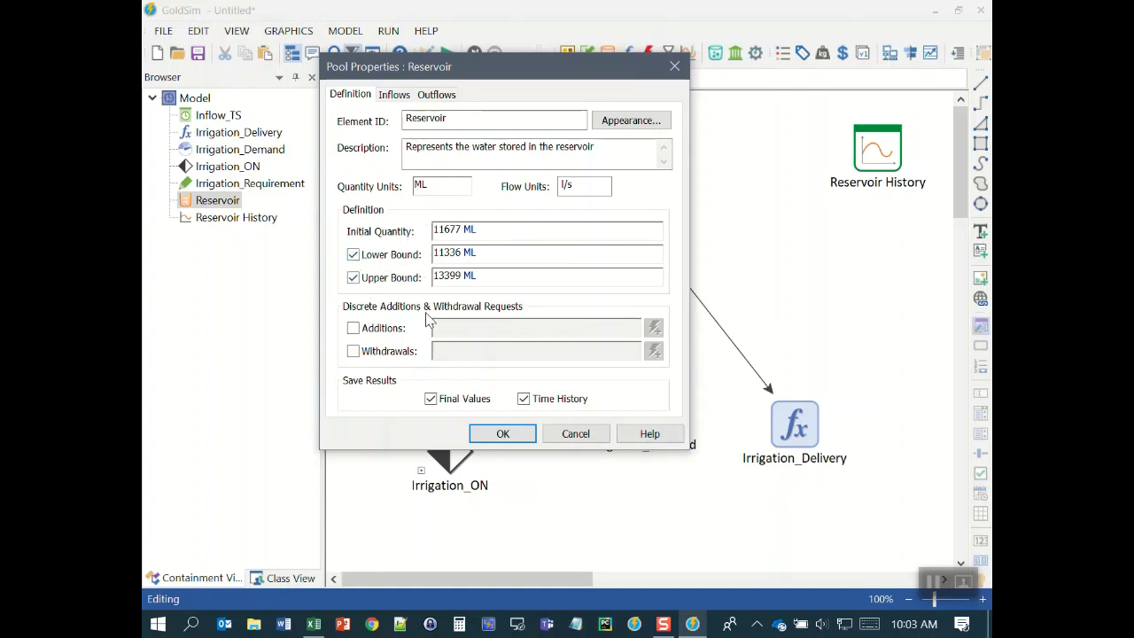
pyautogui.click(502, 433)
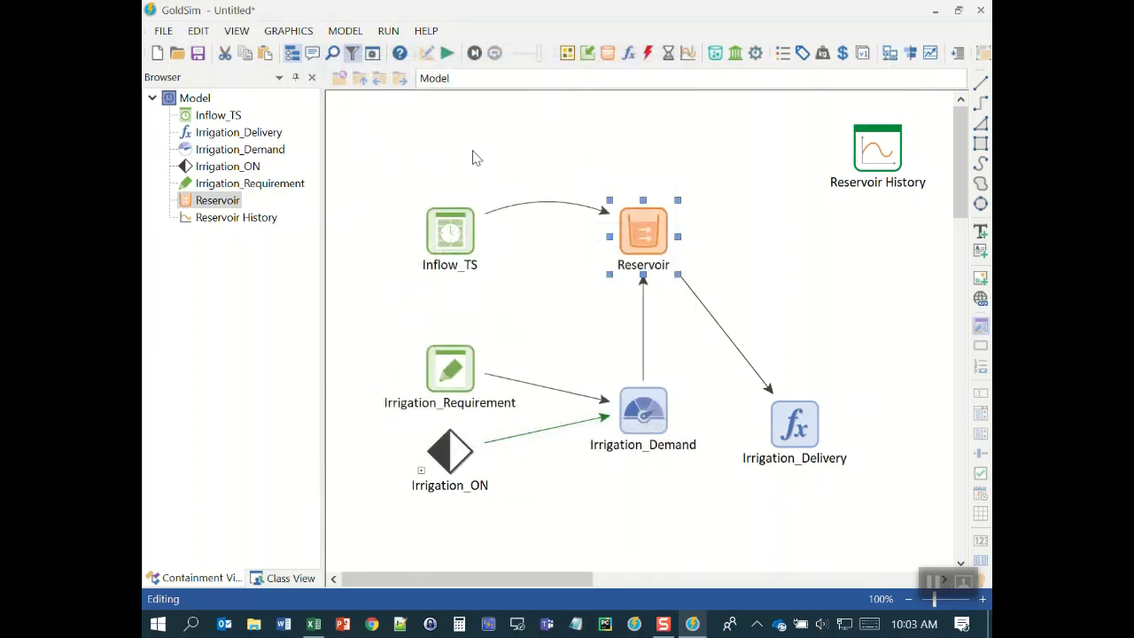
# Run the simulation without displaying the run log, examine the reservoir volume at its upper and lower bounds in Reservoir History, and close the chart
pyautogui.click(446, 52)
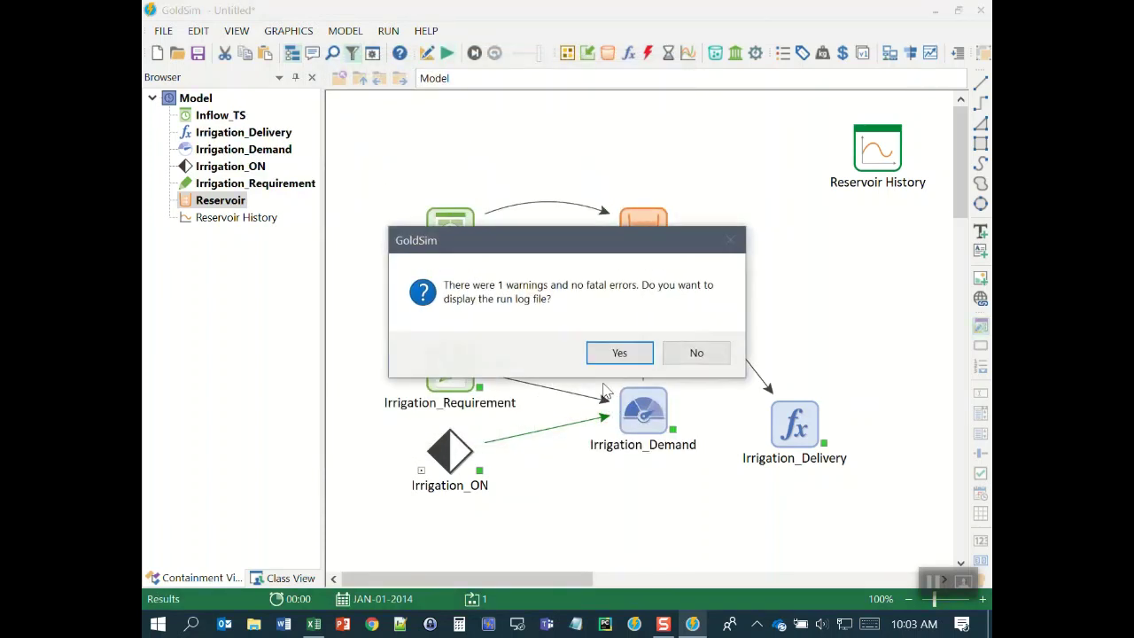
pyautogui.click(696, 353)
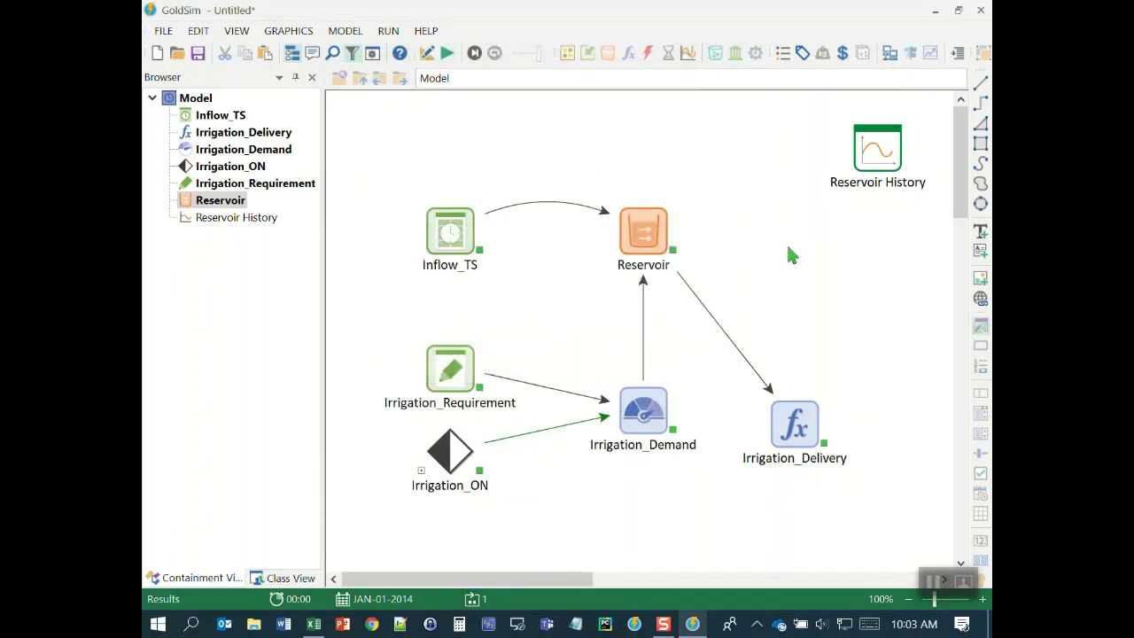
pyautogui.doubleClick(876, 146)
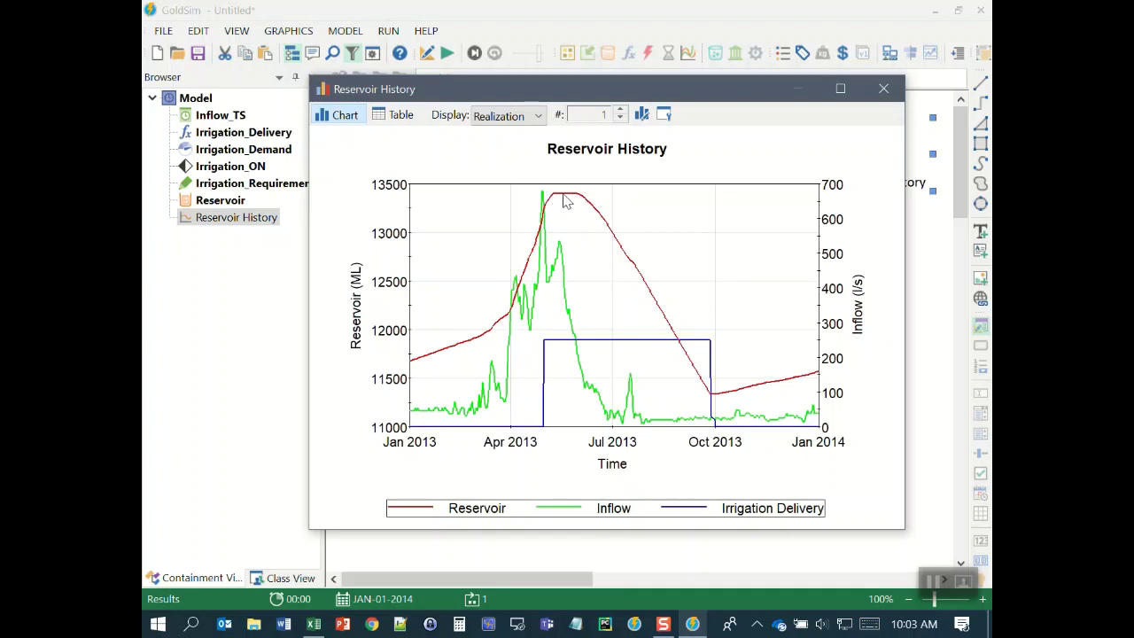
pyautogui.moveTo(574, 203)
pyautogui.moveTo(713, 403)
pyautogui.click(886, 92)
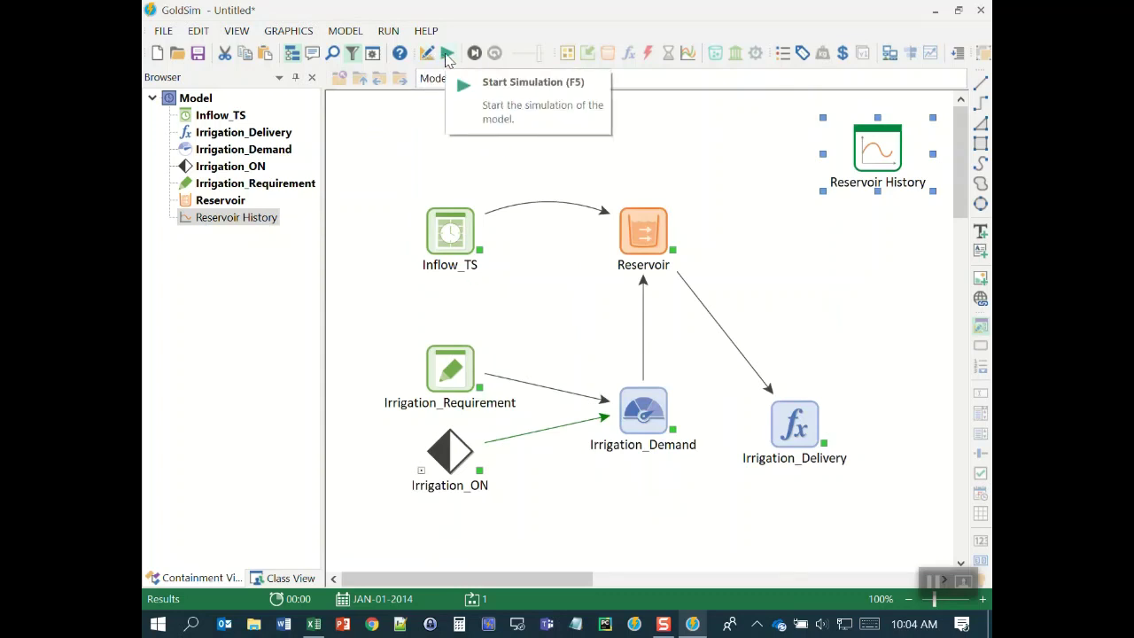
# Rerun the simulation, replacing the existing results, and display the run log file
pyautogui.click(446, 55)
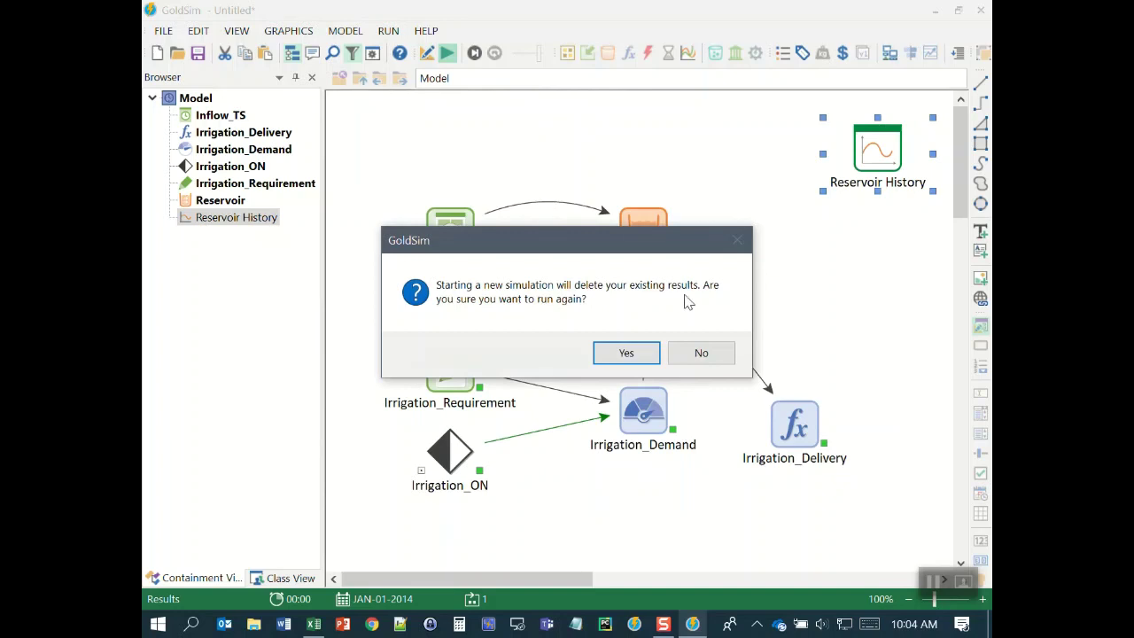
pyautogui.click(623, 353)
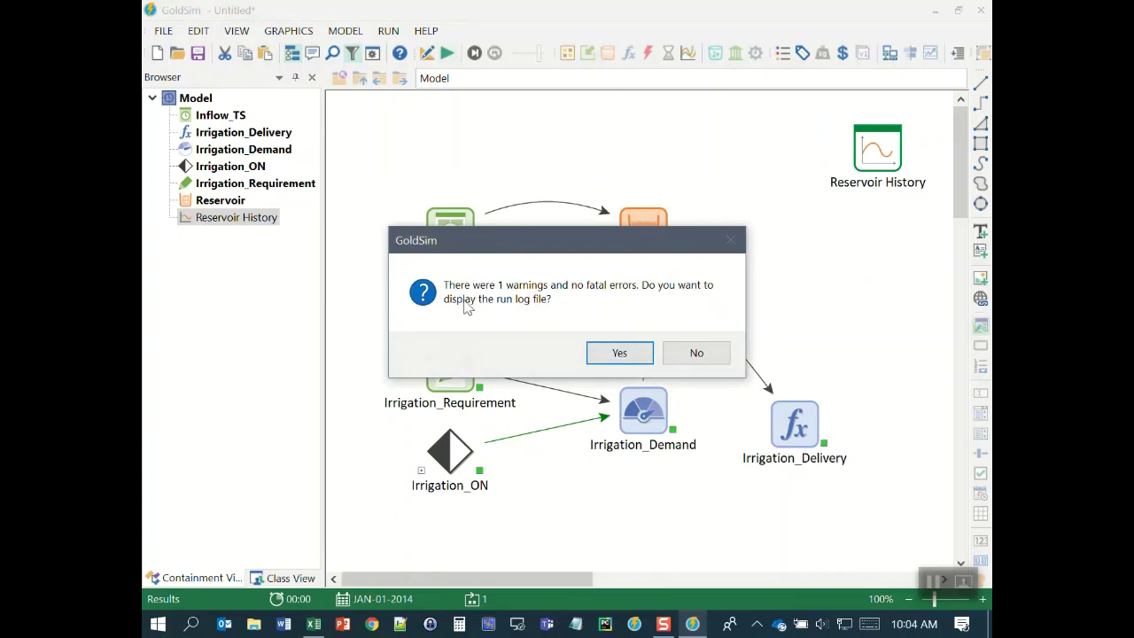
pyautogui.click(620, 353)
pyautogui.moveTo(726, 270); pyautogui.dragTo(443, 2)
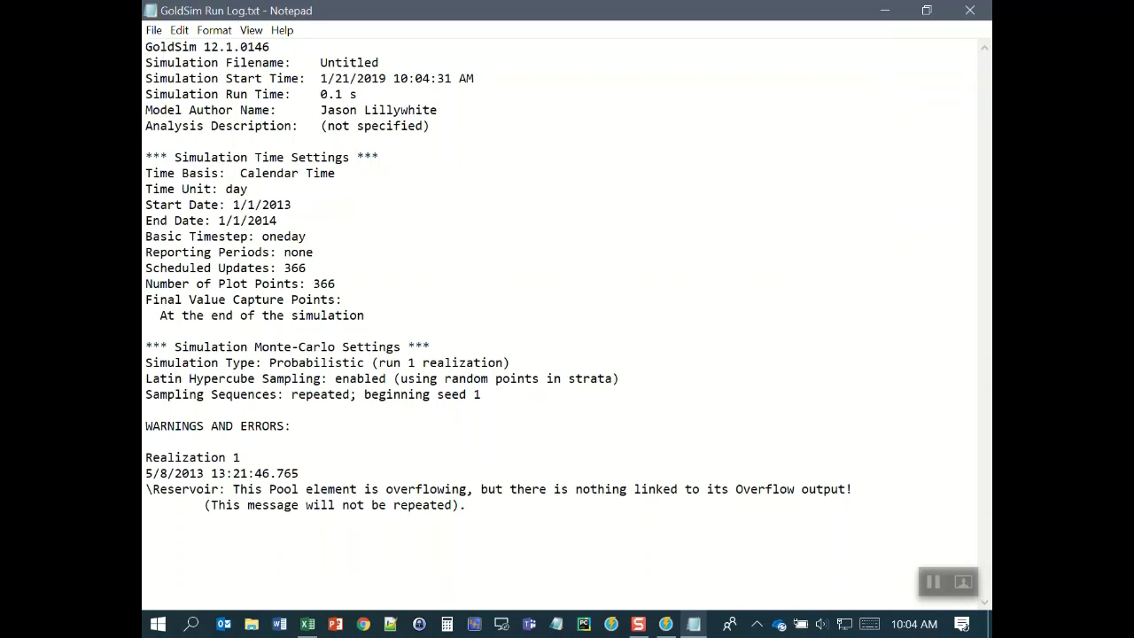
# Examine the run log's simulation settings and its Warnings and Errors section for Realization 1, and close the log
pyautogui.moveTo(152, 47); pyautogui.dragTo(492, 391)
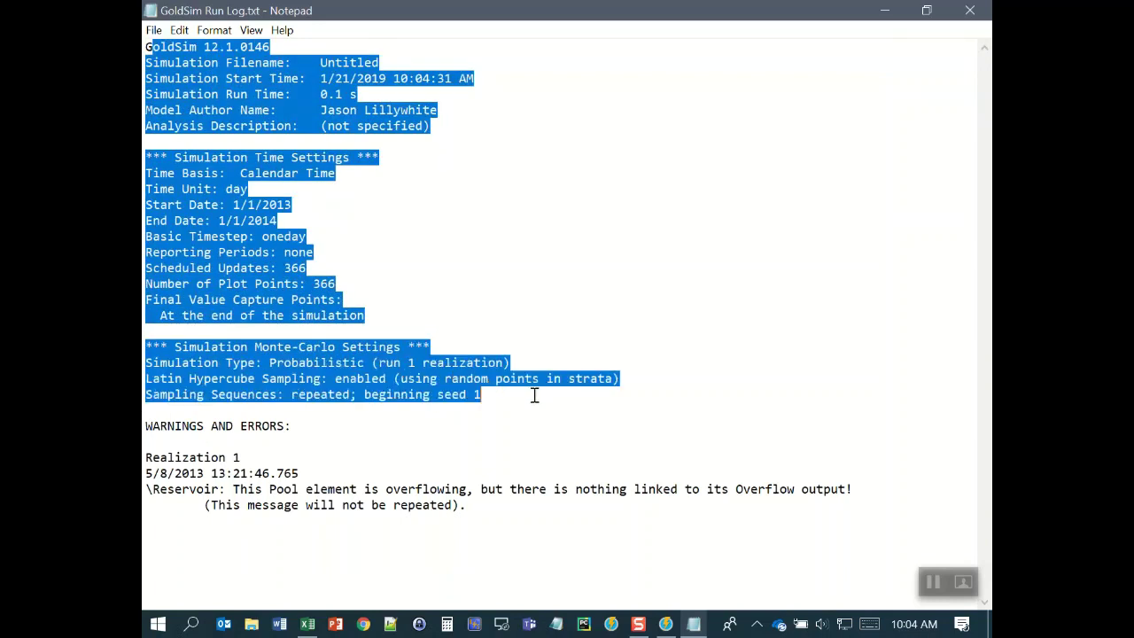
pyautogui.moveTo(168, 427); pyautogui.dragTo(249, 448)
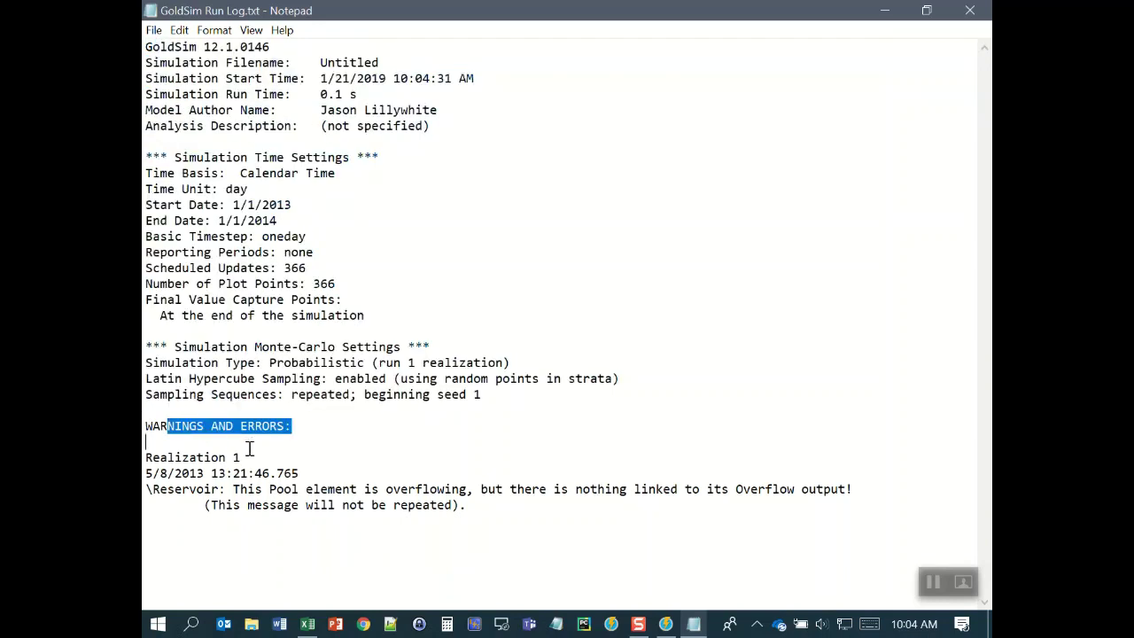
pyautogui.click(175, 457)
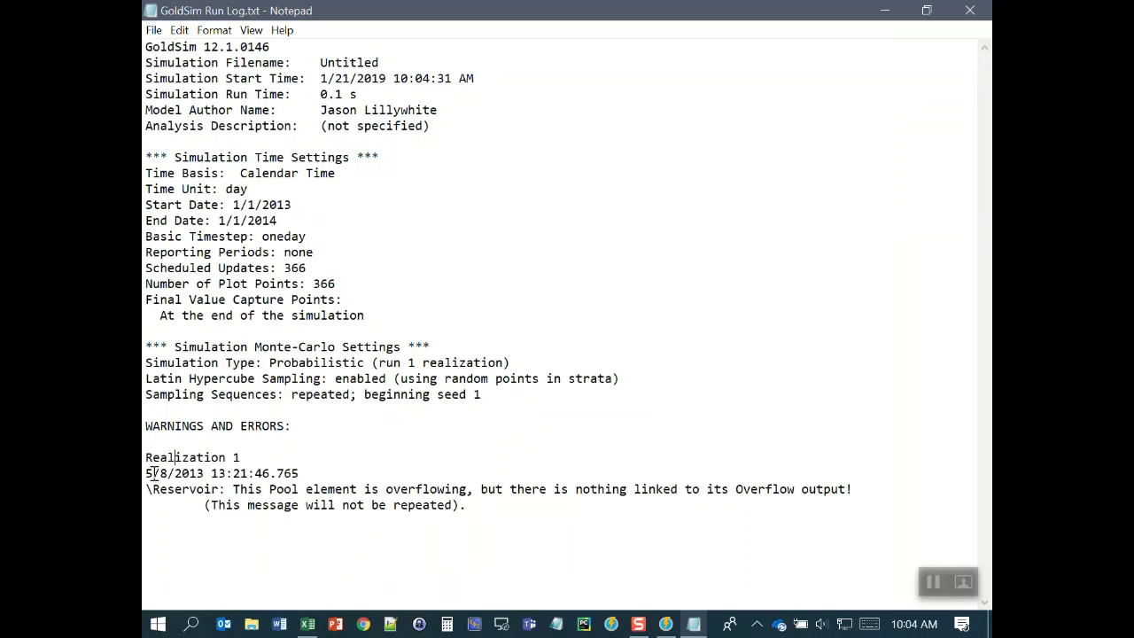
pyautogui.moveTo(152, 473); pyautogui.dragTo(206, 473)
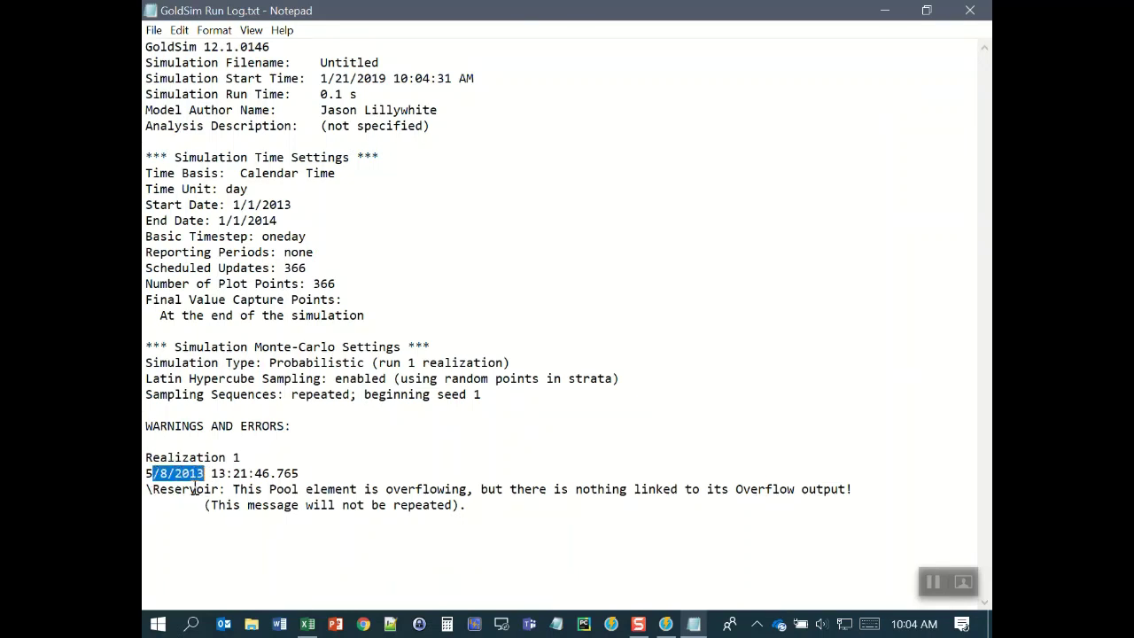
pyautogui.moveTo(380, 489); pyautogui.dragTo(475, 489)
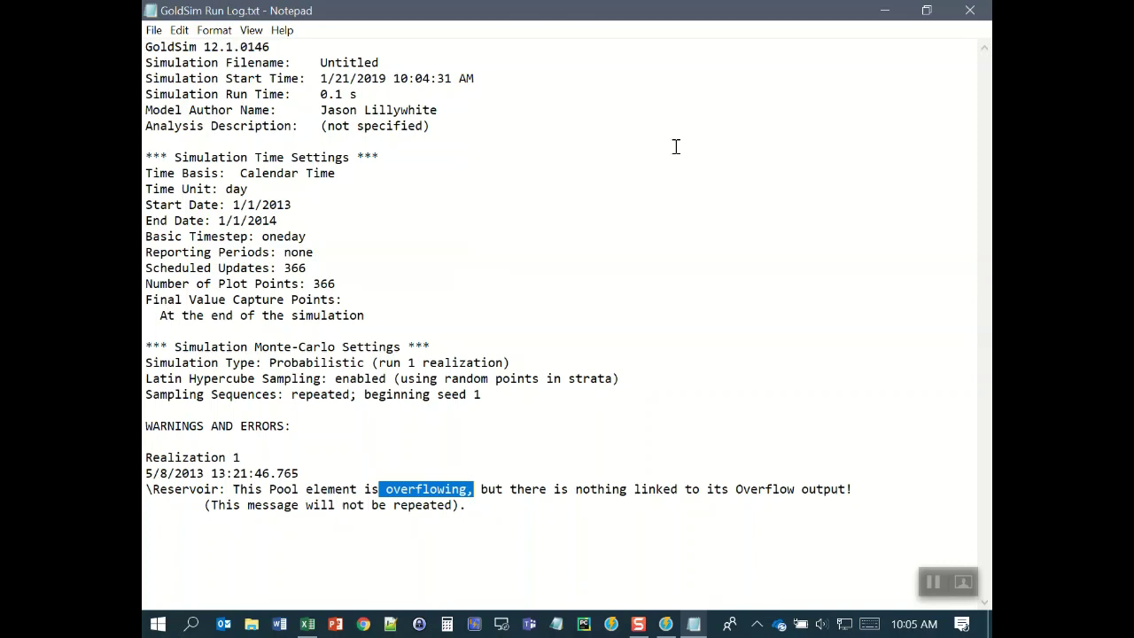
pyautogui.click(970, 11)
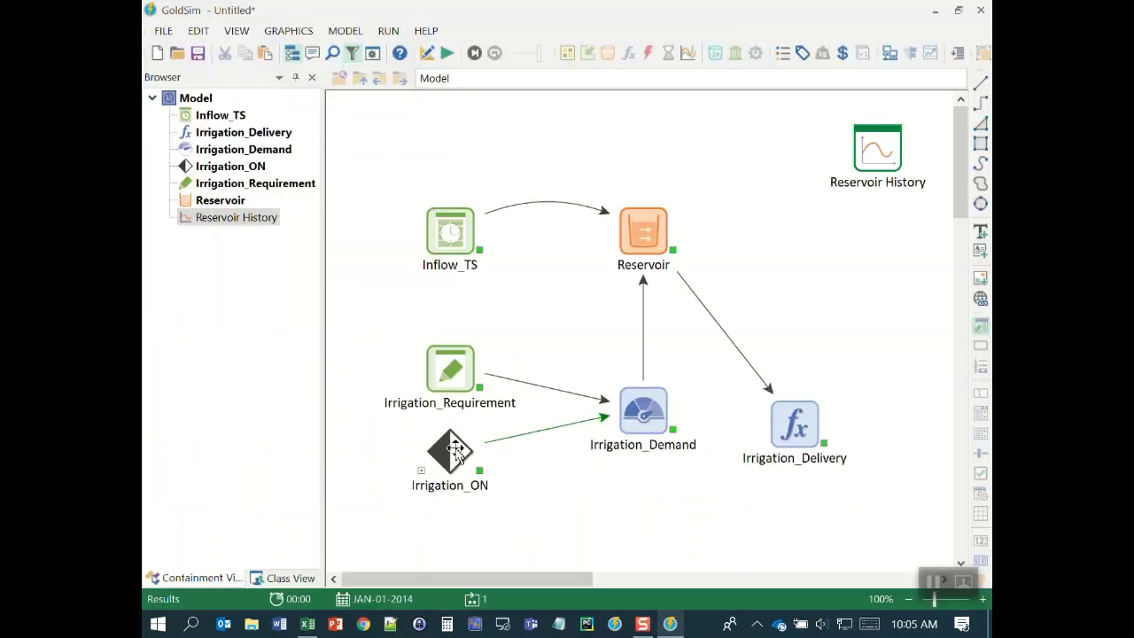
# Delete the results to return the model to Edit Mode and insert an Expression element above Irrigation_Delivery
pyautogui.click(422, 55)
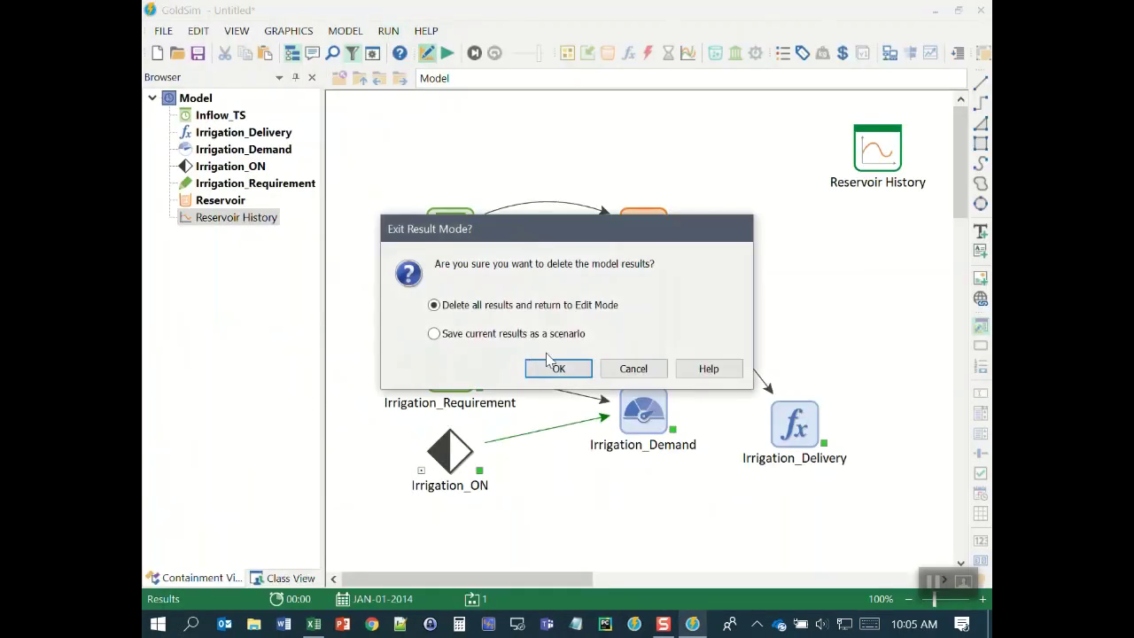
pyautogui.click(551, 365)
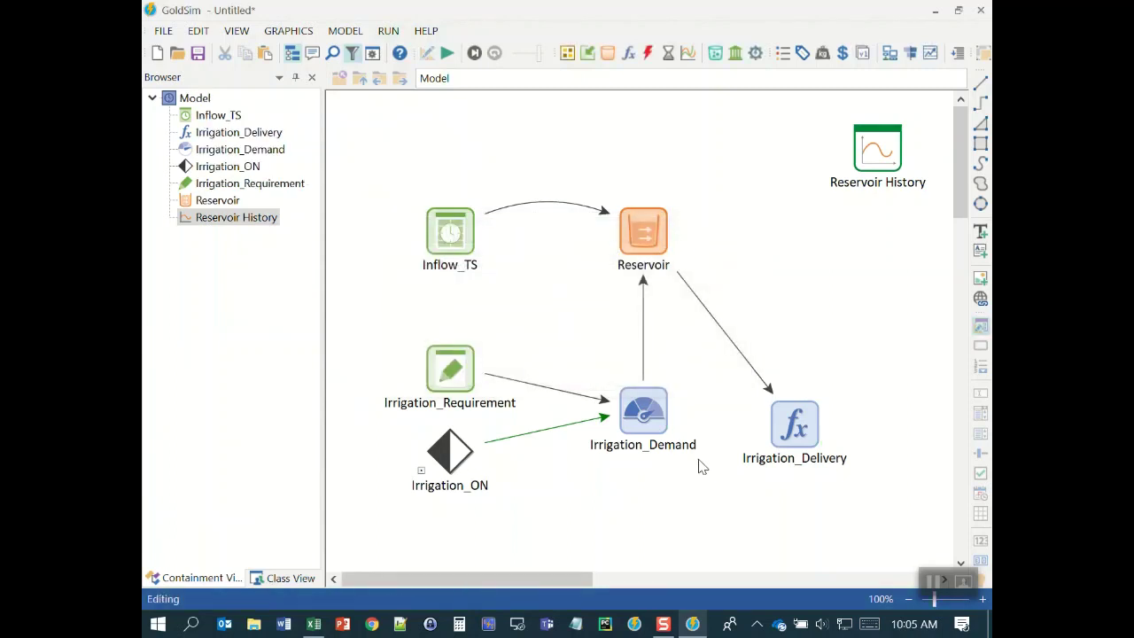
pyautogui.click(632, 218)
pyautogui.click(817, 505)
pyautogui.click(628, 55)
pyautogui.click(705, 76)
pyautogui.click(835, 344)
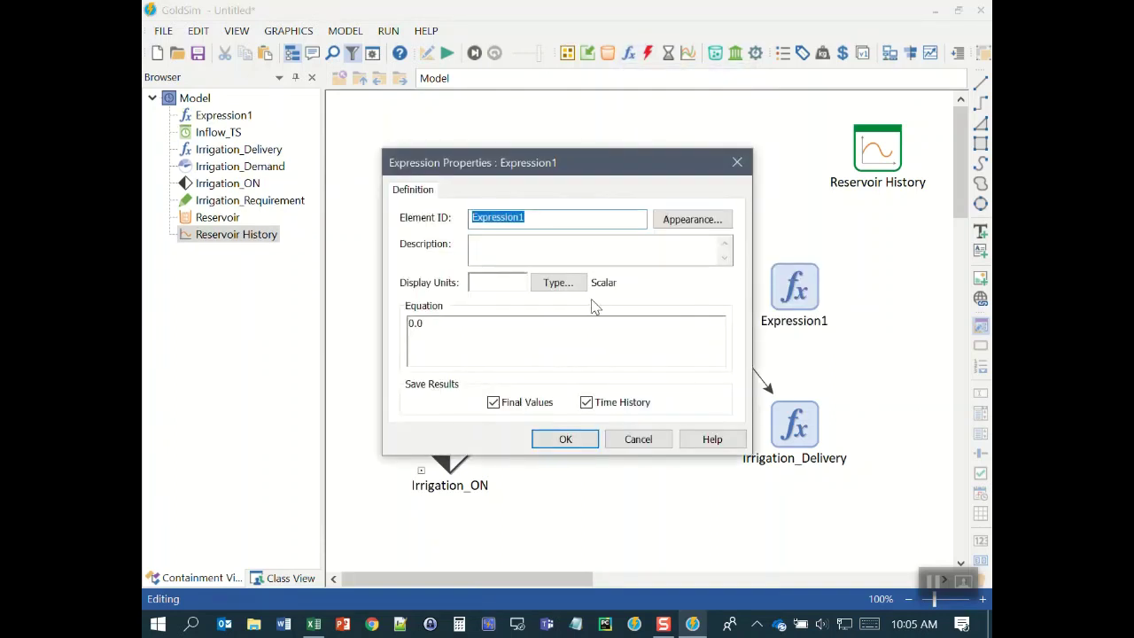
# Name the new expression Overflow and describe it as "Flow over the spillway"
pyautogui.write('Overflow')
pyautogui.press('Tab')
pyautogui.press('Tab')
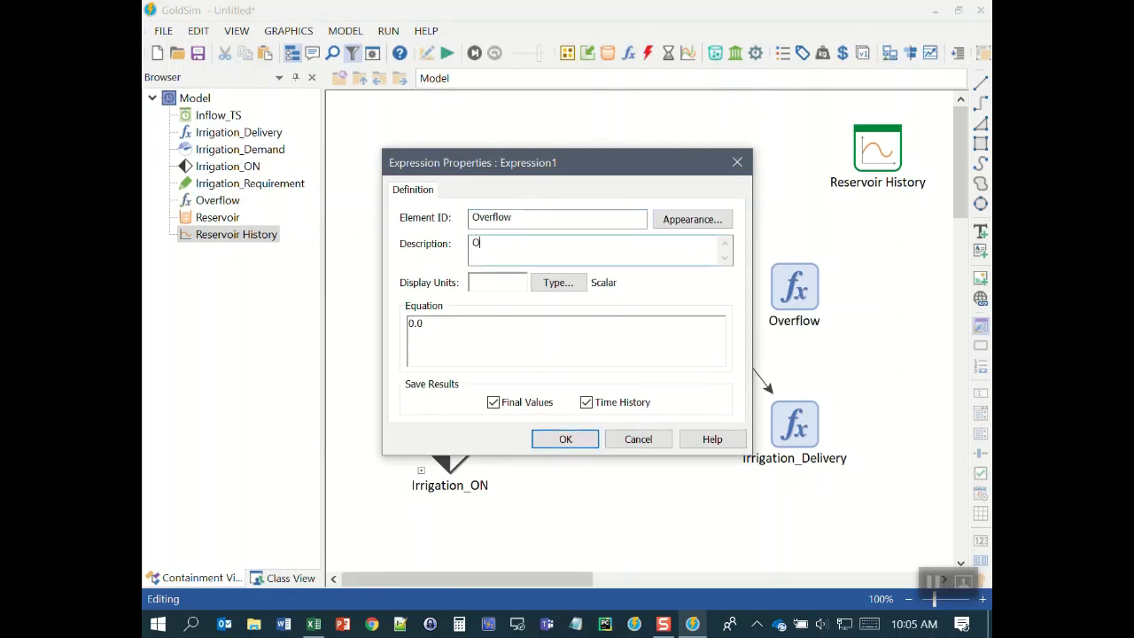
pyautogui.write('Flow over the spillway')
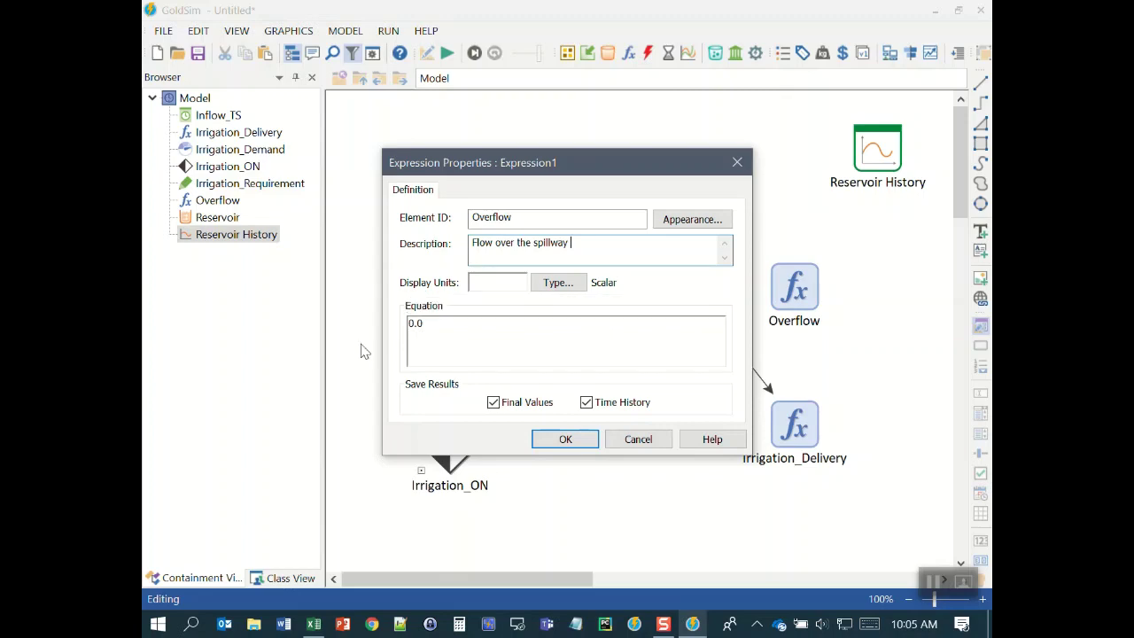
# Set the Overflow expression's display units to l/s, define its equation as Reservoir.Overflow, and accept the properties
pyautogui.moveTo(520, 164); pyautogui.dragTo(330, 139)
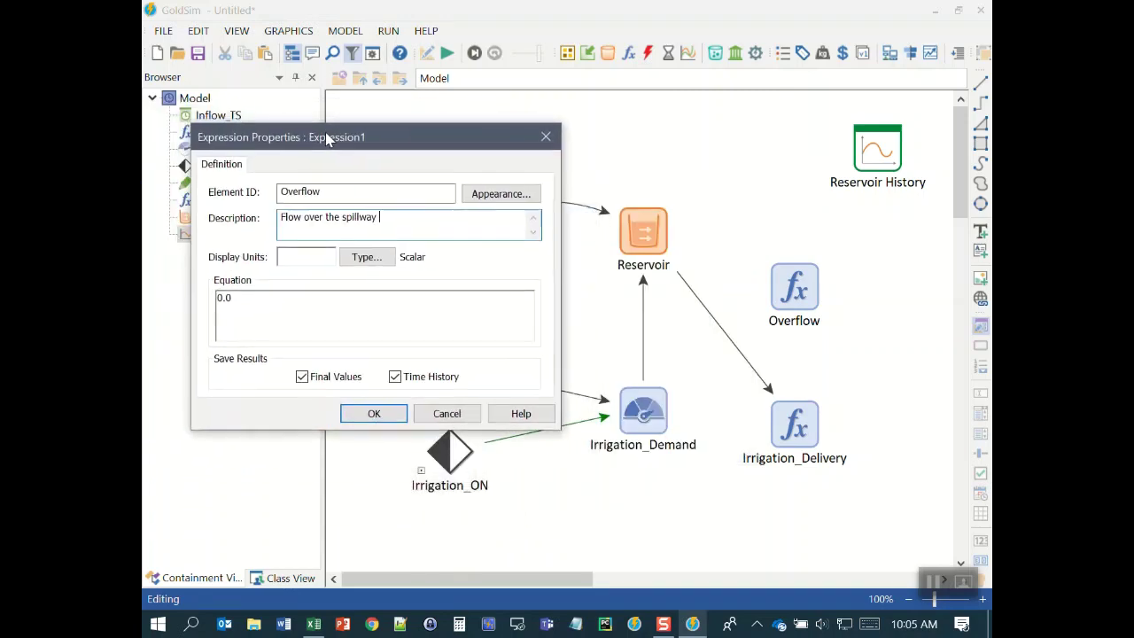
pyautogui.click(296, 258)
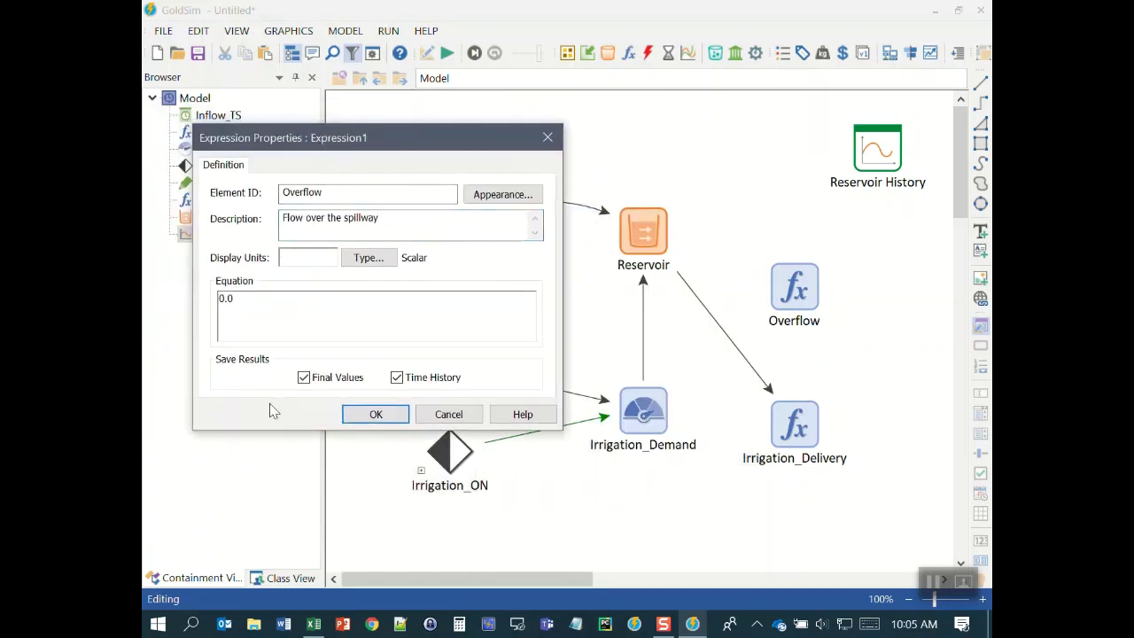
pyautogui.click(297, 312)
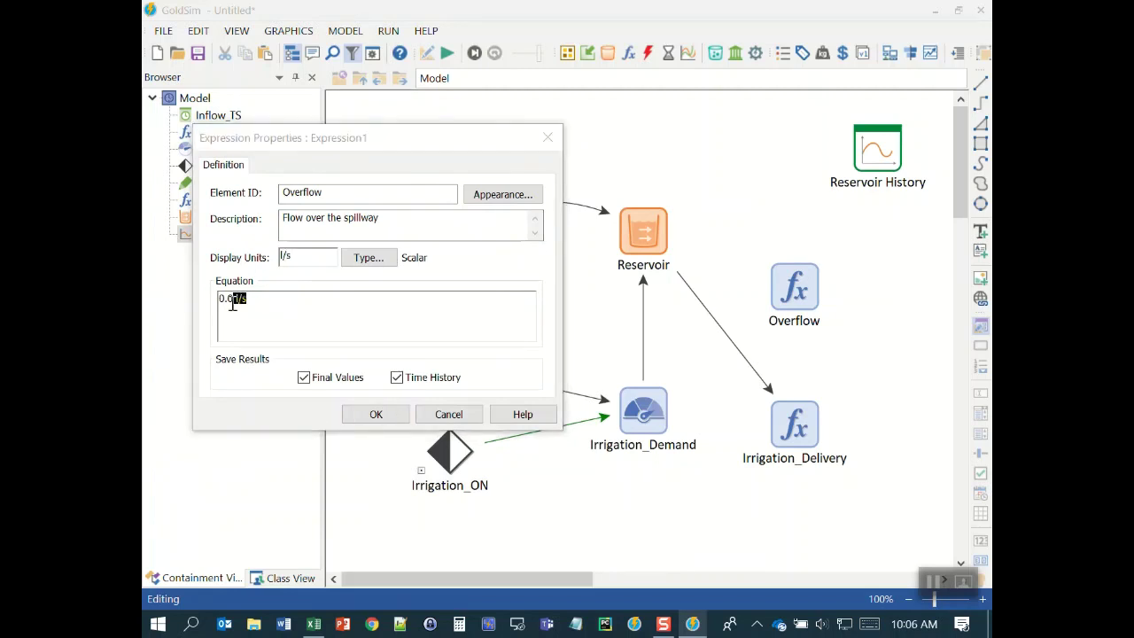
pyautogui.write('Reservoir.')
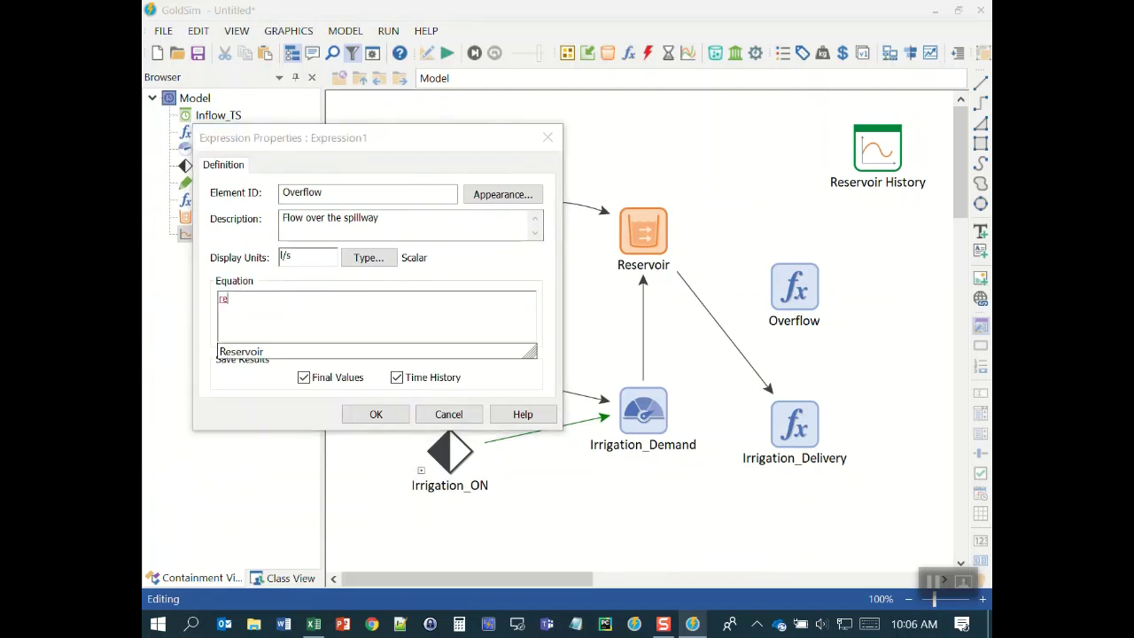
pyautogui.write('ov')
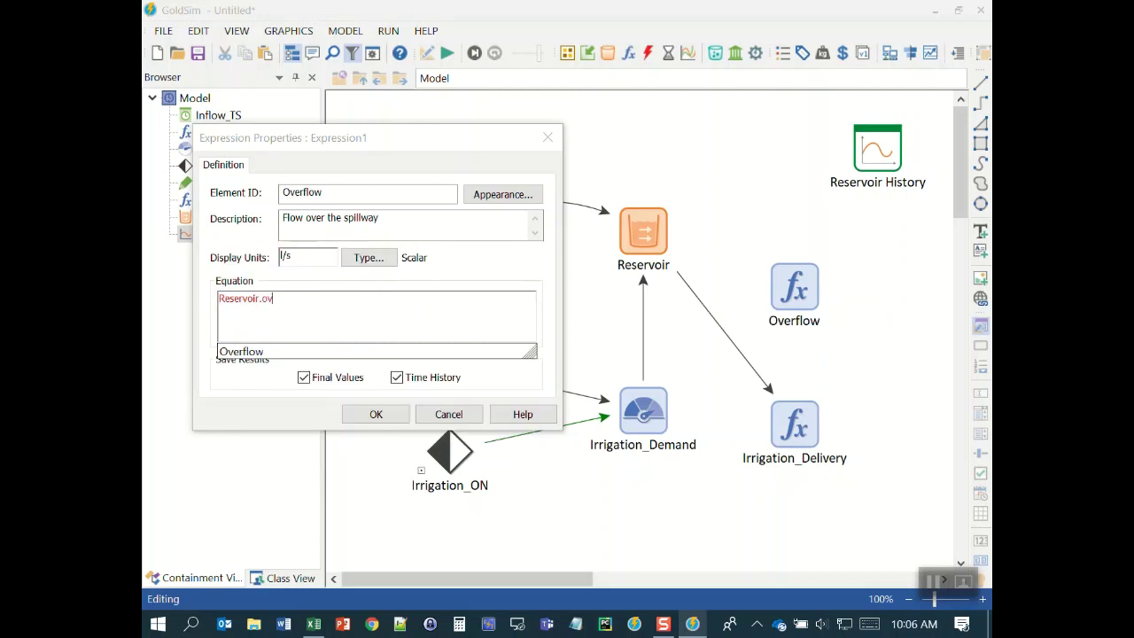
pyautogui.press('Return')
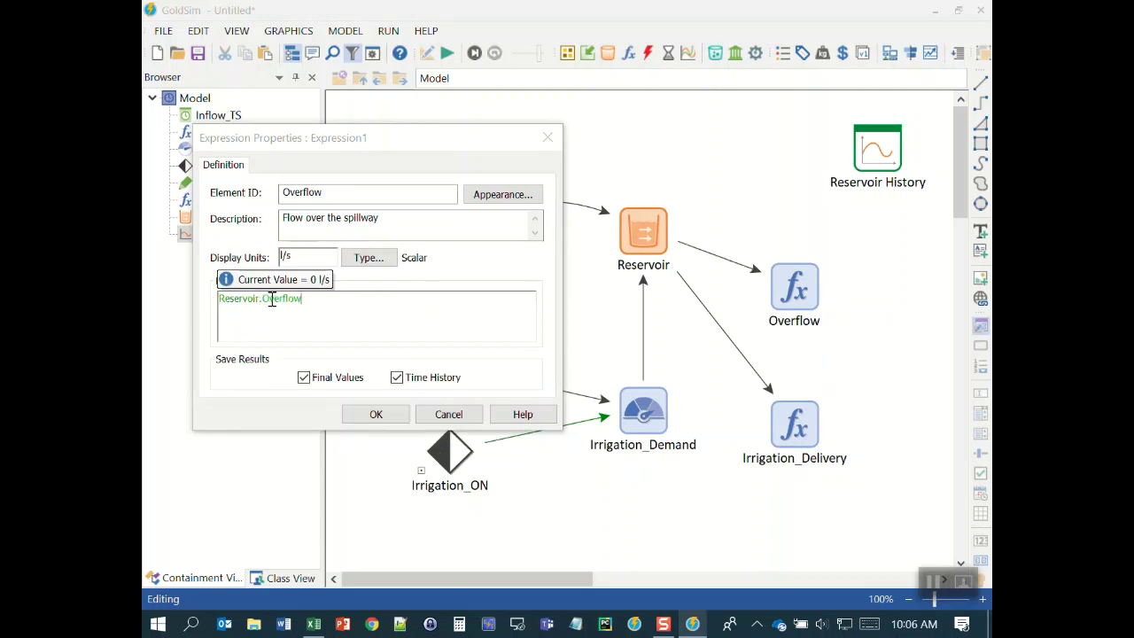
pyautogui.click(375, 414)
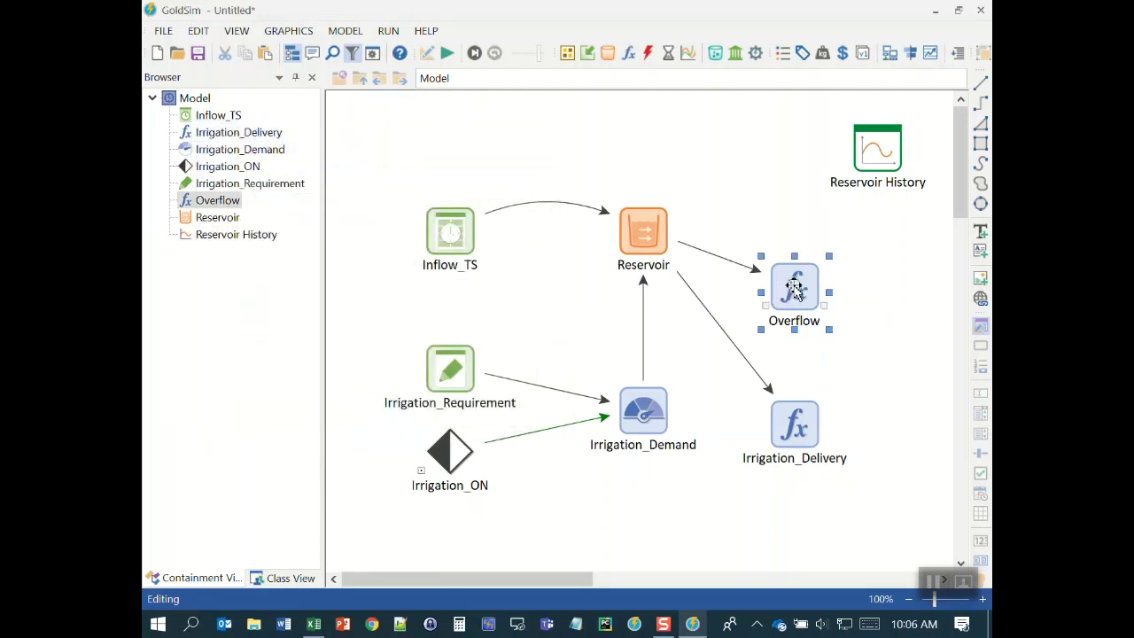
# Add the Overflow expression as a result in Reservoir History and close its properties
pyautogui.click(884, 149)
pyautogui.doubleClick(884, 148)
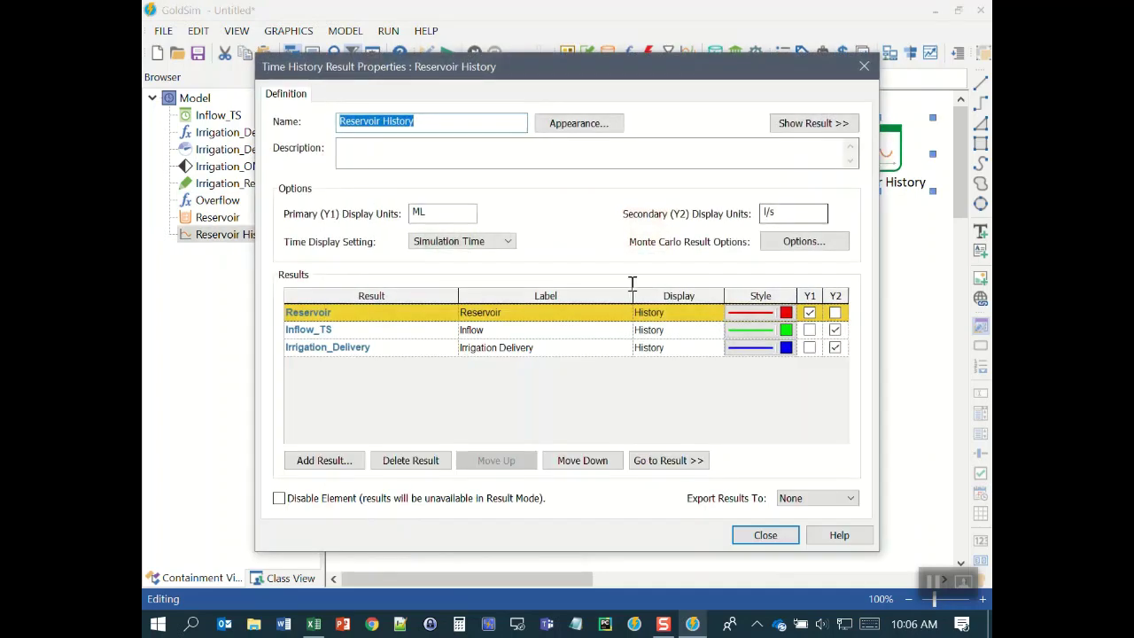
pyautogui.click(317, 350)
pyautogui.click(325, 460)
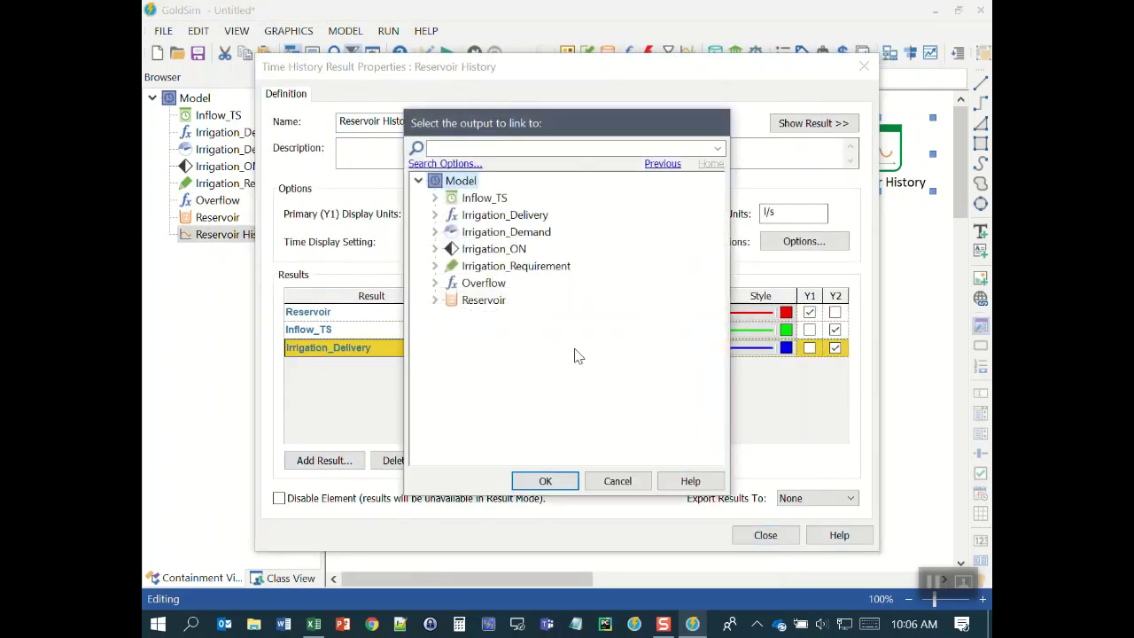
pyautogui.doubleClick(483, 301)
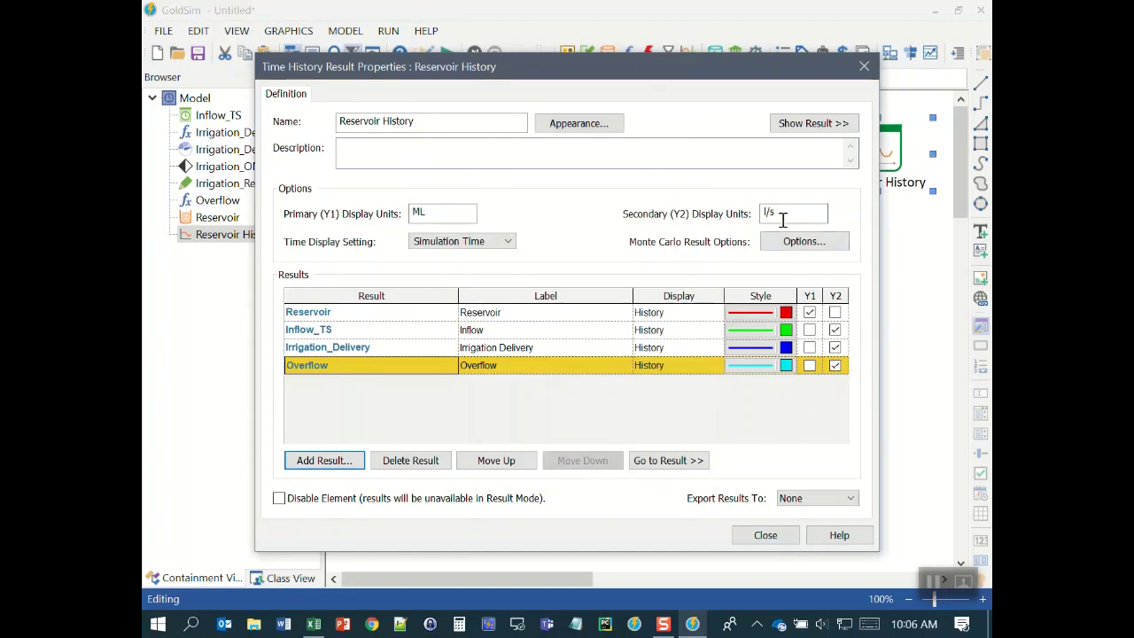
pyautogui.click(760, 535)
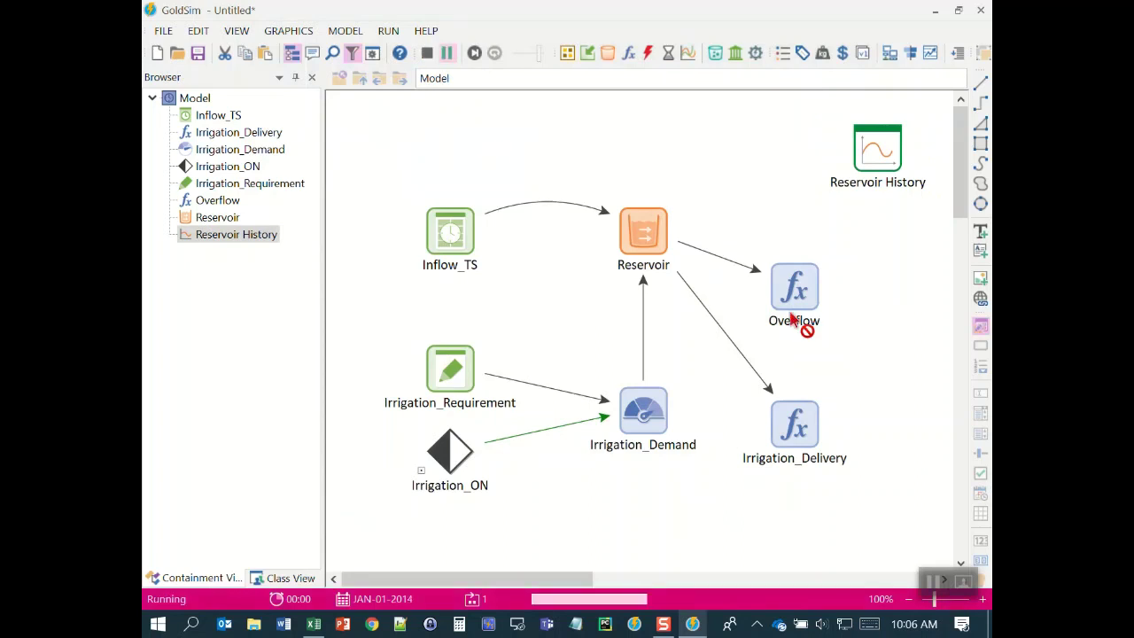
# Run the simulation and examine the May 2013 overflow against the reservoir volume in Reservoir History's table and chart
pyautogui.click(584, 337)
pyautogui.doubleClick(873, 155)
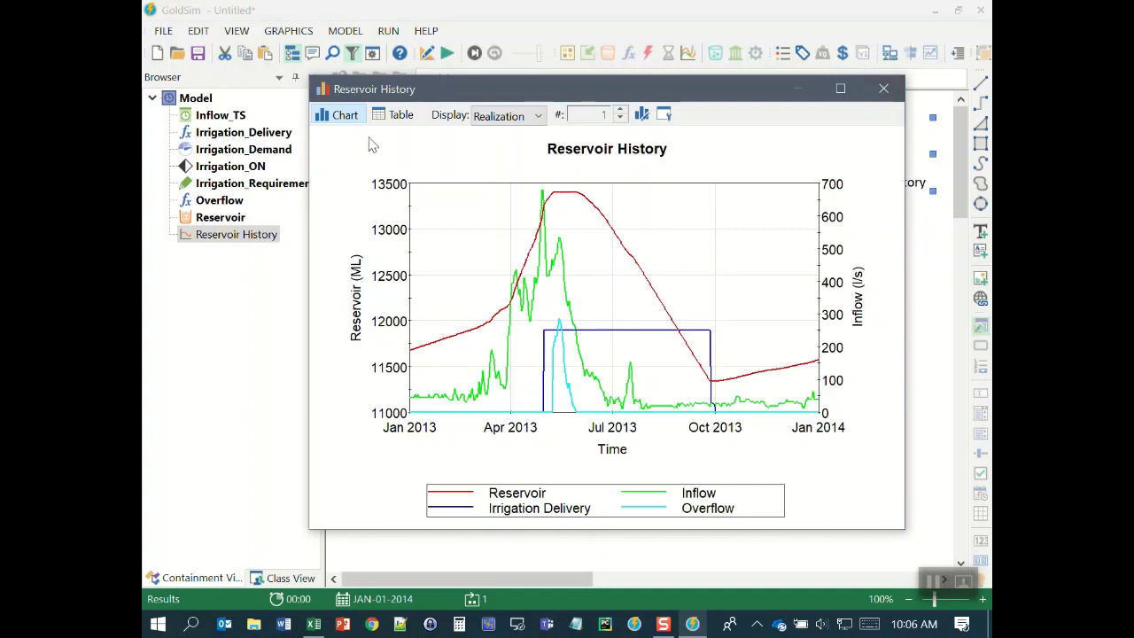
pyautogui.click(401, 116)
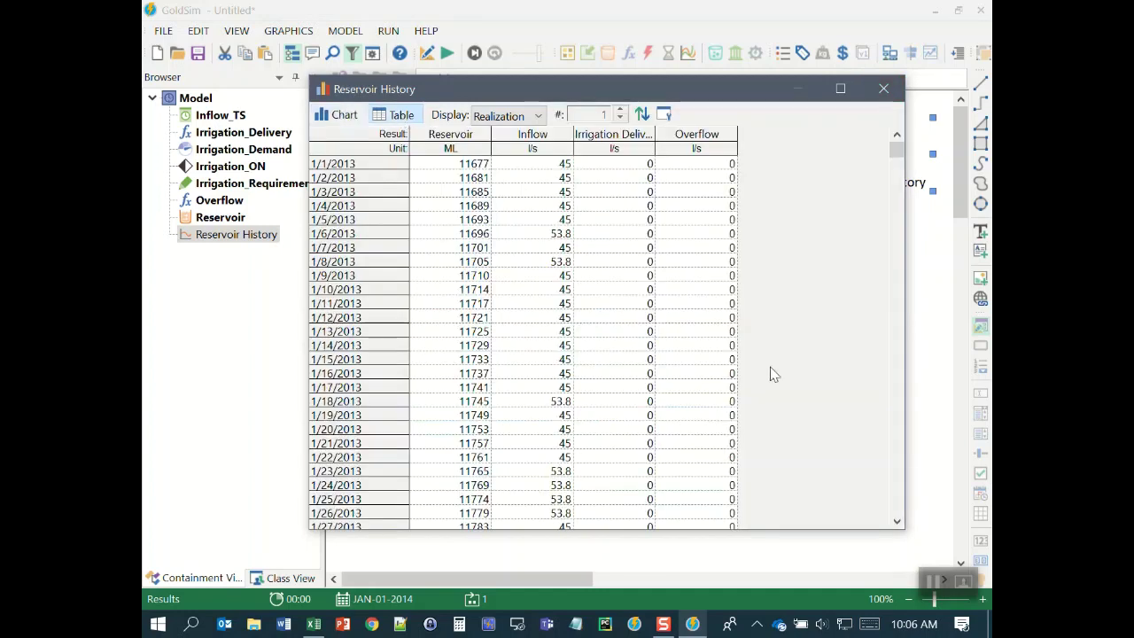
pyautogui.moveTo(897, 155); pyautogui.dragTo(897, 275)
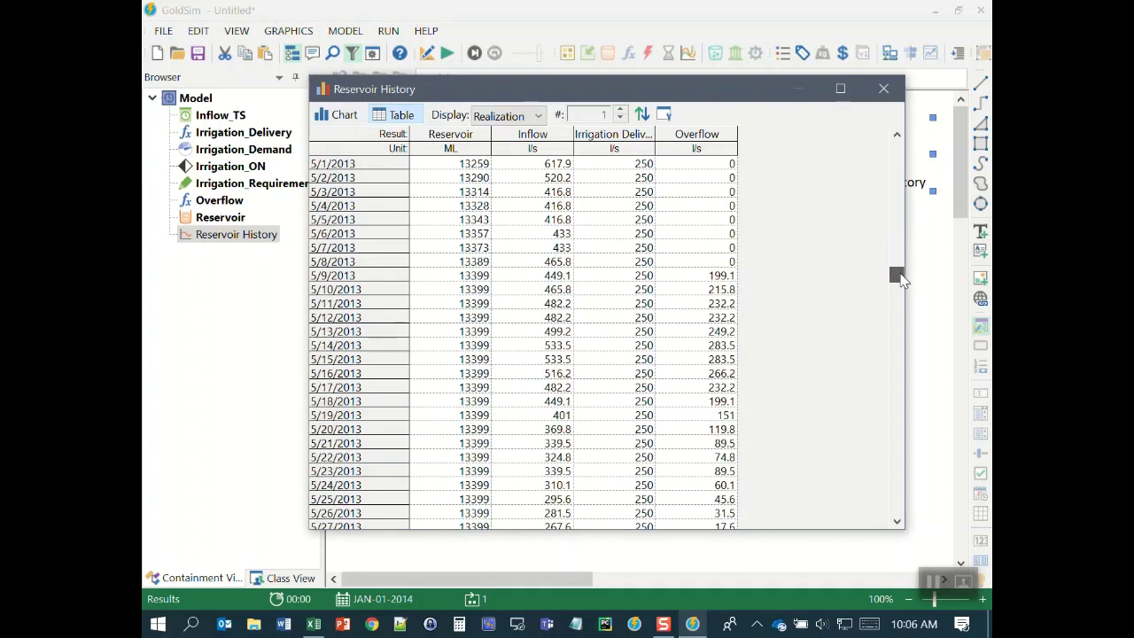
pyautogui.click(693, 278)
pyautogui.click(370, 276)
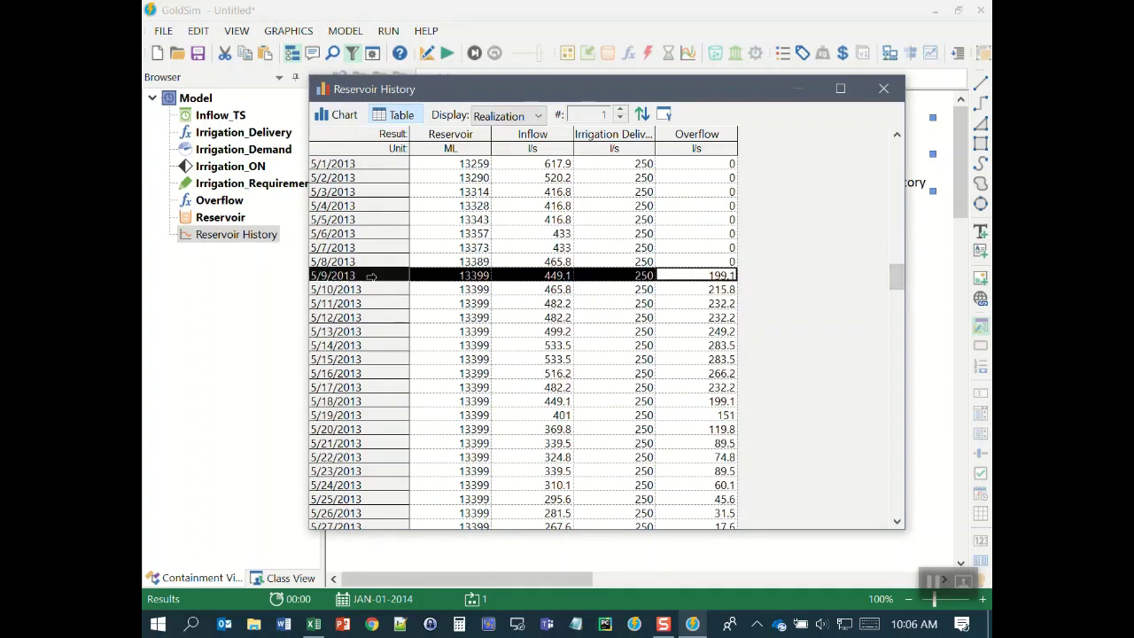
pyautogui.scroll(-1, 778, 330)
pyautogui.scroll(-1, 777, 330)
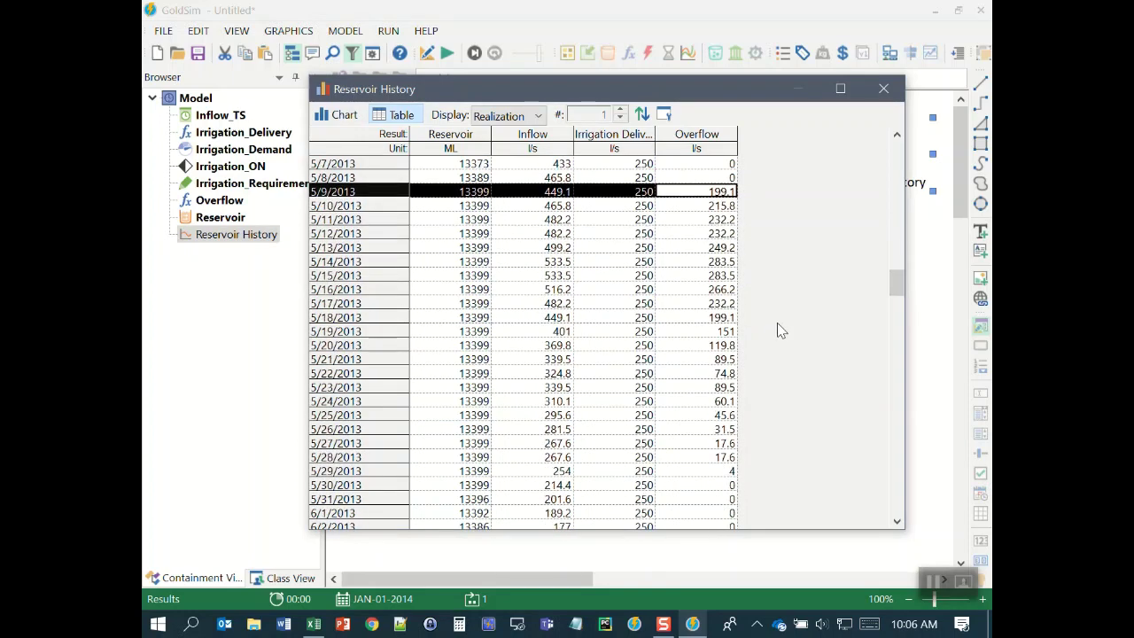
pyautogui.click(392, 456)
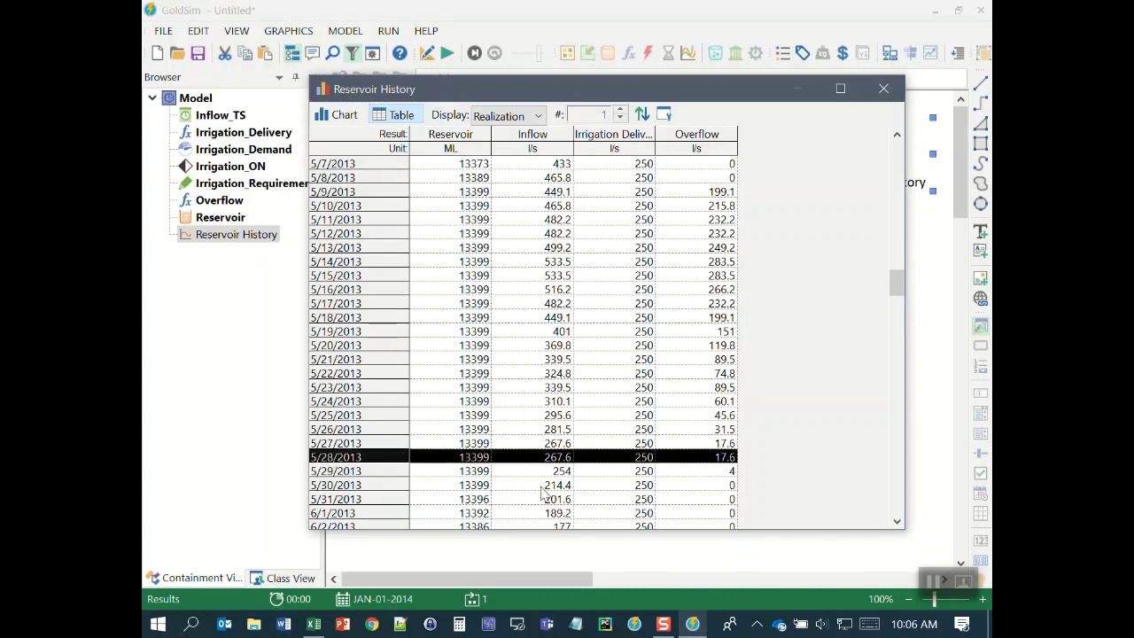
pyautogui.click(362, 117)
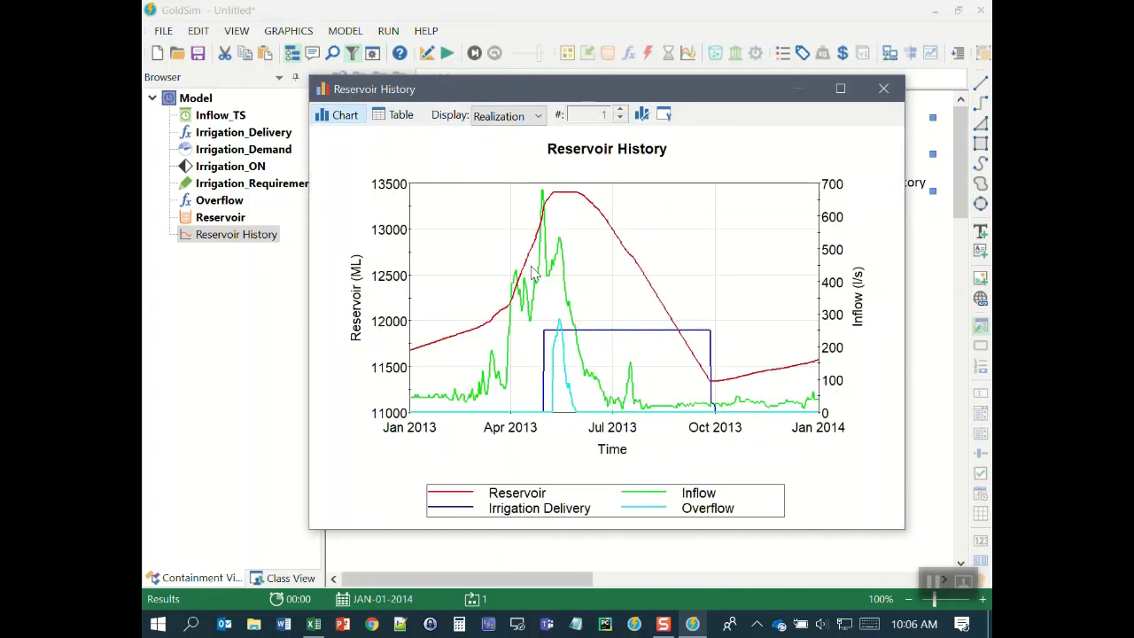
pyautogui.moveTo(567, 201)
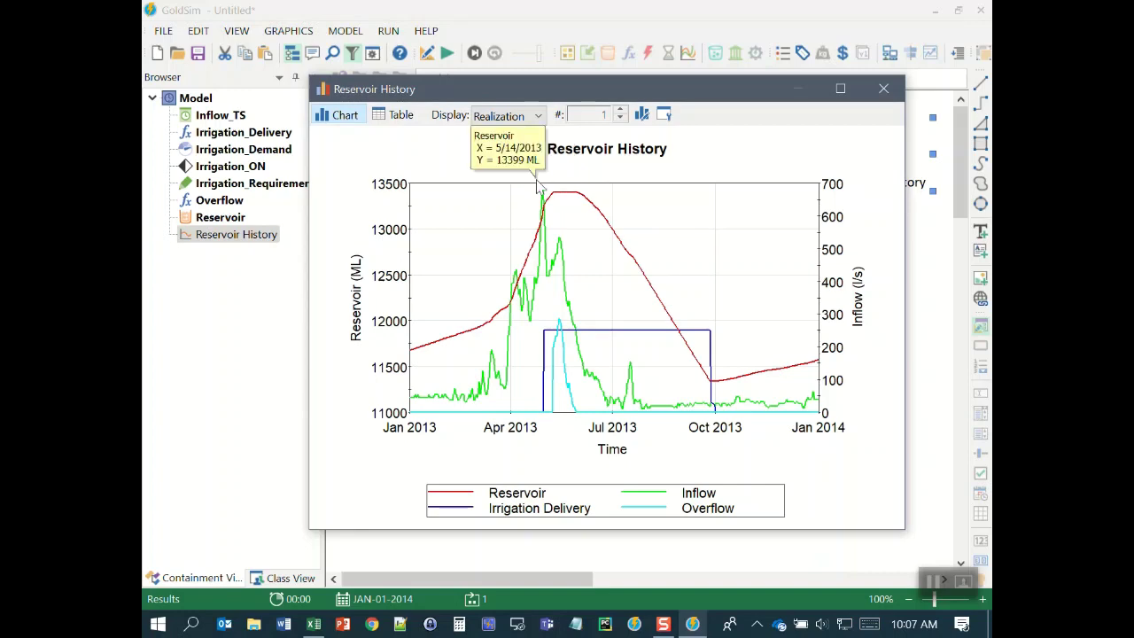
# Close the Reservoir History chart and return the model to Edit Mode, deleting all results
pyautogui.click(884, 88)
pyautogui.click(702, 177)
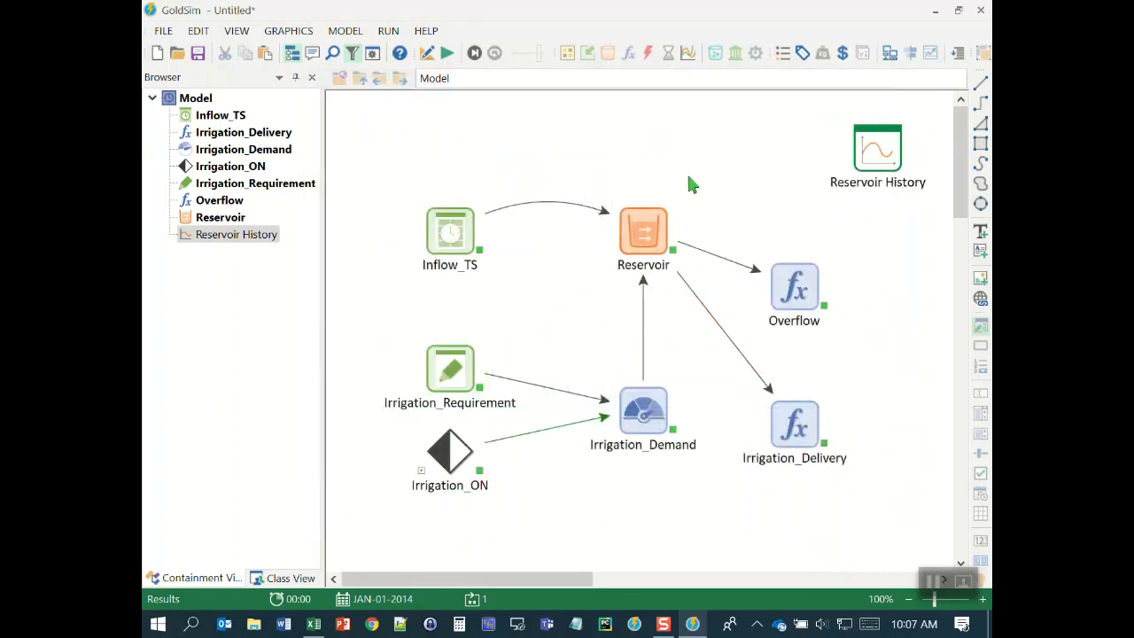
pyautogui.click(428, 55)
pyautogui.click(559, 369)
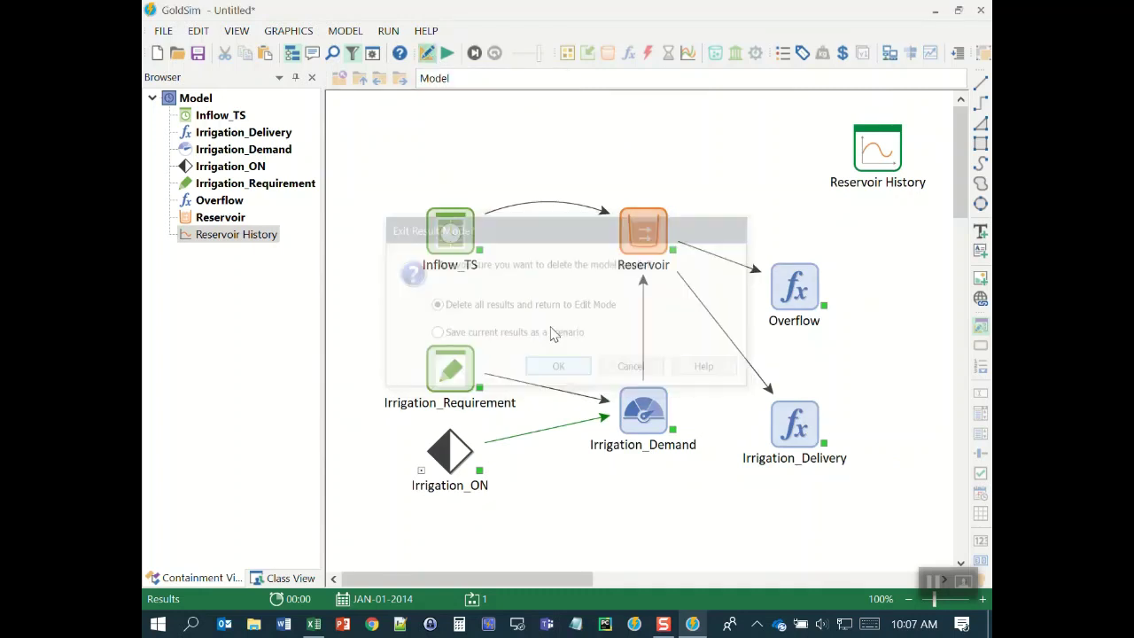
# Include unscheduled updates in scalar time histories through the advanced time settings and check Reservoir History's result display types
pyautogui.click(373, 55)
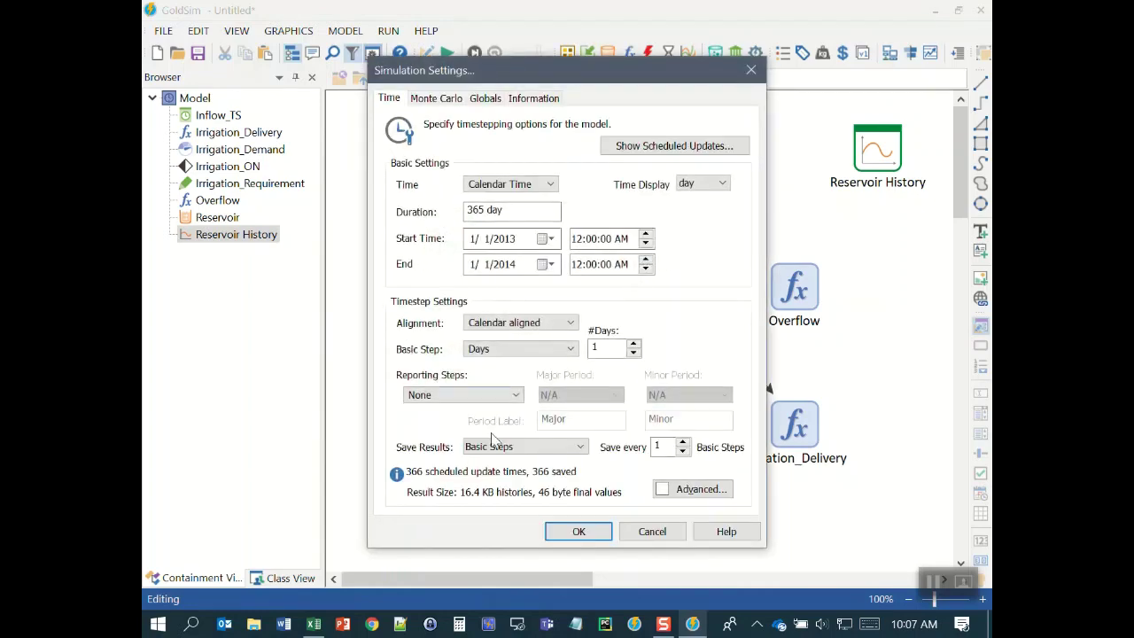
pyautogui.click(704, 489)
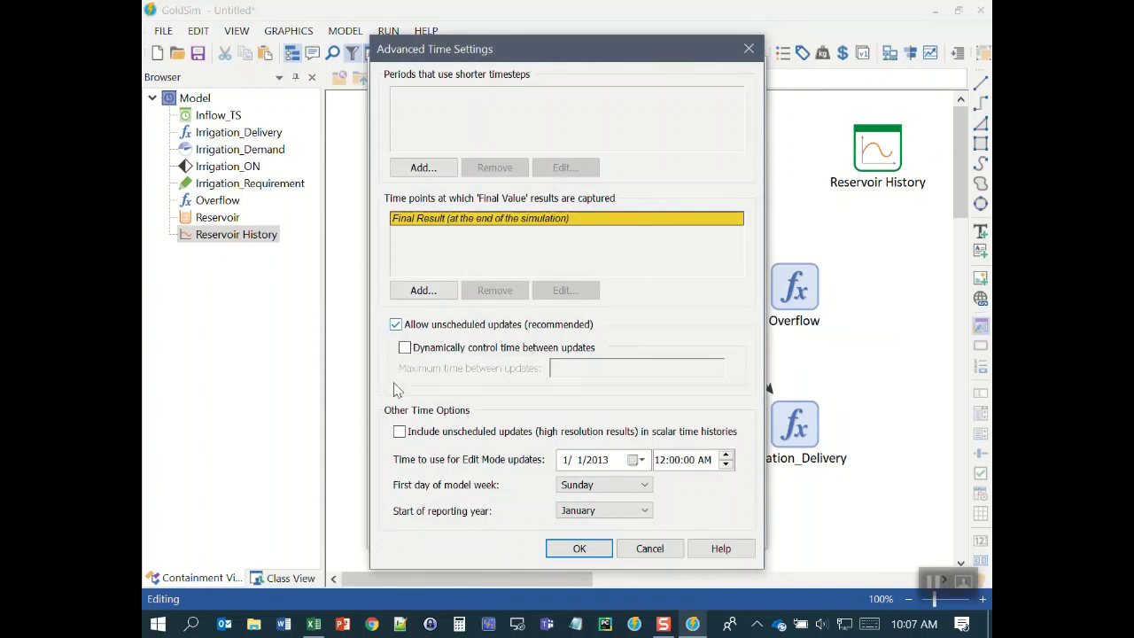
pyautogui.click(400, 432)
pyautogui.click(578, 547)
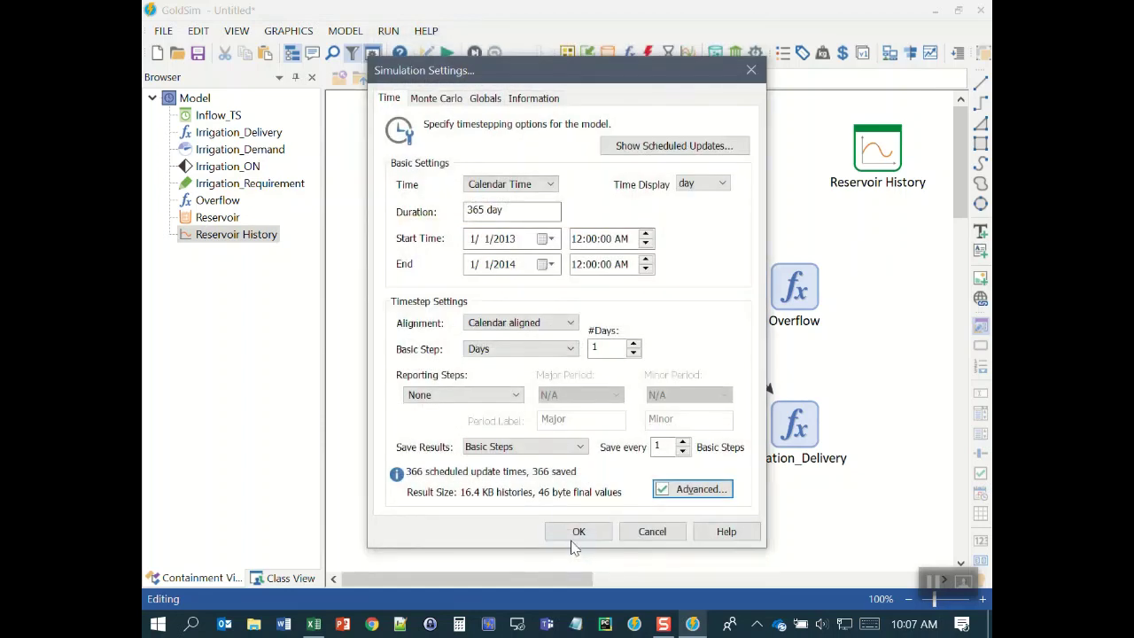
pyautogui.click(576, 535)
pyautogui.doubleClick(862, 152)
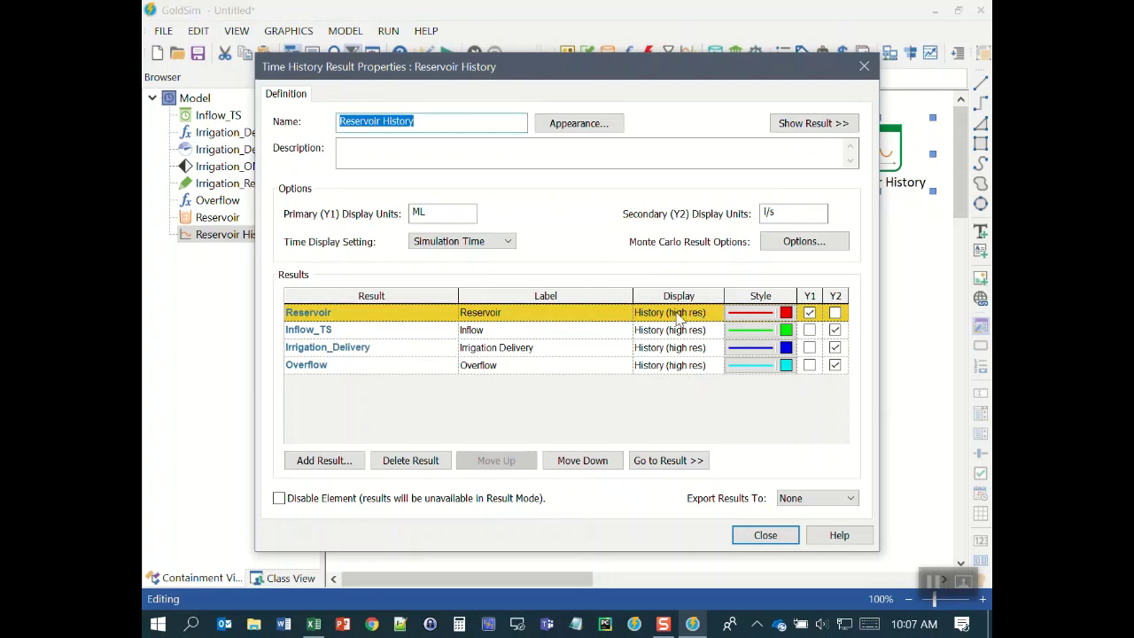
pyautogui.click(766, 535)
# Run the simulation and examine the early May 2013 unscheduled update in Reservoir History's table, widening the date column to show its full timestamp
pyautogui.click(447, 53)
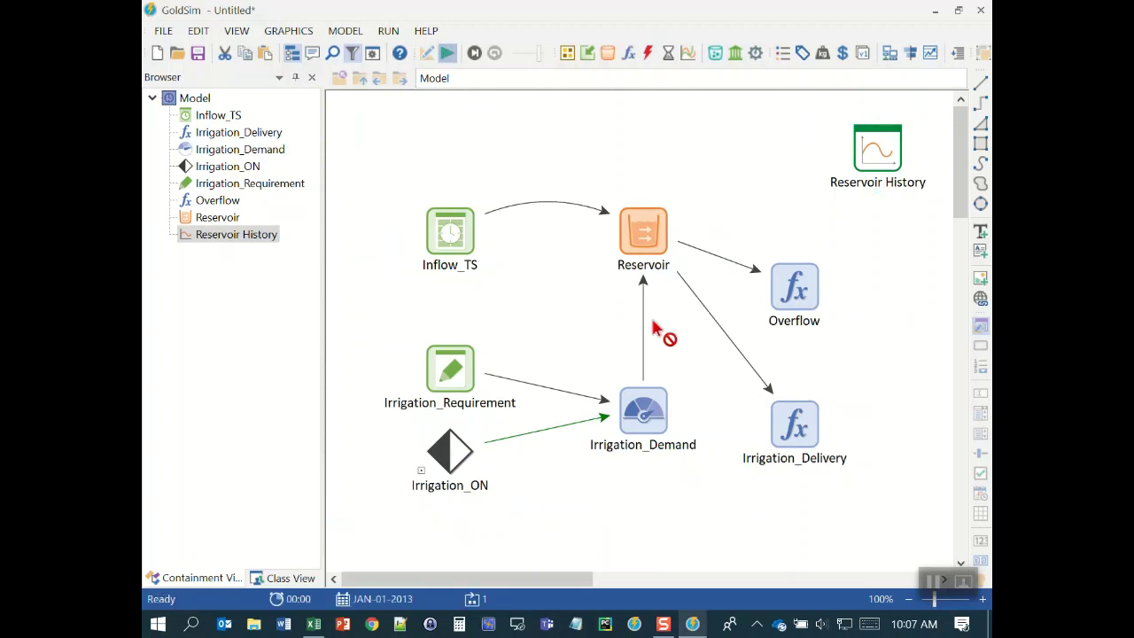
pyautogui.click(592, 336)
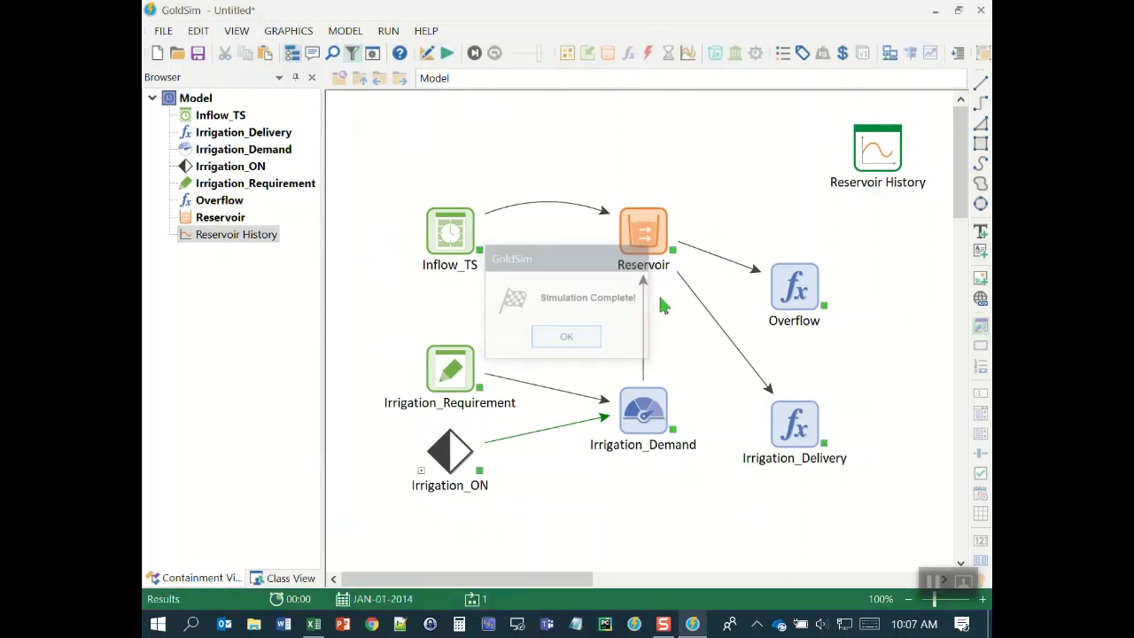
pyautogui.doubleClick(879, 144)
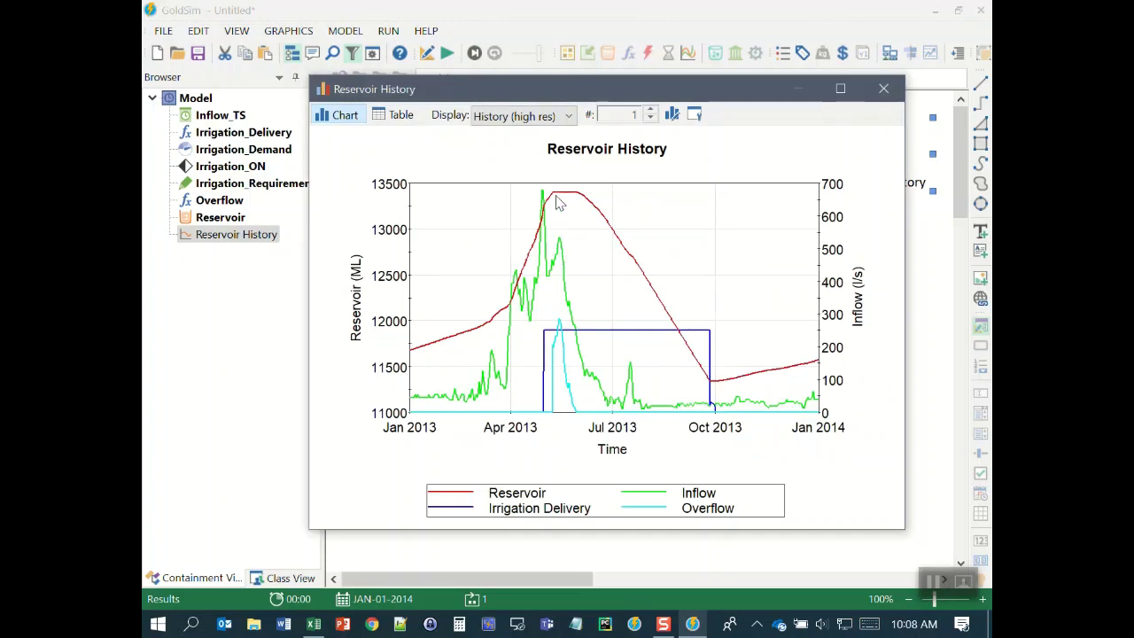
pyautogui.click(399, 119)
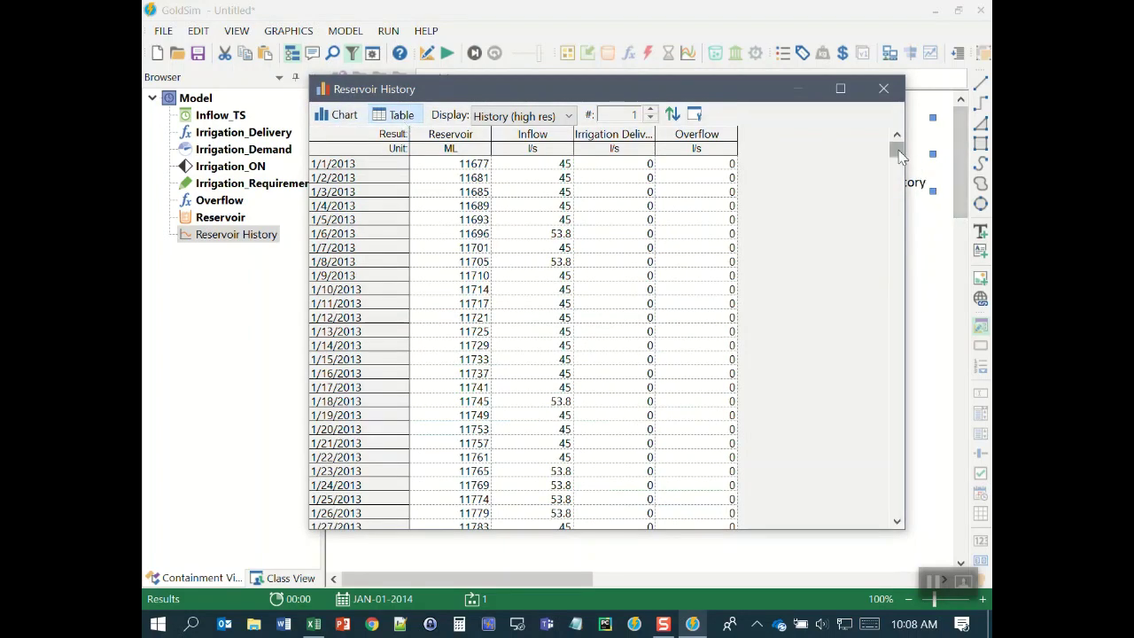
pyautogui.moveTo(897, 157); pyautogui.dragTo(899, 279)
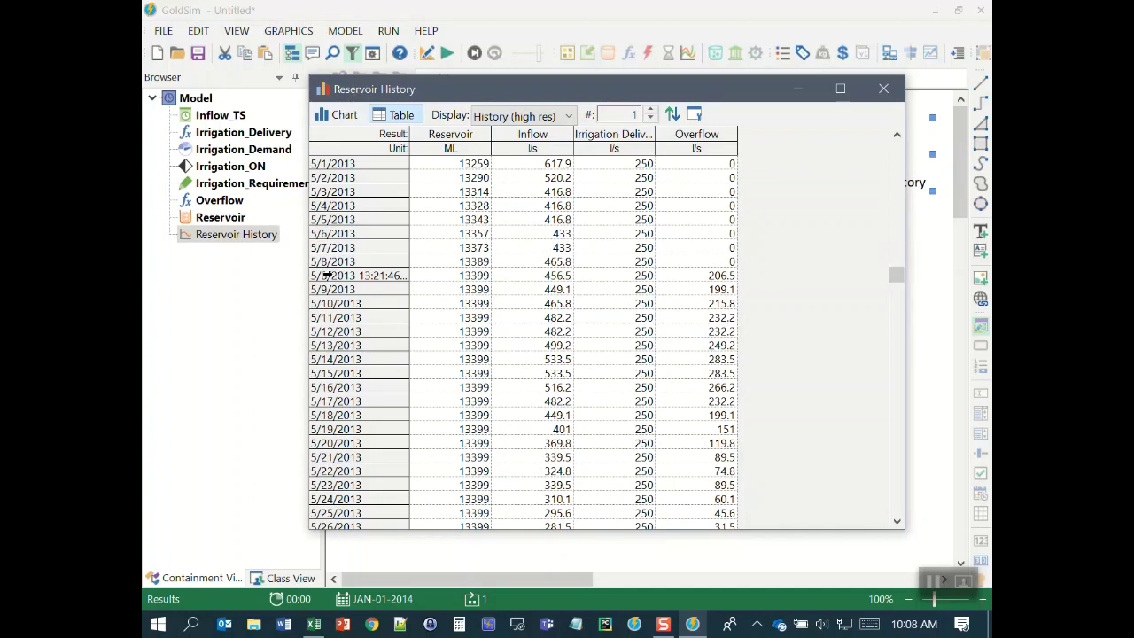
pyautogui.moveTo(408, 135); pyautogui.dragTo(448, 134)
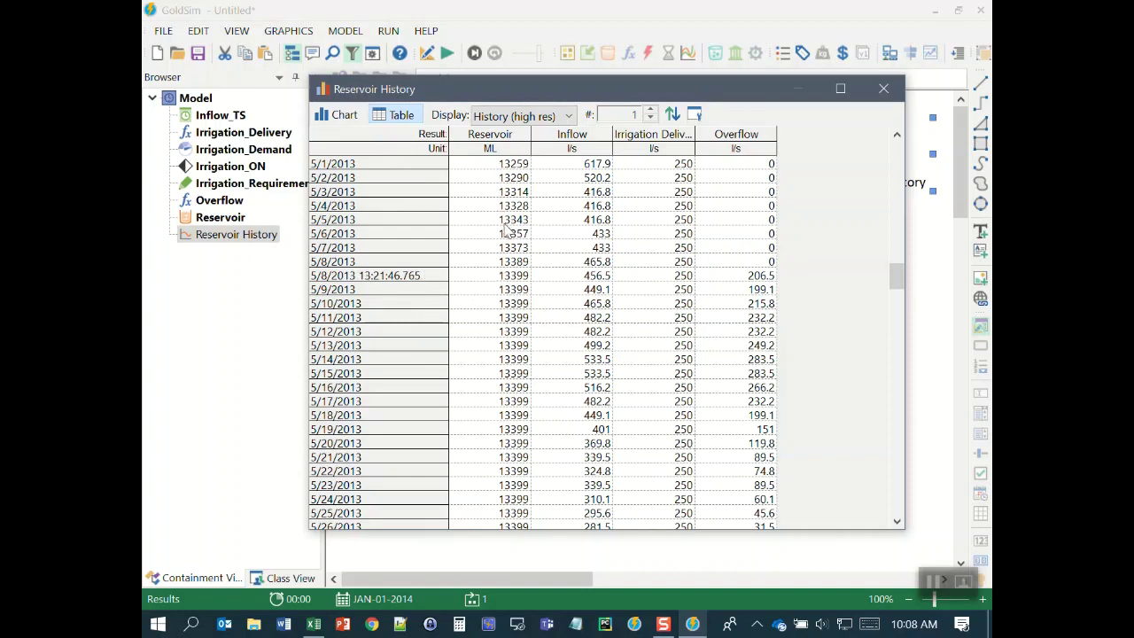
pyautogui.click(508, 276)
# Compare reservoir volume, inflow and irrigation delivery around the unscheduled update on 9/26/2013 in the results table
pyautogui.moveTo(896, 285); pyautogui.dragTo(903, 418)
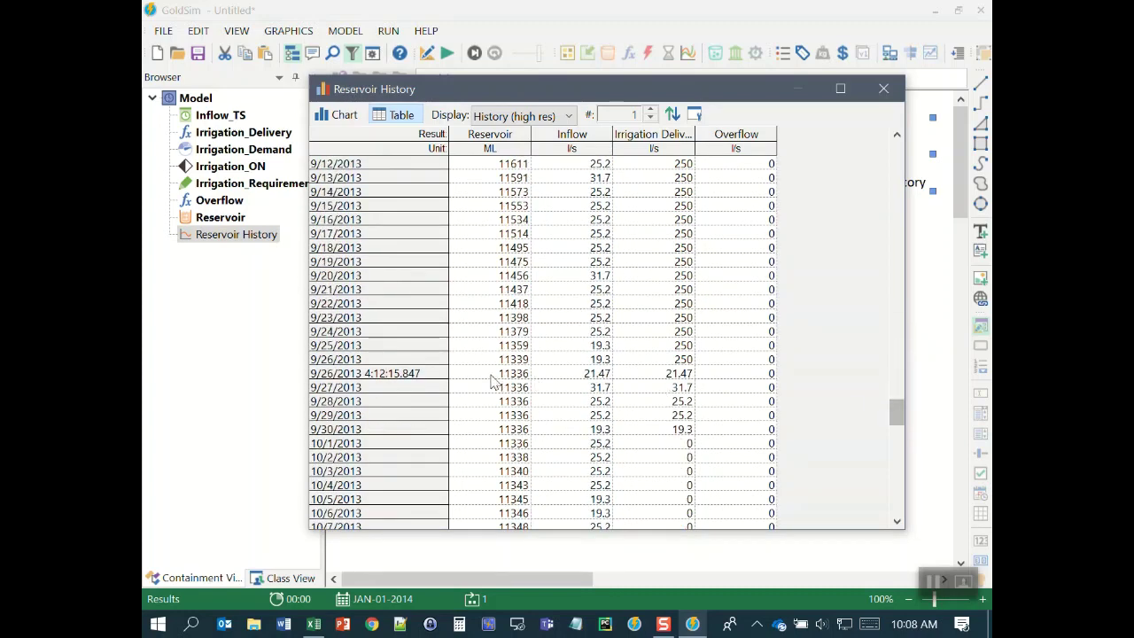
pyautogui.click(507, 375)
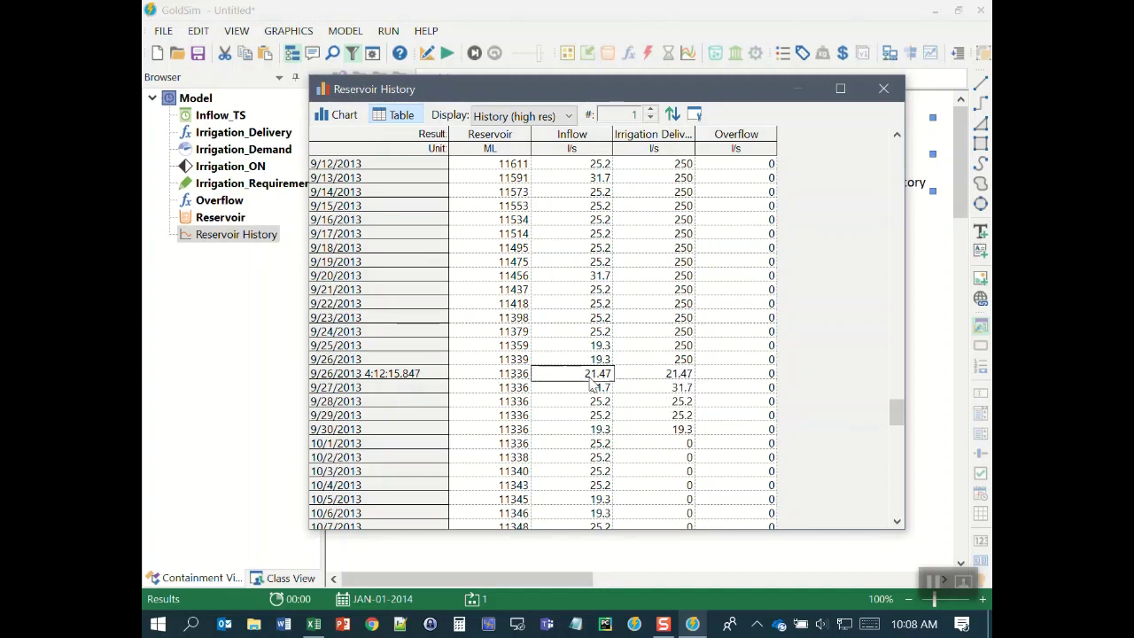
pyautogui.moveTo(592, 380); pyautogui.dragTo(666, 431)
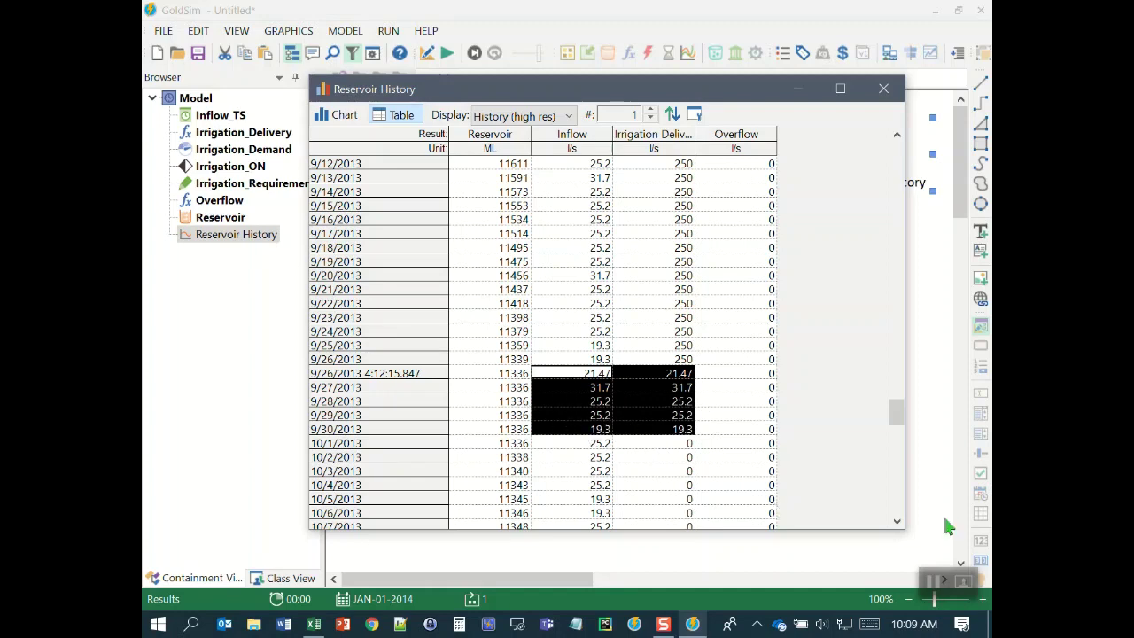
pyautogui.click(599, 390)
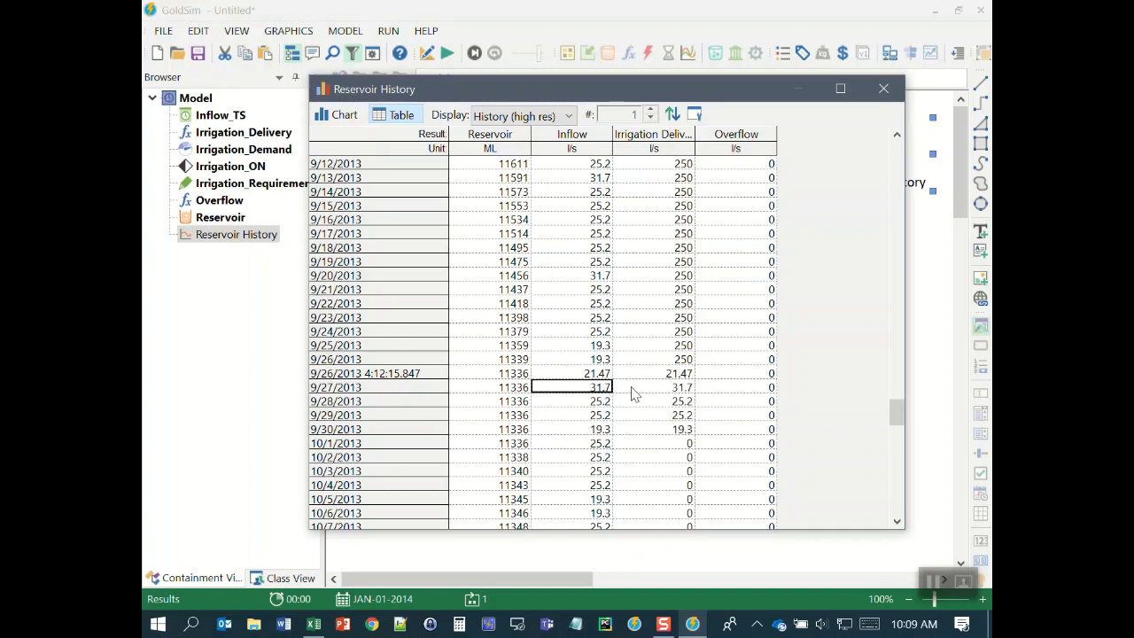
pyautogui.click(654, 388)
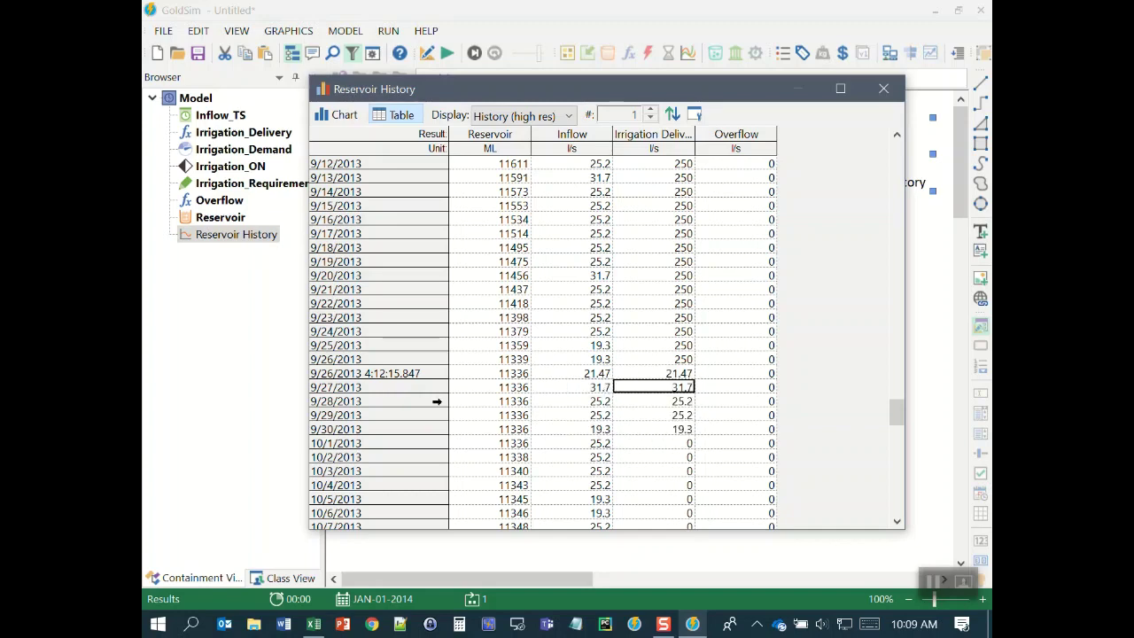
pyautogui.click(354, 373)
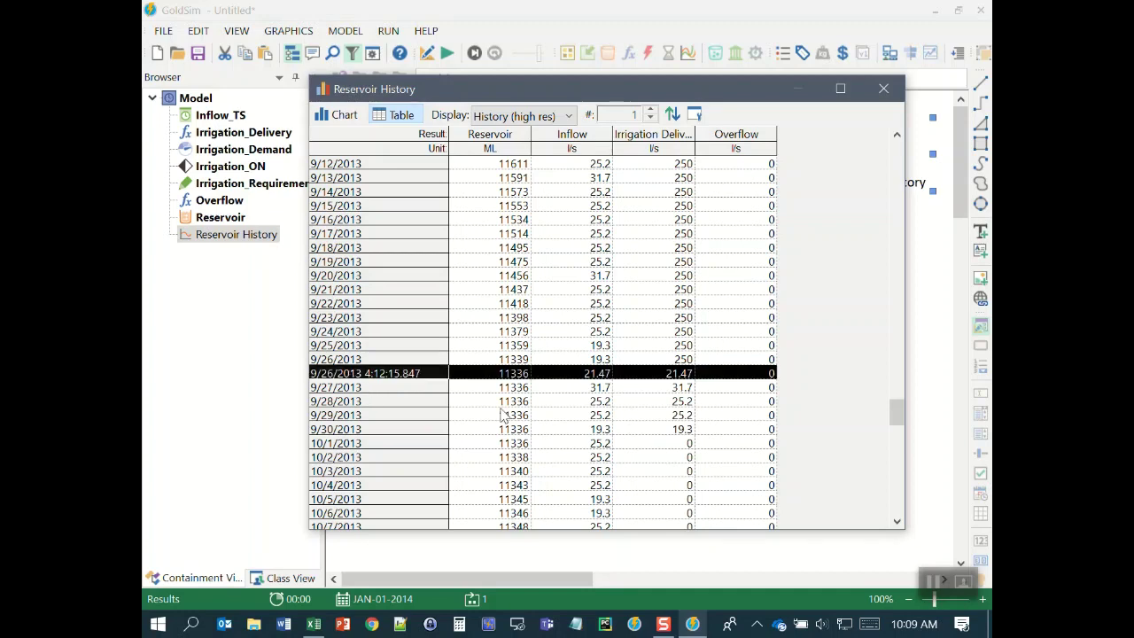
pyautogui.click(544, 378)
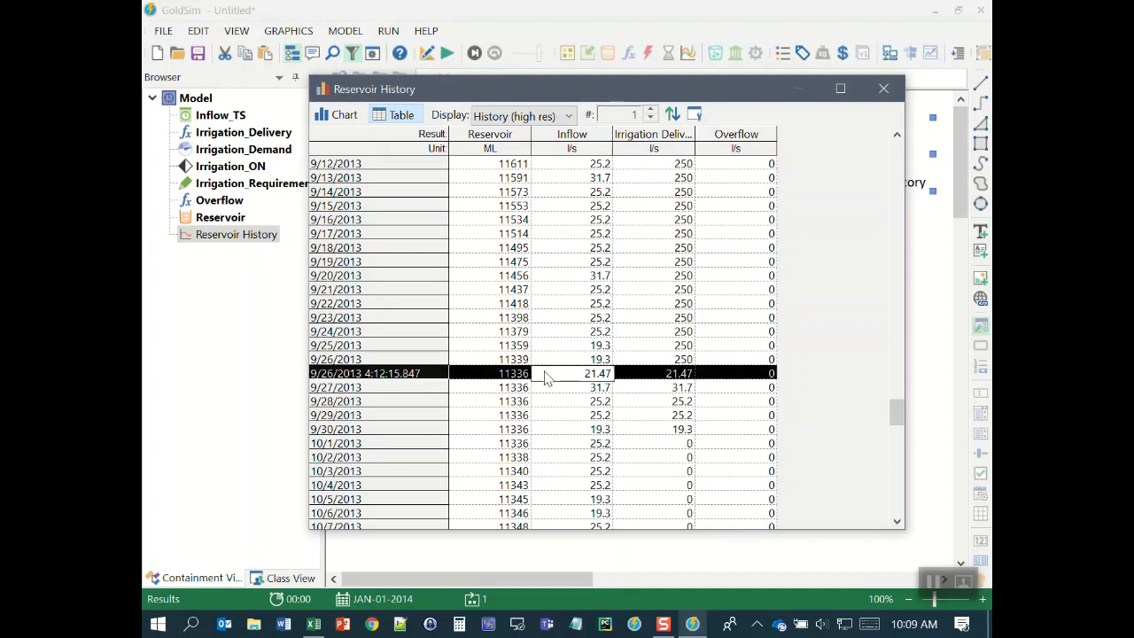
pyautogui.click(559, 387)
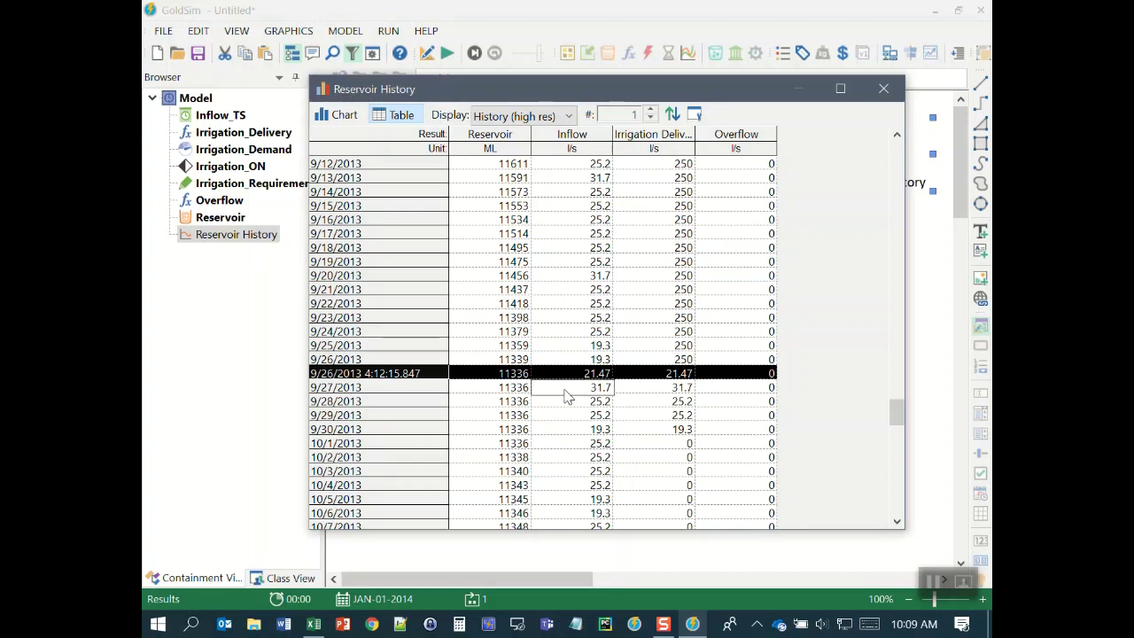
pyautogui.click(604, 363)
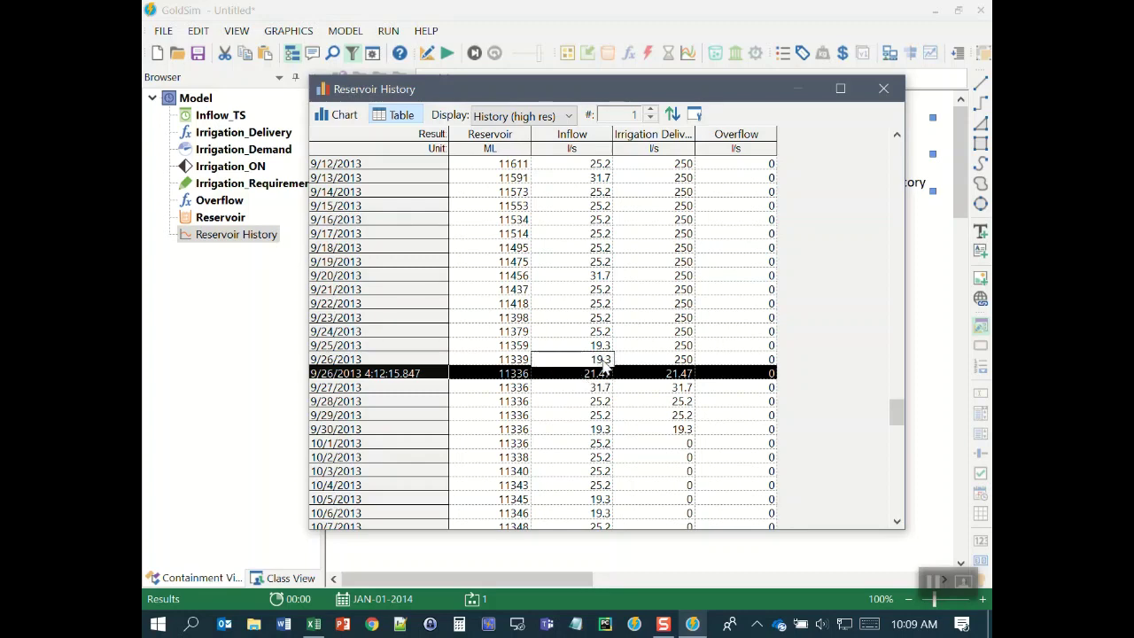
pyautogui.click(627, 378)
pyautogui.click(410, 377)
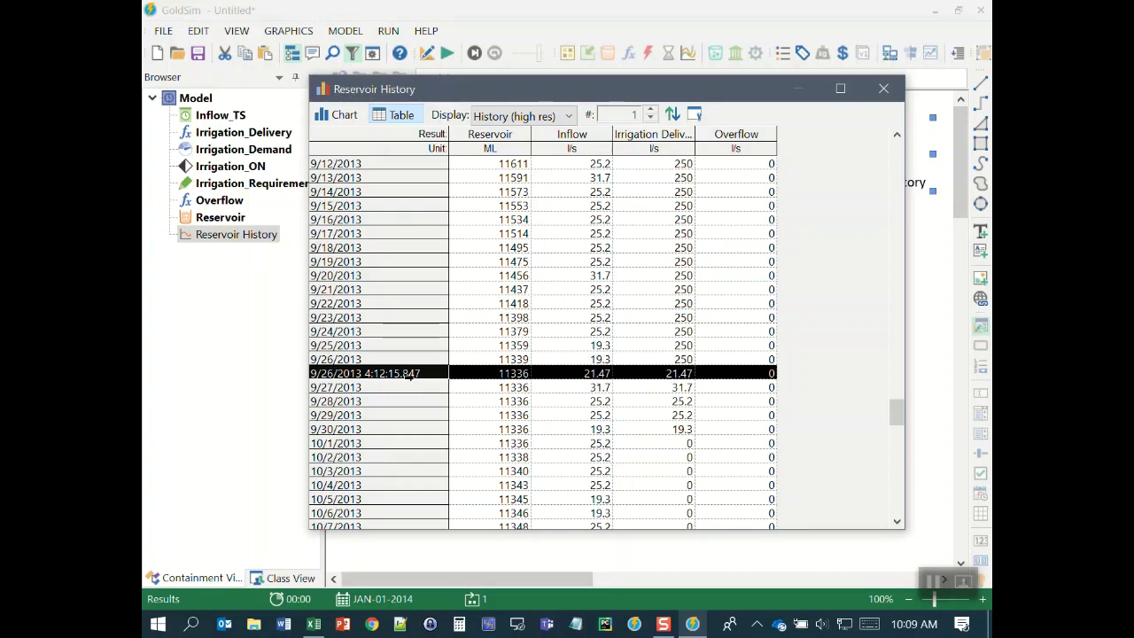
# Close the Reservoir History table and return the model to Edit Mode, deleting all results
pyautogui.click(883, 91)
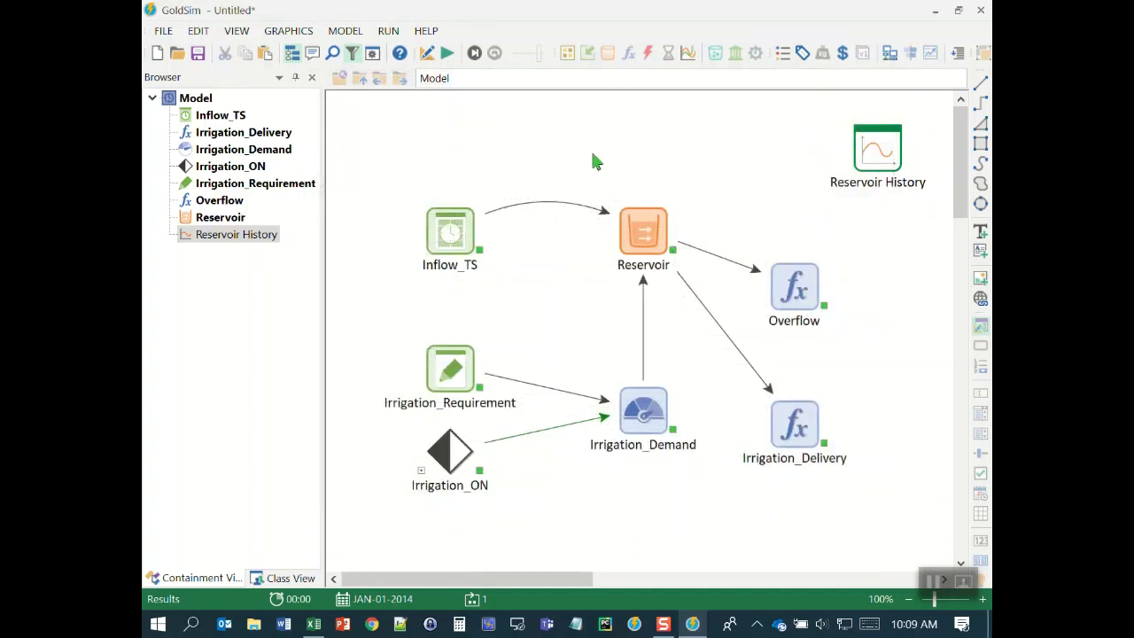
pyautogui.click(427, 54)
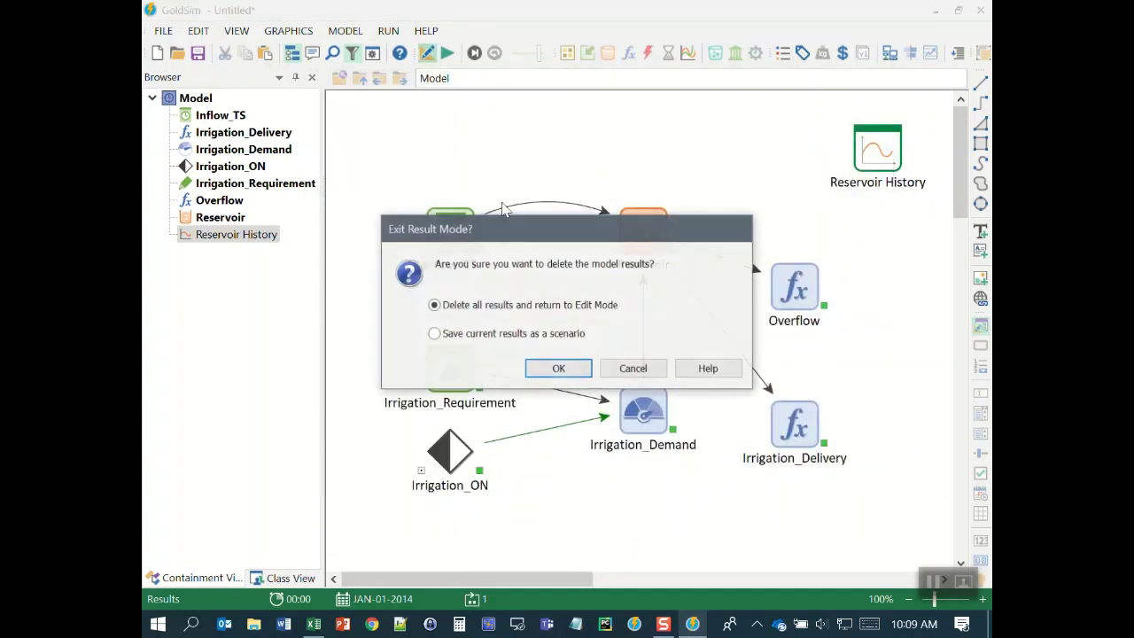
pyautogui.click(567, 368)
pyautogui.click(344, 30)
pyautogui.click(345, 30)
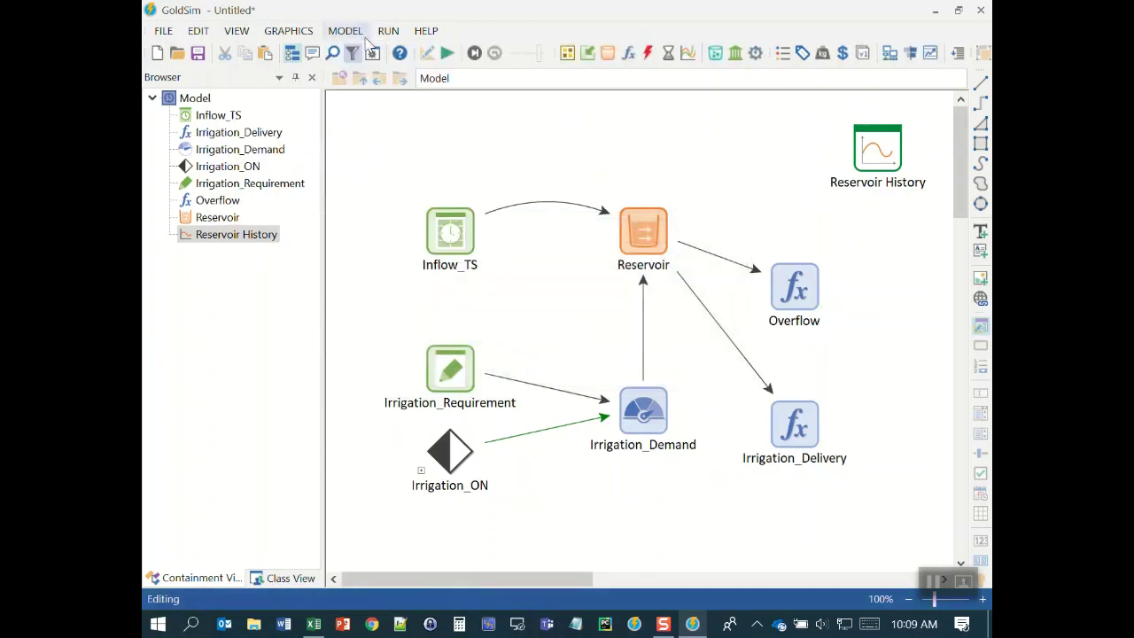
# Disable unscheduled updates in the advanced time settings and accept the simulation settings
pyautogui.click(372, 55)
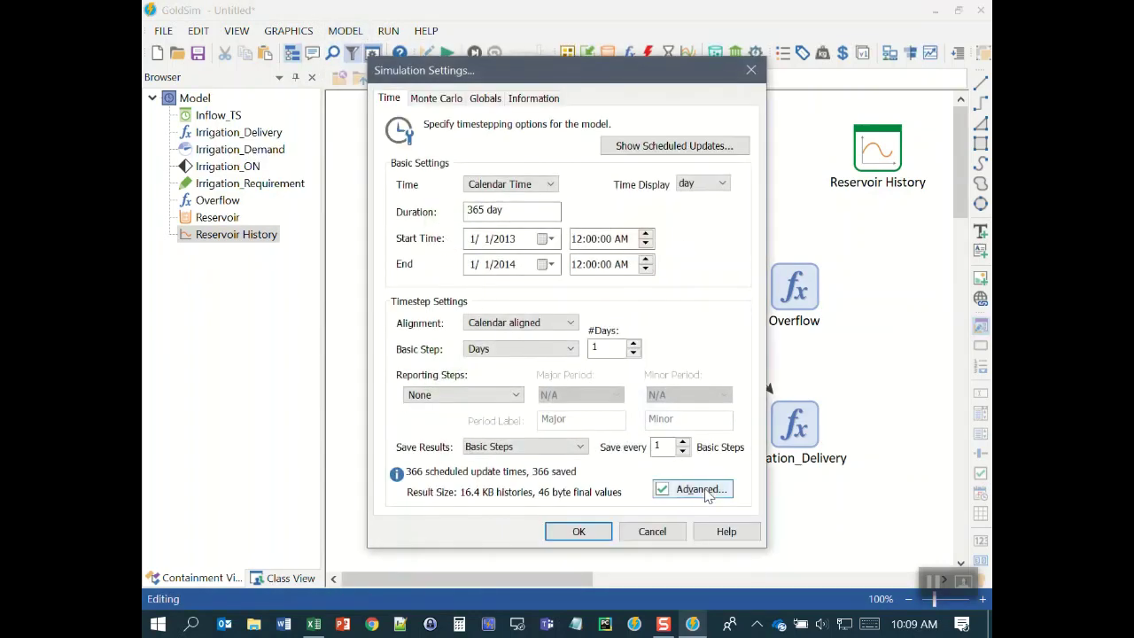
pyautogui.click(700, 490)
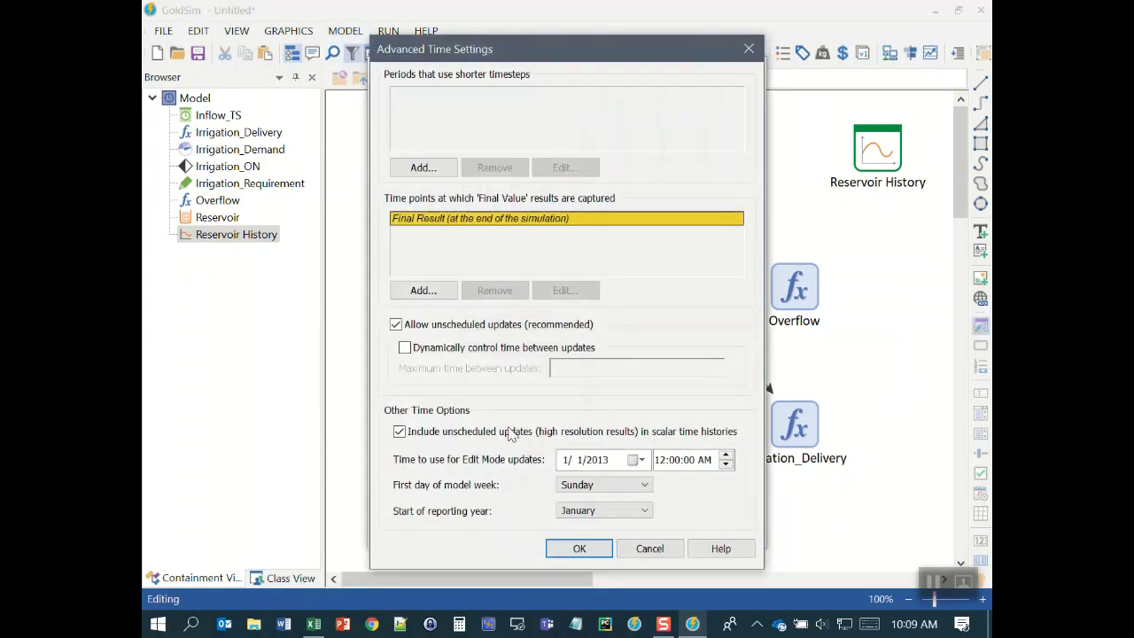
pyautogui.click(396, 325)
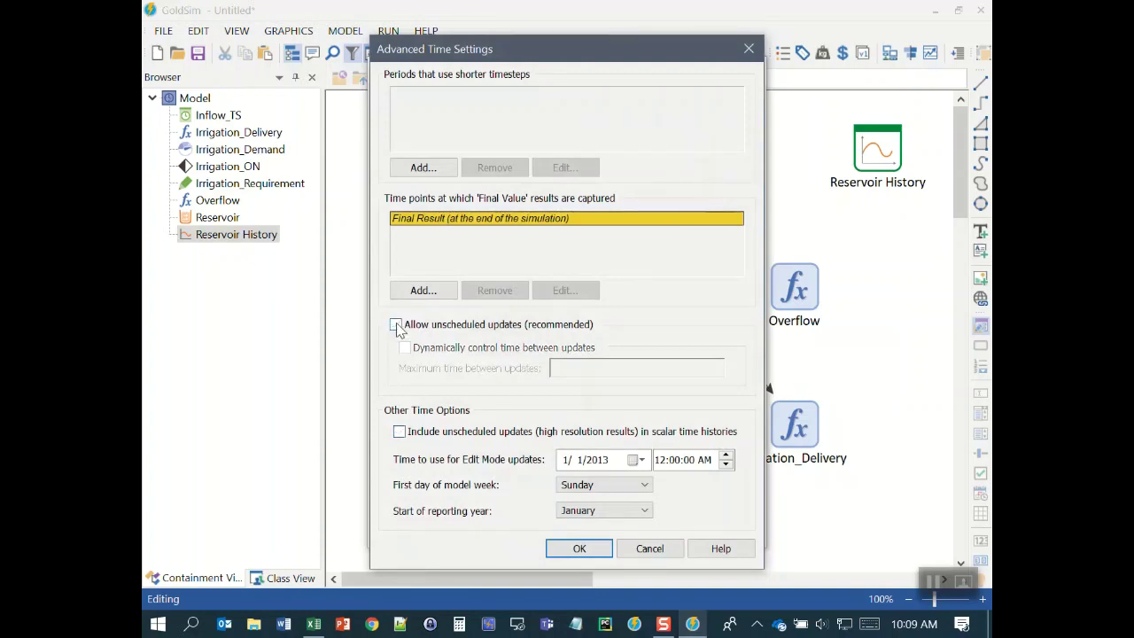
pyautogui.click(579, 548)
pyautogui.click(560, 532)
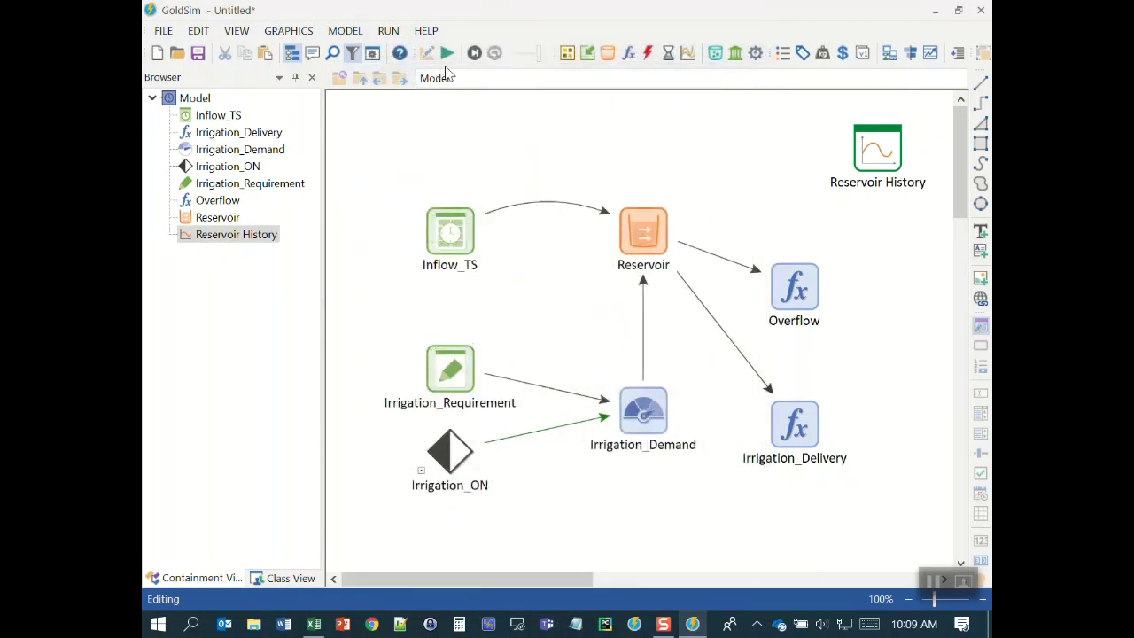
# Rerun the simulation and examine the 5/8/2013 overflow against the reservoir volume in Reservoir History's table
pyautogui.click(448, 53)
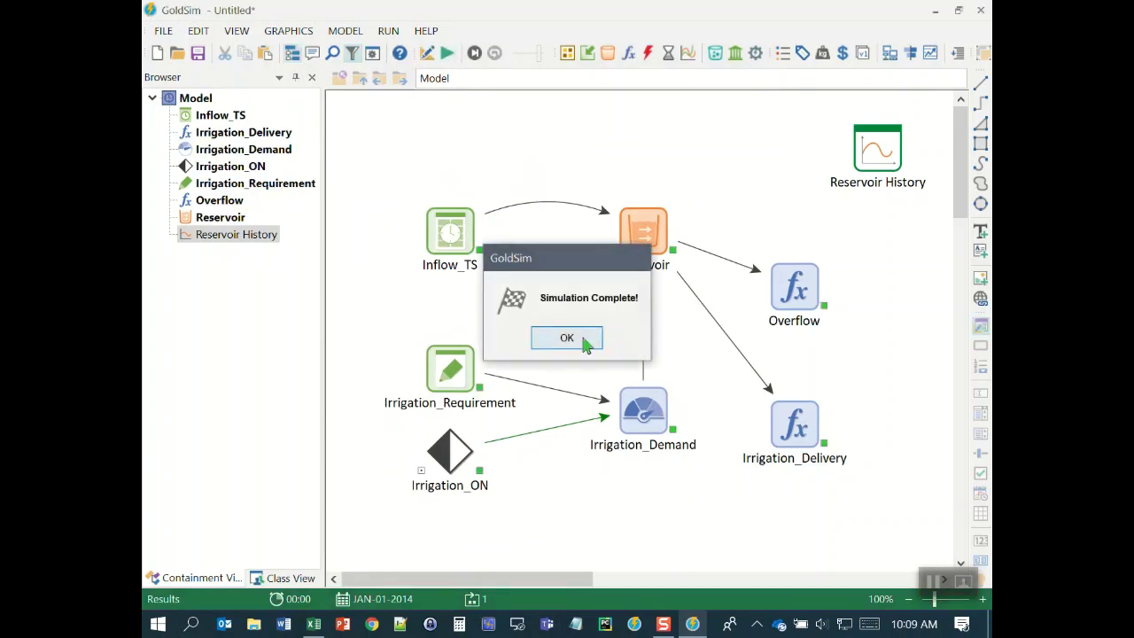
pyautogui.click(569, 334)
pyautogui.doubleClick(875, 153)
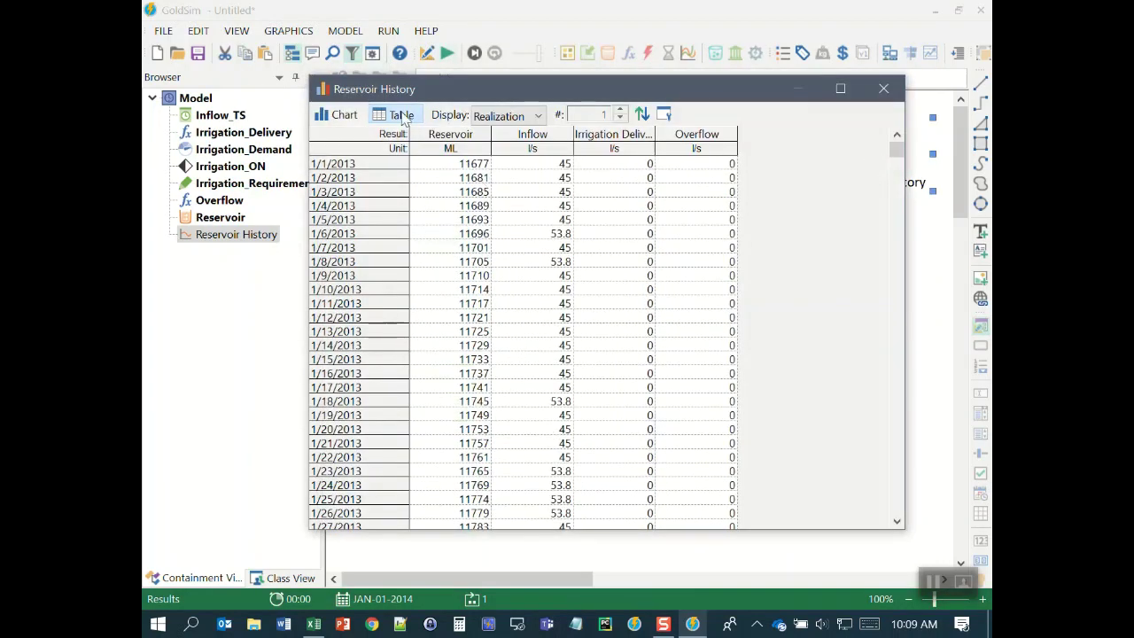
pyautogui.moveTo(897, 153); pyautogui.dragTo(892, 273)
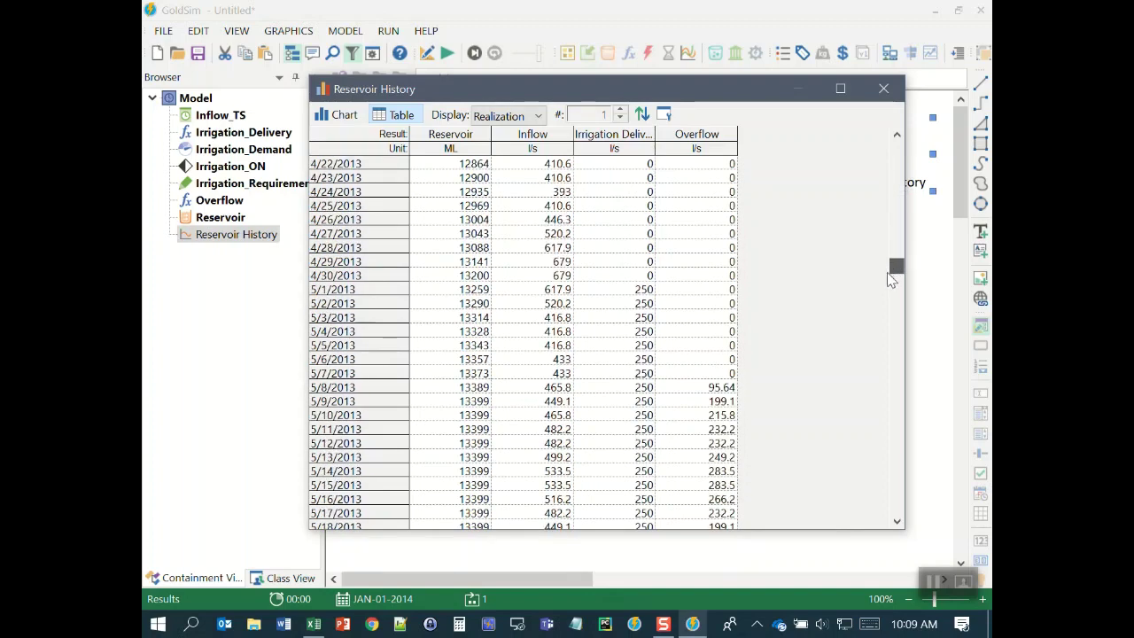
pyautogui.click(713, 390)
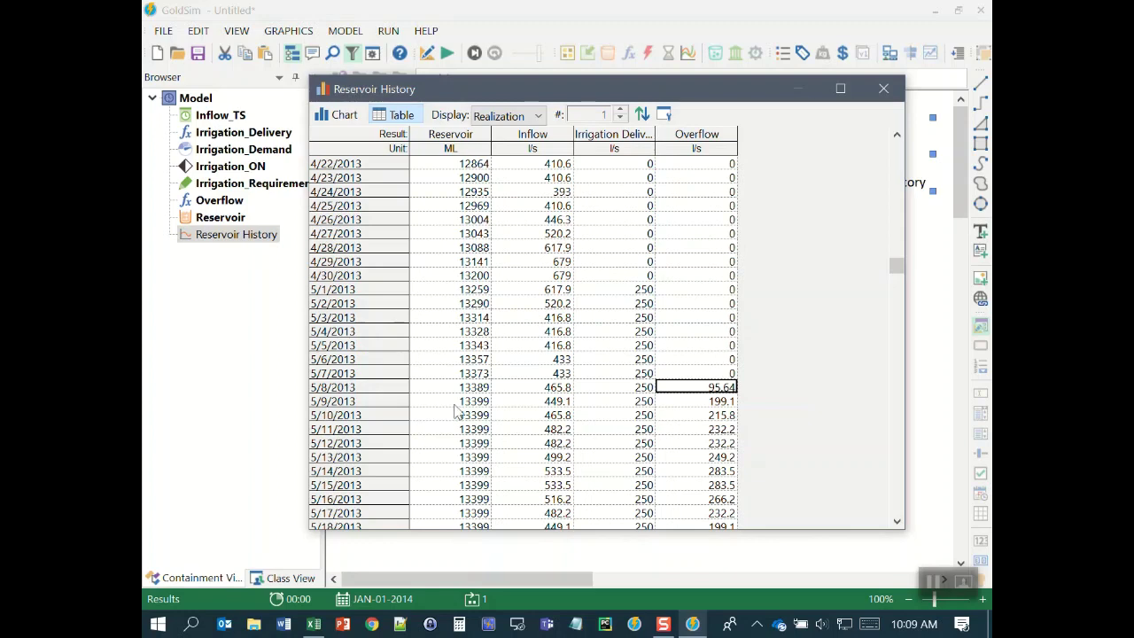
pyautogui.click(711, 389)
# Examine the irrigation delivery on 9/26/2013 in the table and its late September decline in the Reservoir History chart
pyautogui.moveTo(897, 266); pyautogui.dragTo(895, 415)
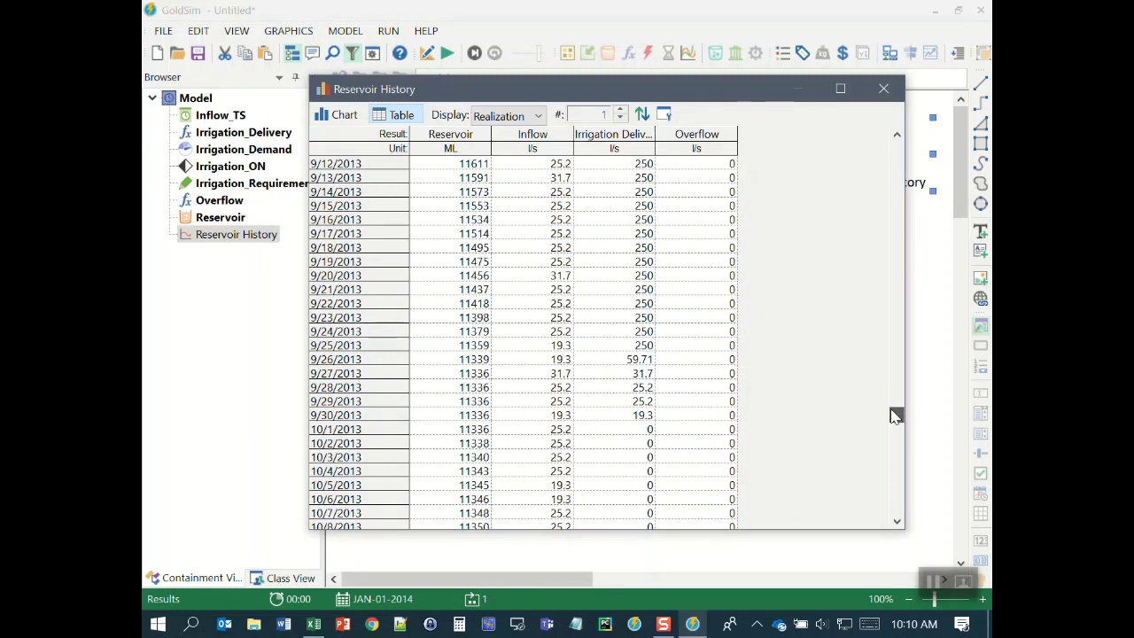
pyautogui.click(592, 363)
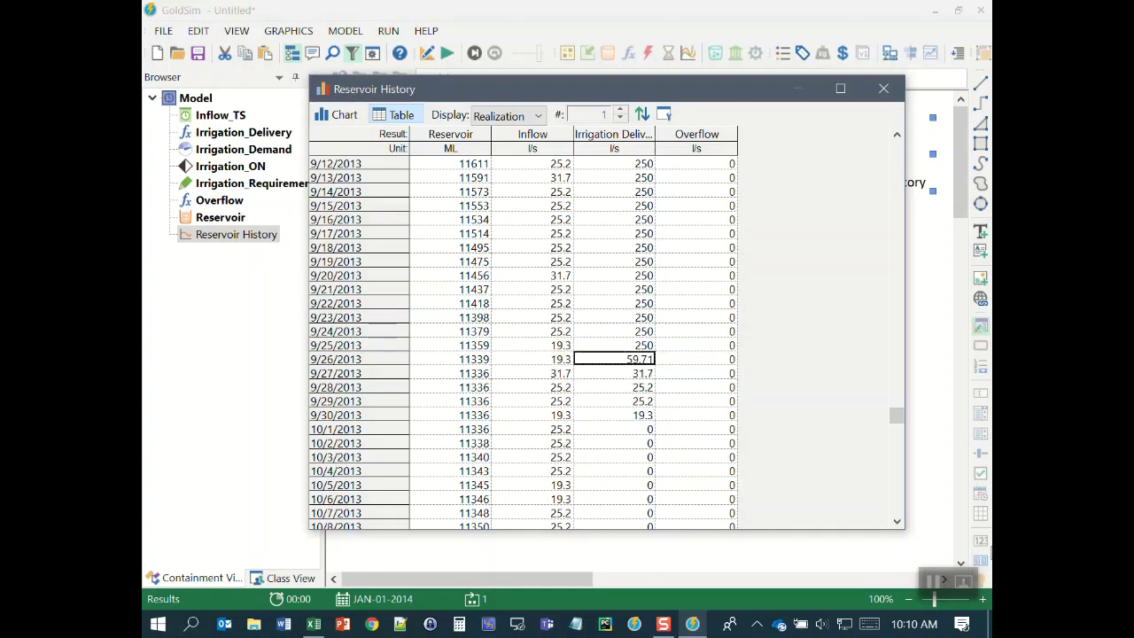
pyautogui.click(335, 115)
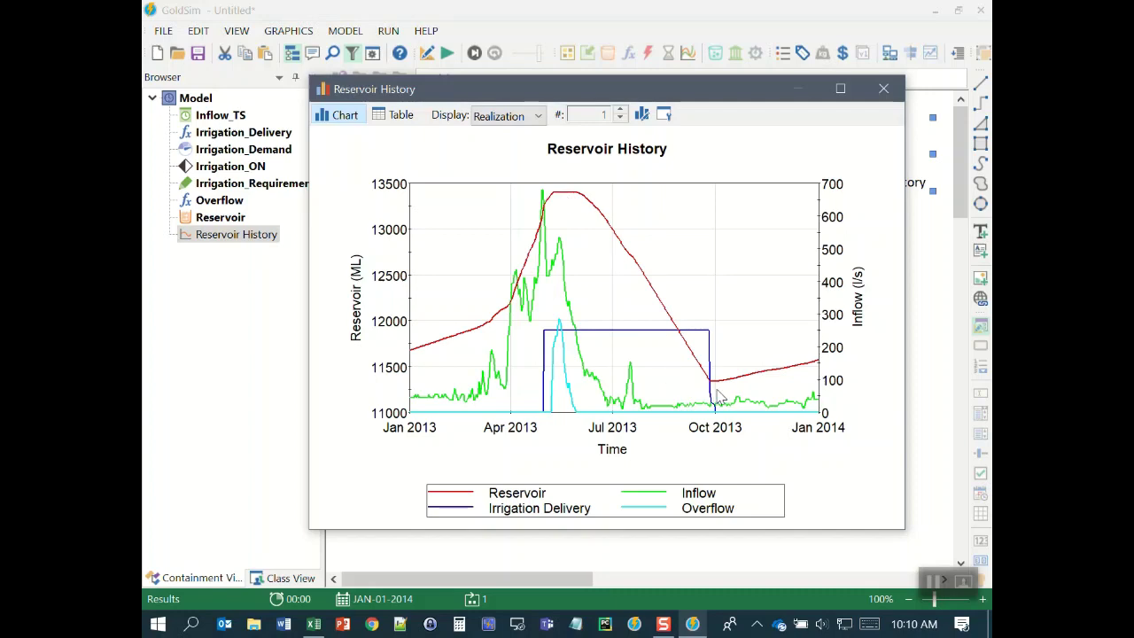
pyautogui.moveTo(722, 394)
pyautogui.moveTo(460, 91); pyautogui.dragTo(382, 83)
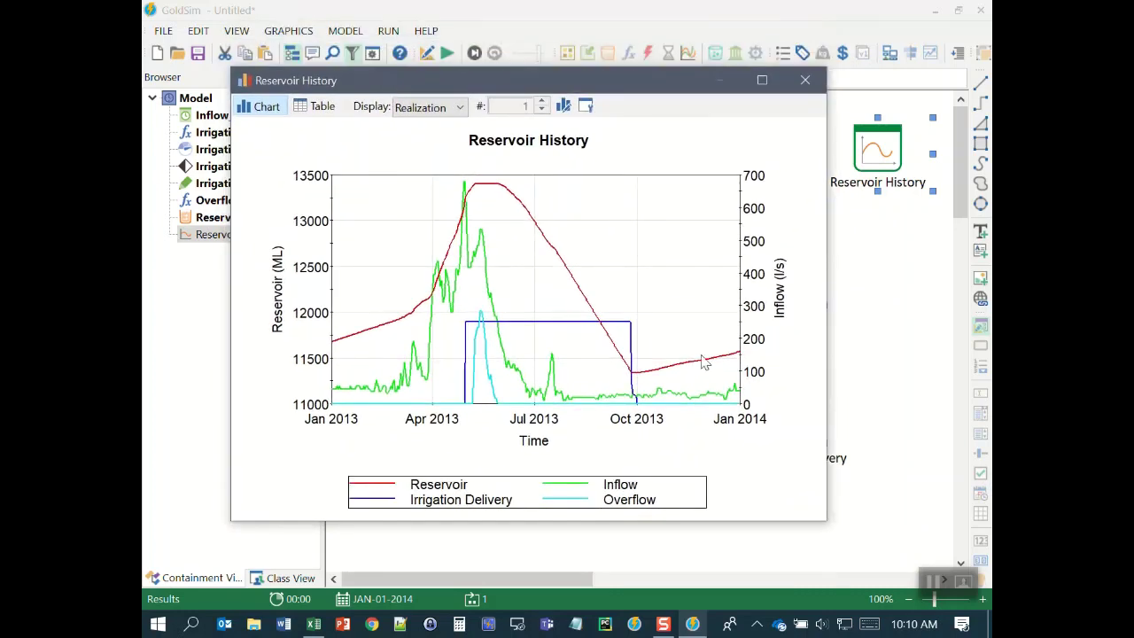